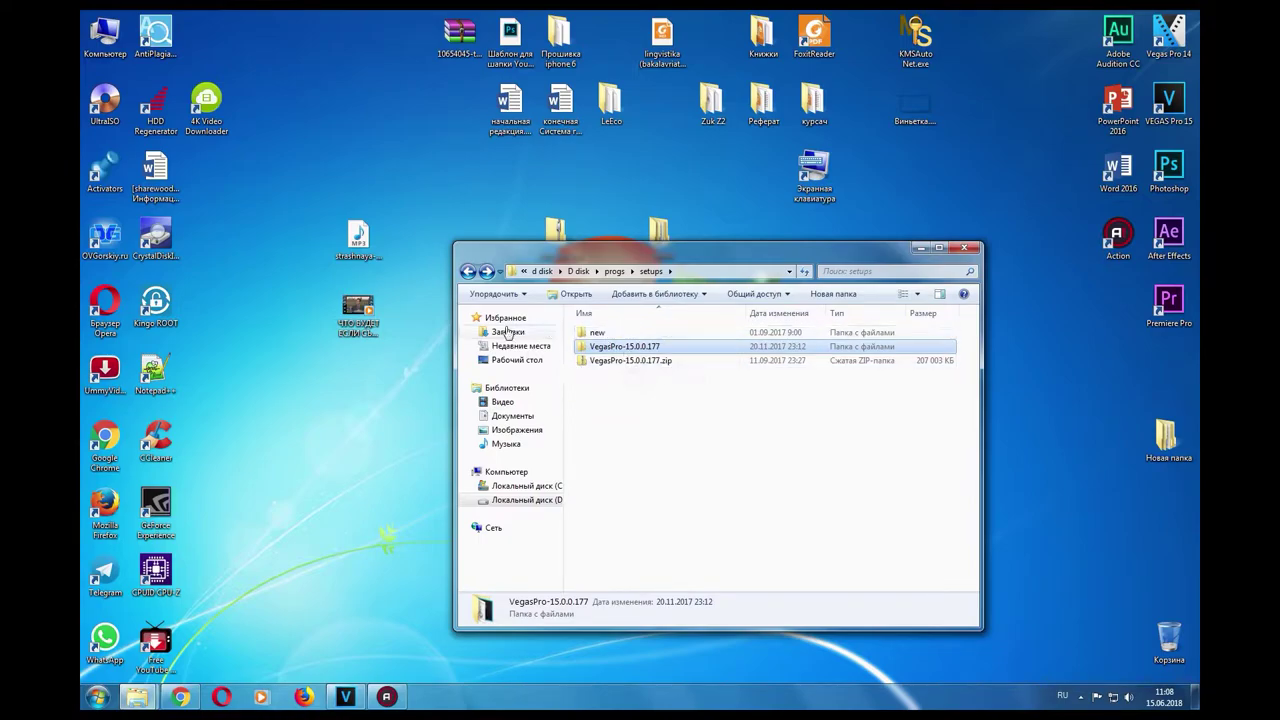
Open the VegasPro-15.0.0.177 folder inside setups, checking the matching VegasPro-15.0.0.177.zip archive beside it.
{"action": "double_click", "coordinate": [628, 347]}
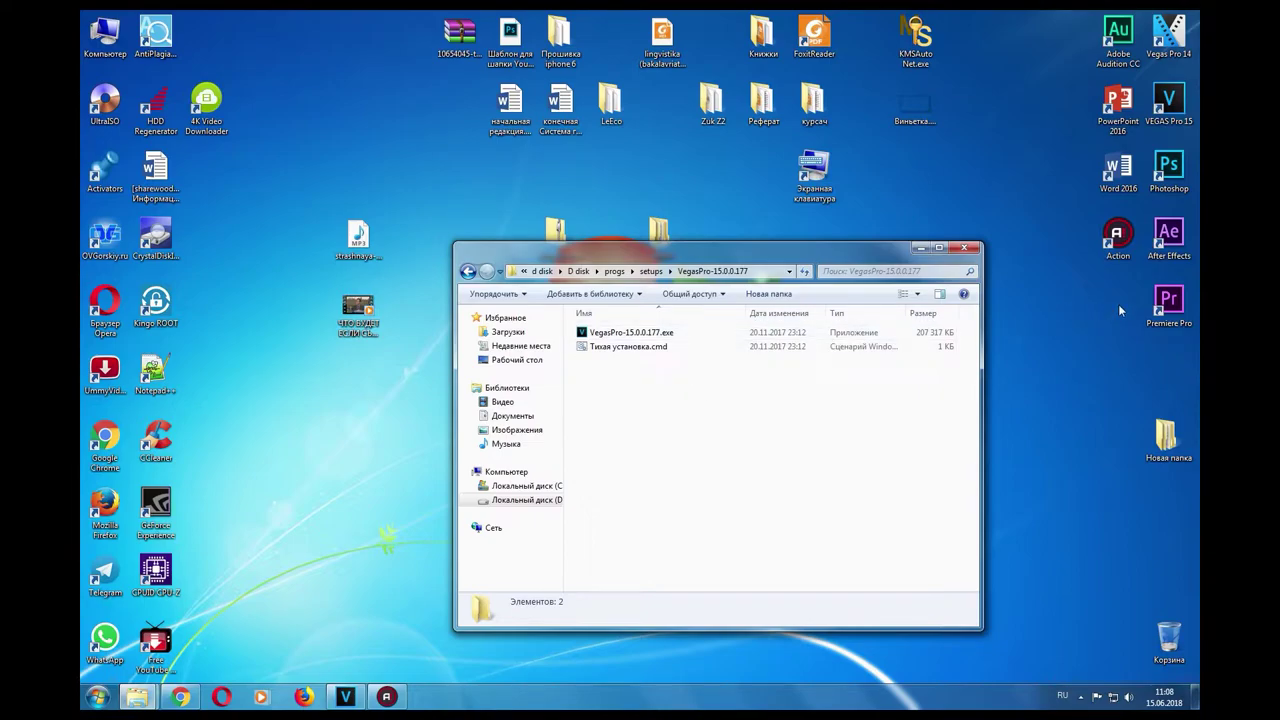
{"action": "mouse_move", "coordinate": [1160, 300]}
{"action": "left_mouse_down"}
{"action": "mouse_move", "coordinate": [1110, 328]}
{"action": "mouse_move", "coordinate": [1148, 302]}
{"action": "mouse_move", "coordinate": [1162, 308]}
{"action": "left_mouse_up"}
{"action": "left_click", "coordinate": [905, 336]}
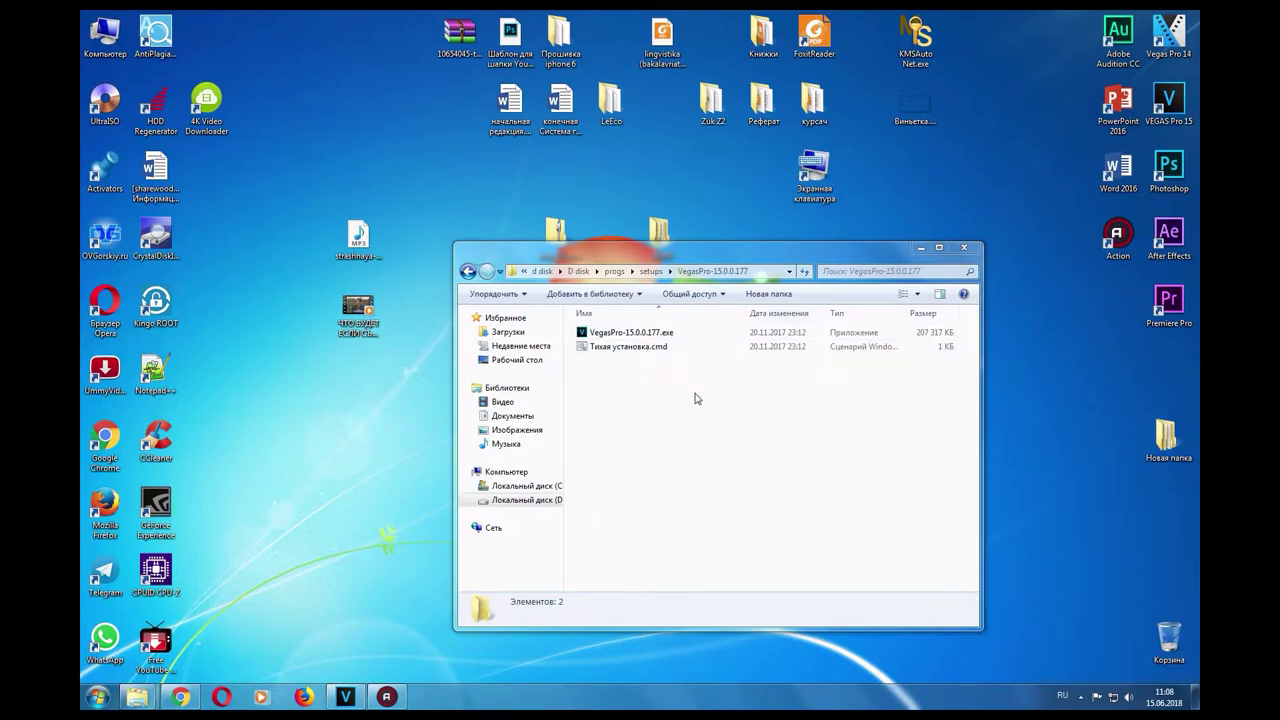
{"action": "key", "text": "BackSpace"}
{"action": "left_click", "coordinate": [648, 361]}
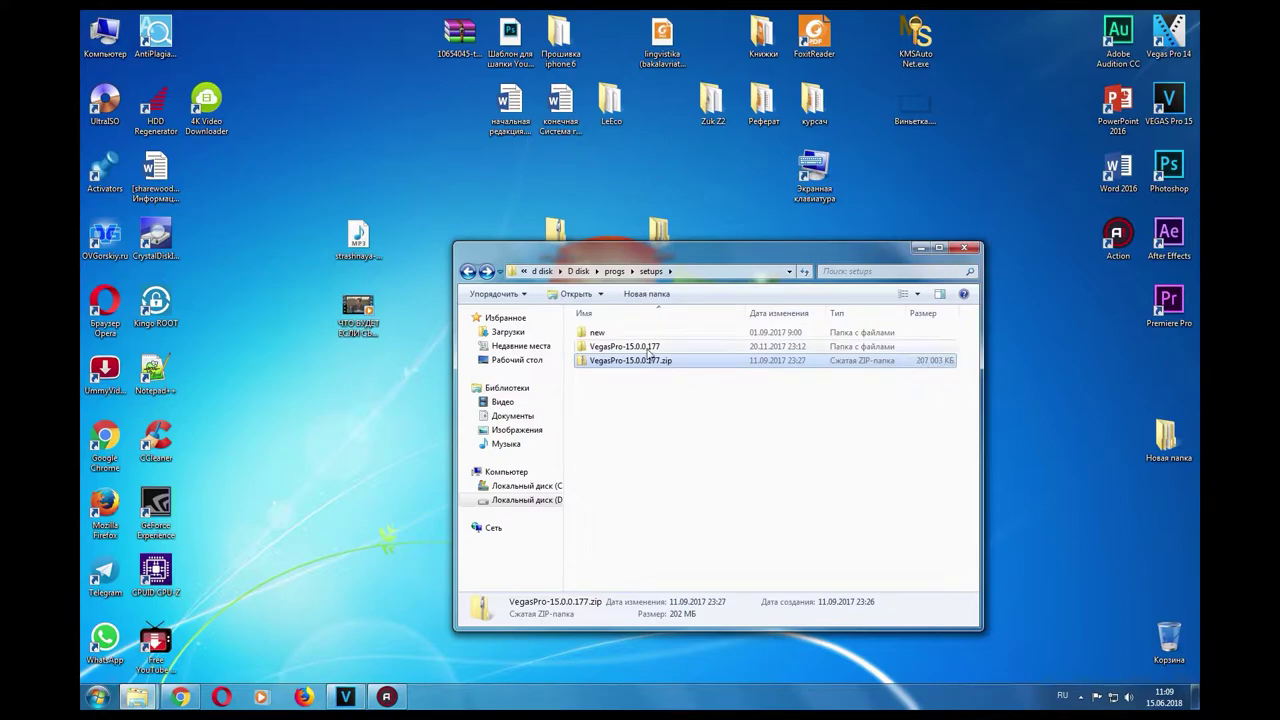
{"action": "double_click", "coordinate": [646, 352]}
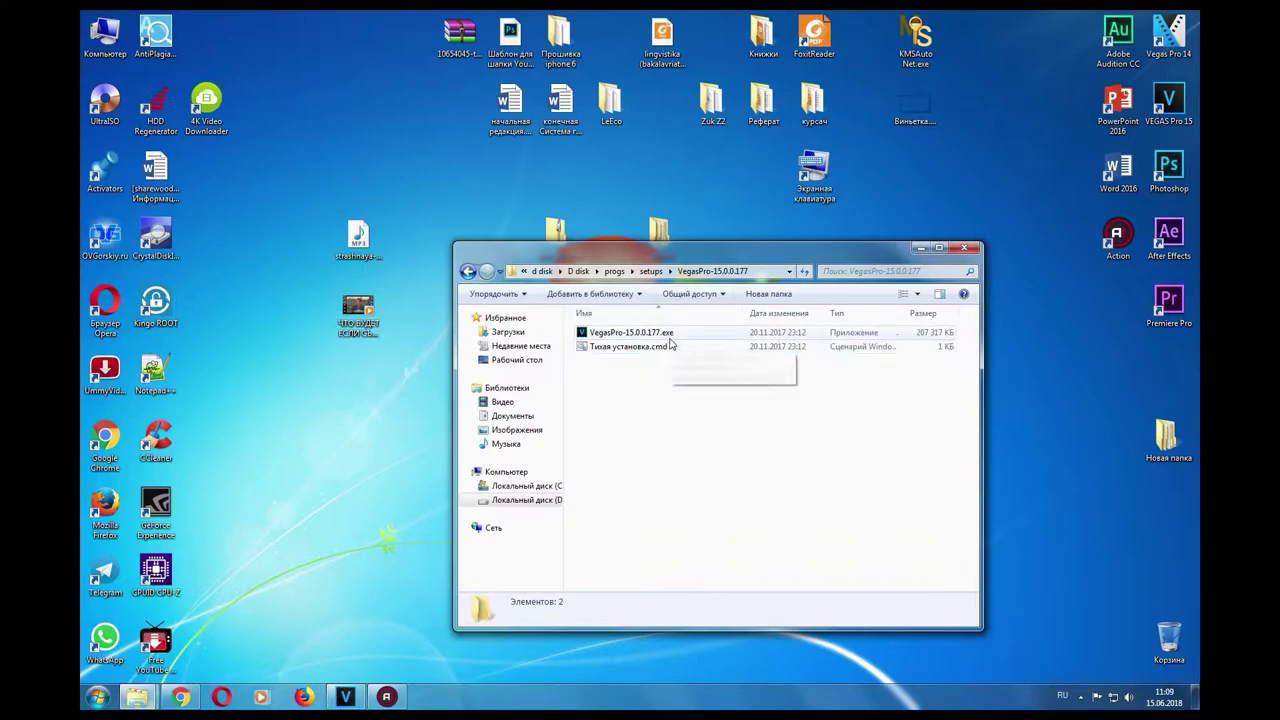
Run VegasPro-15.0.0.177.exe, accept the security warning, and start the installation with Russian as the installer language.
{"action": "right_click", "coordinate": [610, 347]}
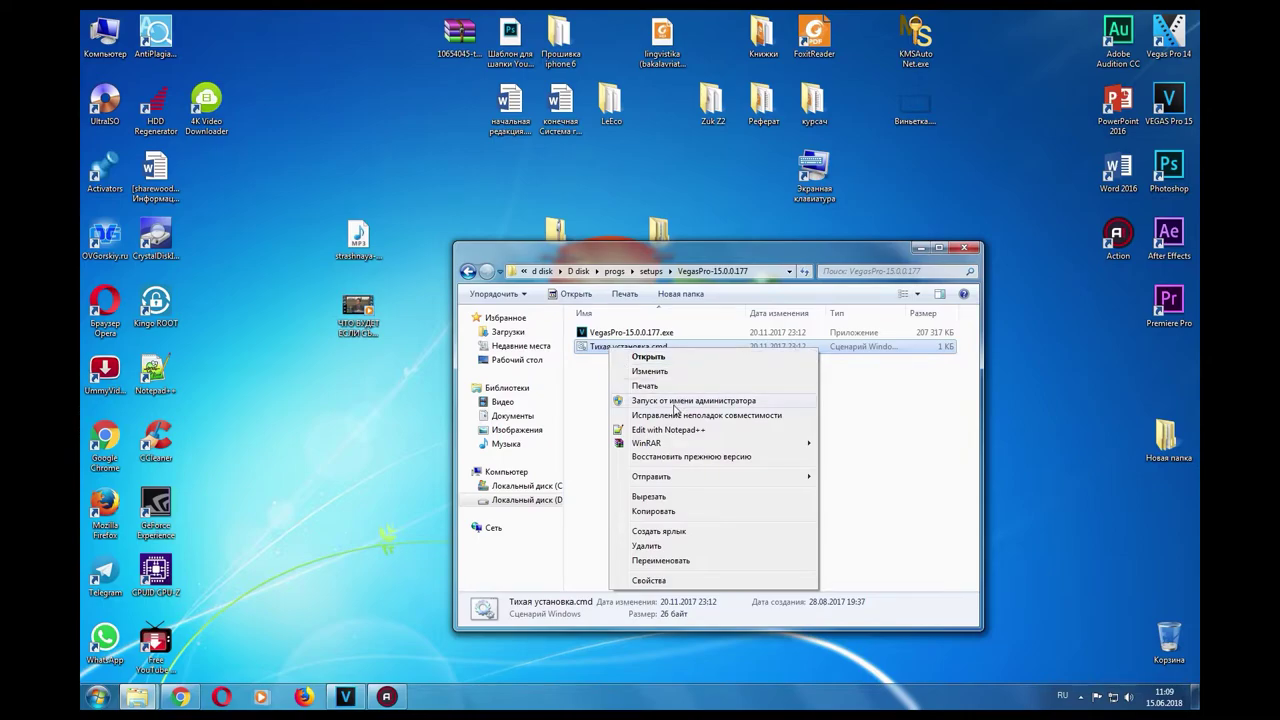
{"action": "left_click", "coordinate": [607, 403]}
{"action": "left_click", "coordinate": [617, 339]}
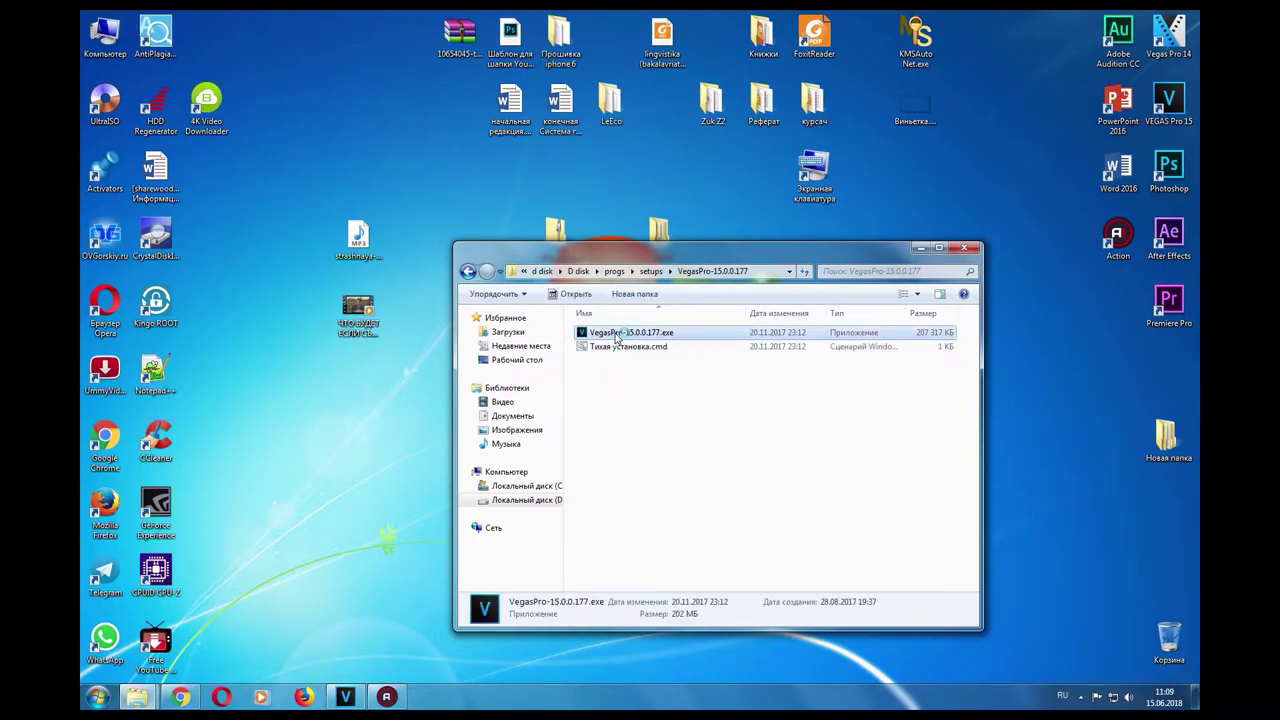
{"action": "double_click", "coordinate": [619, 338]}
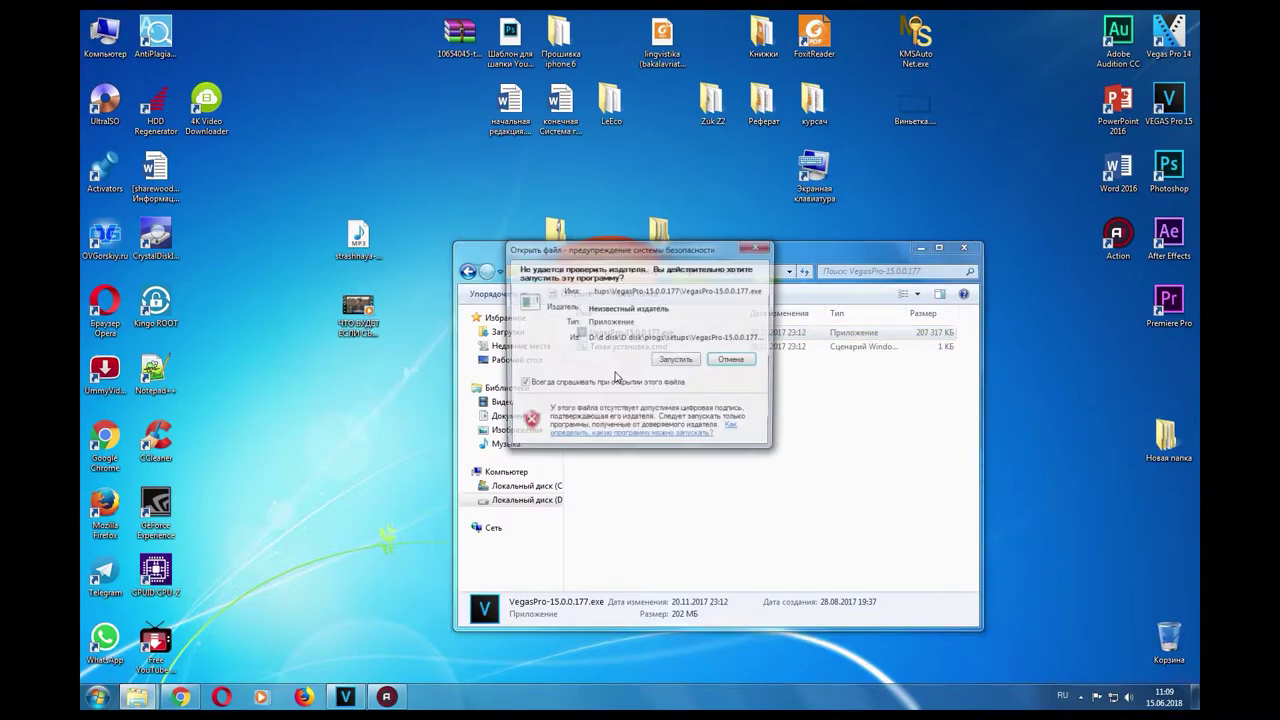
{"action": "left_click", "coordinate": [676, 361]}
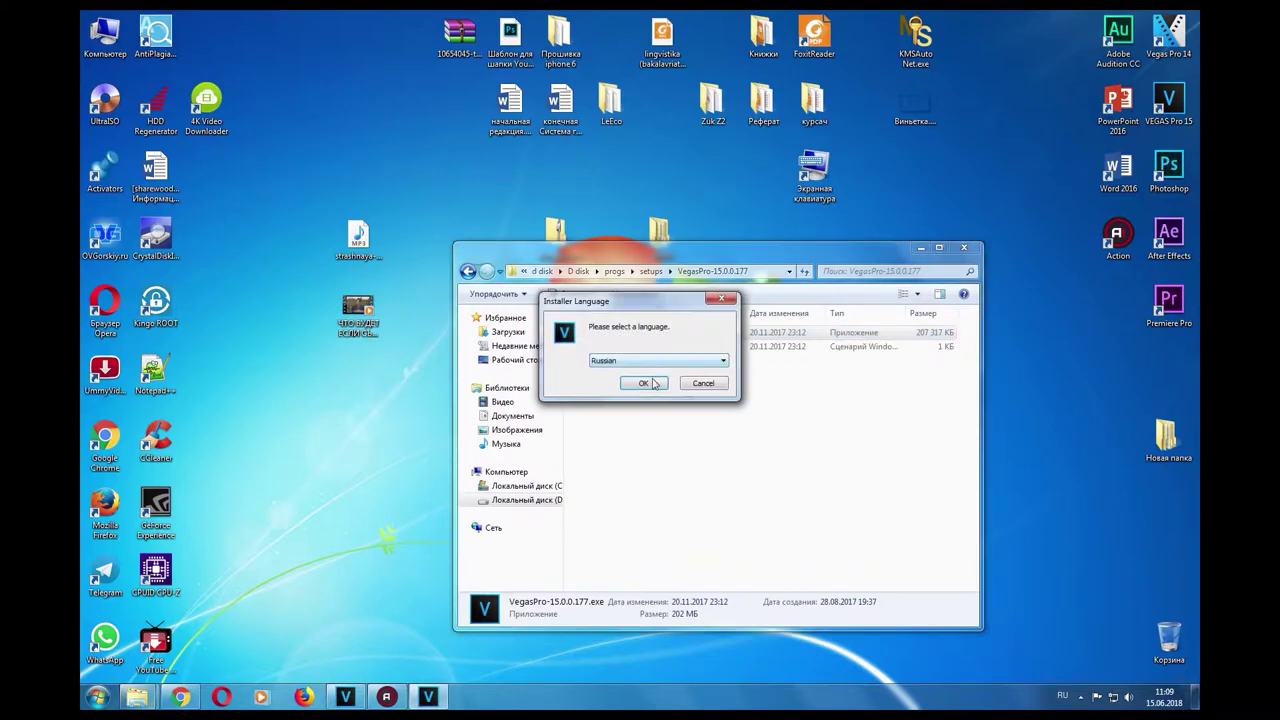
{"action": "left_click", "coordinate": [645, 383]}
{"action": "left_click", "coordinate": [722, 460]}
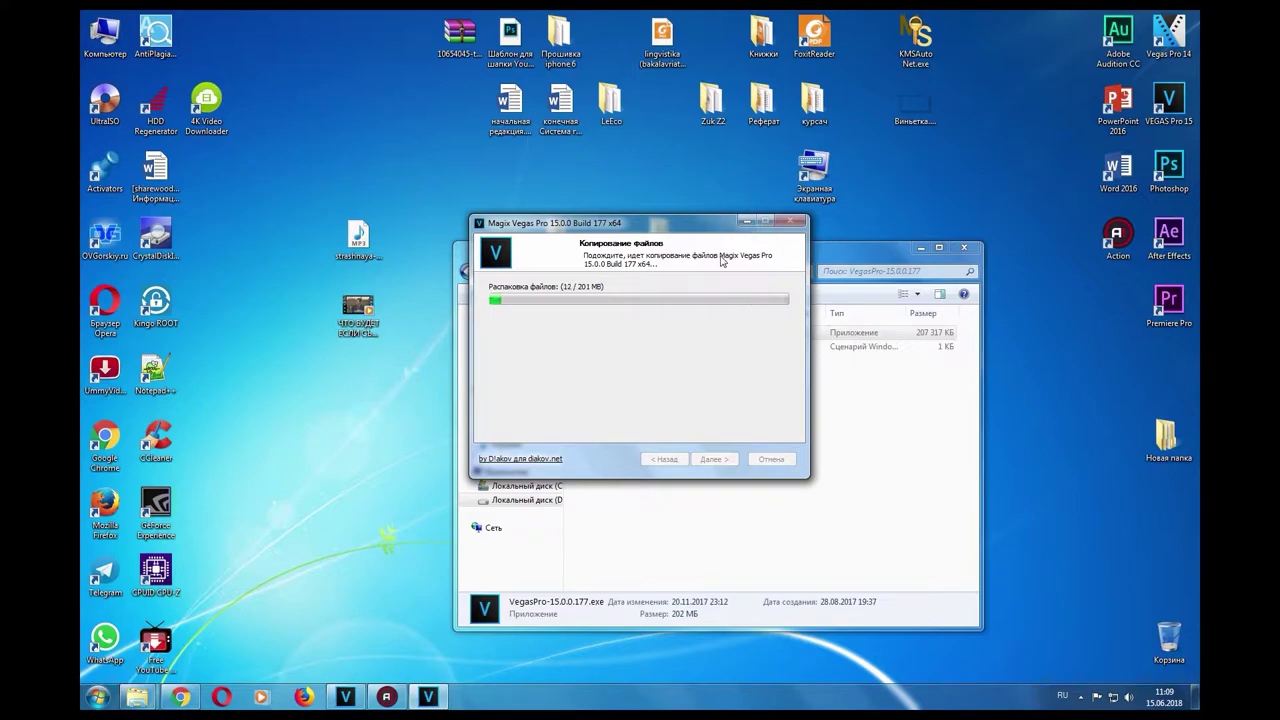
End the running Magix Vegas Pro 15.0.0 Build 177 x64 installer through Task Manager and close the program.
{"action": "key", "text": "ctrl+shift+Escape"}
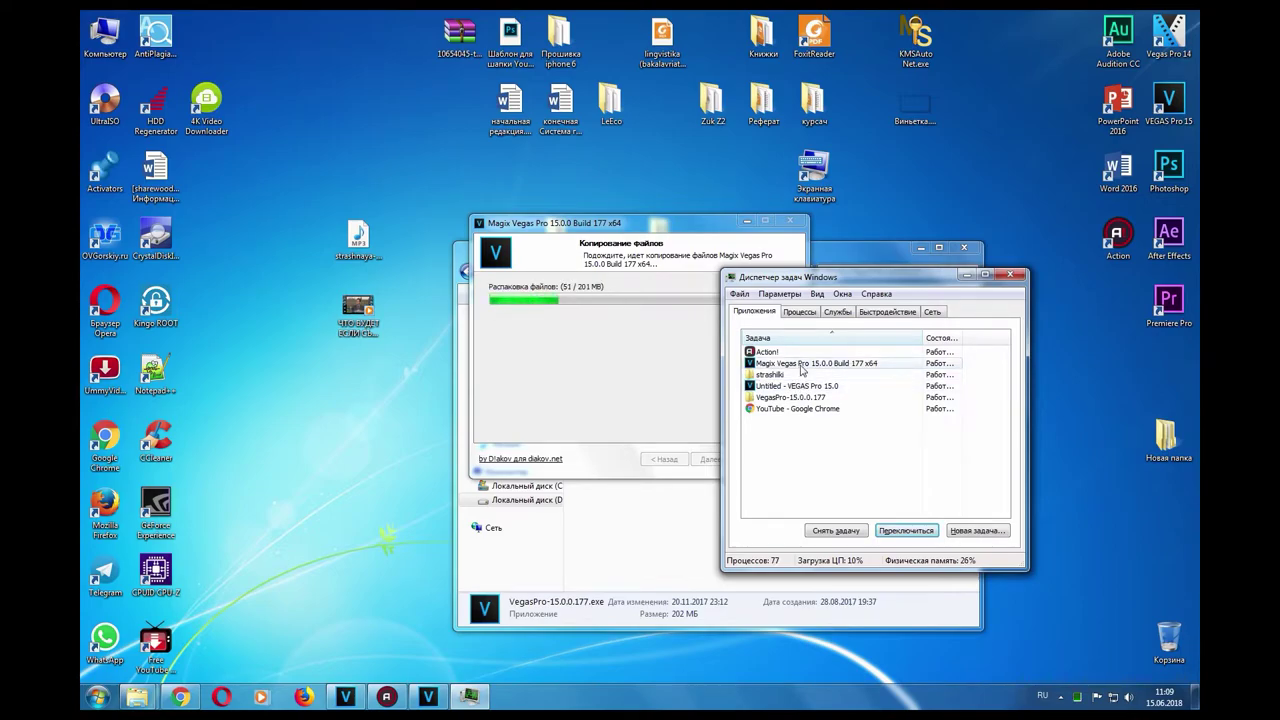
{"action": "left_click", "coordinate": [801, 365]}
{"action": "left_click", "coordinate": [849, 533]}
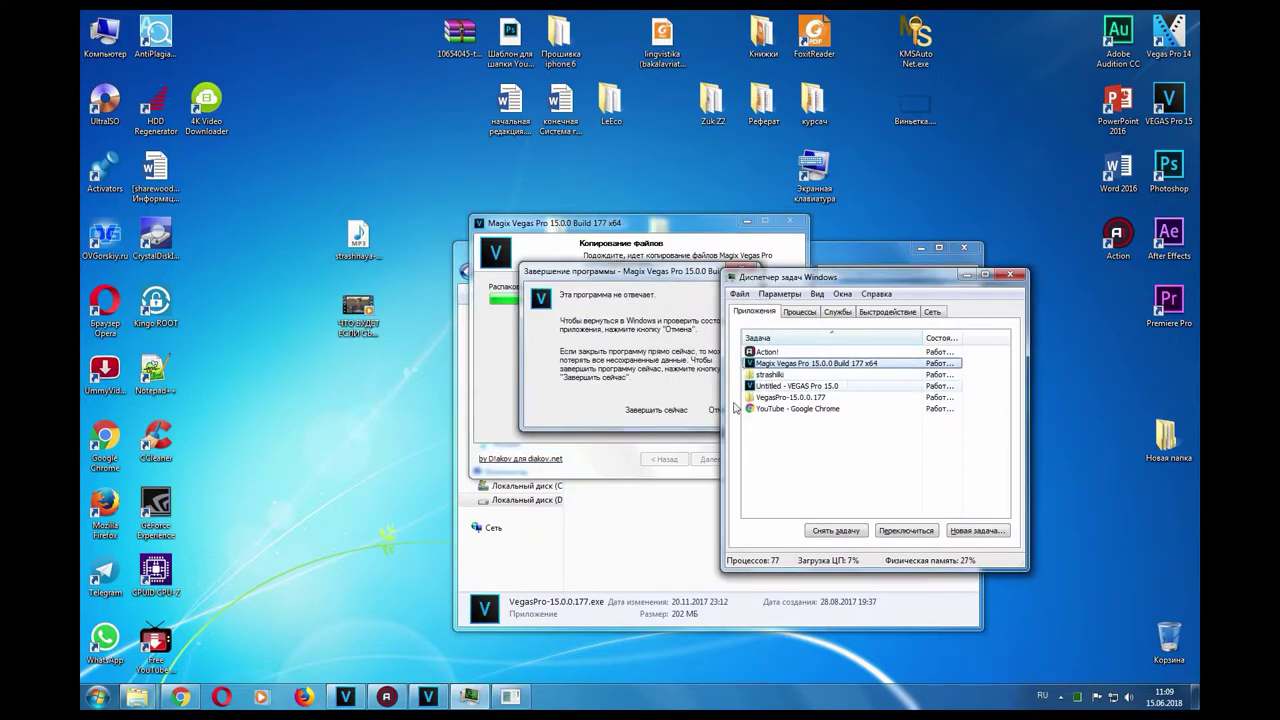
{"action": "left_click", "coordinate": [1010, 275]}
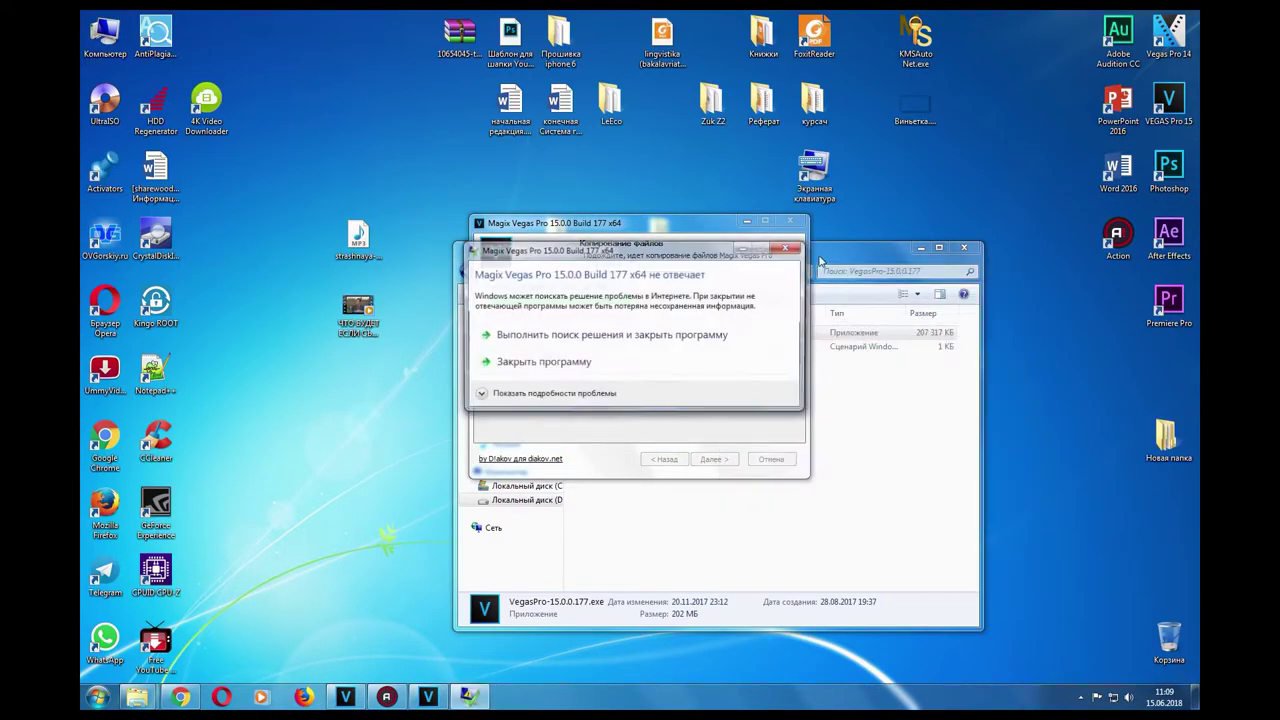
{"action": "left_click", "coordinate": [660, 365]}
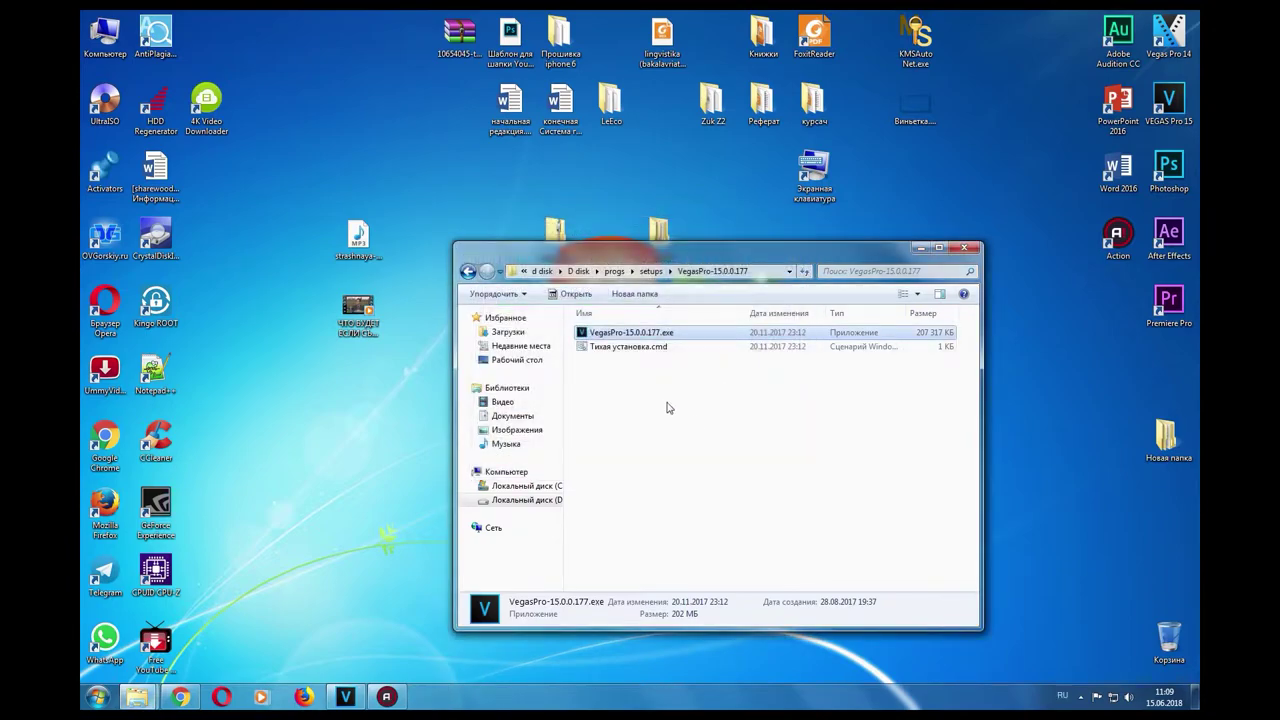
{"action": "left_click", "coordinate": [669, 409]}
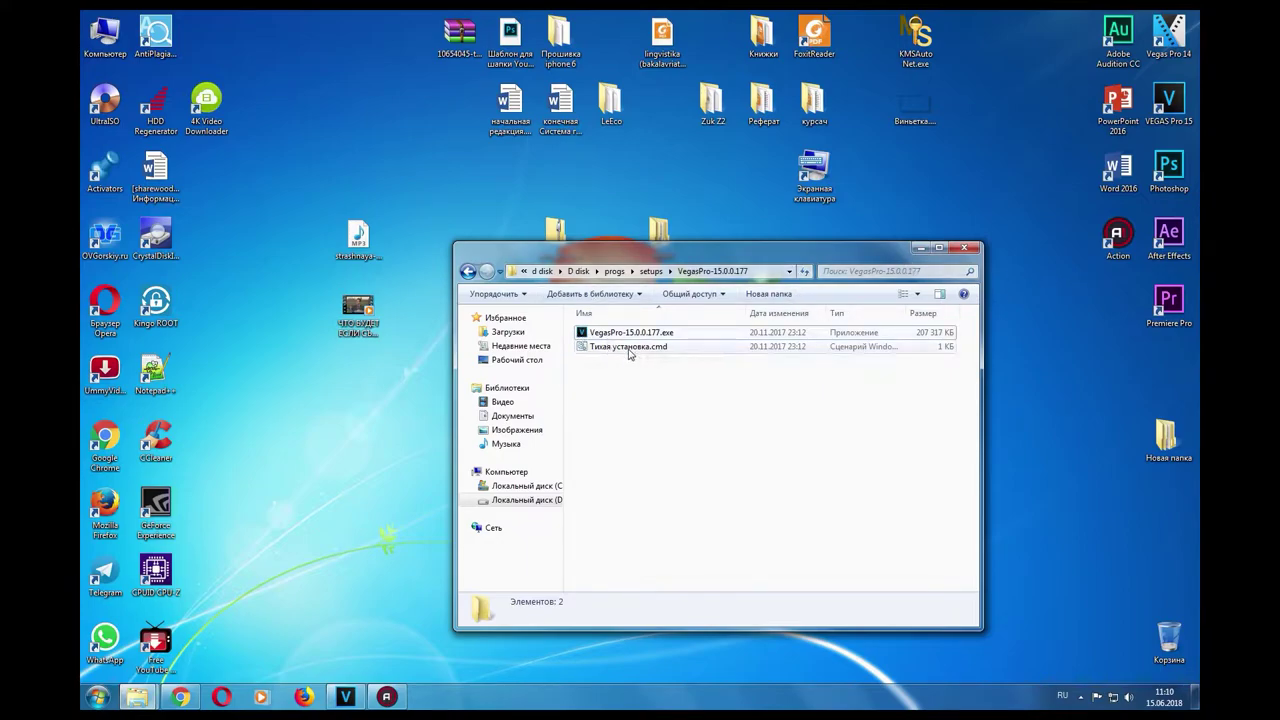
Minimise the folder window and switch to the already running VEGAS Pro 15 window.
{"action": "mouse_move", "coordinate": [1172, 104]}
{"action": "left_mouse_down"}
{"action": "mouse_move", "coordinate": [992, 168]}
{"action": "mouse_move", "coordinate": [1030, 112]}
{"action": "mouse_move", "coordinate": [998, 110]}
{"action": "mouse_move", "coordinate": [1165, 105]}
{"action": "left_mouse_up"}
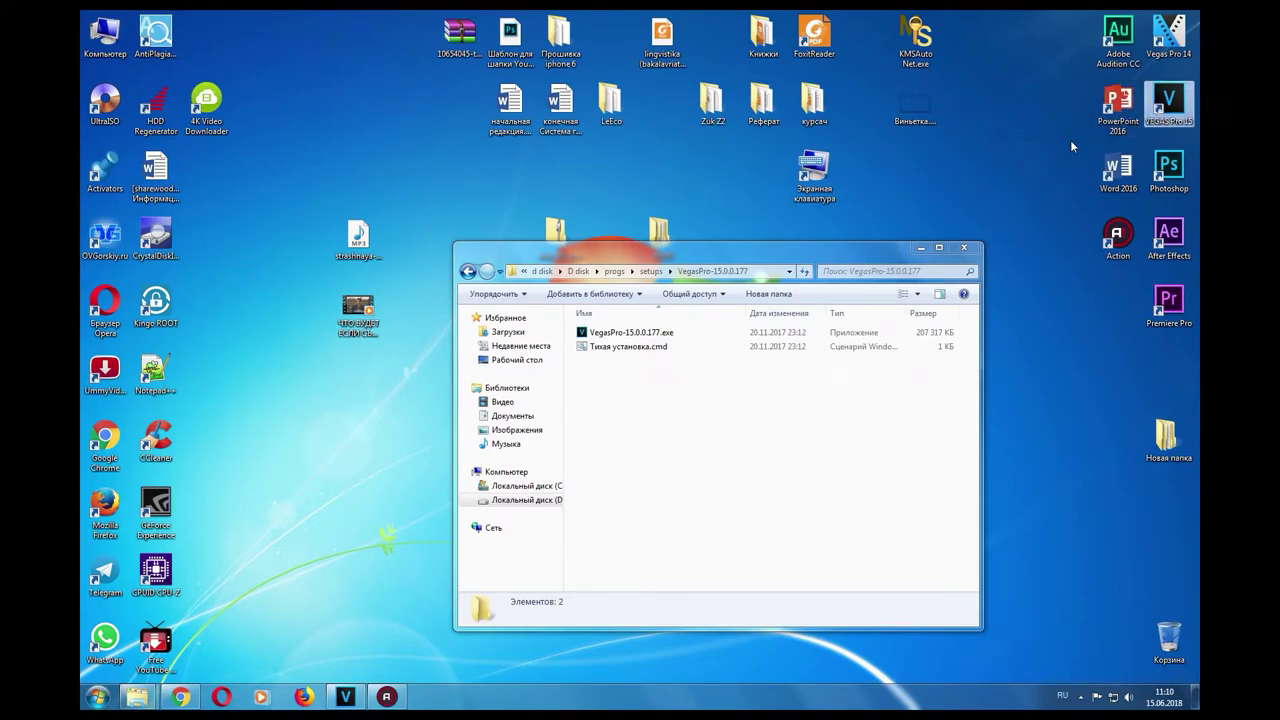
{"action": "left_click", "coordinate": [921, 248]}
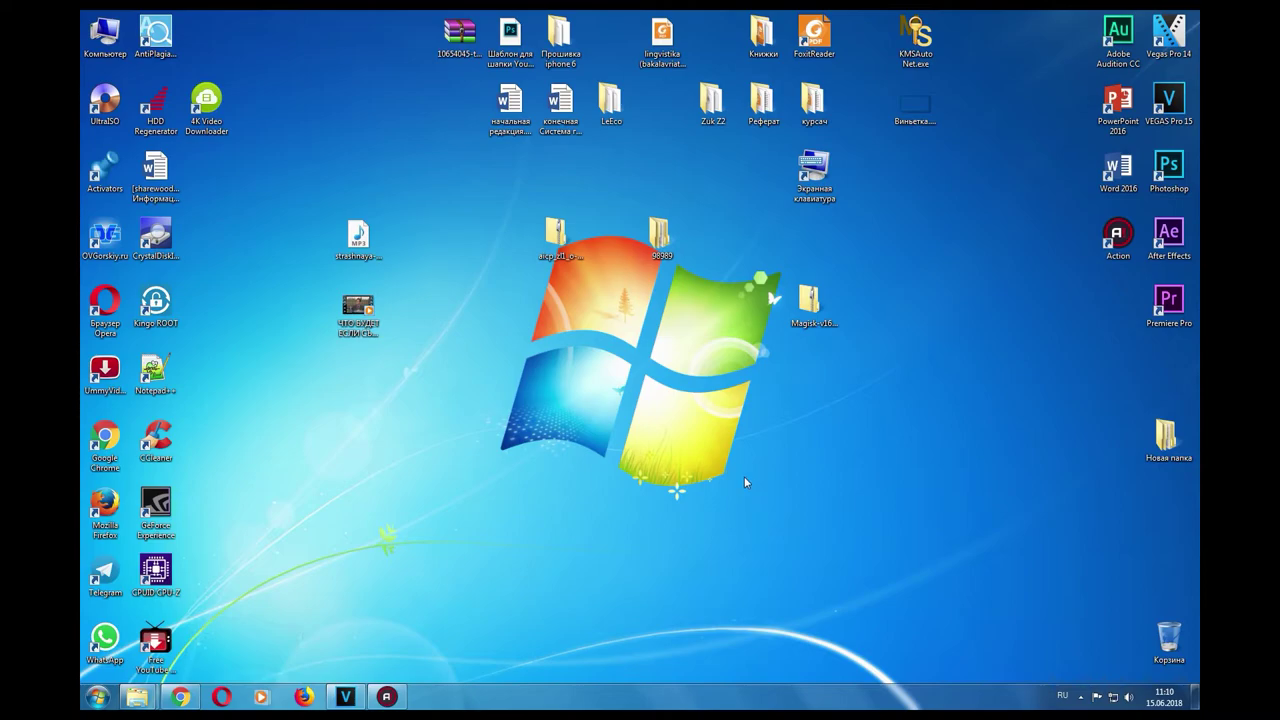
{"action": "left_click", "coordinate": [345, 696]}
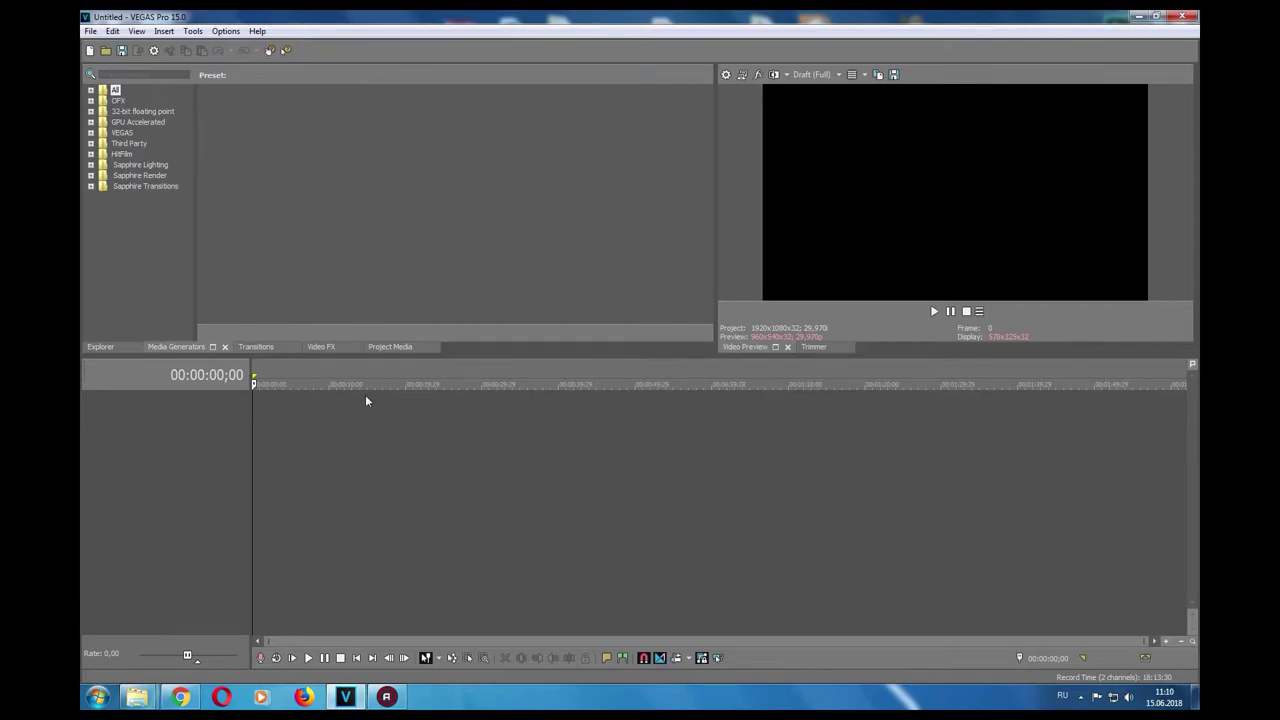
Select a range of about 3.5 seconds near the start of the empty timeline, and place the cursor at about 00:00:38;03.
{"action": "left_click_drag", "start_coordinate": [277, 397], "coordinate": [297, 395]}
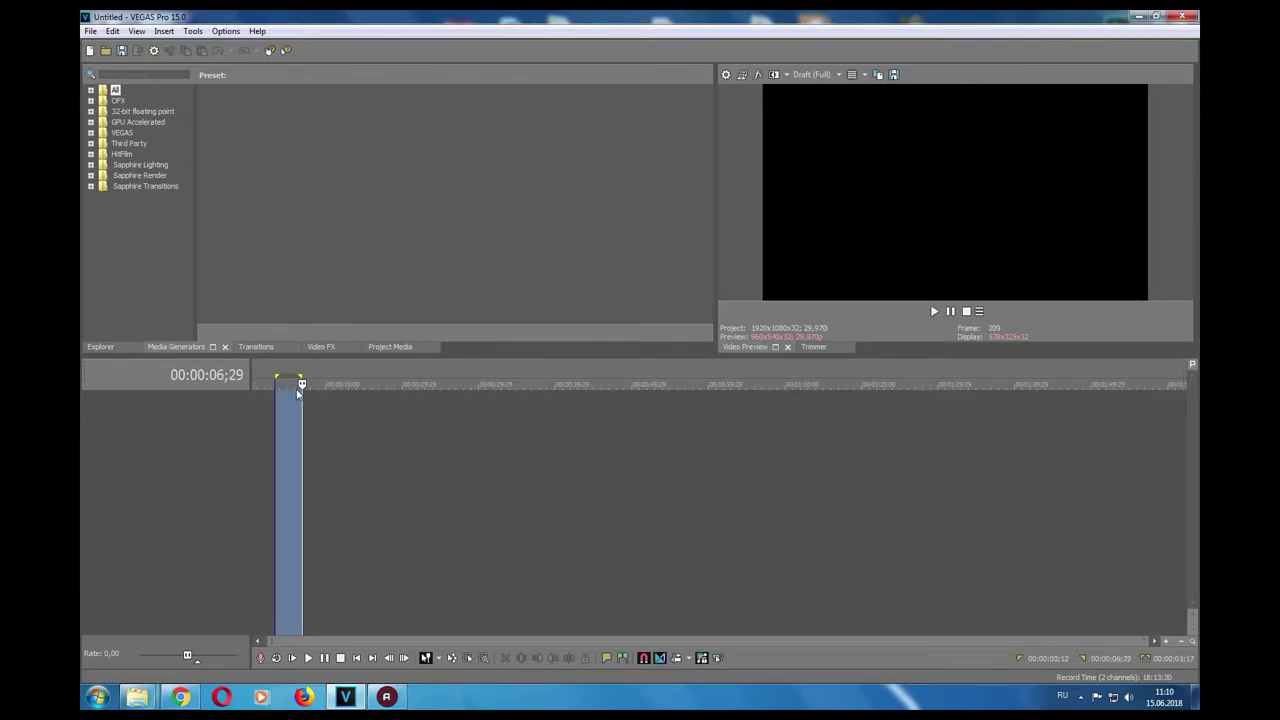
{"action": "left_click", "coordinate": [543, 396]}
{"action": "scroll", "coordinate": [321, 414], "scroll_direction": "up", "scroll_amount": 2}
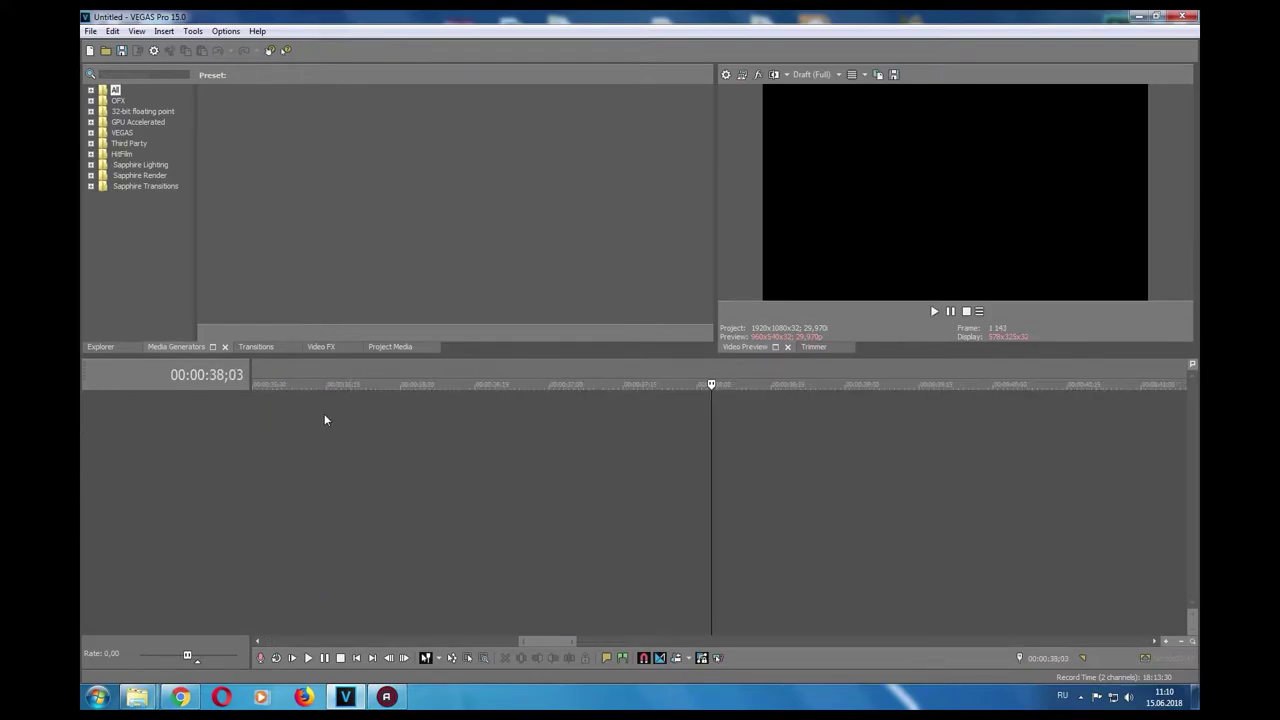
{"action": "scroll", "coordinate": [411, 463], "scroll_direction": "down", "scroll_amount": 3}
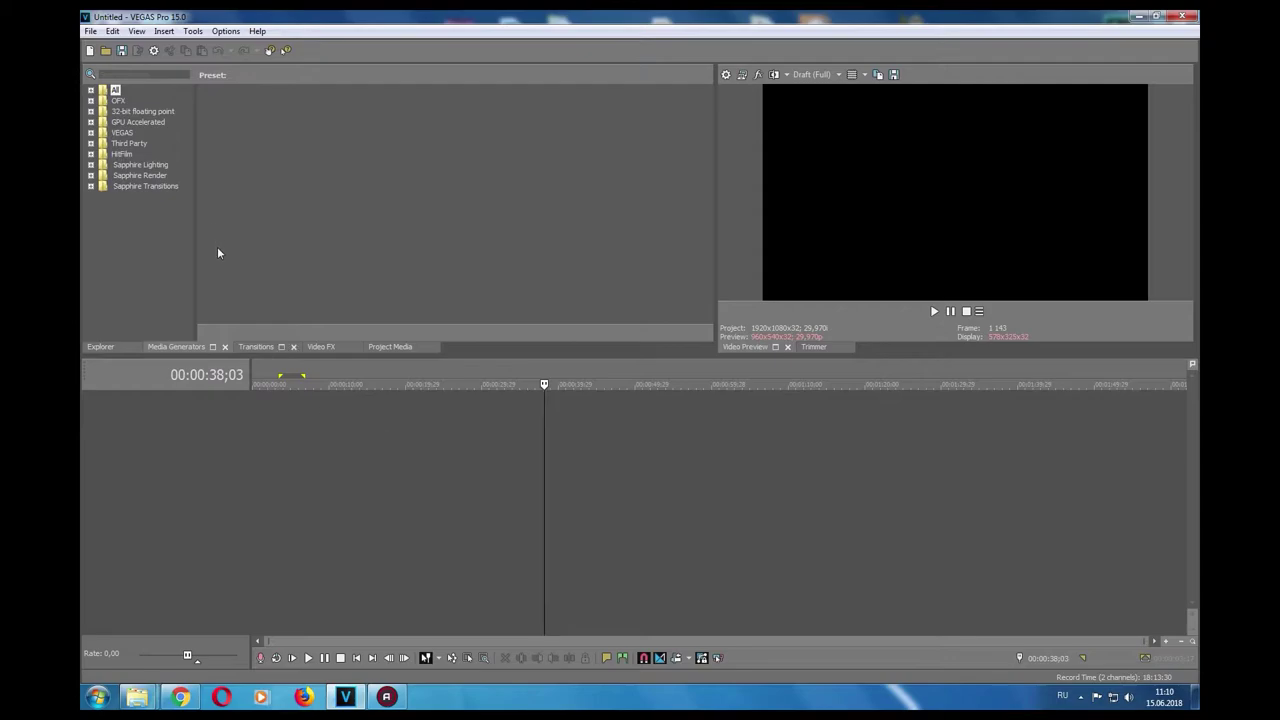
{"action": "scroll", "coordinate": [394, 457], "scroll_direction": "up", "scroll_amount": 2}
{"action": "scroll", "coordinate": [393, 457], "scroll_direction": "down", "scroll_amount": 2}
Add the desktop video ЧТО БУДЕТ ЕСЛИ СЪЕДАТЬ ПО 2 БАНАНА В ДЕНЬ to the VEGAS Pro timeline.
{"action": "left_click", "coordinate": [345, 697]}
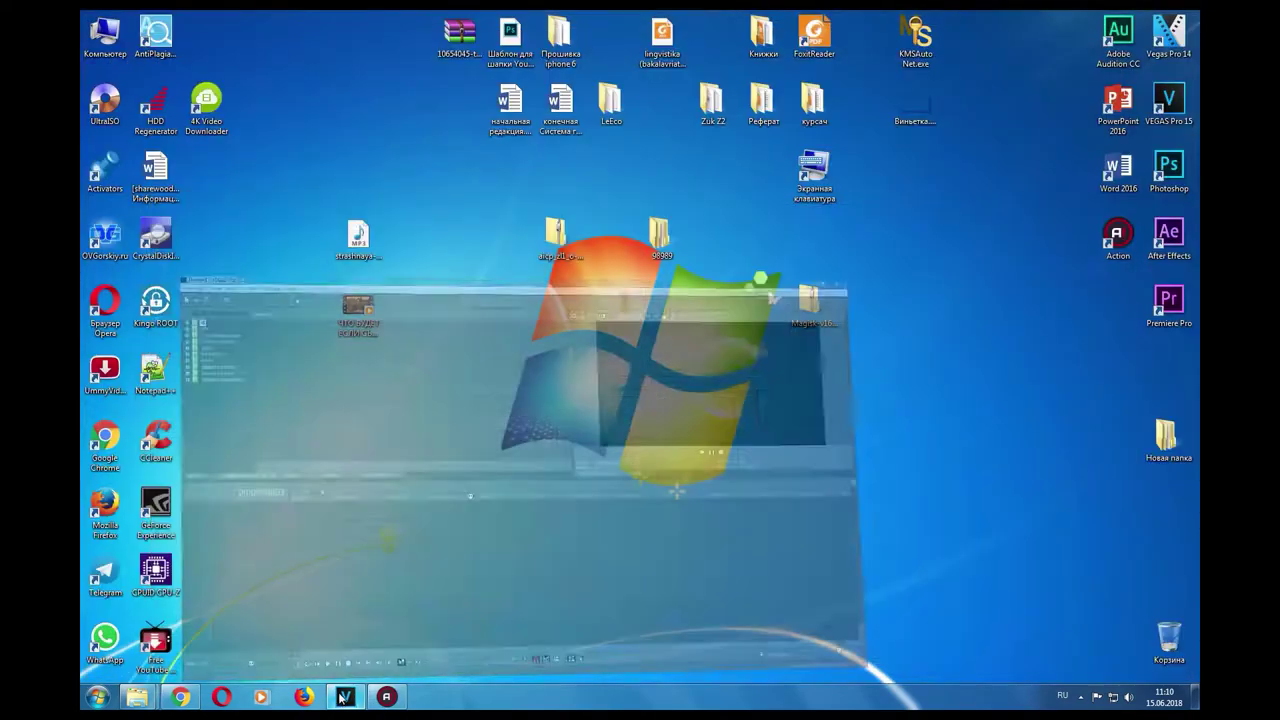
{"action": "left_click_drag", "start_coordinate": [358, 308], "coordinate": [361, 666]}
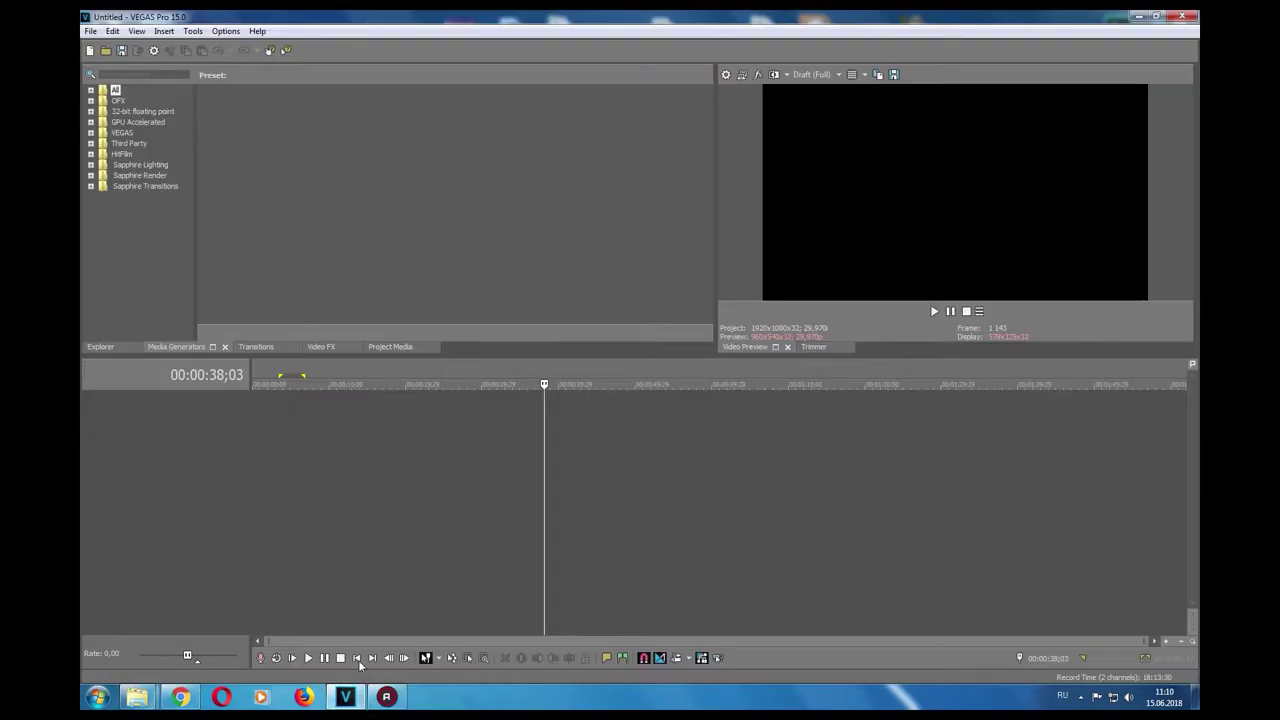
{"action": "left_click", "coordinate": [352, 703]}
{"action": "mouse_move", "coordinate": [357, 705]}
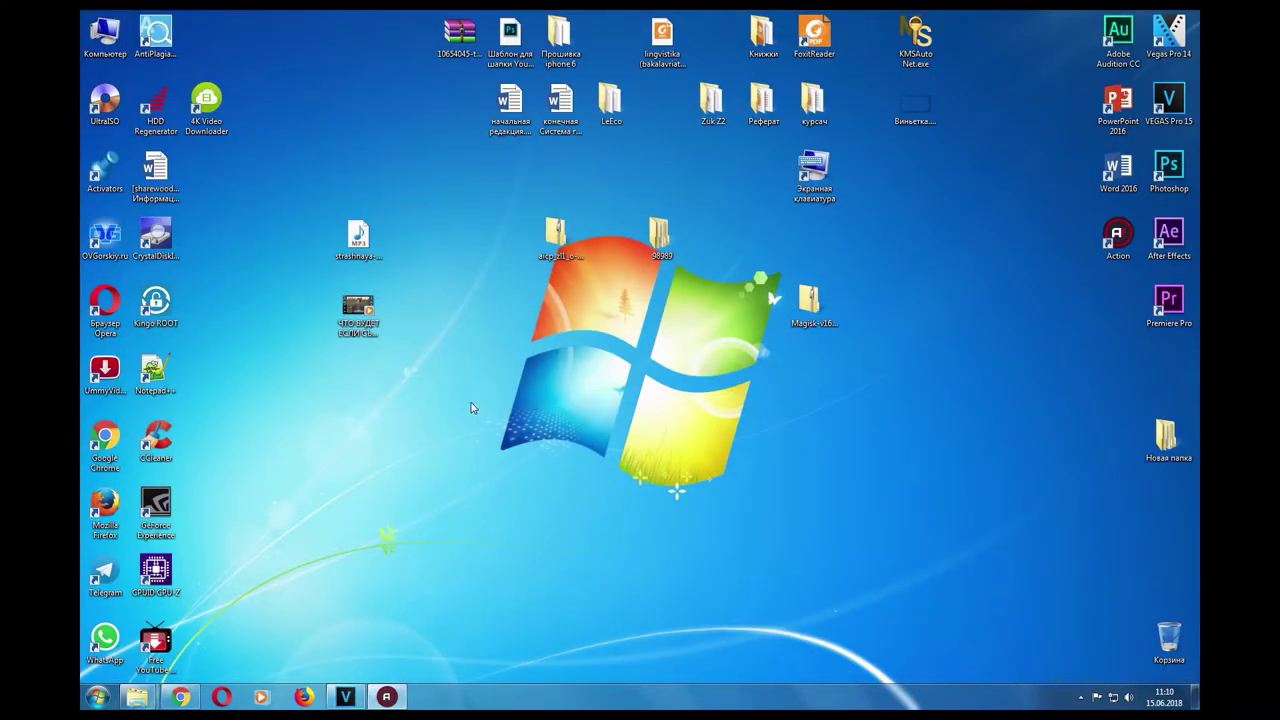
{"action": "left_click_drag", "start_coordinate": [358, 310], "coordinate": [238, 441]}
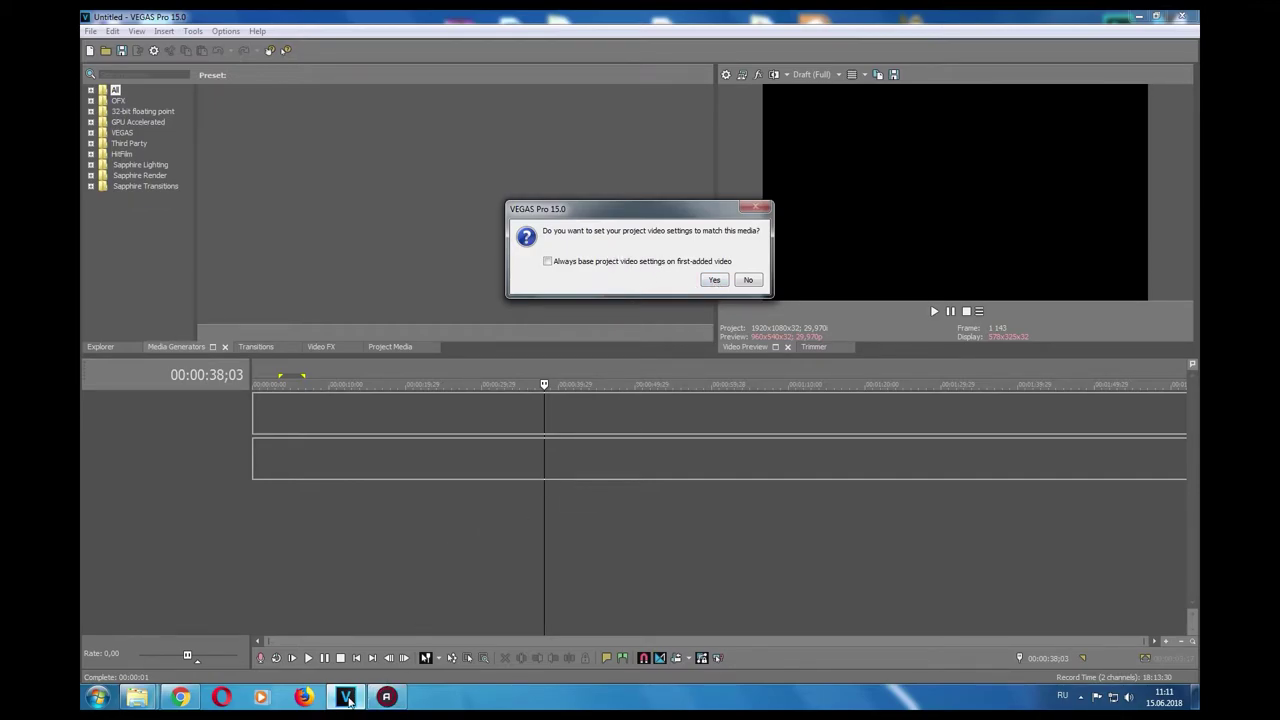
{"action": "left_click", "coordinate": [350, 699]}
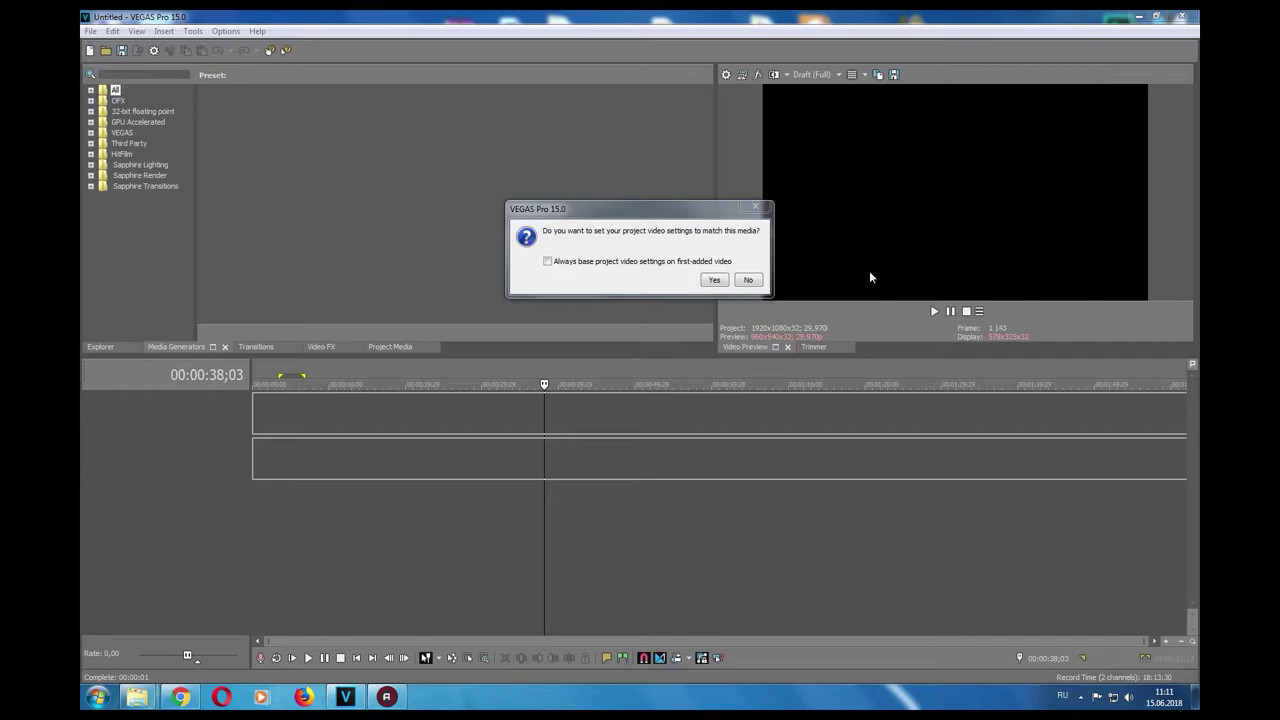
Accept matching the project video settings to the added media and return to the VEGAS Pro window.
{"action": "left_click_drag", "start_coordinate": [686, 209], "coordinate": [648, 270]}
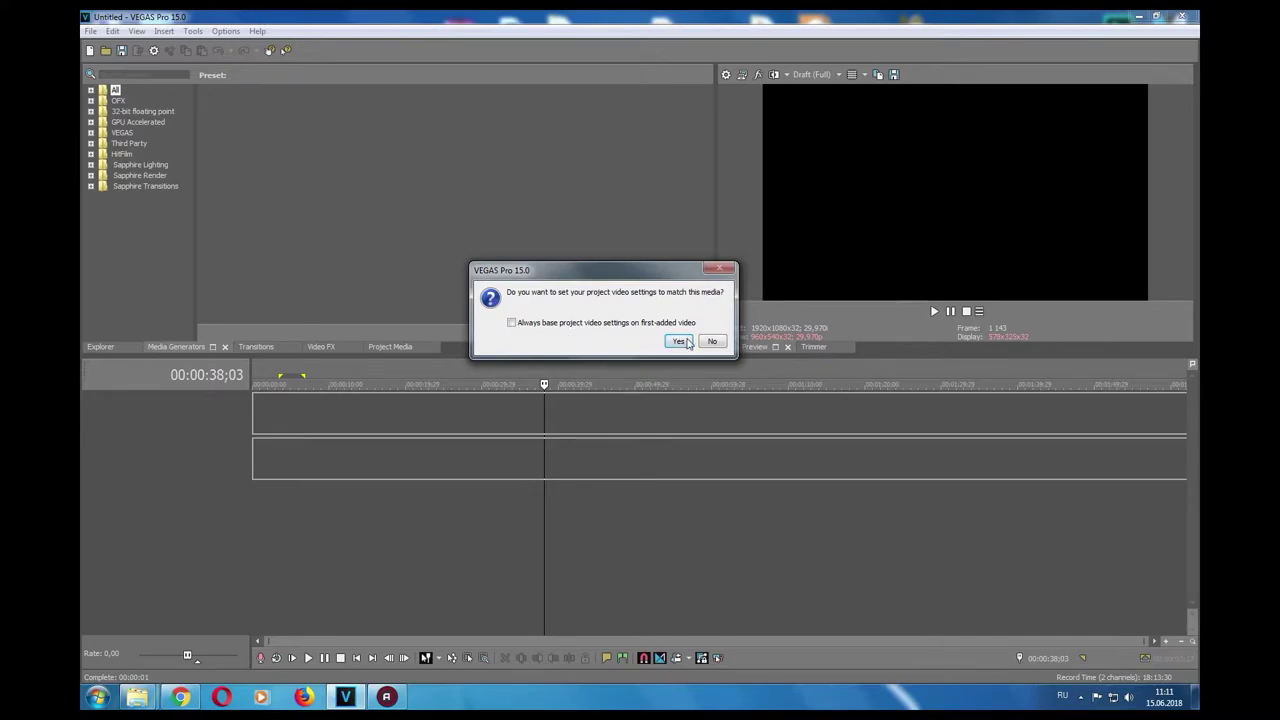
{"action": "left_click", "coordinate": [679, 343]}
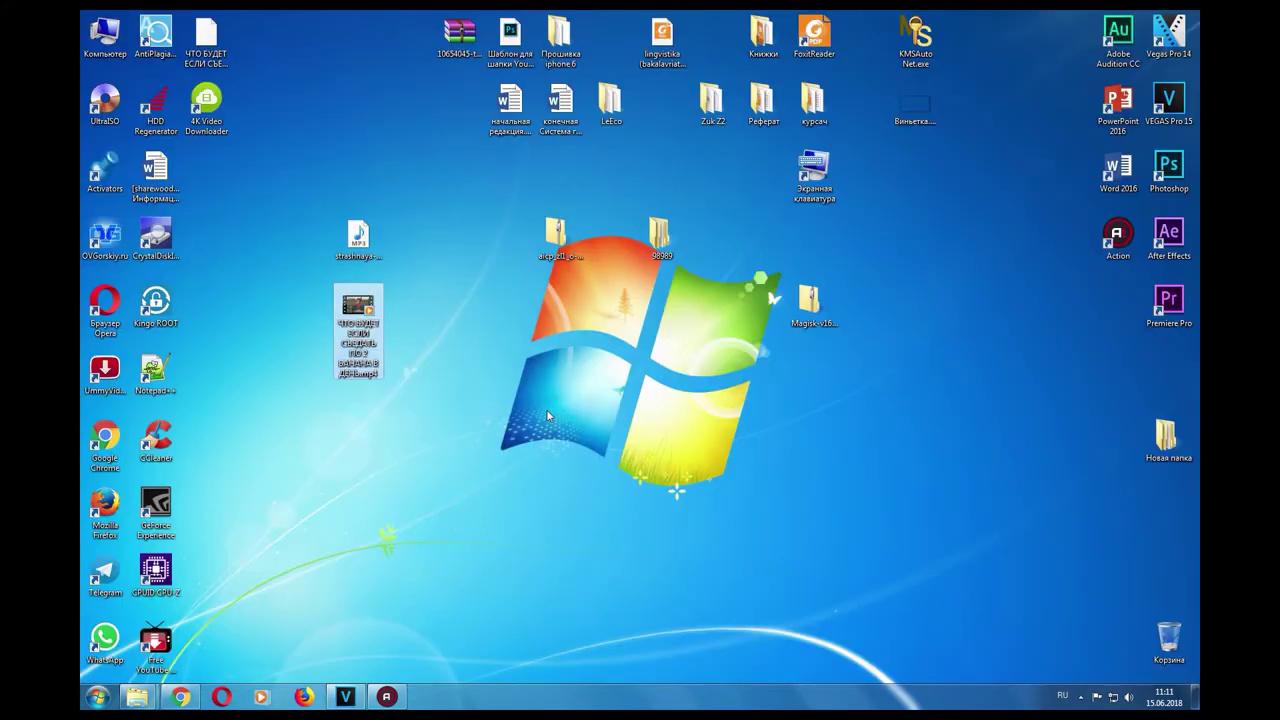
{"action": "left_click", "coordinate": [350, 697]}
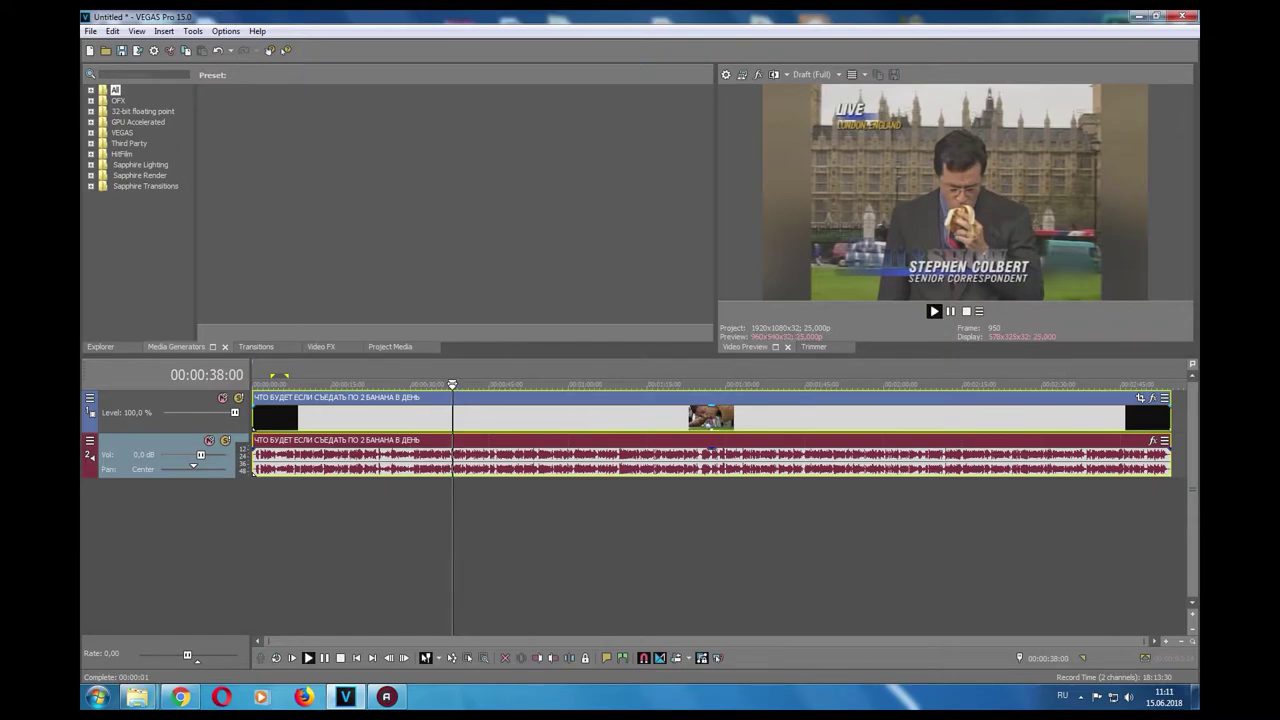
Return the timeline cursor to the very beginning of the added video.
{"action": "left_click", "coordinate": [446, 388]}
{"action": "left_click", "coordinate": [254, 385]}
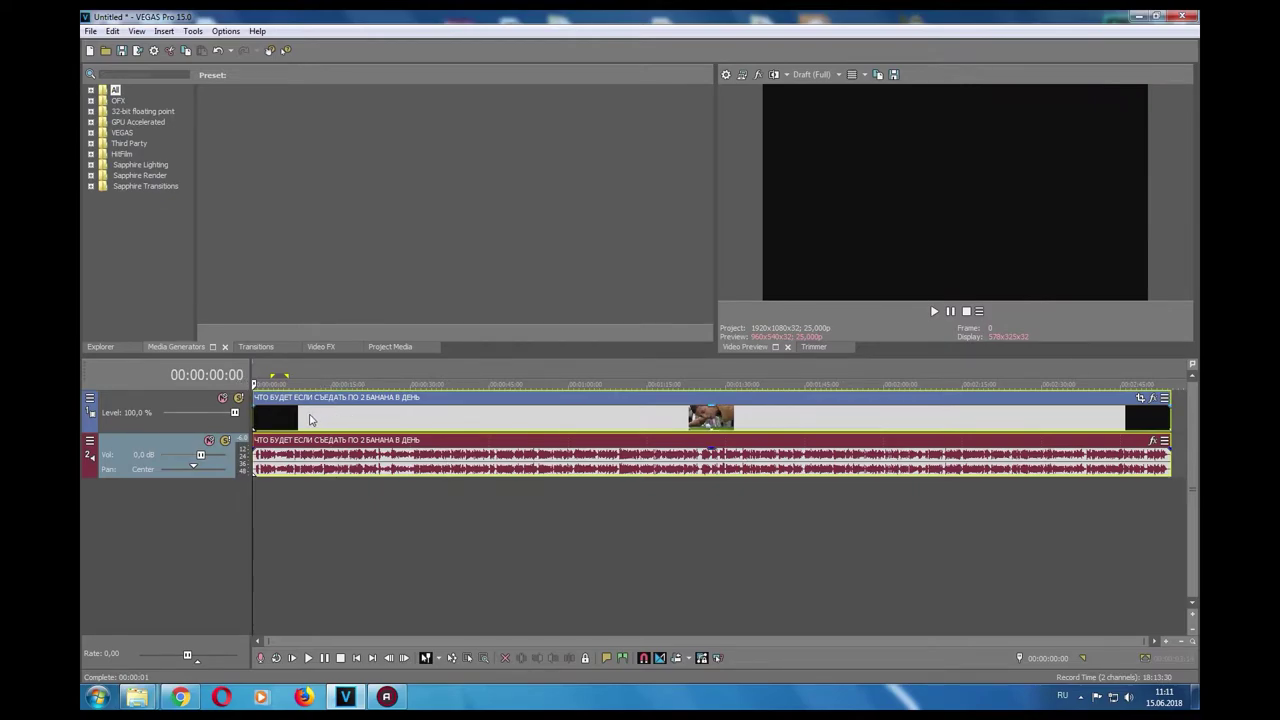
{"action": "scroll", "coordinate": [333, 430], "scroll_direction": "up", "scroll_amount": 3}
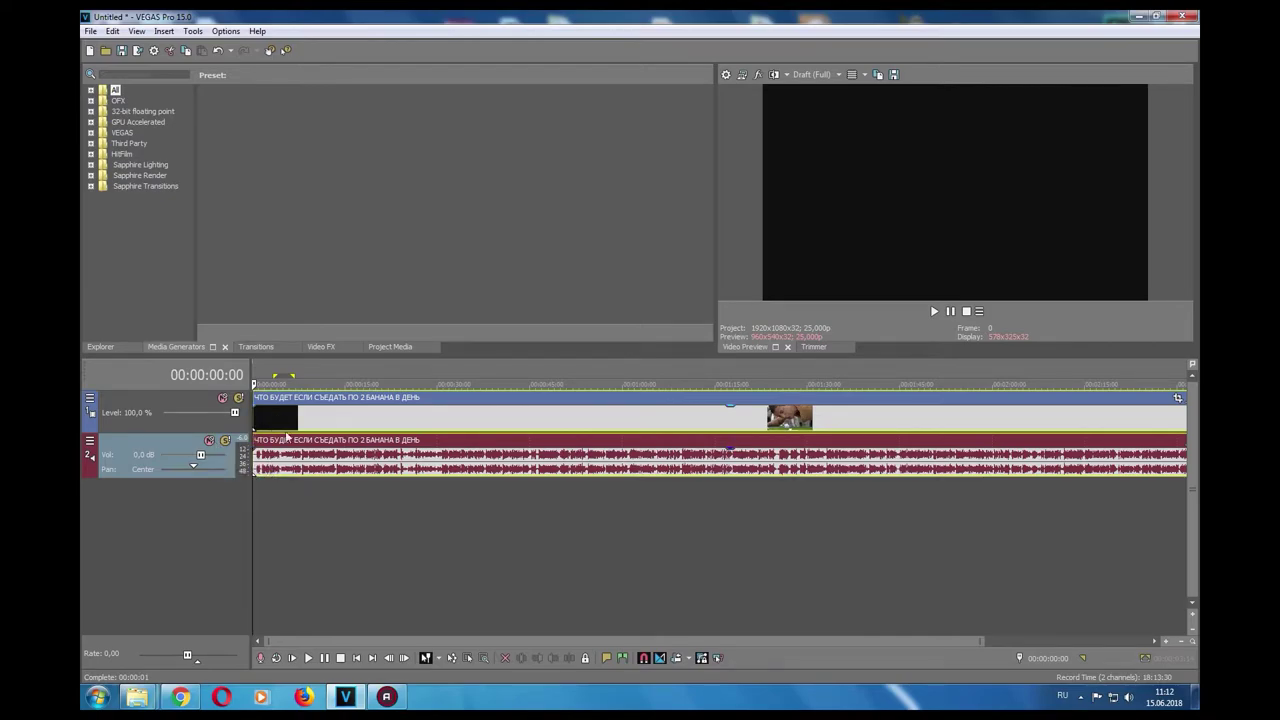
Shift the video and its audio a few seconds later on the timeline, and place the cursor at about 00:00:11:12.
{"action": "left_click", "coordinate": [289, 503]}
{"action": "left_click_drag", "start_coordinate": [281, 437], "coordinate": [388, 436]}
{"action": "left_click", "coordinate": [322, 381]}
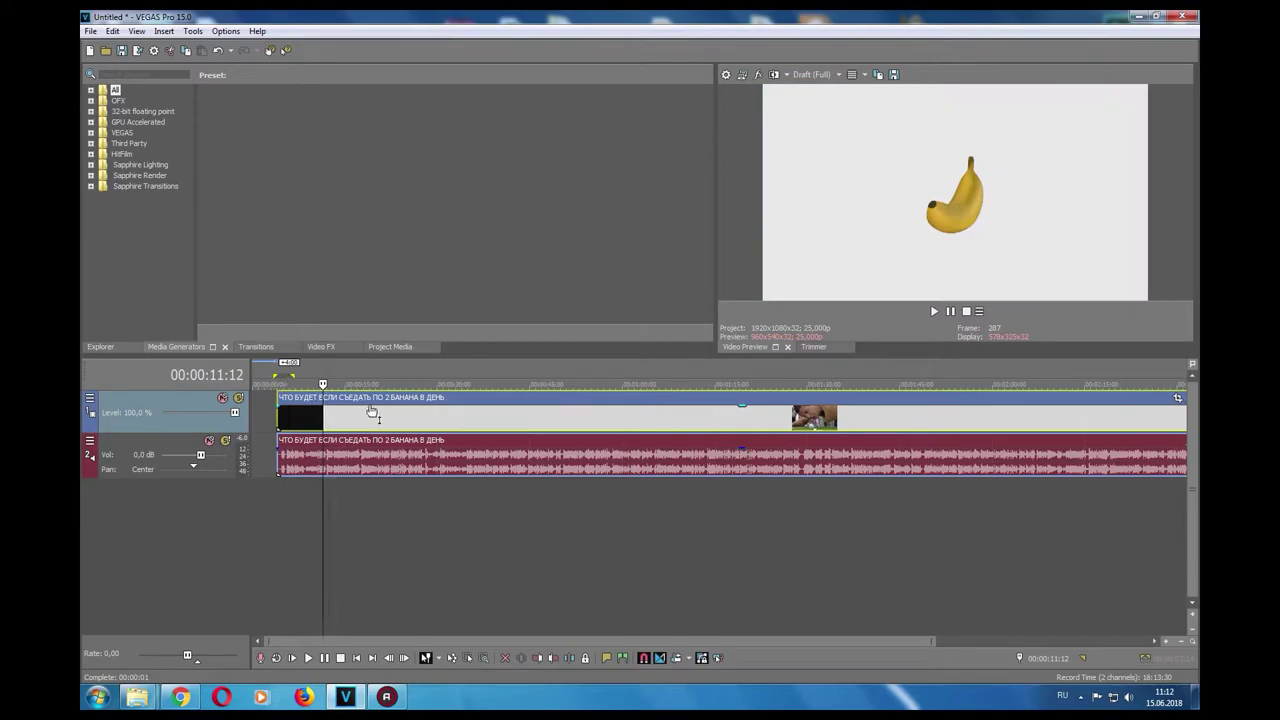
Move the video and its audio back to the start of the timeline.
{"action": "left_click_drag", "start_coordinate": [386, 422], "coordinate": [361, 422]}
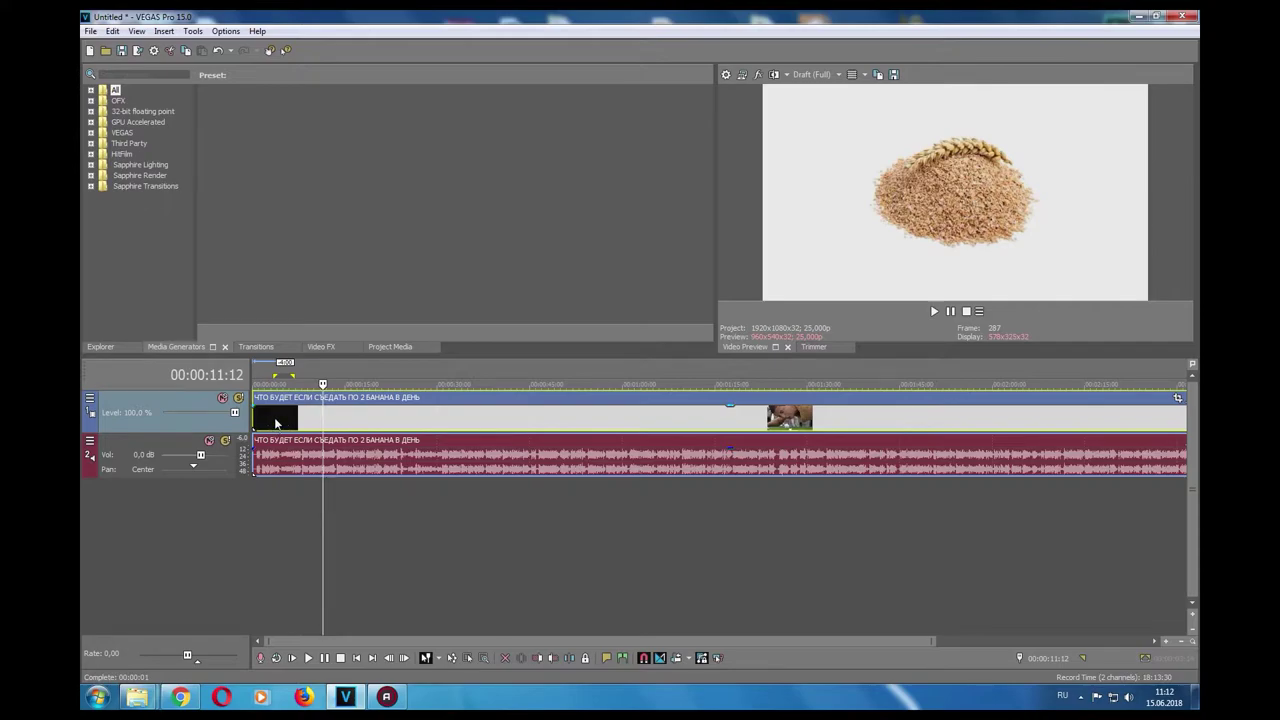
{"action": "left_click_drag", "start_coordinate": [333, 419], "coordinate": [322, 417]}
{"action": "left_click_drag", "start_coordinate": [336, 418], "coordinate": [297, 420]}
{"action": "scroll", "coordinate": [320, 418], "scroll_direction": "up", "scroll_amount": 4}
{"action": "scroll", "coordinate": [368, 418], "scroll_direction": "down", "scroll_amount": 2}
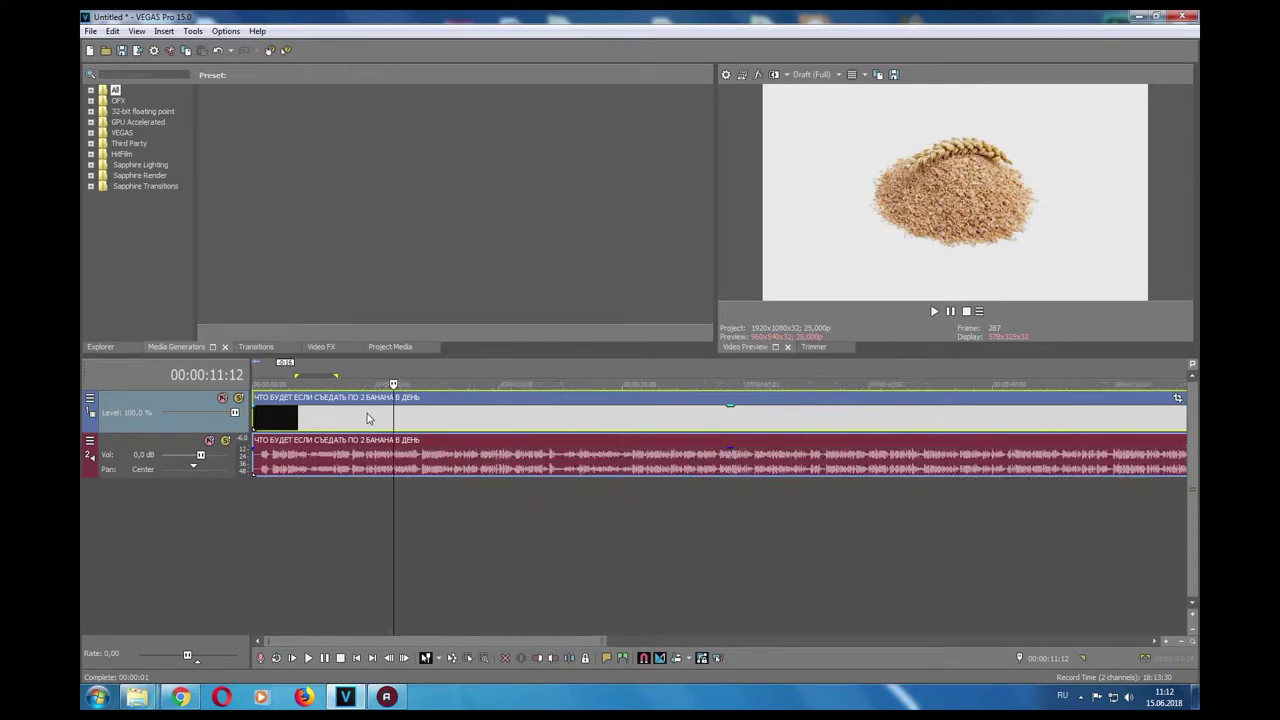
{"action": "scroll", "coordinate": [368, 418], "scroll_direction": "down", "scroll_amount": 3}
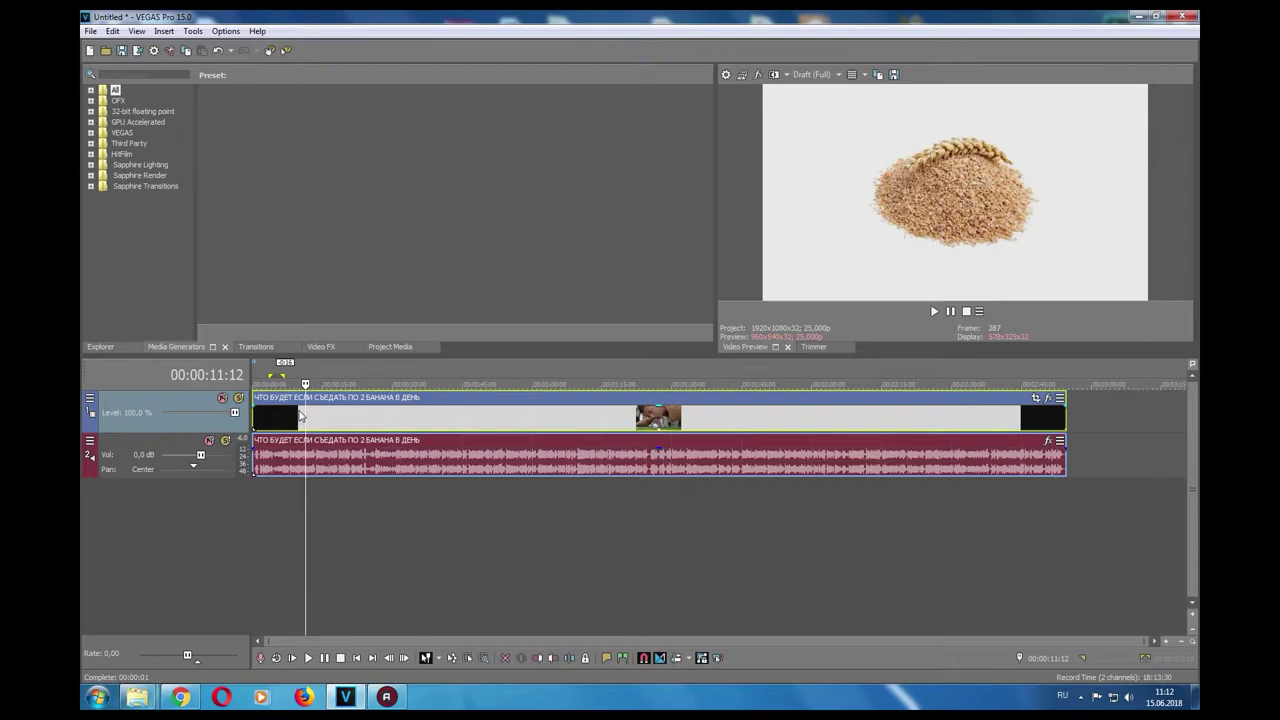
{"action": "scroll", "coordinate": [300, 416], "scroll_direction": "up", "scroll_amount": 3}
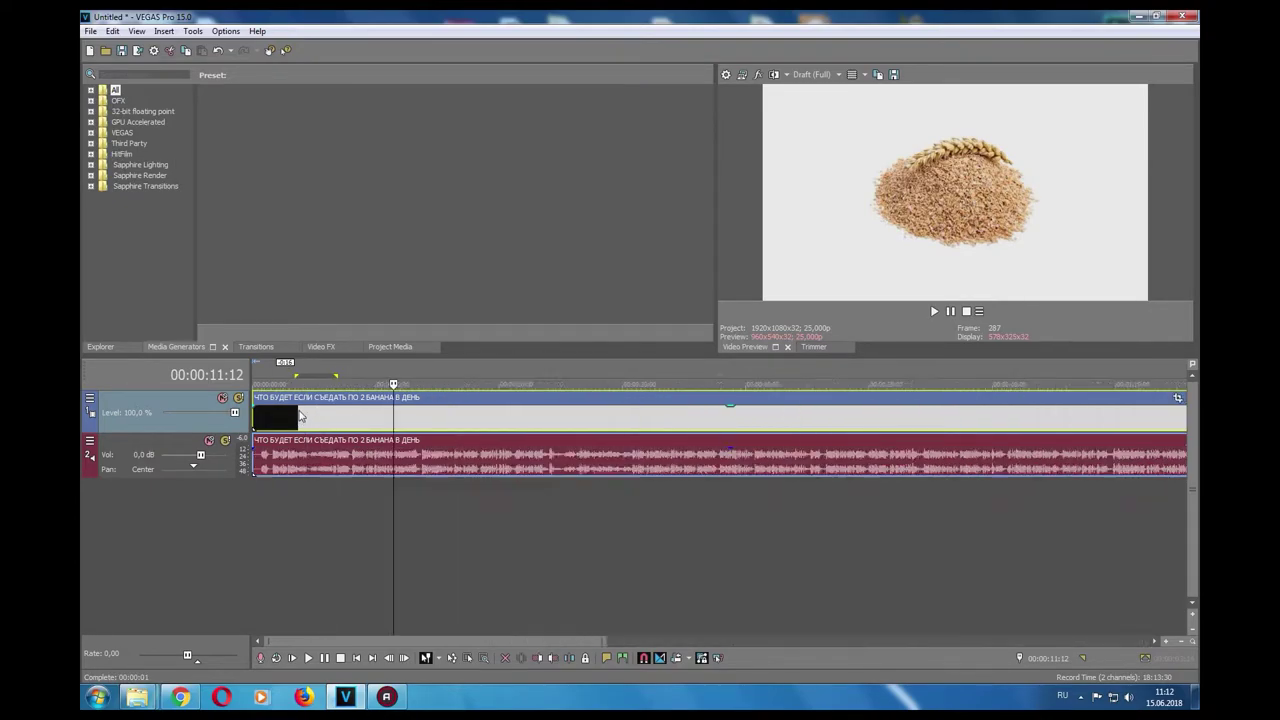
Examine the imported video and its audio on the timeline at different zoom levels, from close-up to full length.
{"action": "scroll", "coordinate": [300, 416], "scroll_direction": "up", "scroll_amount": 2}
{"action": "scroll", "coordinate": [296, 415], "scroll_direction": "down", "scroll_amount": 6}
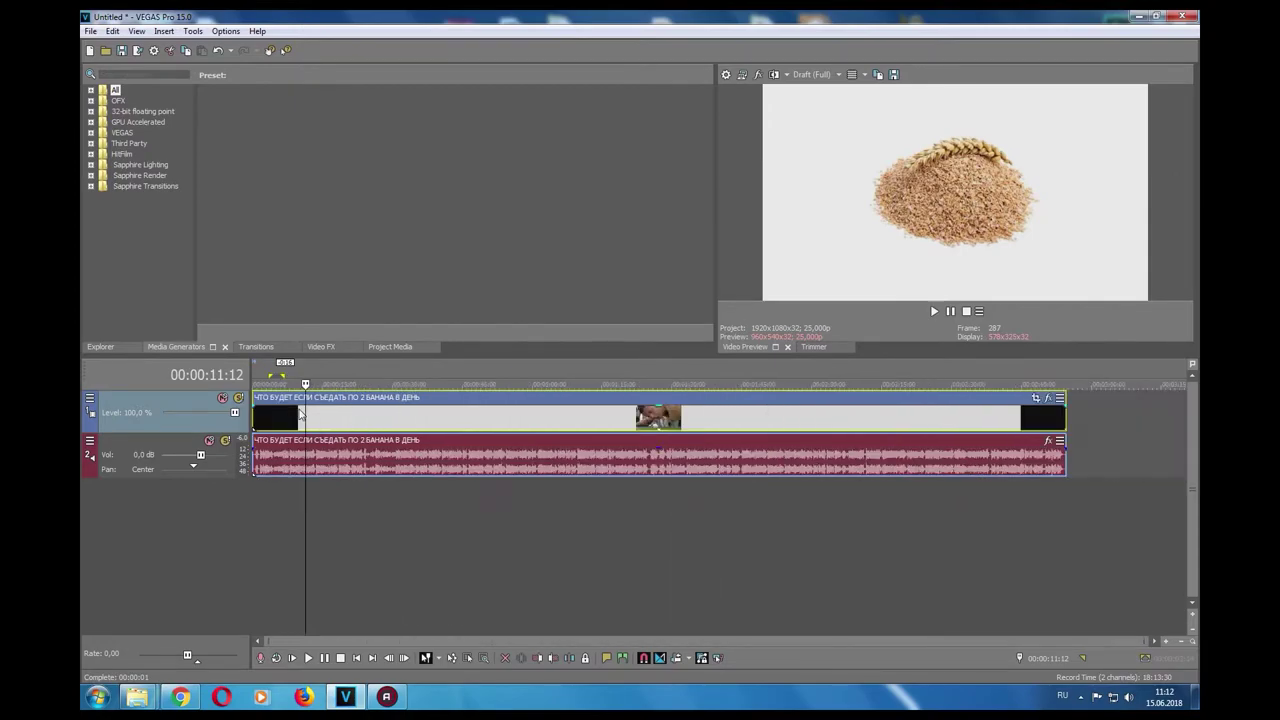
{"action": "scroll", "coordinate": [295, 413], "scroll_direction": "up", "scroll_amount": 2}
{"action": "scroll", "coordinate": [291, 414], "scroll_direction": "down", "scroll_amount": 2}
{"action": "scroll", "coordinate": [1136, 428], "scroll_direction": "up", "scroll_amount": 2}
{"action": "scroll", "coordinate": [1136, 428], "scroll_direction": "down", "scroll_amount": 2}
{"action": "scroll", "coordinate": [1092, 440], "scroll_direction": "up", "scroll_amount": 3}
{"action": "scroll", "coordinate": [1008, 433], "scroll_direction": "down", "scroll_amount": 3}
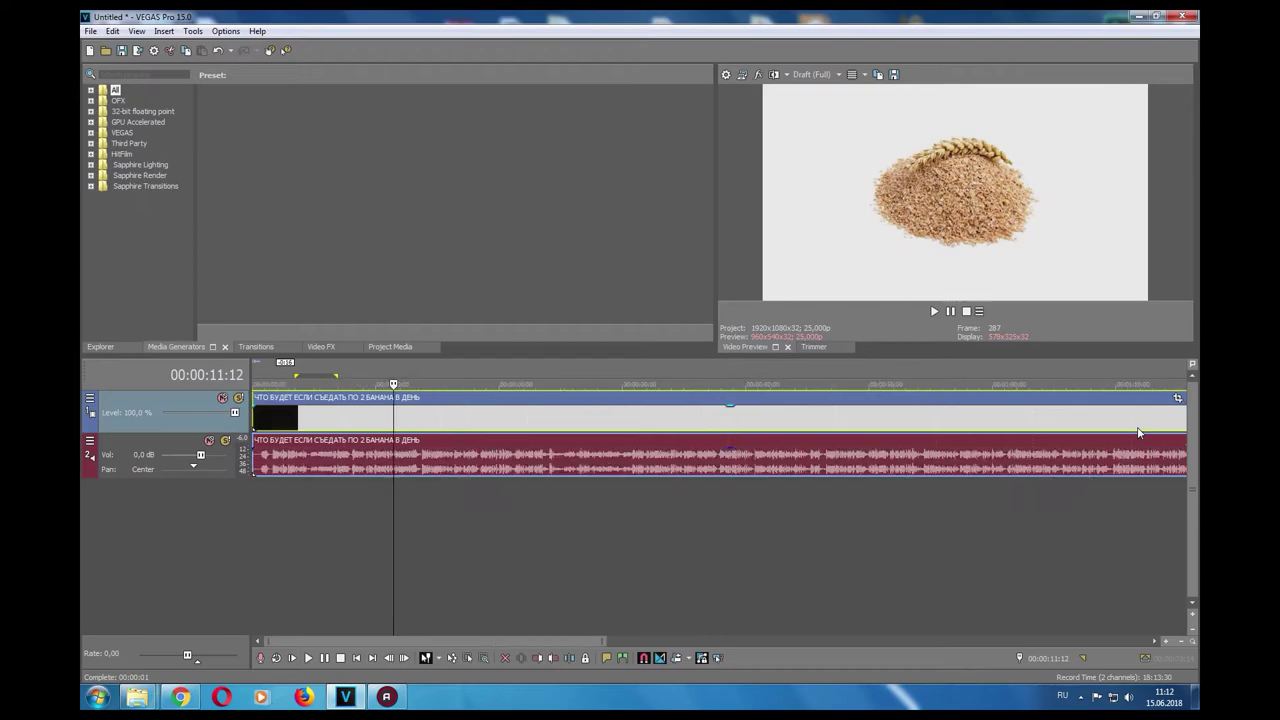
{"action": "scroll", "coordinate": [358, 432], "scroll_direction": "up", "scroll_amount": 1}
{"action": "scroll", "coordinate": [350, 428], "scroll_direction": "up", "scroll_amount": 2}
{"action": "scroll", "coordinate": [335, 424], "scroll_direction": "down", "scroll_amount": 2}
Play the video from about 00:00:04 and pause it at 00:00:07:02.
{"action": "left_click", "coordinate": [305, 418]}
{"action": "key", "text": "space"}
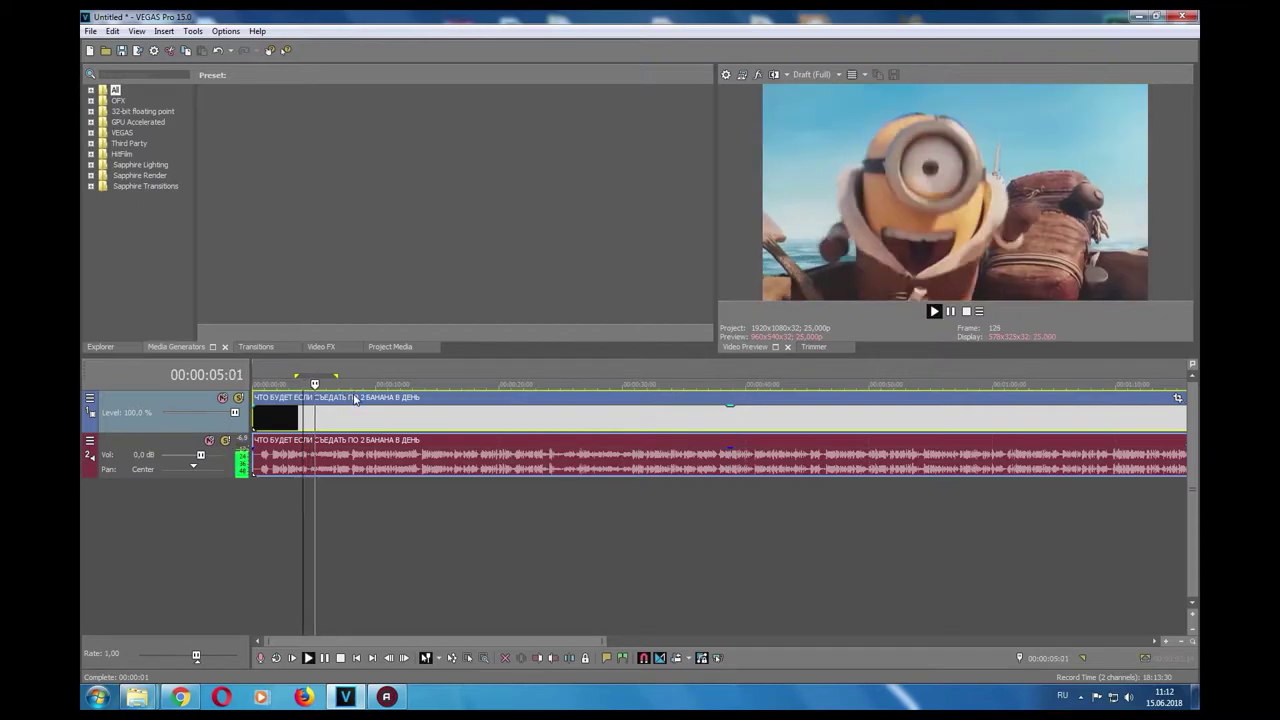
{"action": "key", "text": "Return"}
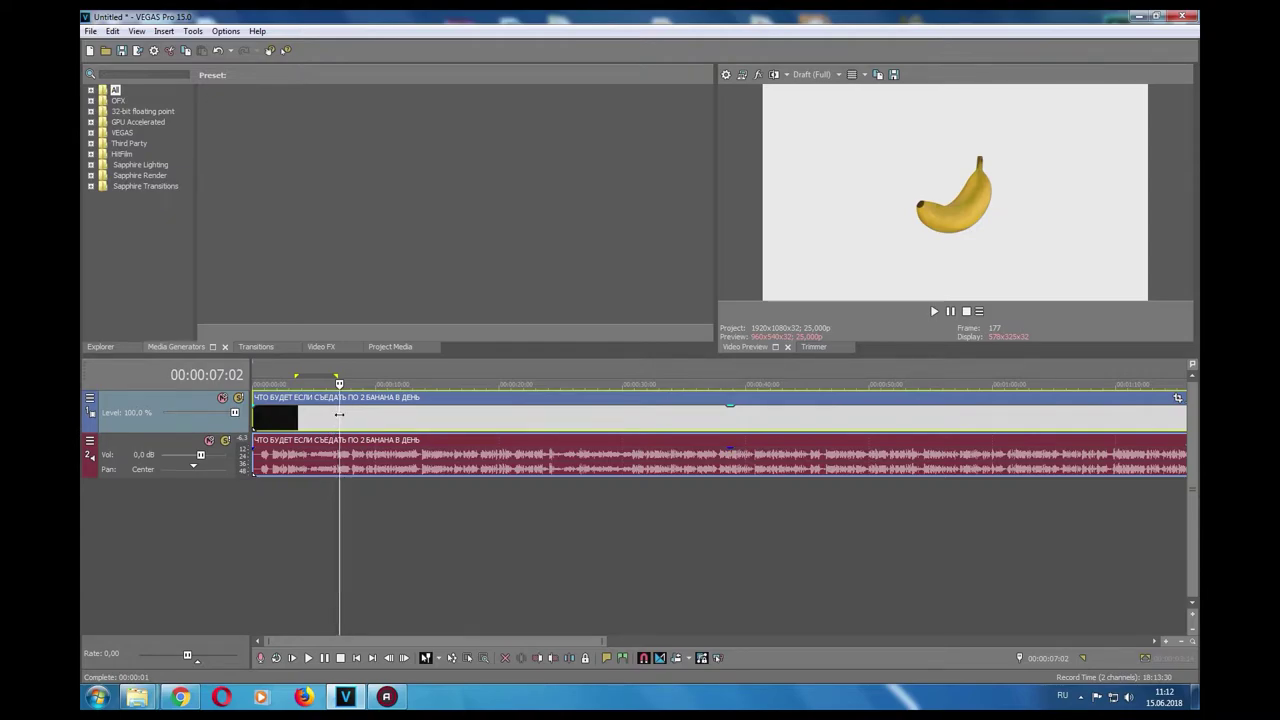
Try cutting the whole video with its audio from the timeline, and undo that cut.
{"action": "right_click", "coordinate": [340, 413]}
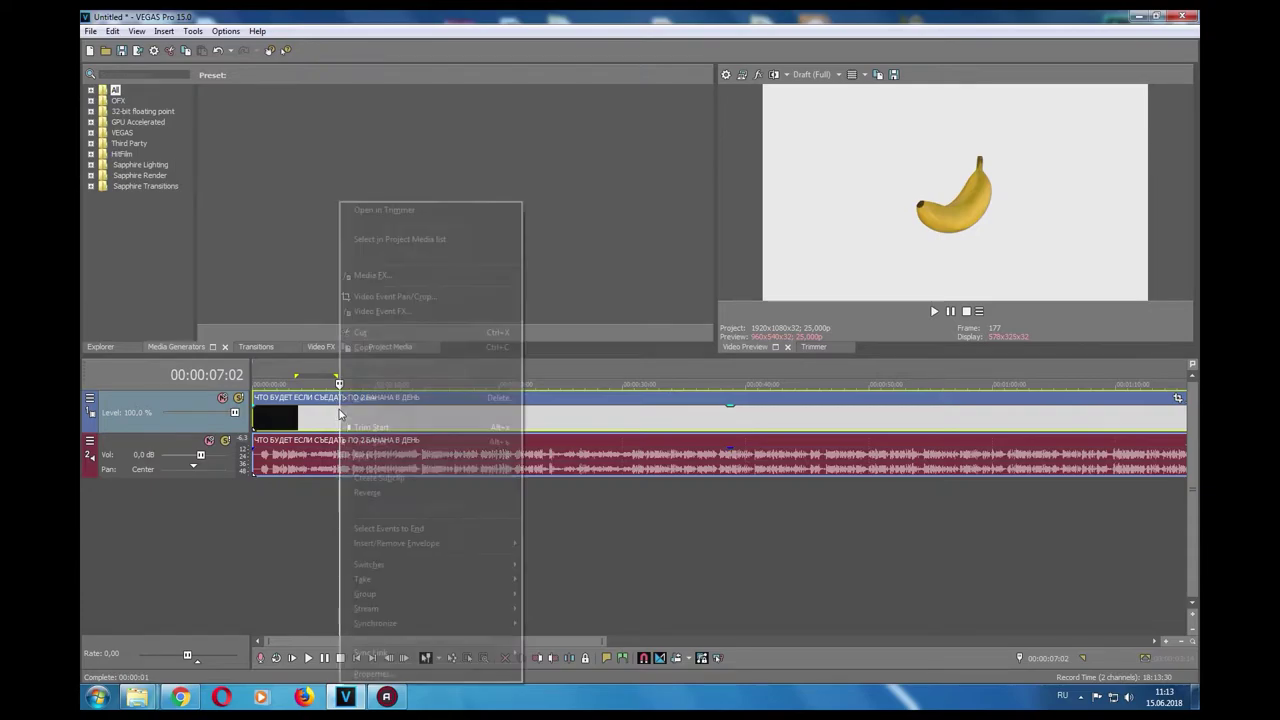
{"action": "left_click", "coordinate": [370, 335]}
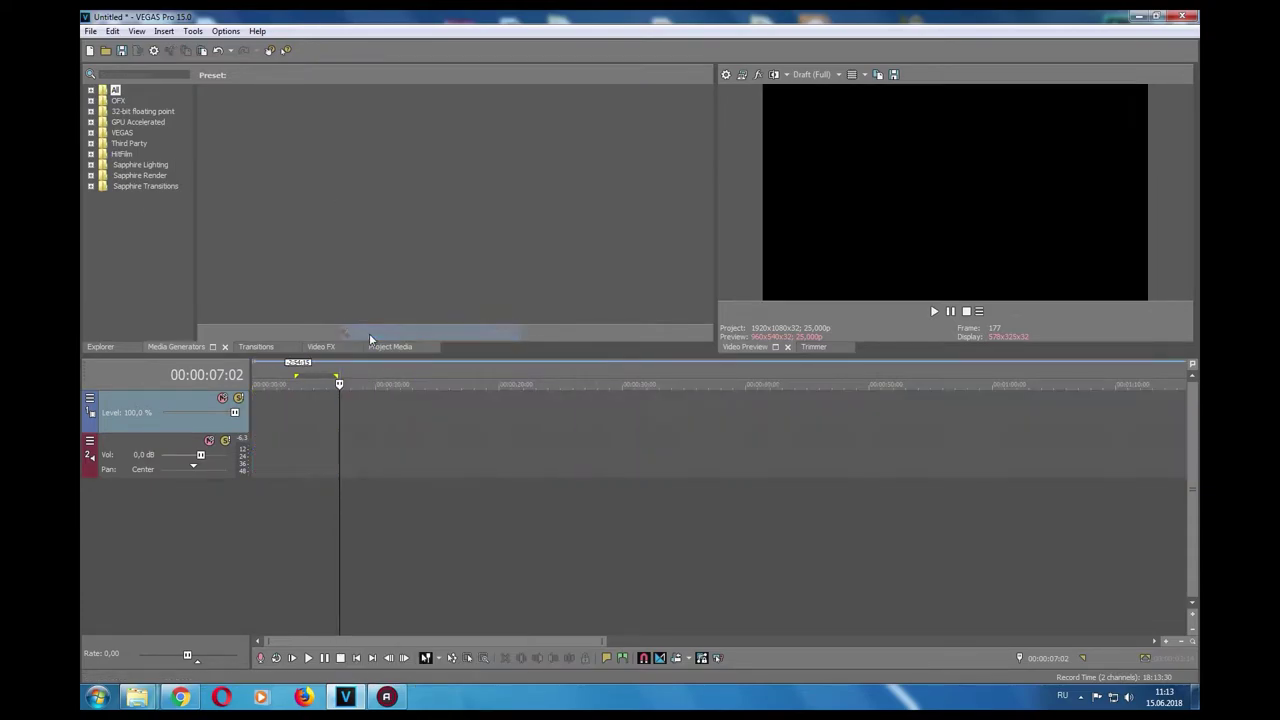
{"action": "key", "text": "space"}
{"action": "key", "text": "ctrl+z"}
{"action": "key", "text": "space"}
Try marking a time range on the timeline from about 00:00:06:15 to 00:00:13:12.
{"action": "right_click", "coordinate": [340, 412]}
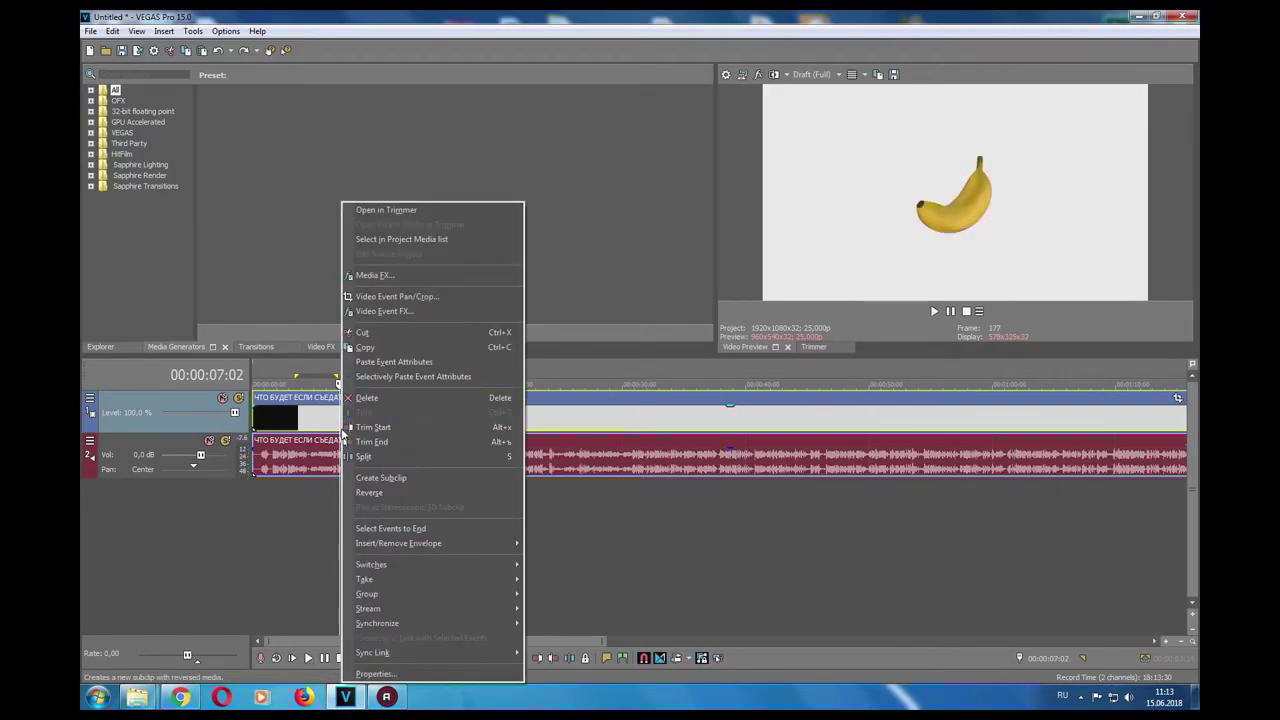
{"action": "left_click", "coordinate": [324, 424]}
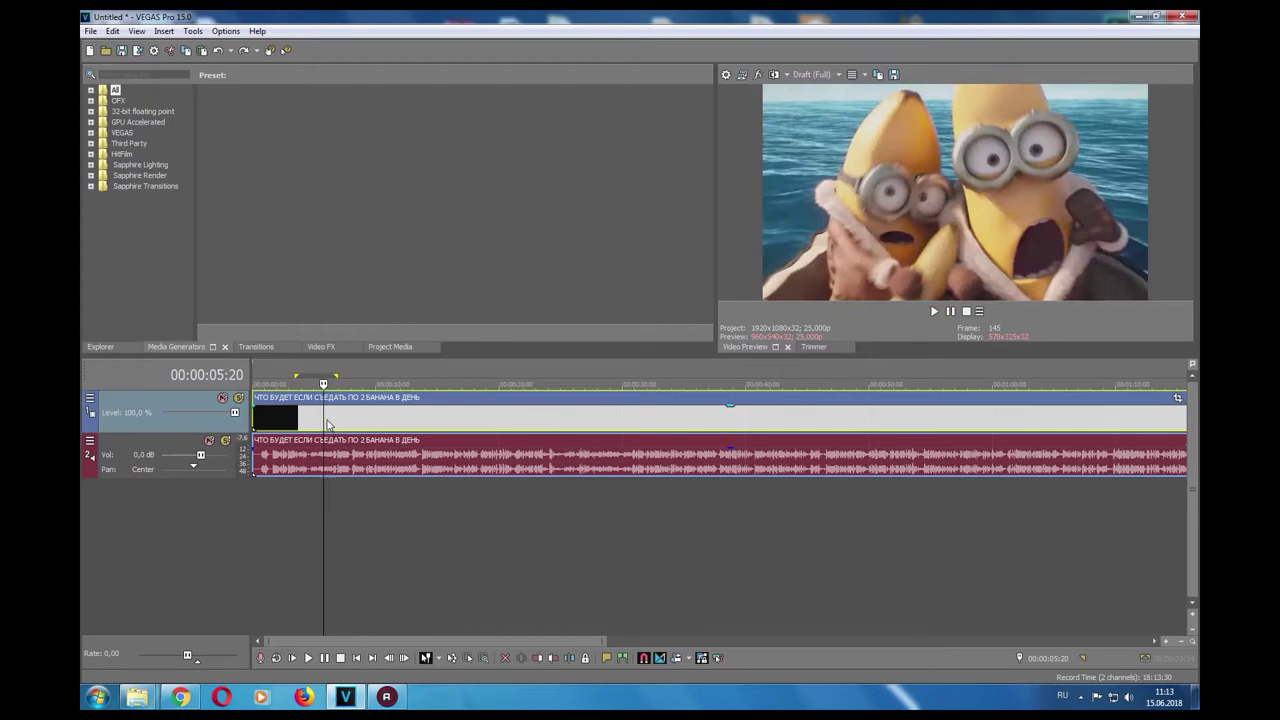
{"action": "left_click", "coordinate": [374, 386]}
{"action": "left_click", "coordinate": [370, 386]}
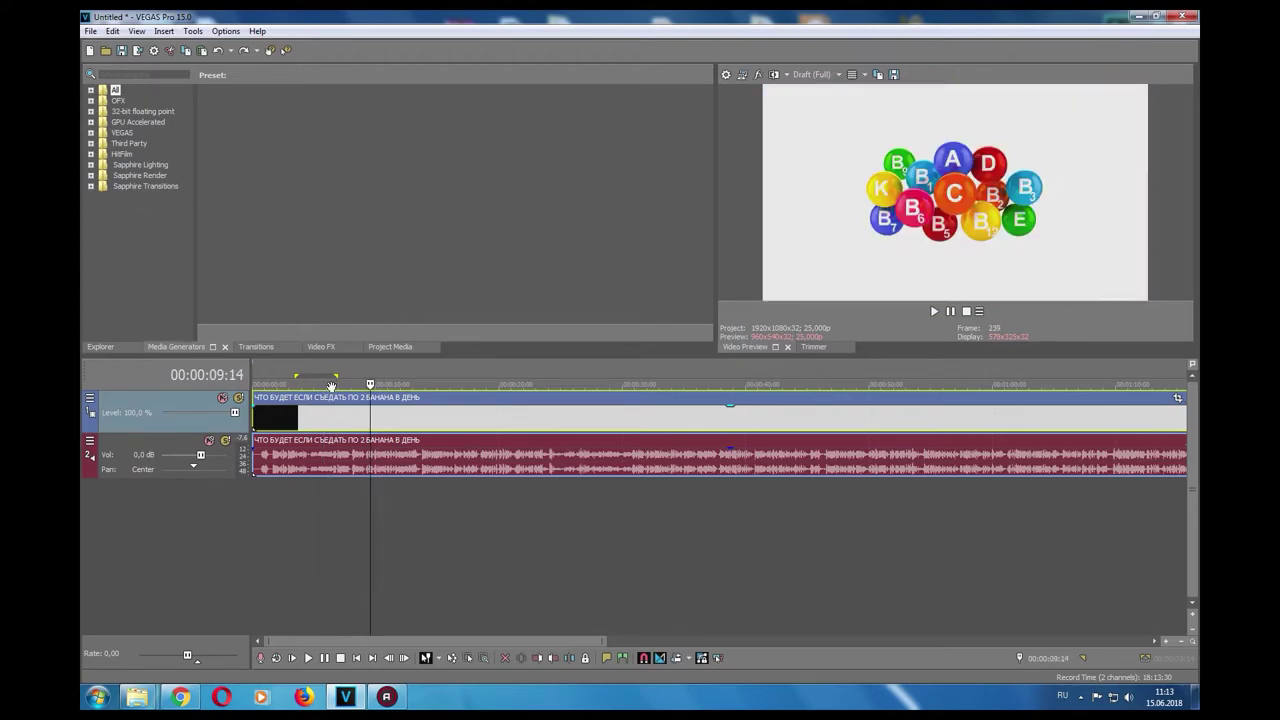
{"action": "left_click_drag", "start_coordinate": [332, 499], "coordinate": [407, 501]}
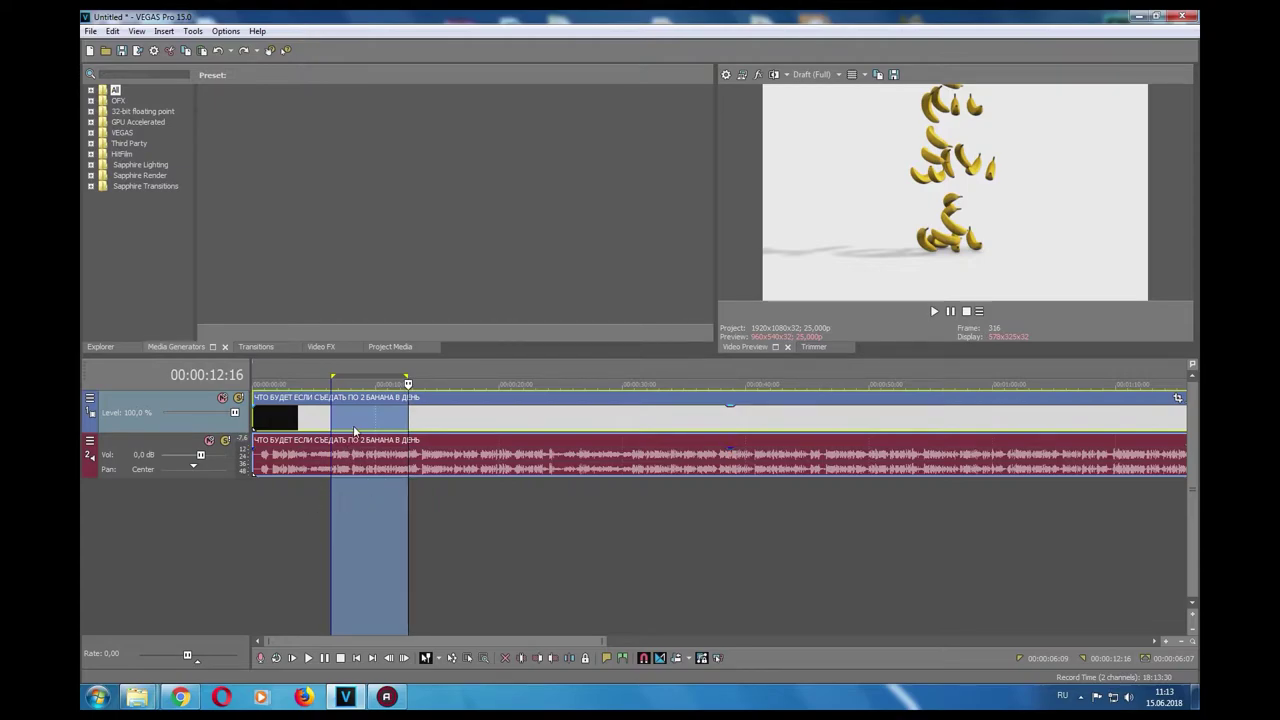
{"action": "left_click_drag", "start_coordinate": [331, 425], "coordinate": [418, 418]}
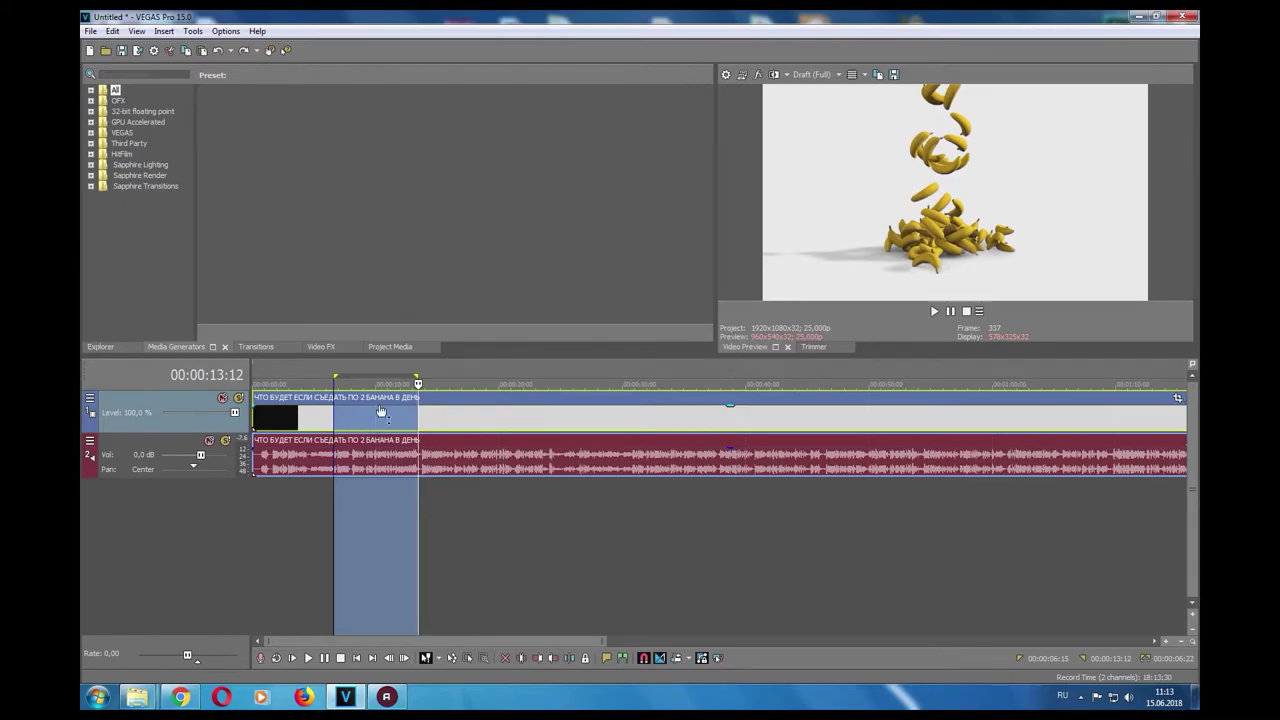
{"action": "right_click", "coordinate": [381, 412]}
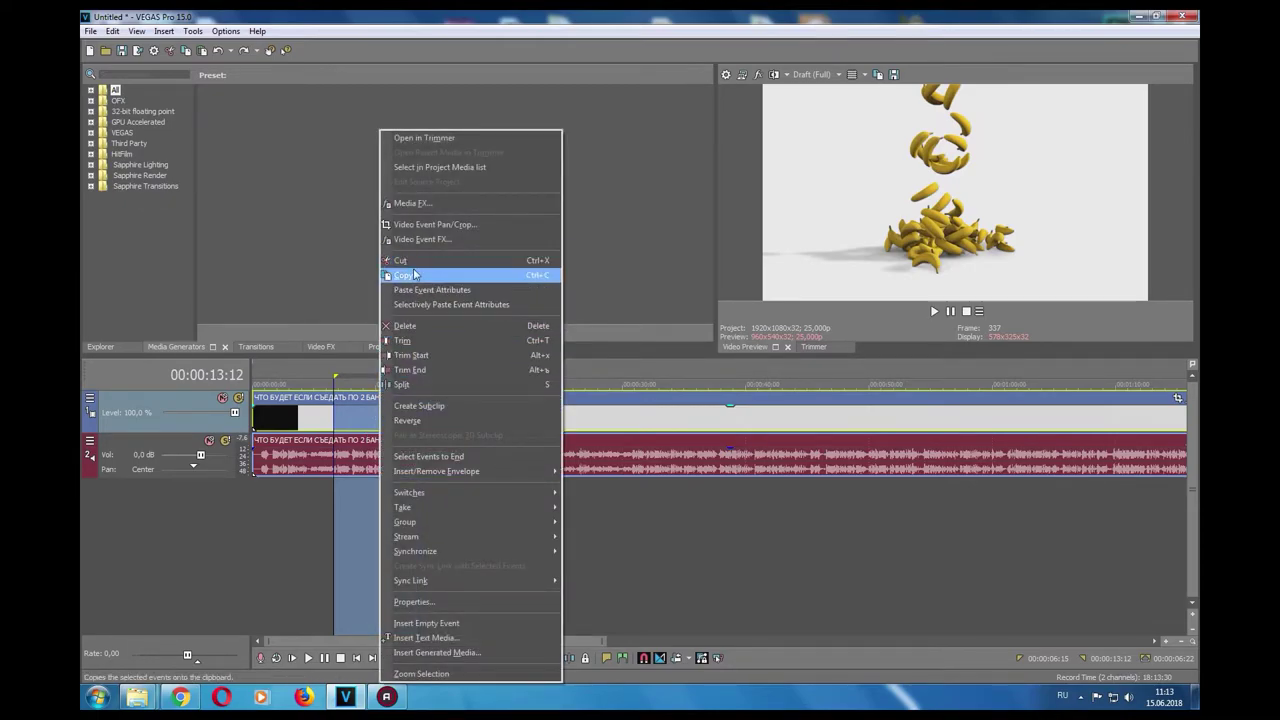
{"action": "left_click", "coordinate": [368, 416]}
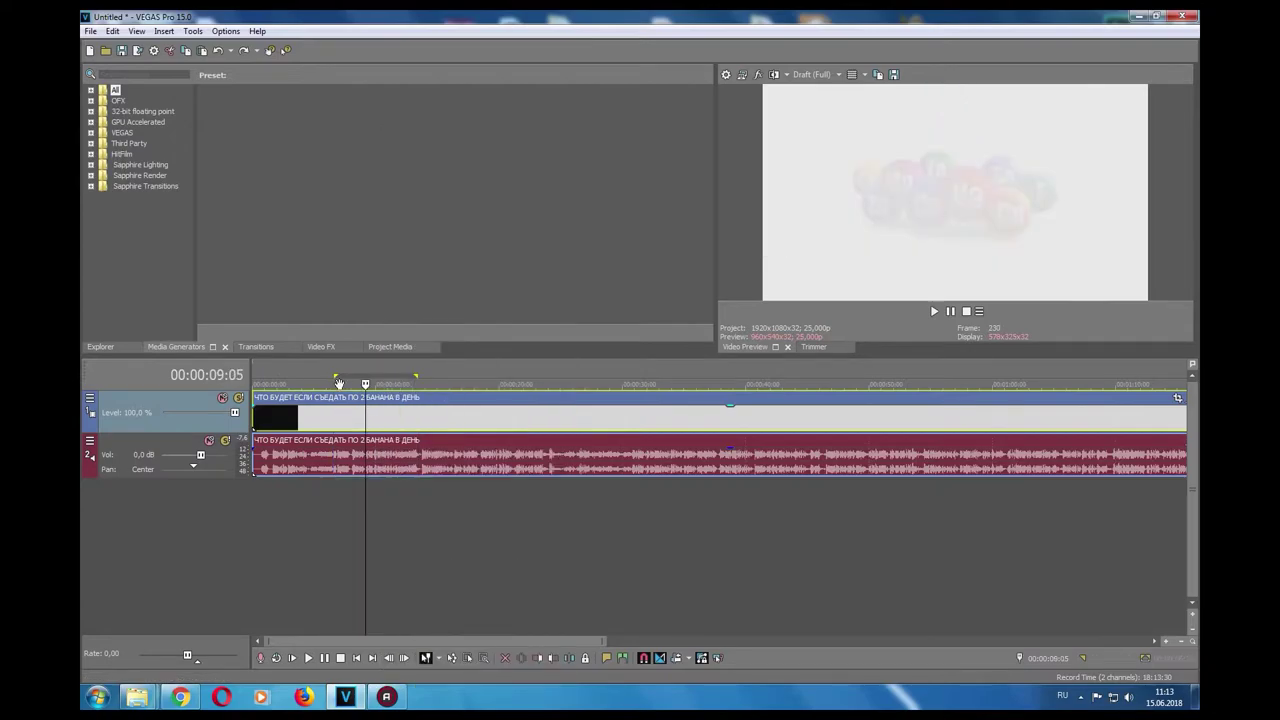
Mark the time range from about 00:00:07:01 to 00:00:13:14 and cut that section out of the video and audio.
{"action": "left_click_drag", "start_coordinate": [339, 484], "coordinate": [419, 510]}
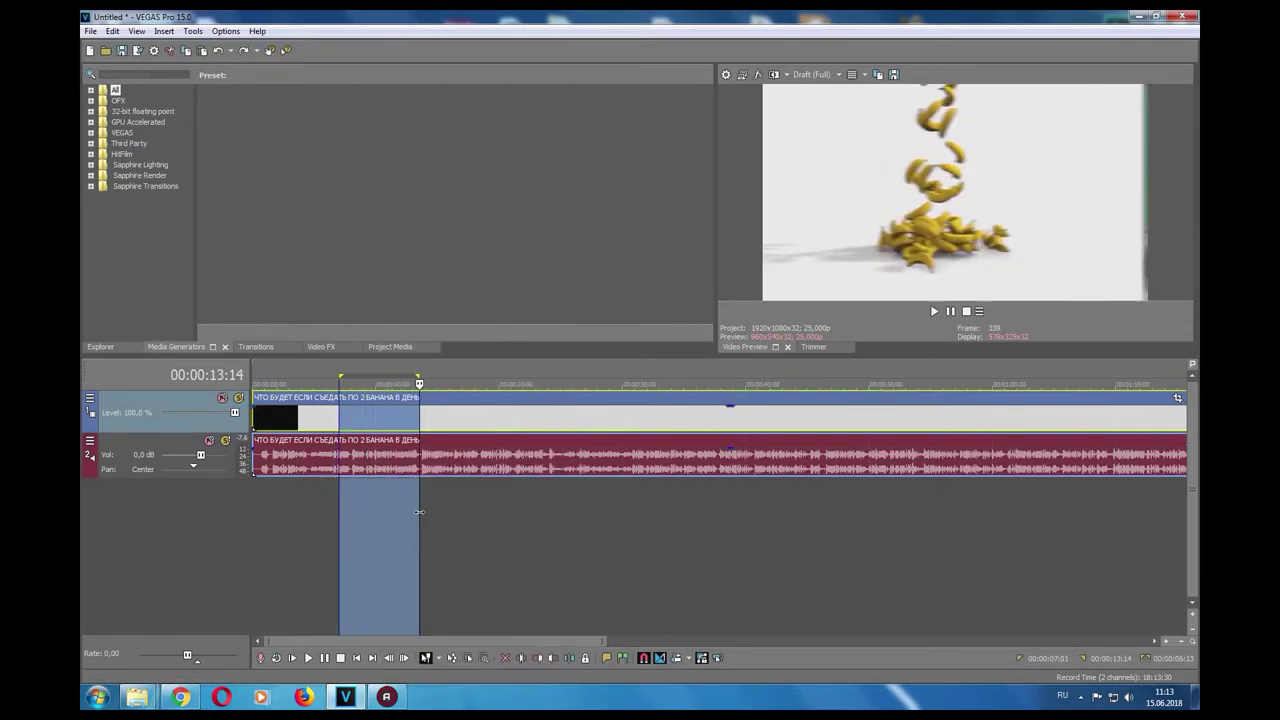
{"action": "right_click", "coordinate": [388, 416]}
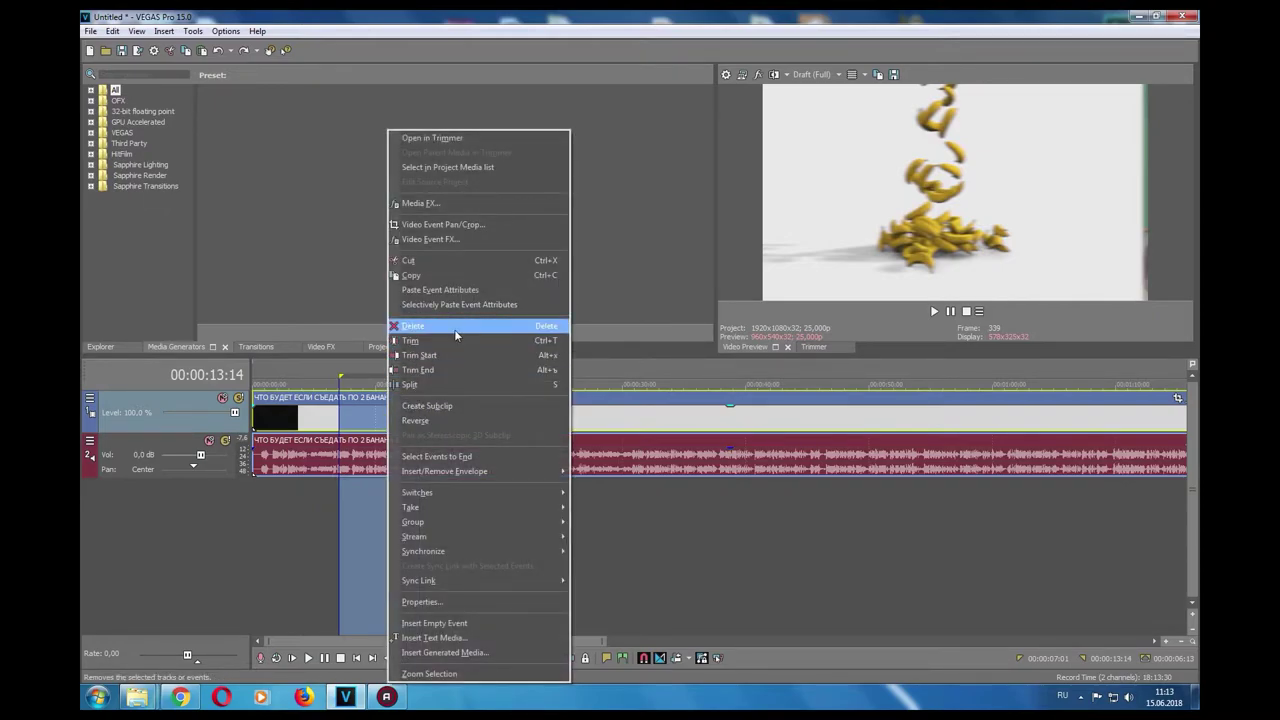
{"action": "left_click", "coordinate": [403, 262]}
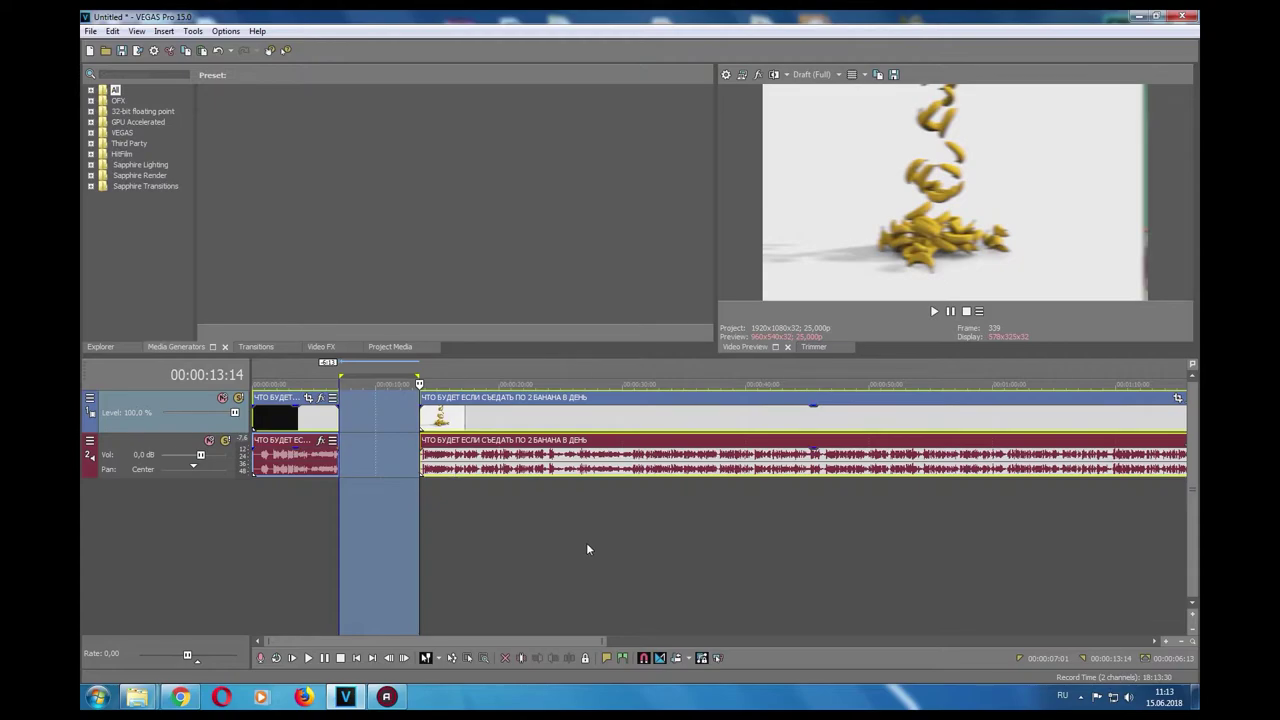
Paste the cut section into the empty area after the end of the video, at about 00:03:00:16.
{"action": "left_click", "coordinate": [605, 513]}
{"action": "scroll", "coordinate": [605, 513], "scroll_direction": "down", "scroll_amount": 3}
{"action": "left_click", "coordinate": [1098, 434]}
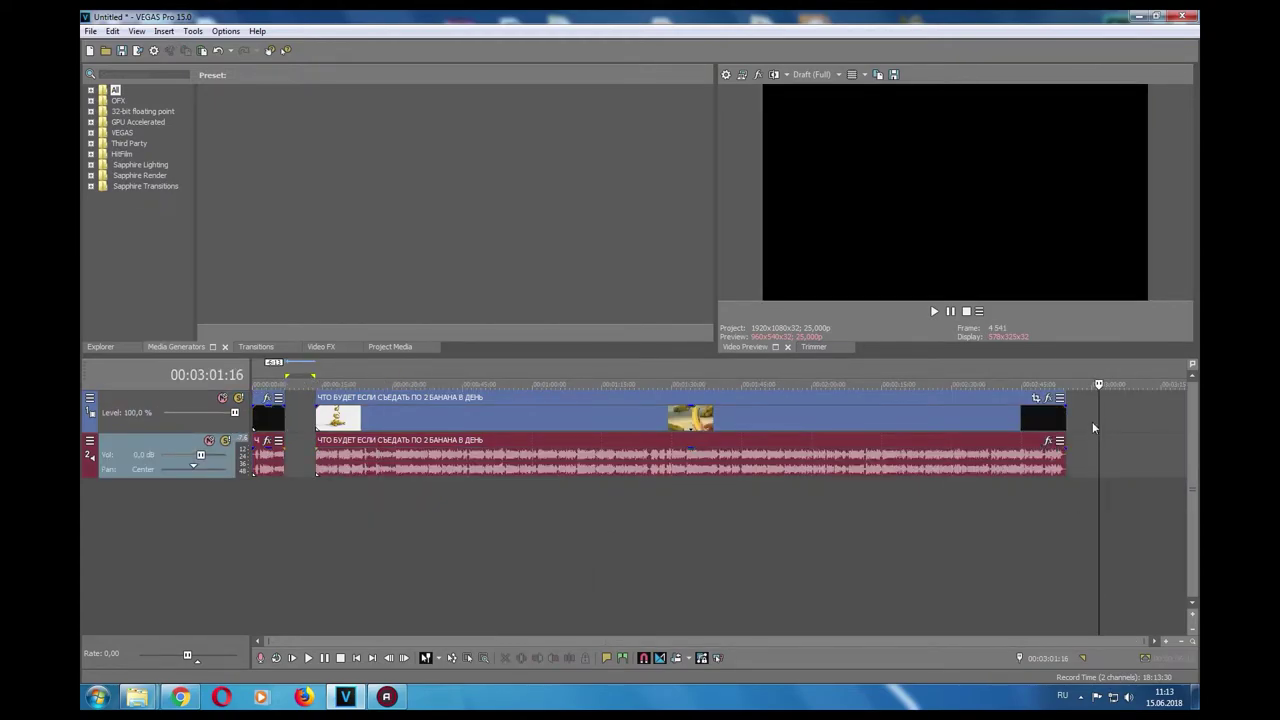
{"action": "right_click", "coordinate": [1093, 417]}
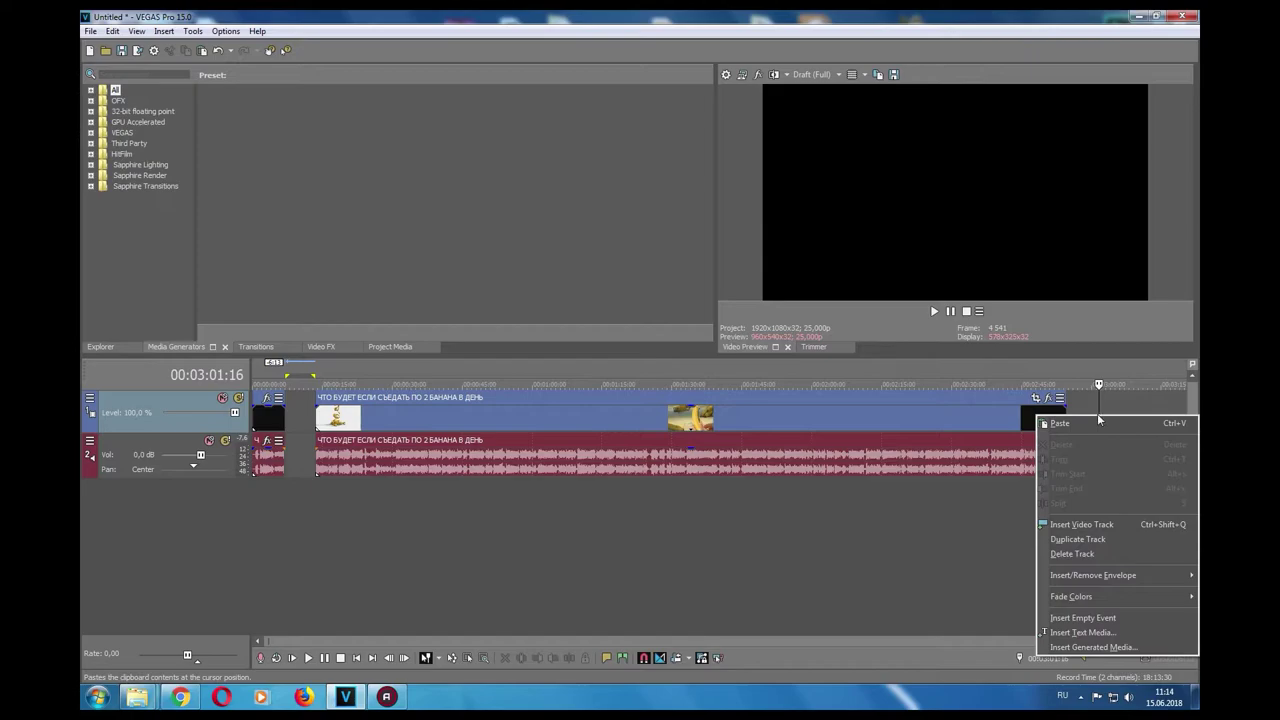
{"action": "left_click", "coordinate": [1095, 404]}
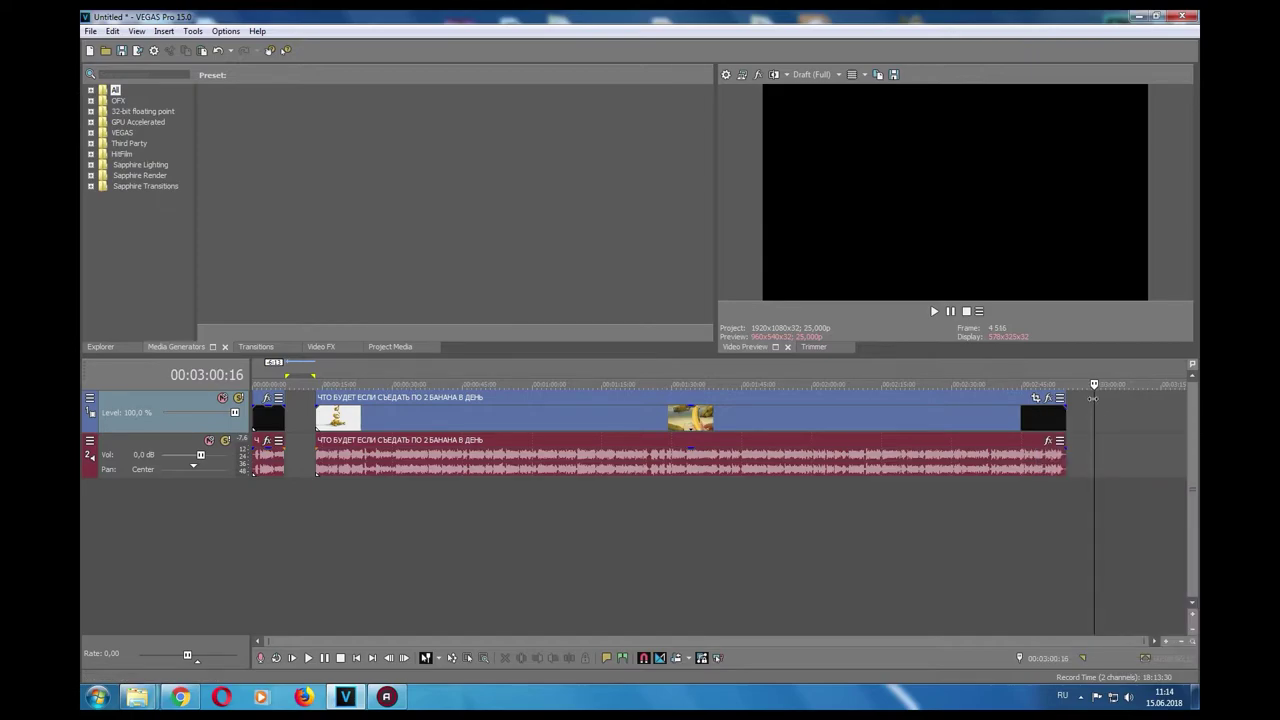
{"action": "key", "text": "ctrl+v"}
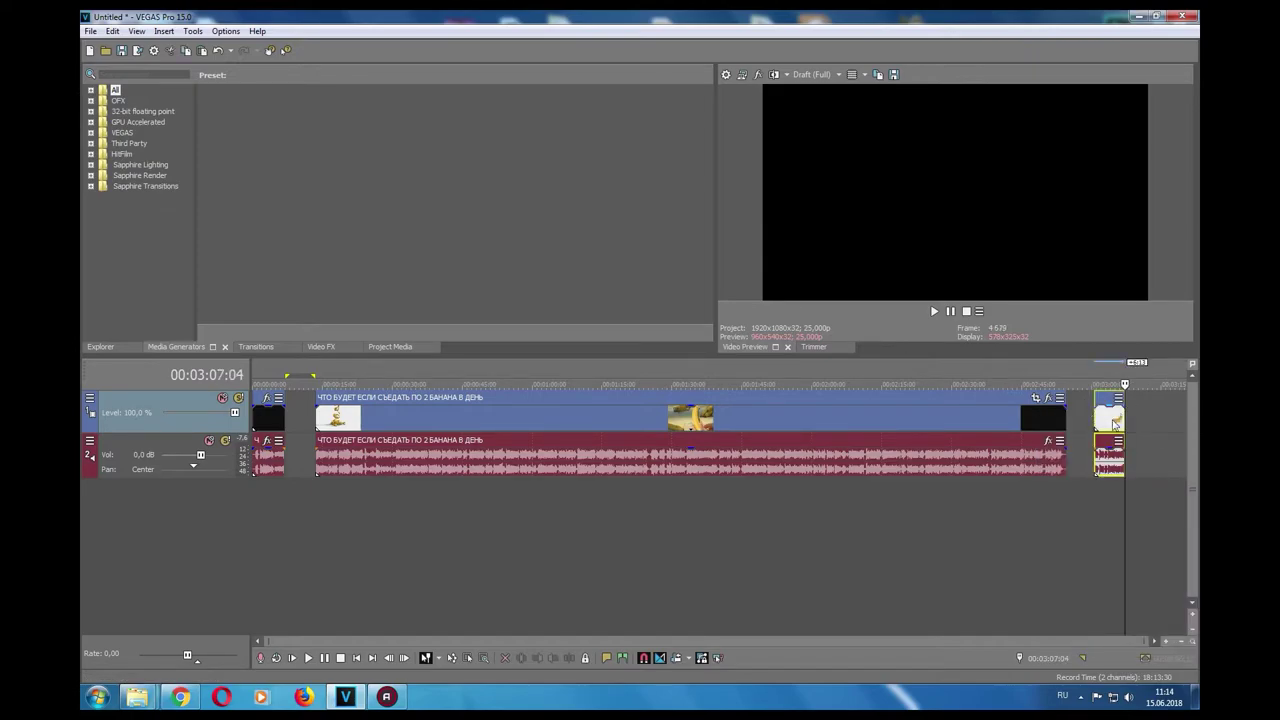
Undo the paste and the cut of the marked section.
{"action": "left_click", "coordinate": [1095, 434]}
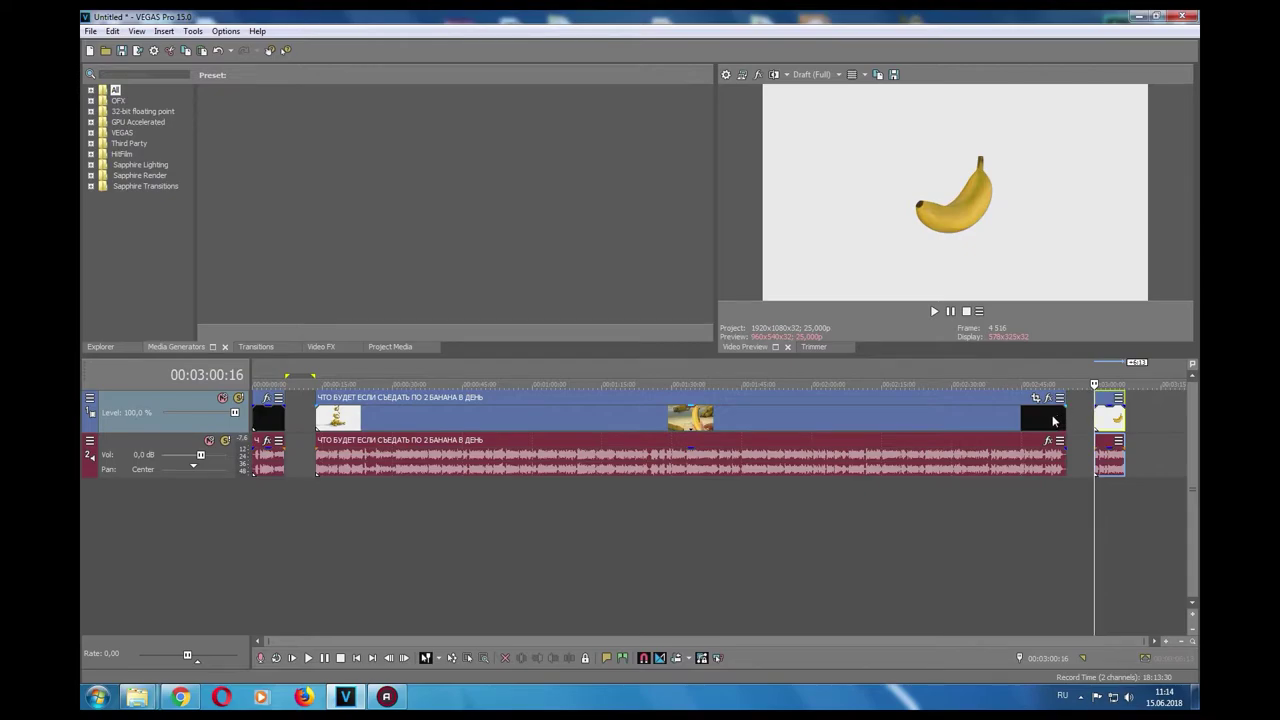
{"action": "key", "text": "ctrl+z"}
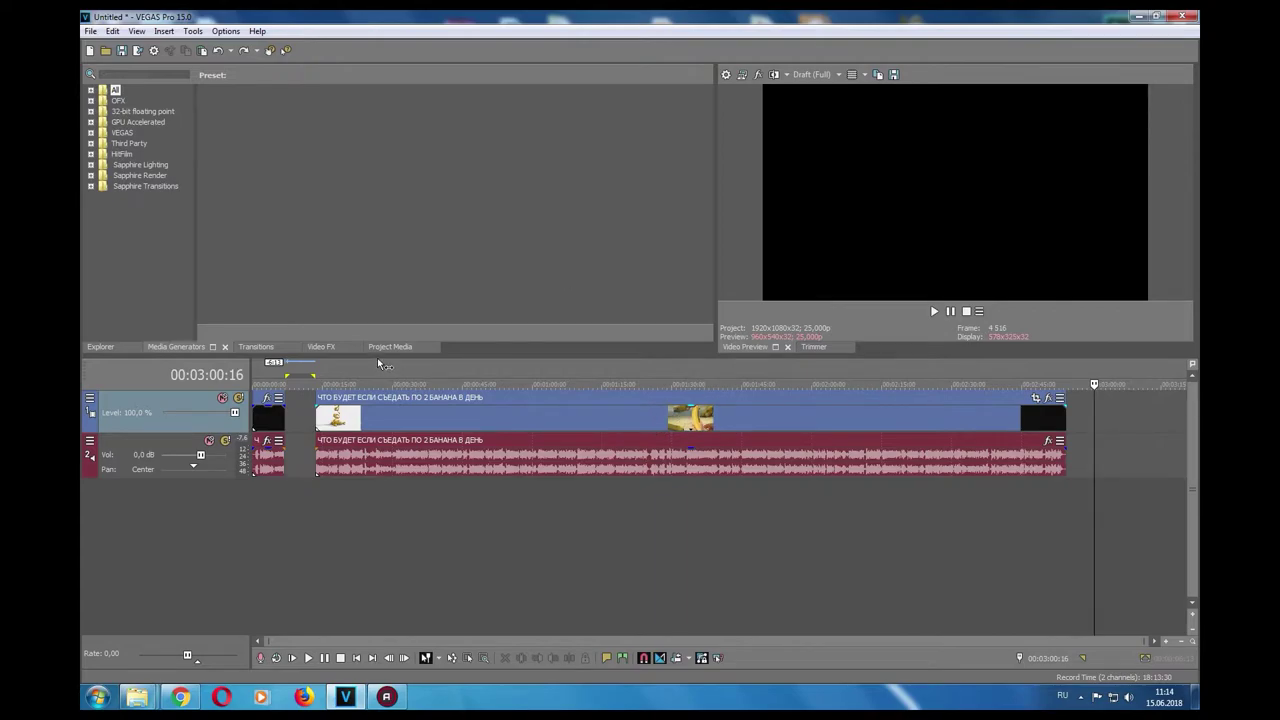
{"action": "key", "text": "ctrl+z"}
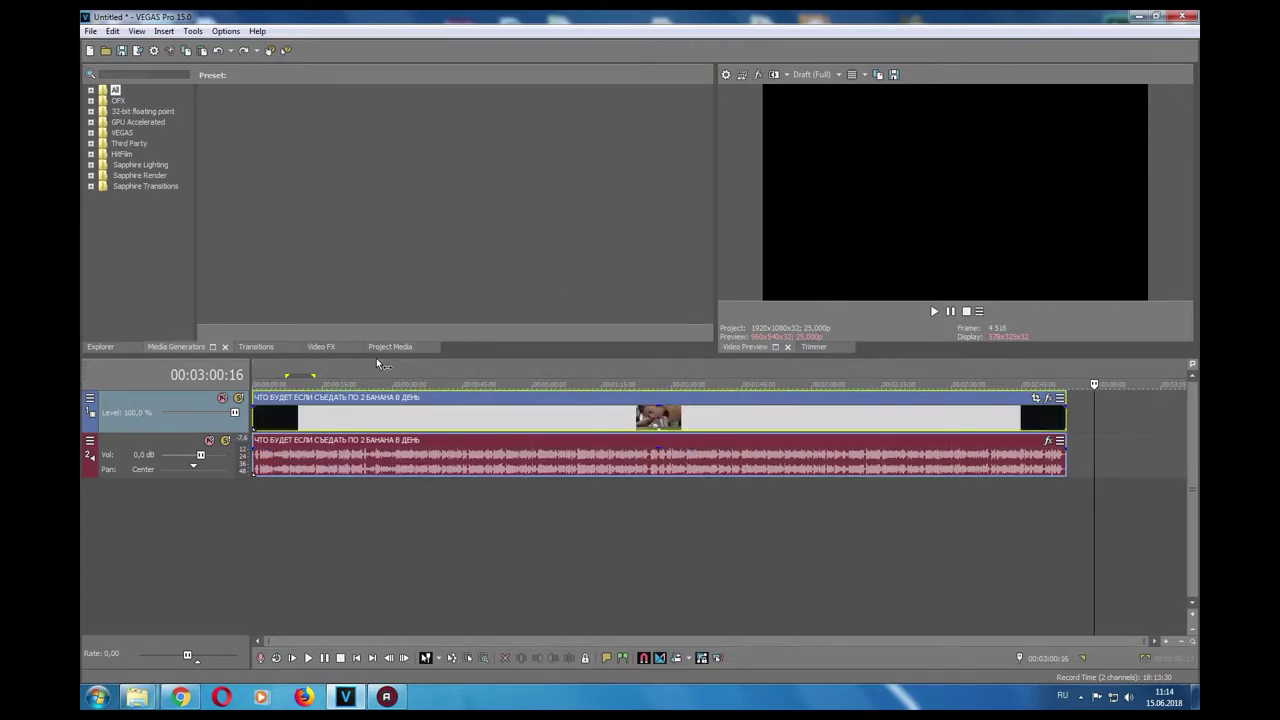
Locate the opening scene at the start of the video and preview it briefly from about 00:00:00:15.
{"action": "left_click", "coordinate": [283, 418]}
{"action": "scroll", "coordinate": [281, 416], "scroll_direction": "up", "scroll_amount": 5}
{"action": "scroll", "coordinate": [329, 415], "scroll_direction": "up", "scroll_amount": 2}
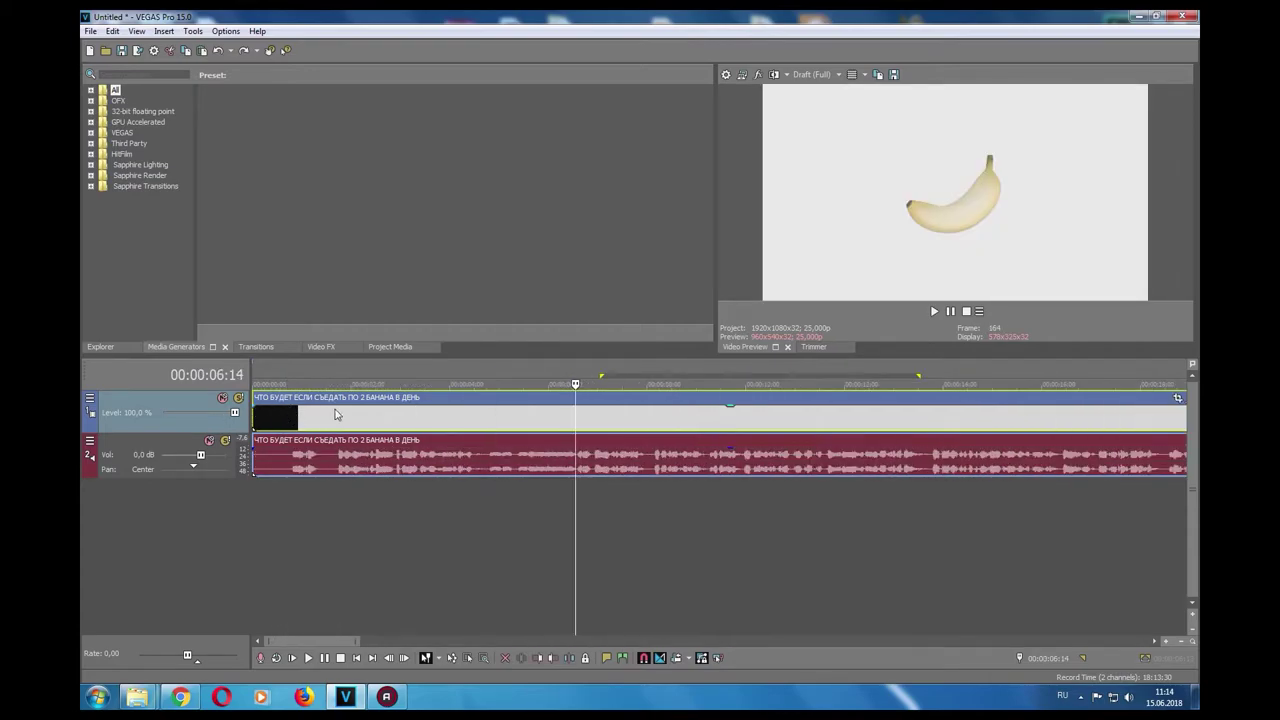
{"action": "left_click", "coordinate": [331, 375]}
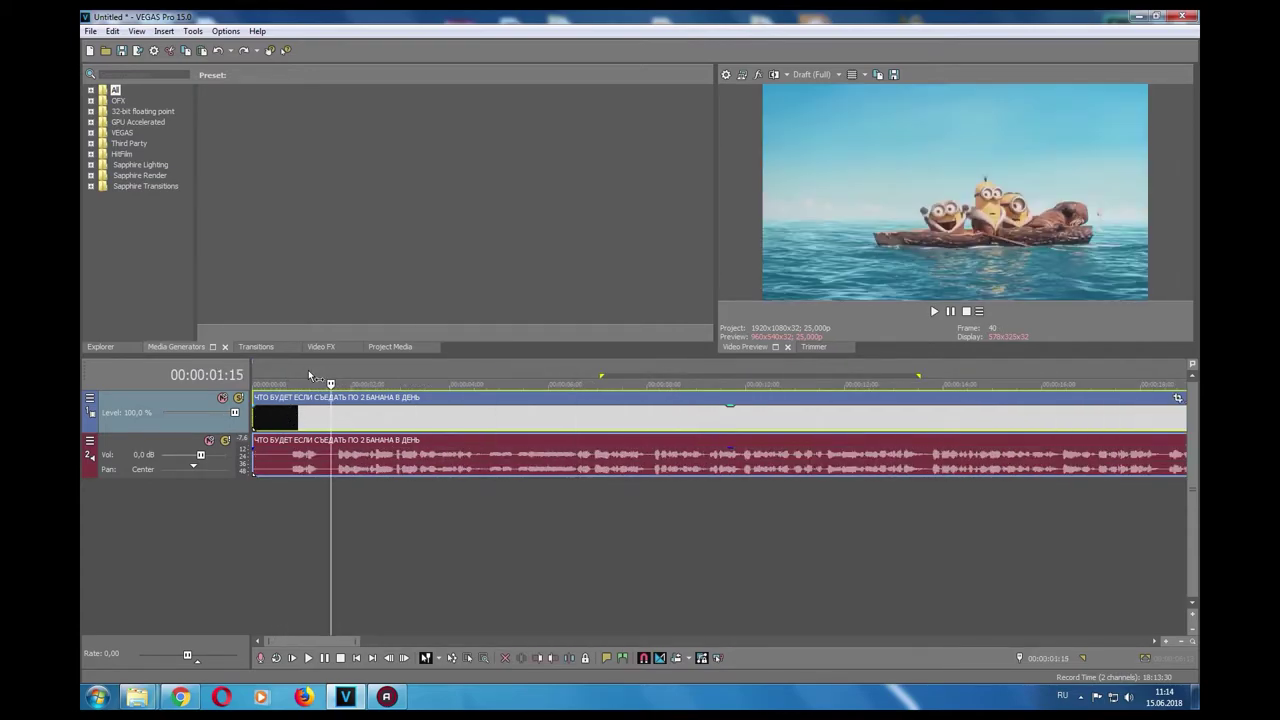
{"action": "left_click", "coordinate": [305, 380]}
{"action": "left_click", "coordinate": [278, 380]}
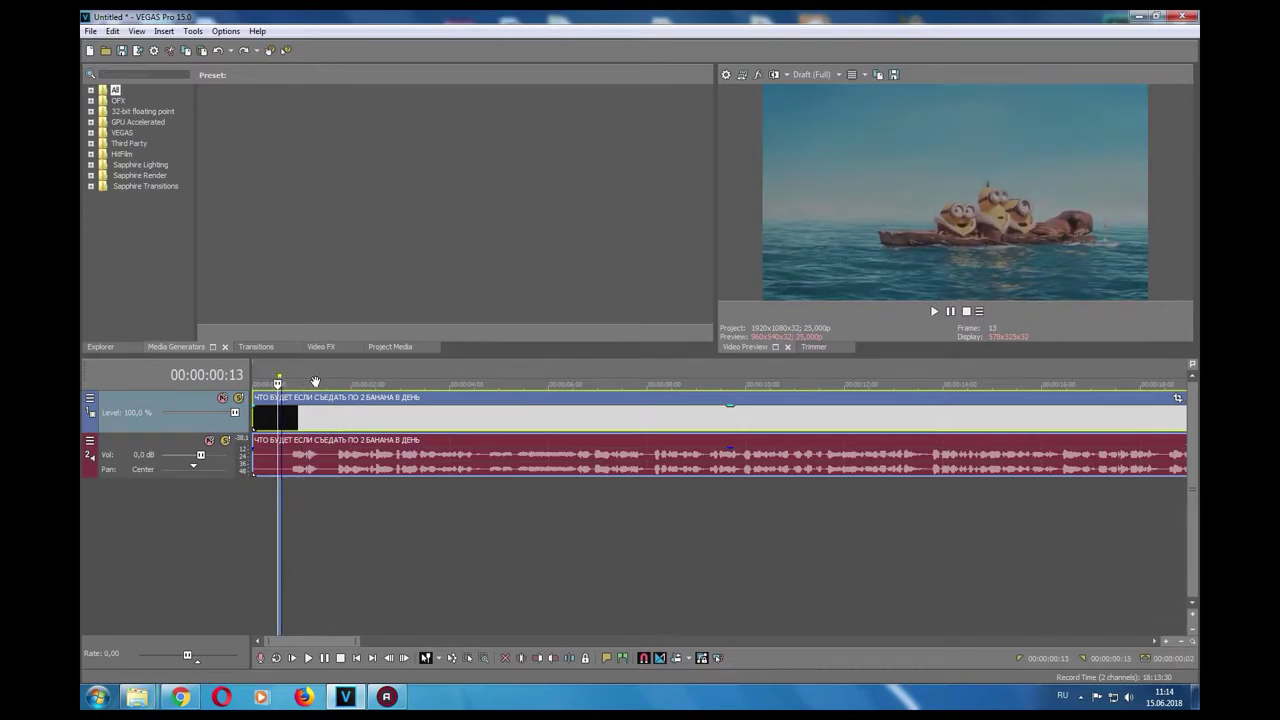
{"action": "key", "text": "space"}
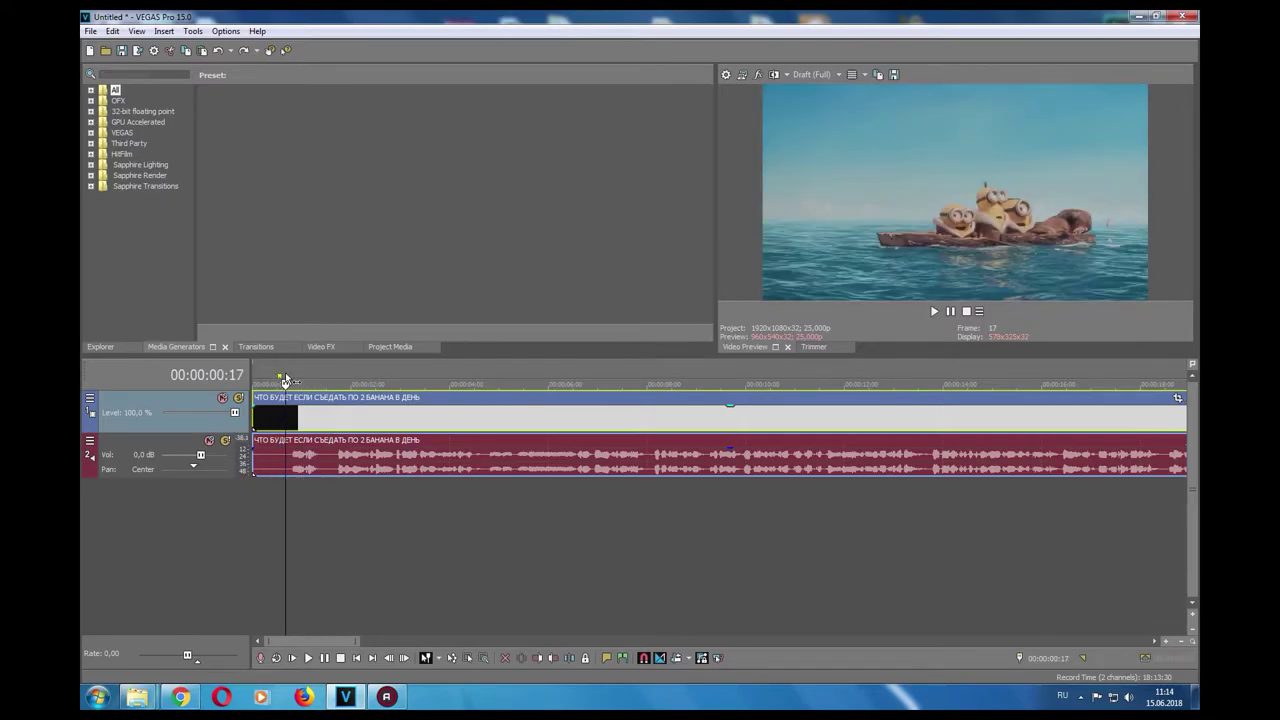
{"action": "left_click", "coordinate": [281, 380]}
{"action": "key", "text": "space"}
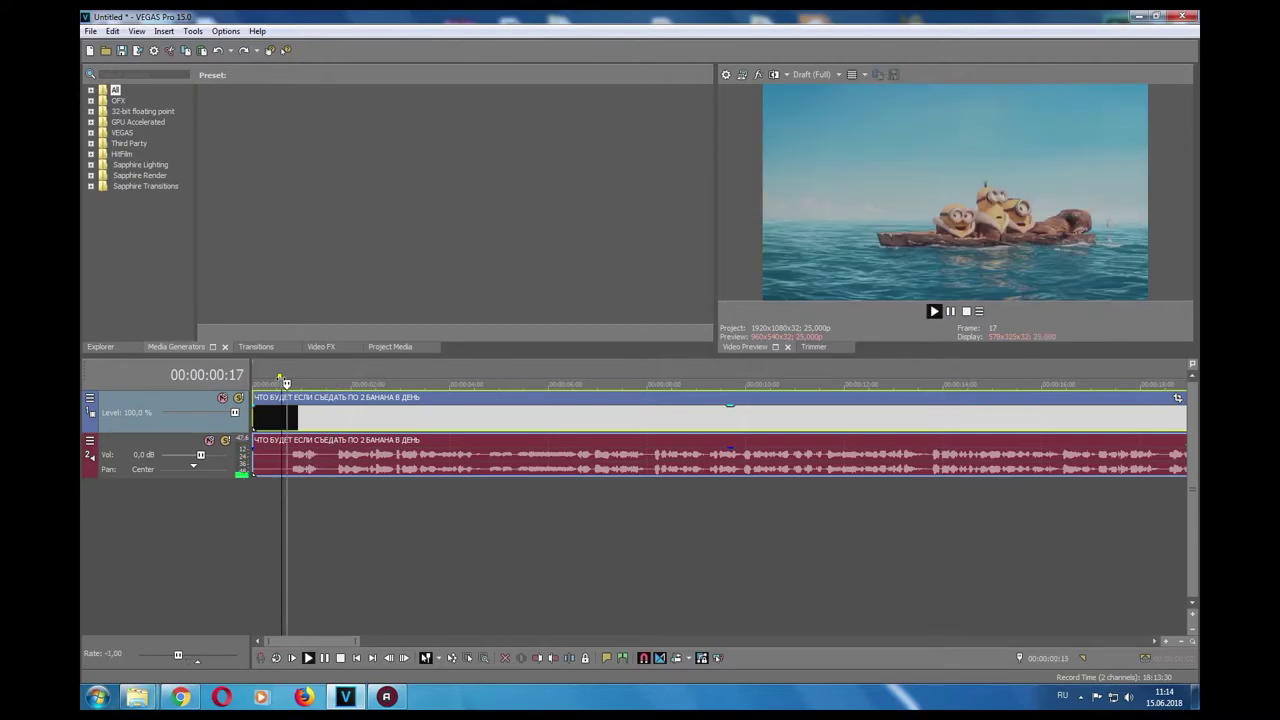
{"action": "right_click", "coordinate": [280, 377]}
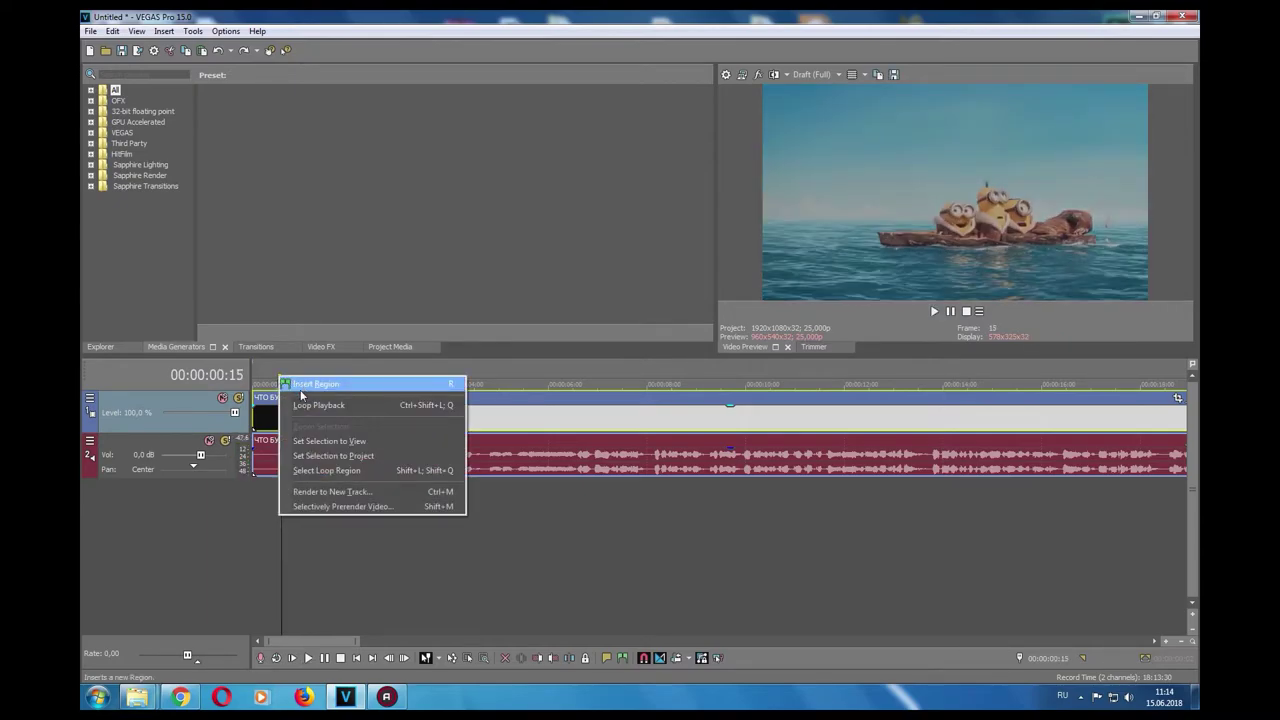
Split the video and its audio at 00:00:01:15.
{"action": "left_click", "coordinate": [332, 380]}
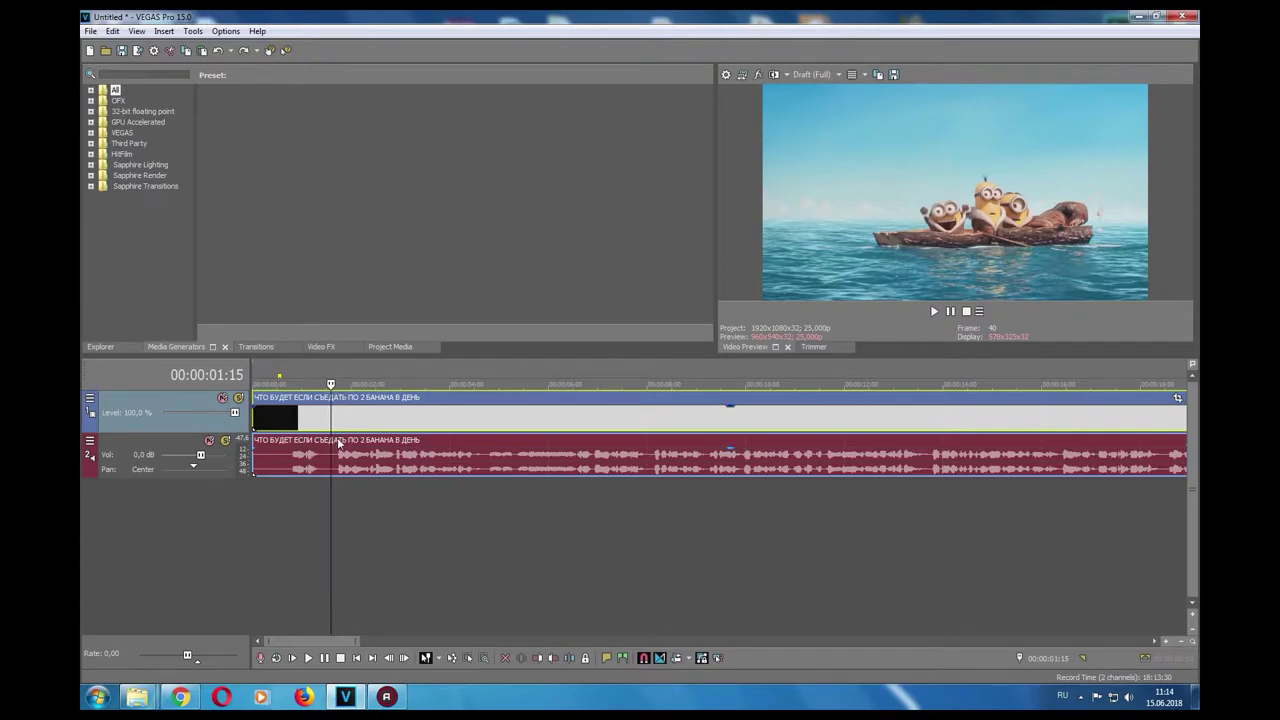
{"action": "key", "text": "s"}
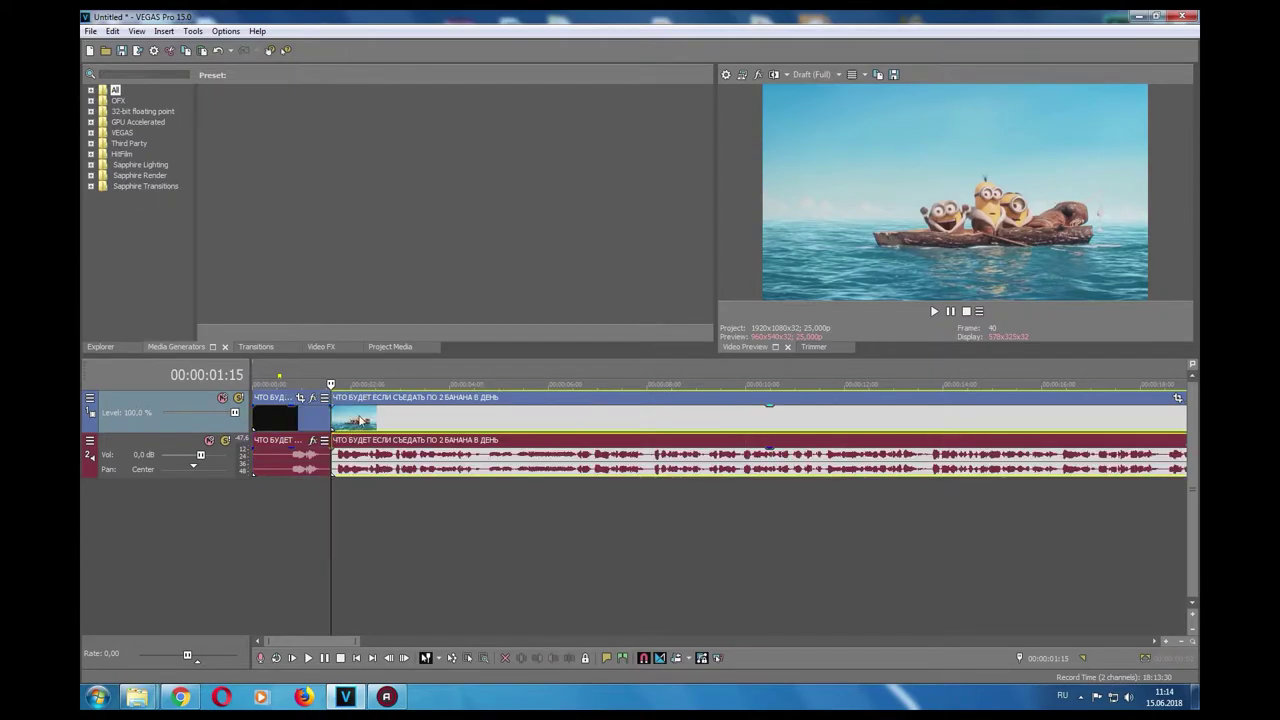
Shift the second part of the split video two seconds later, and return it against the first part.
{"action": "left_click_drag", "start_coordinate": [362, 420], "coordinate": [461, 420]}
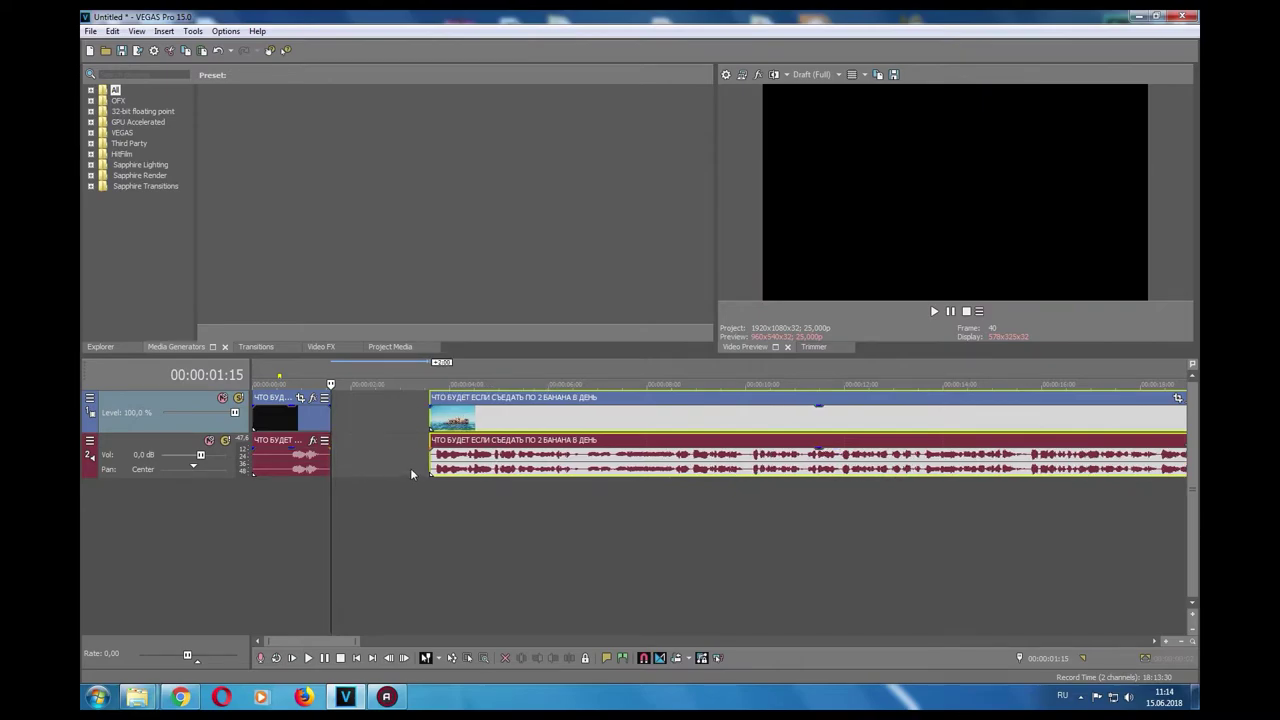
{"action": "left_click_drag", "start_coordinate": [488, 426], "coordinate": [370, 420]}
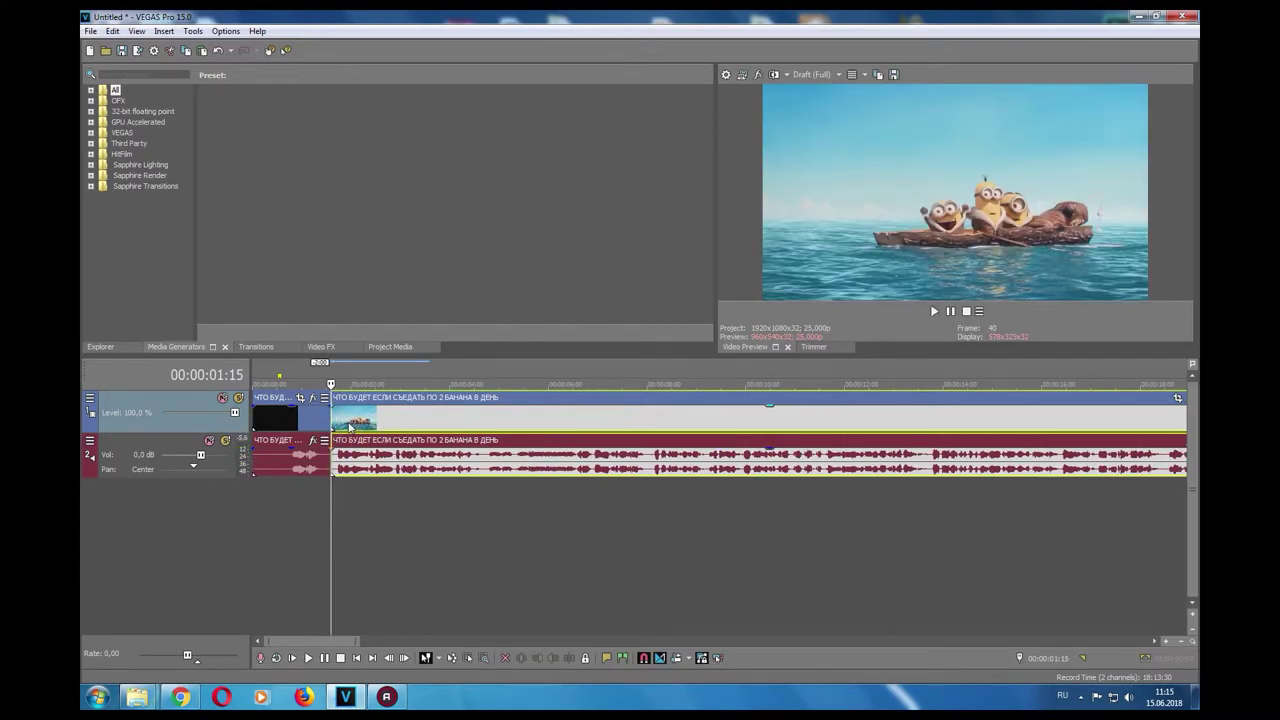
Select the audio of the first part on its own, and switch the selection to the second part's audio.
{"action": "left_click", "coordinate": [295, 452]}
{"action": "mouse_move", "coordinate": [295, 452]}
{"action": "left_mouse_down"}
{"action": "mouse_move", "coordinate": [296, 466]}
{"action": "mouse_move", "coordinate": [298, 447]}
{"action": "left_mouse_up"}
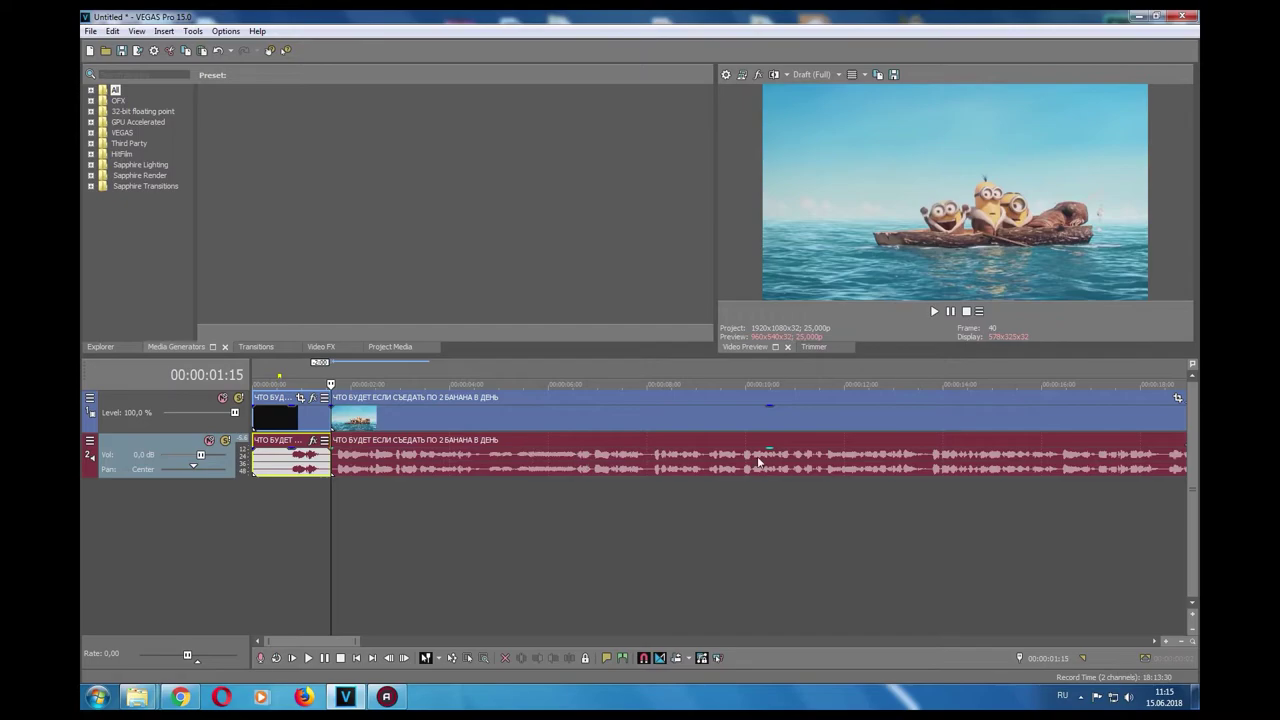
{"action": "left_click_drag", "start_coordinate": [770, 453], "coordinate": [768, 450]}
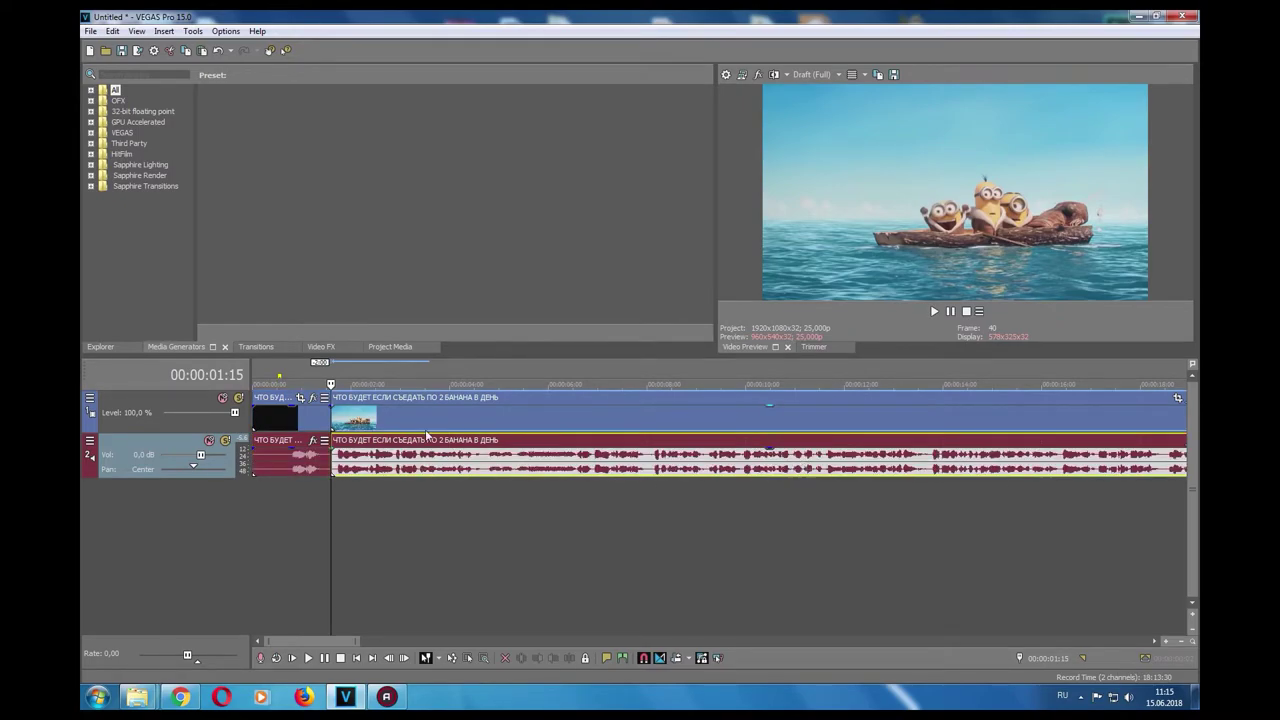
Lower the gain of the first part's audio to silence, and restore it to full volume.
{"action": "double_click", "coordinate": [293, 470]}
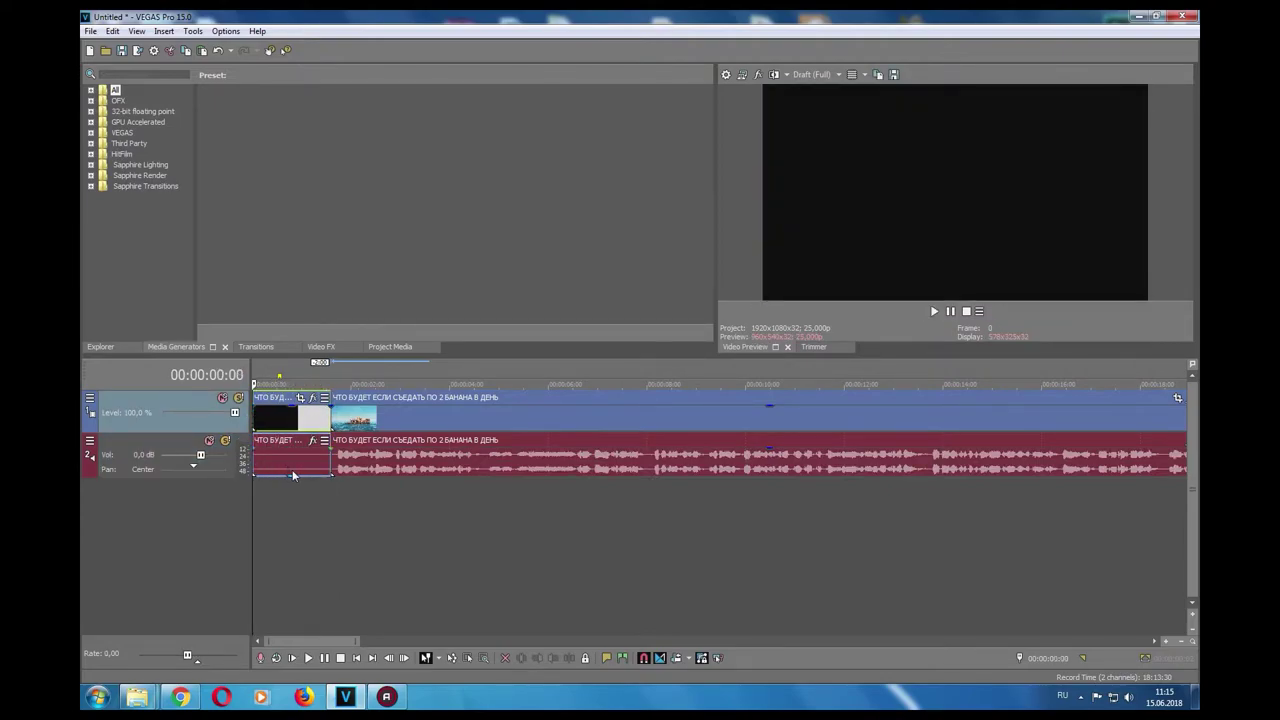
{"action": "mouse_move", "coordinate": [293, 448]}
{"action": "left_mouse_down"}
{"action": "mouse_move", "coordinate": [297, 469]}
{"action": "mouse_move", "coordinate": [297, 452]}
{"action": "left_mouse_up"}
{"action": "key", "text": "space"}
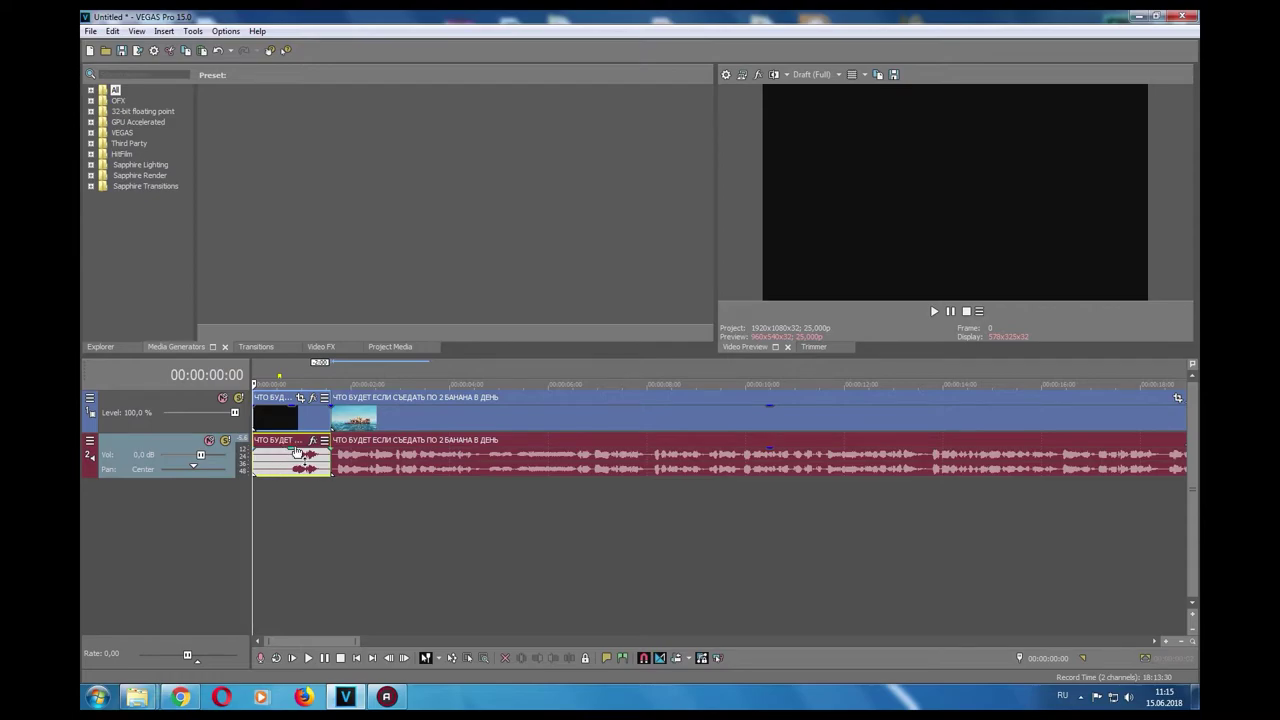
Reduce the opacity of the second part's video, and preview it with the audio track muted.
{"action": "mouse_move", "coordinate": [311, 456]}
{"action": "left_click", "coordinate": [335, 413]}
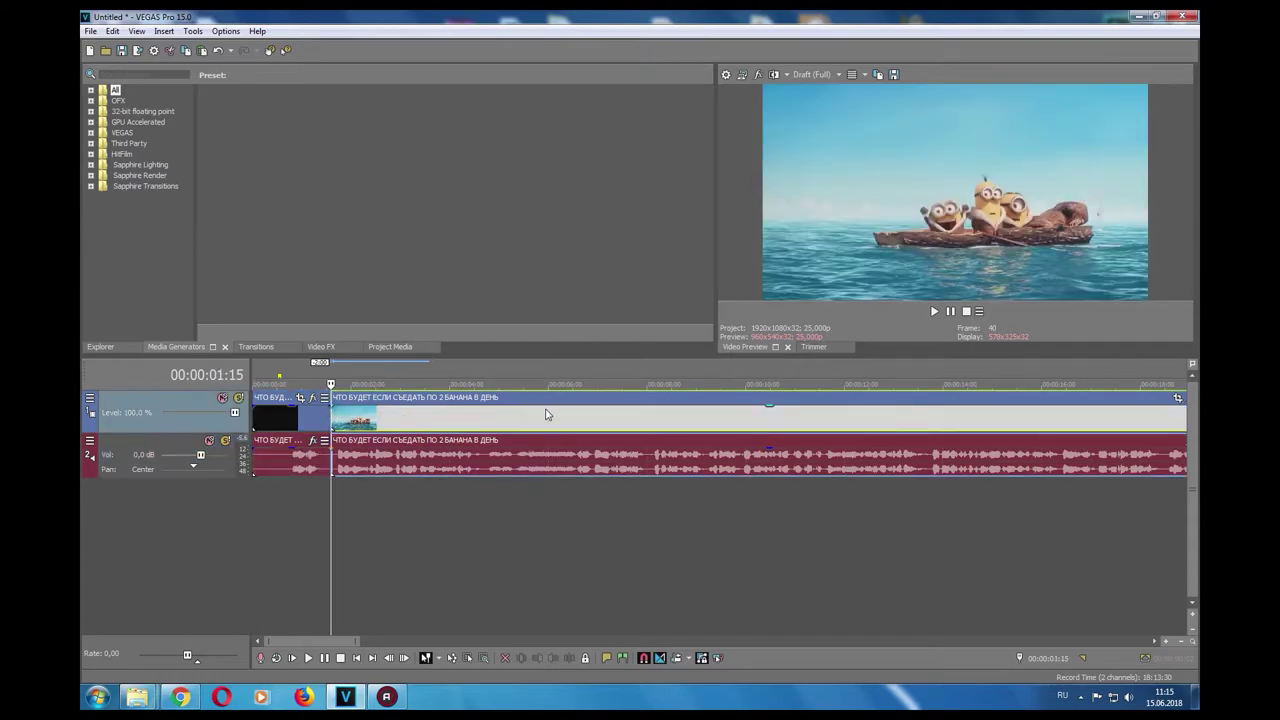
{"action": "left_click_drag", "start_coordinate": [769, 404], "coordinate": [769, 412]}
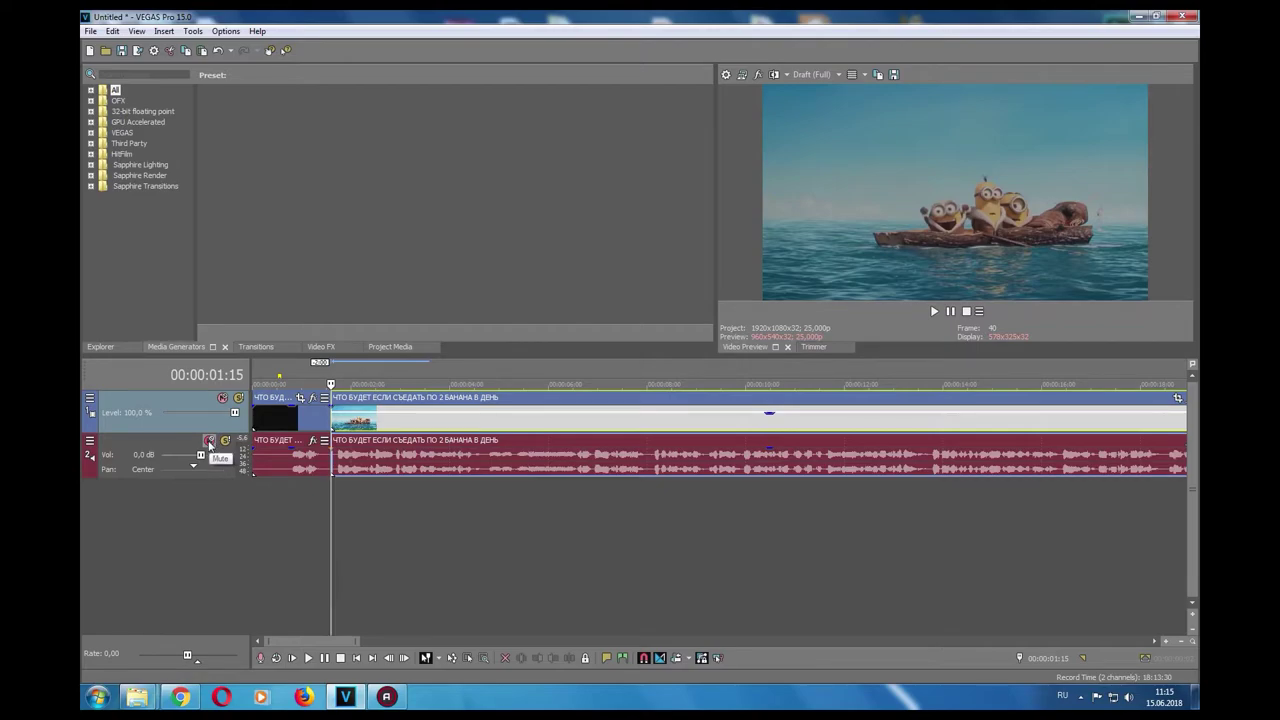
{"action": "left_click", "coordinate": [209, 441]}
{"action": "key", "text": "space"}
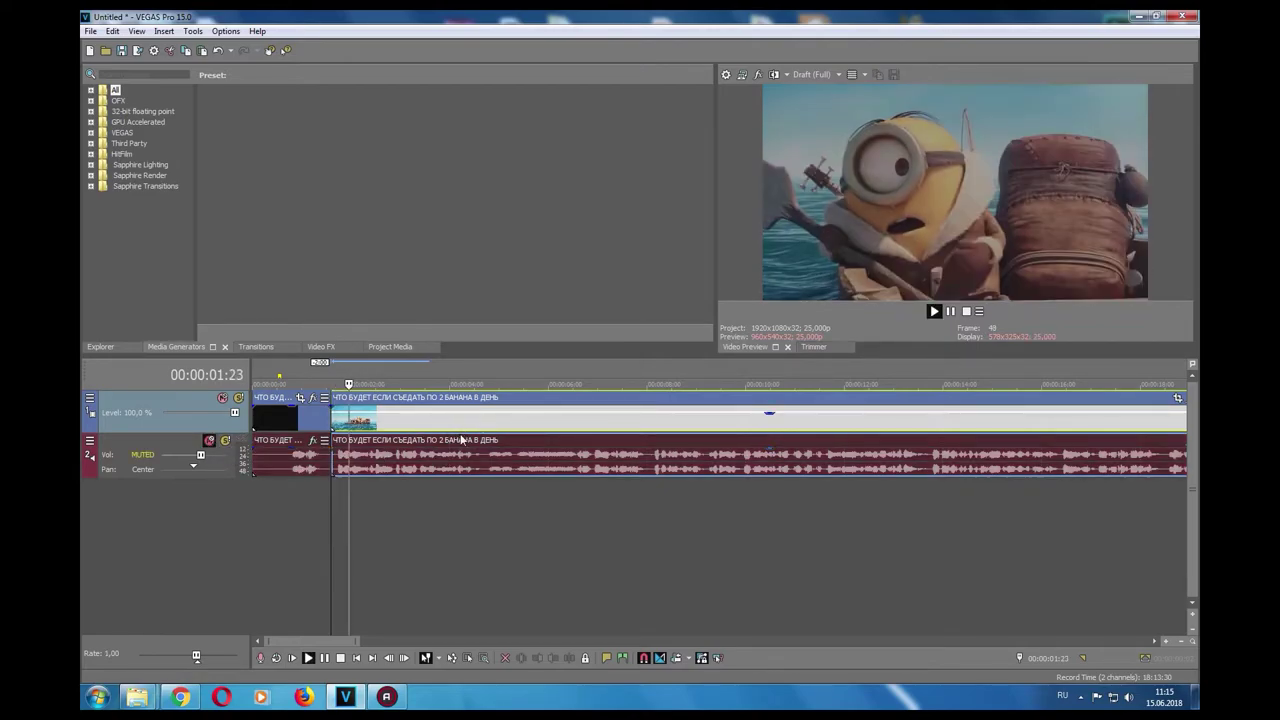
Restore the second part's video to full opacity, and unmute the audio track.
{"action": "mouse_move", "coordinate": [766, 420]}
{"action": "left_mouse_down"}
{"action": "mouse_move", "coordinate": [779, 430]}
{"action": "mouse_move", "coordinate": [775, 405]}
{"action": "left_mouse_up"}
{"action": "key", "text": "space"}
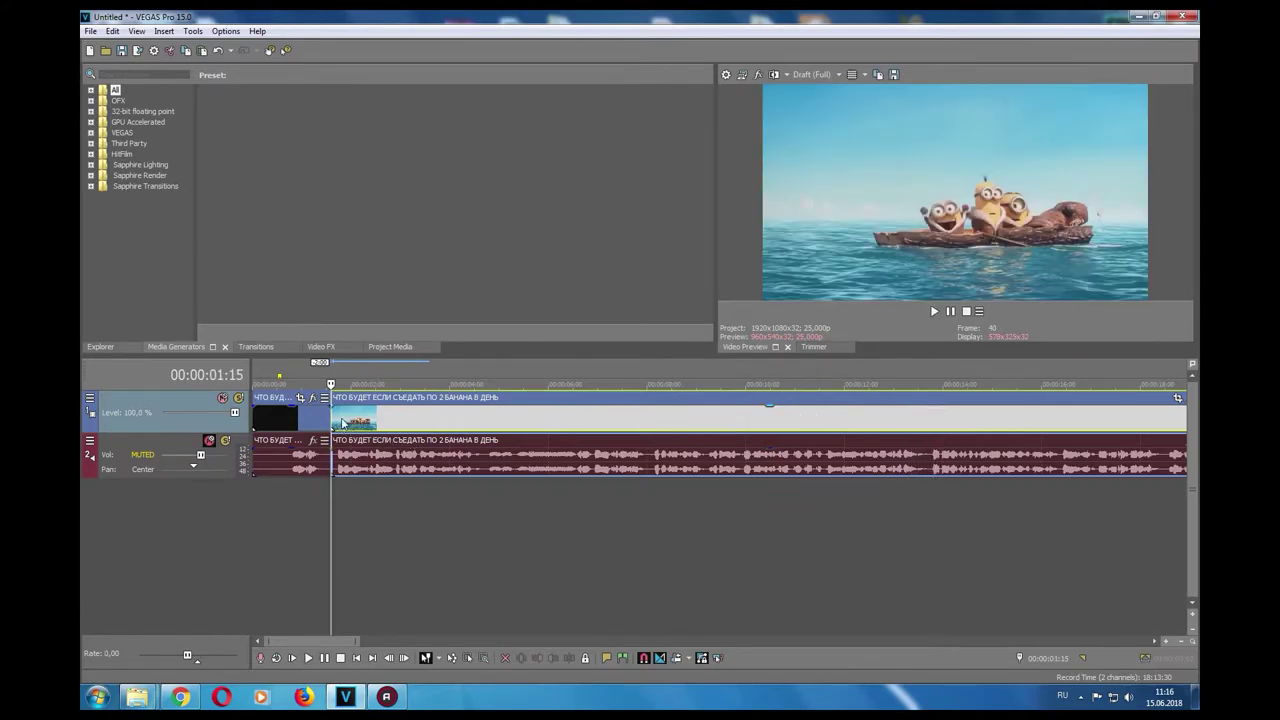
{"action": "left_click", "coordinate": [209, 440]}
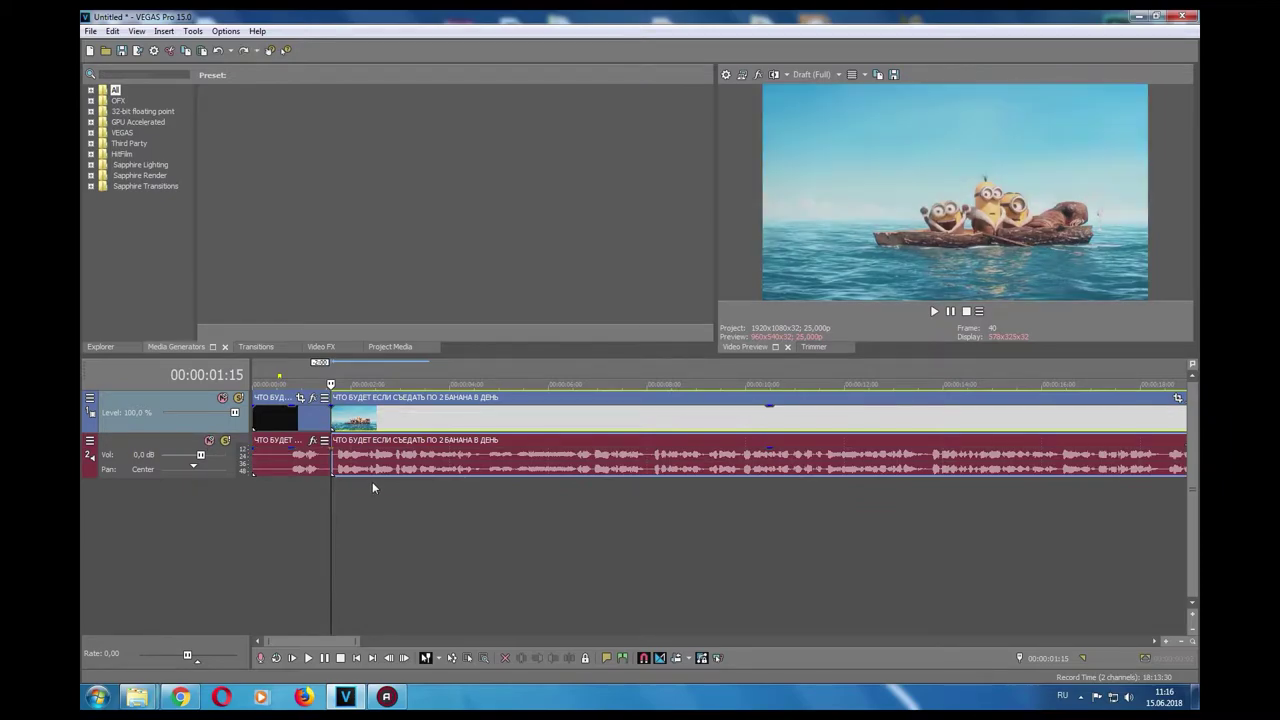
Undo the recent edits back through the split, so the video and its audio are whole again.
{"action": "left_click", "coordinate": [372, 484]}
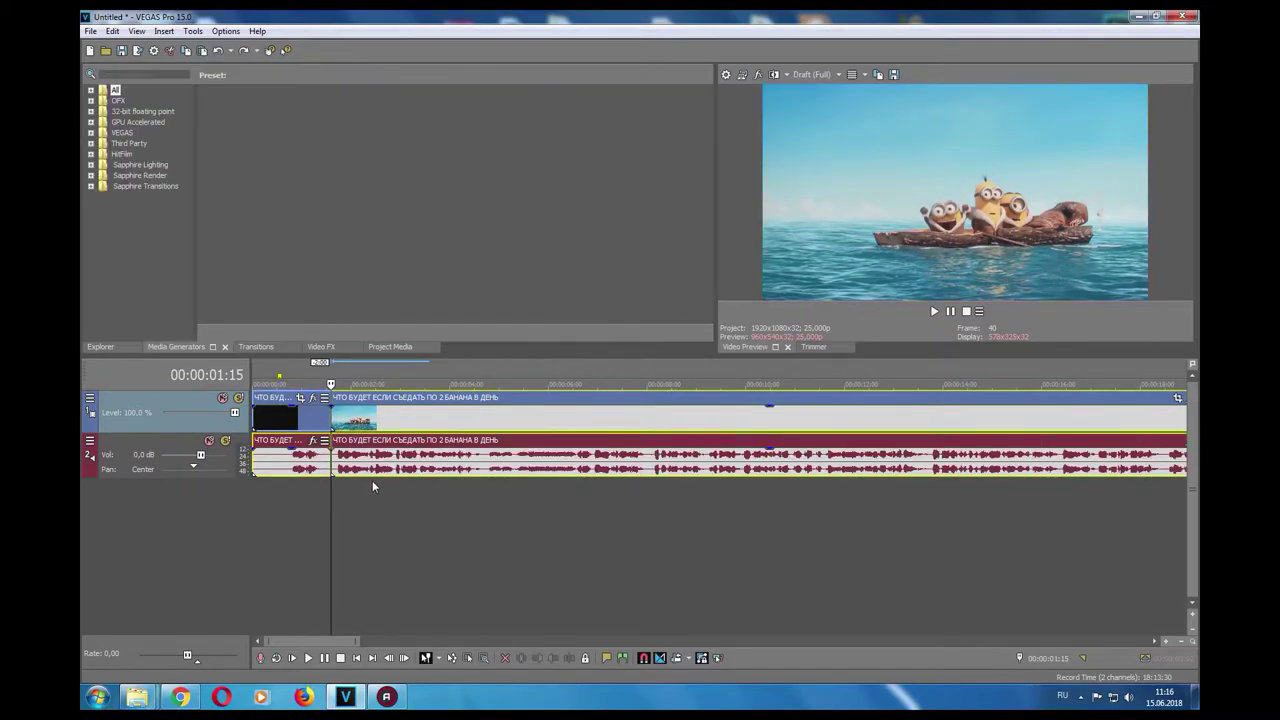
{"action": "key", "text": "ctrl+z"}
{"action": "key", "text": "ctrl+z"}
{"action": "key", "text": "ctrl+z"}
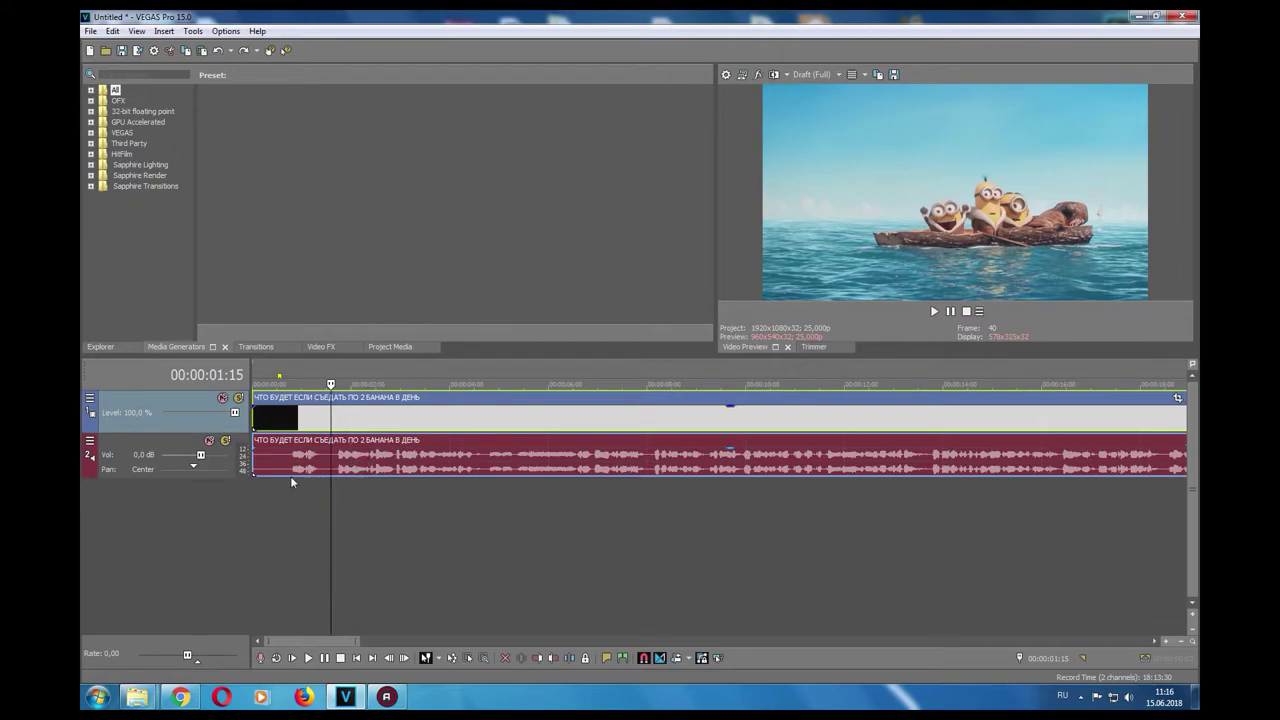
Audition the strashnaya-muzyka-ochen-epichnaya MP3 from the desktop, and add it at the start of a new audio track below the video's audio.
{"action": "left_click", "coordinate": [345, 696]}
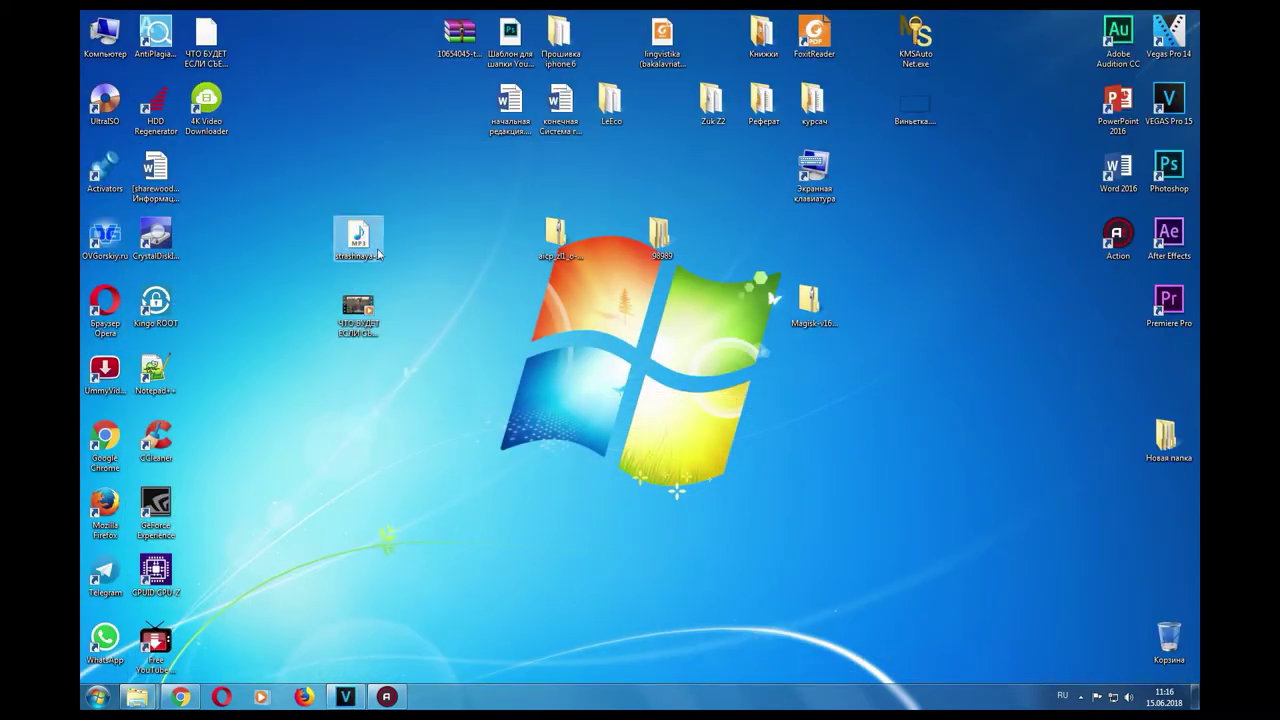
{"action": "double_click", "coordinate": [369, 238]}
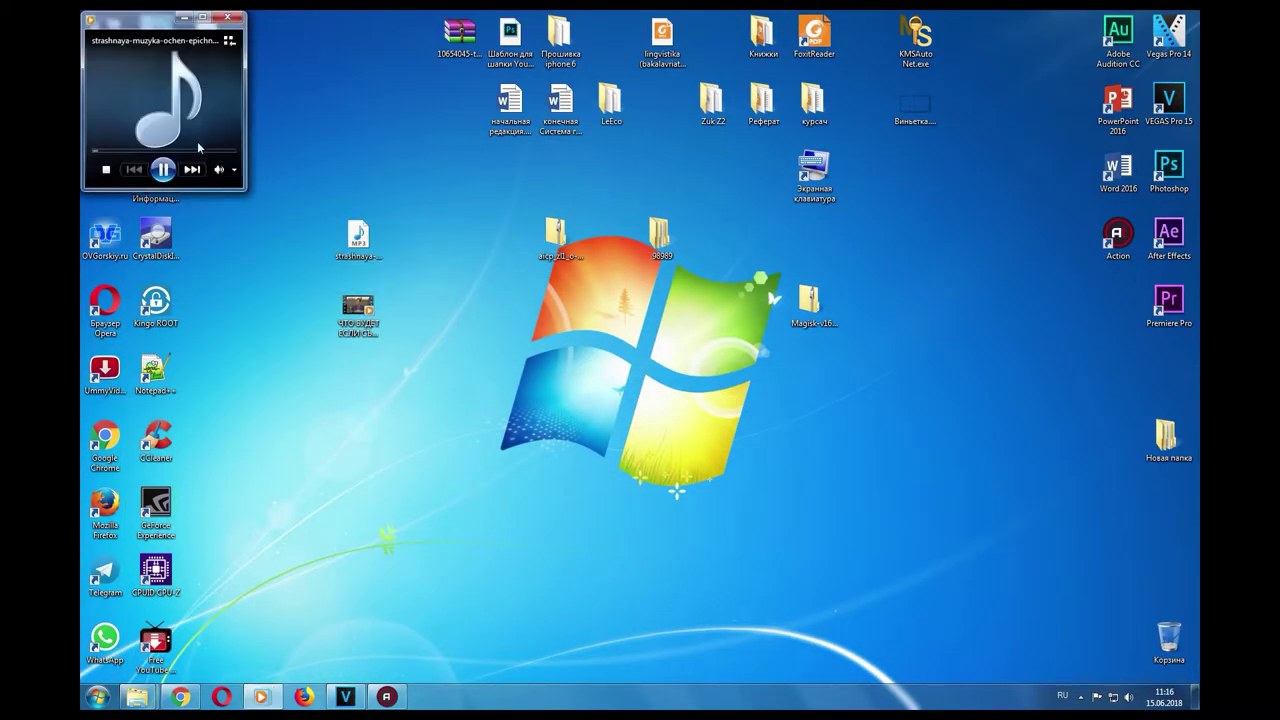
{"action": "left_click", "coordinate": [229, 19]}
{"action": "left_click_drag", "start_coordinate": [358, 236], "coordinate": [258, 503]}
Mute the video's original audio track, and preview the video with the added music from 00:00:01:15.
{"action": "key", "text": "space"}
{"action": "key", "text": "space"}
{"action": "left_click", "coordinate": [208, 441]}
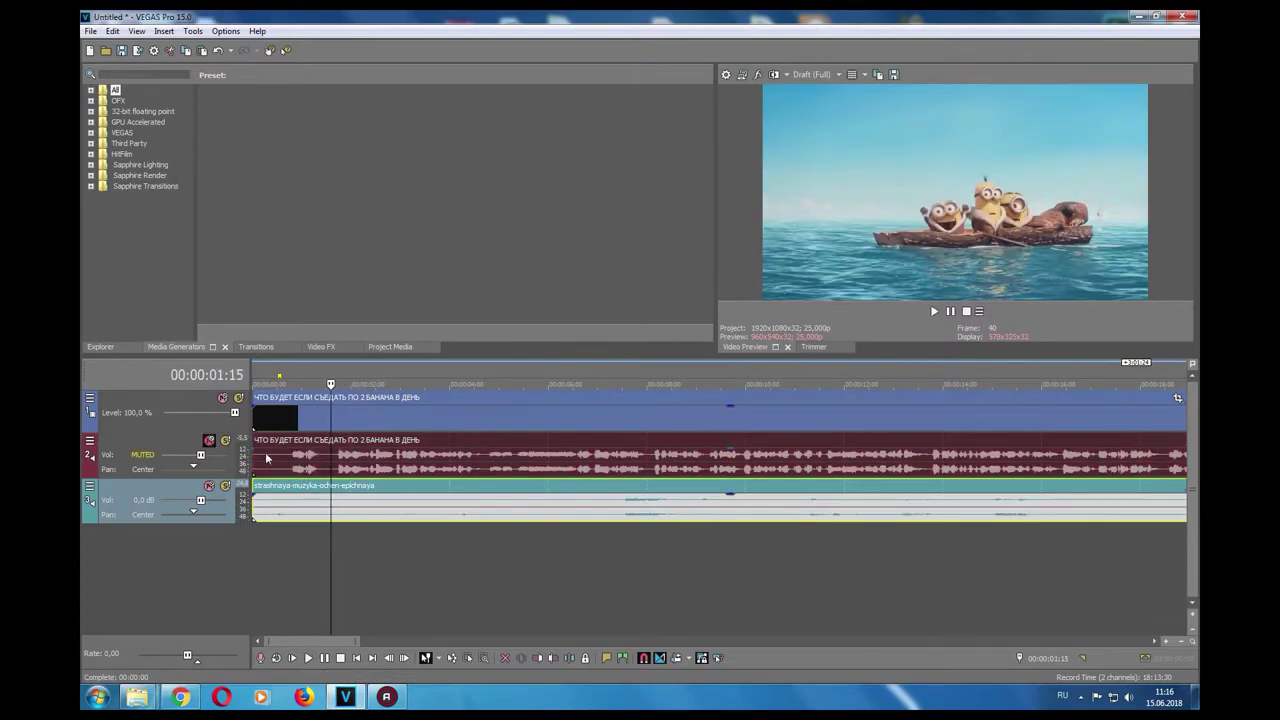
{"action": "key", "text": "space"}
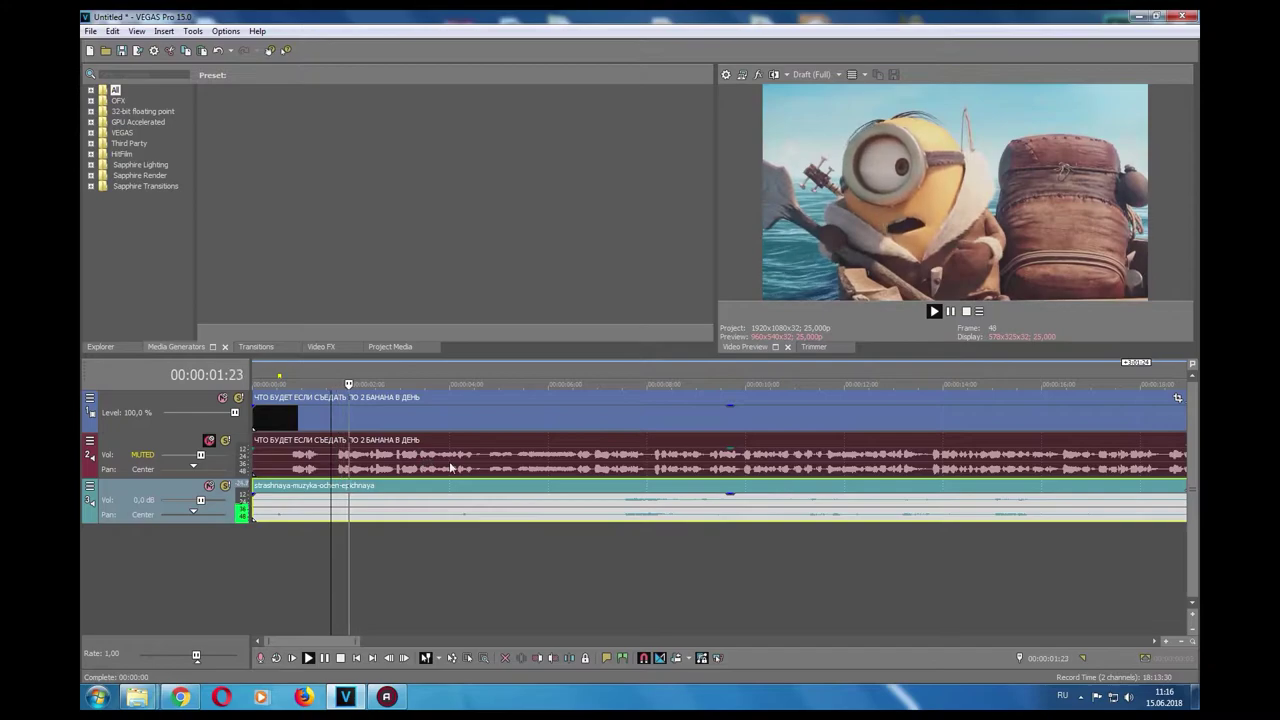
{"action": "scroll", "coordinate": [481, 480], "scroll_direction": "down", "scroll_amount": 3}
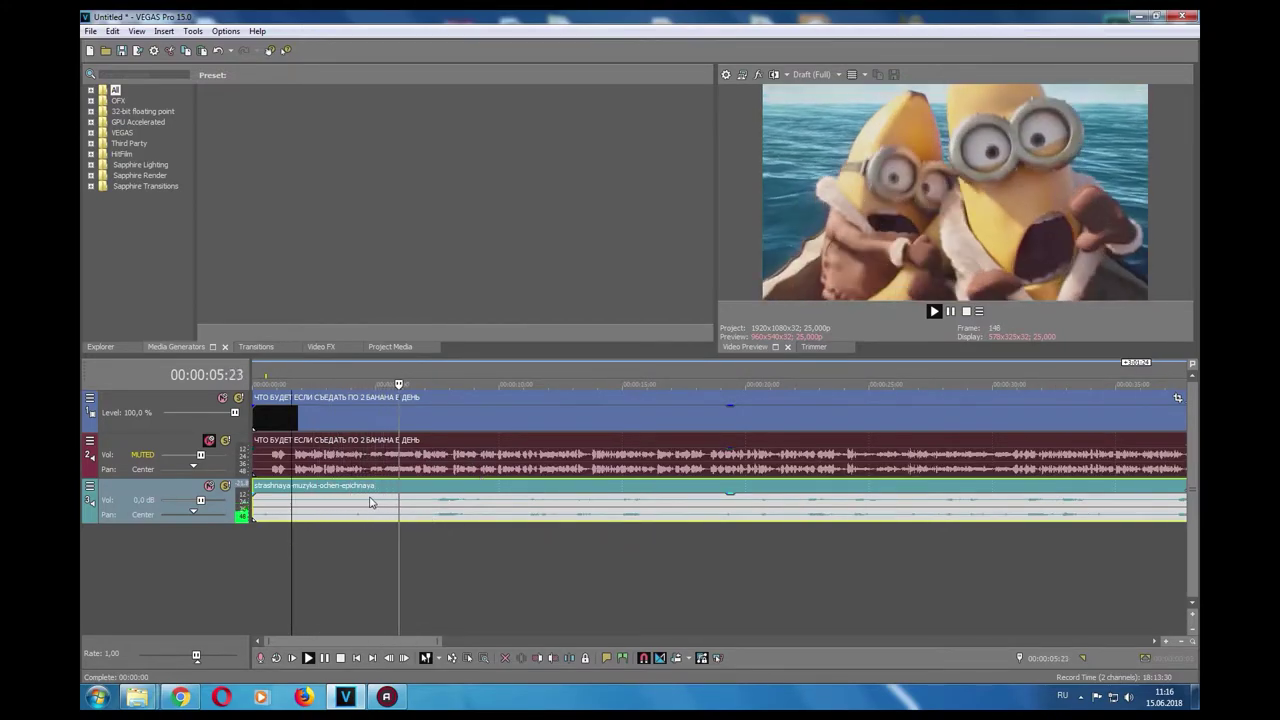
{"action": "key", "text": "space"}
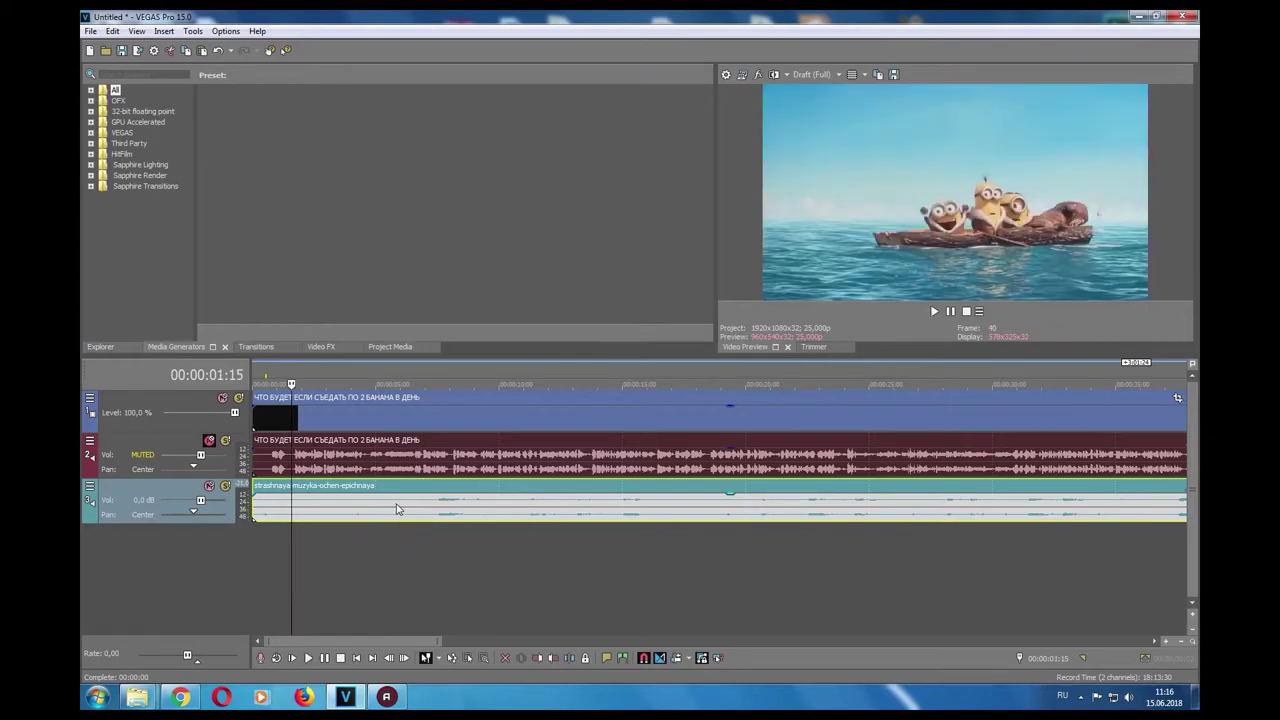
Locate a passage of the music at about 00:00:37:01 and preview it briefly.
{"action": "left_click", "coordinate": [551, 516]}
{"action": "scroll", "coordinate": [700, 505], "scroll_direction": "down", "scroll_amount": 4}
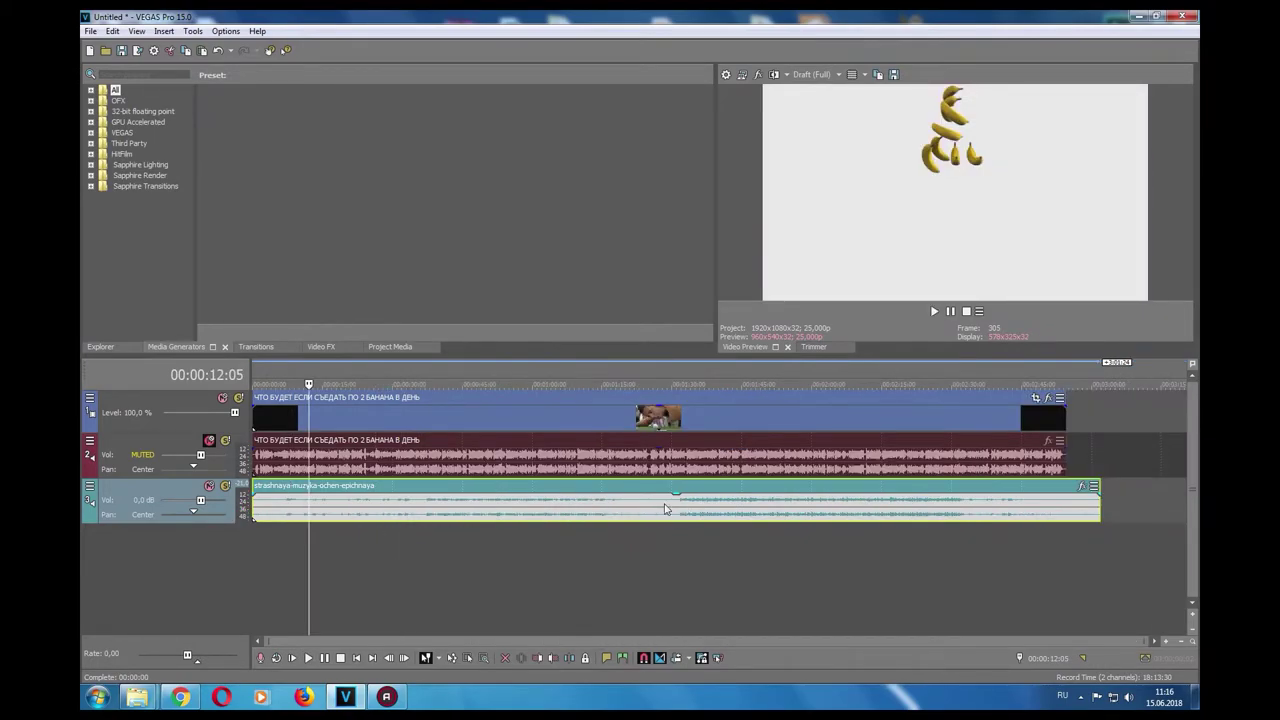
{"action": "left_click", "coordinate": [424, 503]}
{"action": "key", "text": "space"}
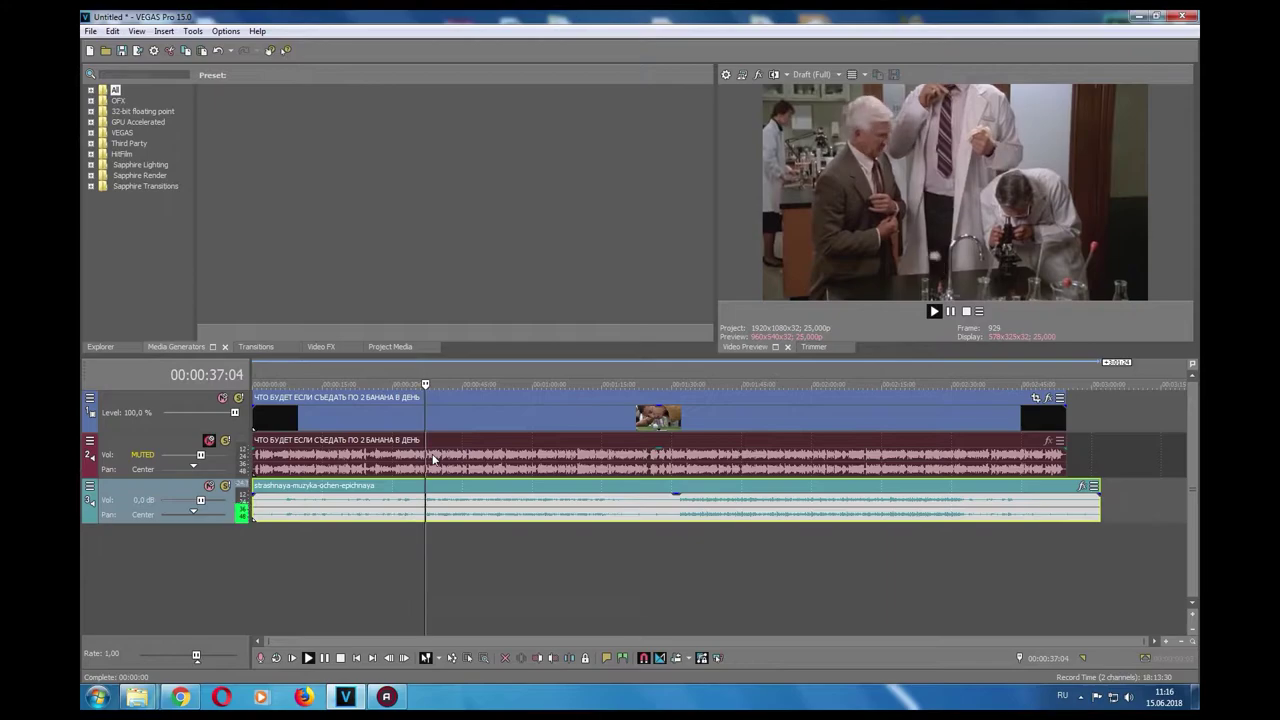
{"action": "key", "text": "space"}
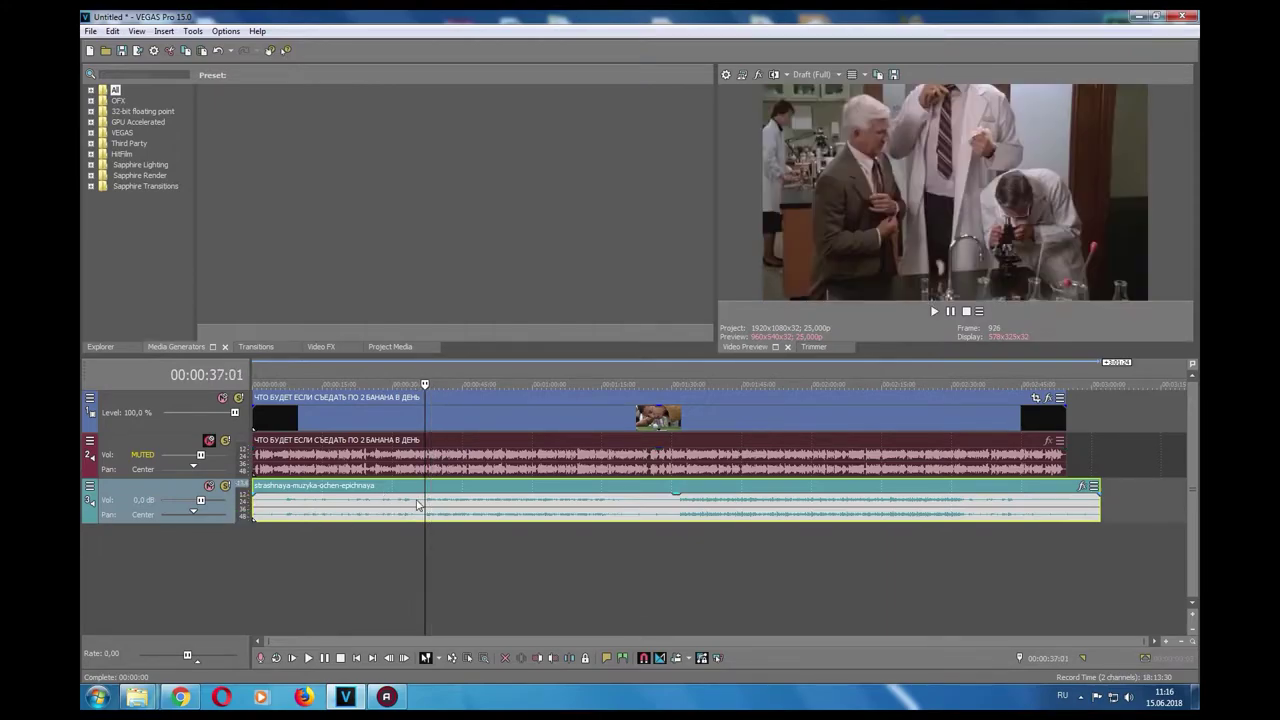
Lower the gain of the music clip almost to silence, preview it, and restore full gain.
{"action": "left_click_drag", "start_coordinate": [676, 492], "coordinate": [676, 519]}
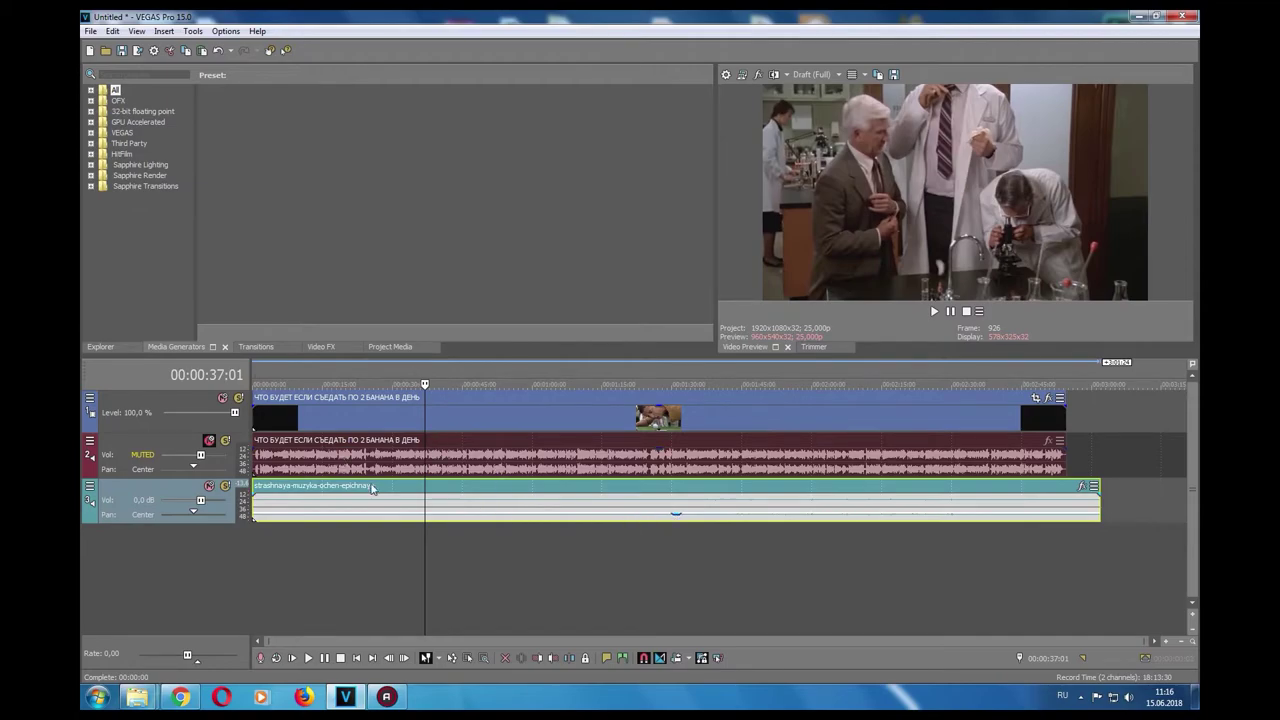
{"action": "key", "text": "space"}
{"action": "key", "text": "space"}
{"action": "left_click_drag", "start_coordinate": [676, 513], "coordinate": [675, 490]}
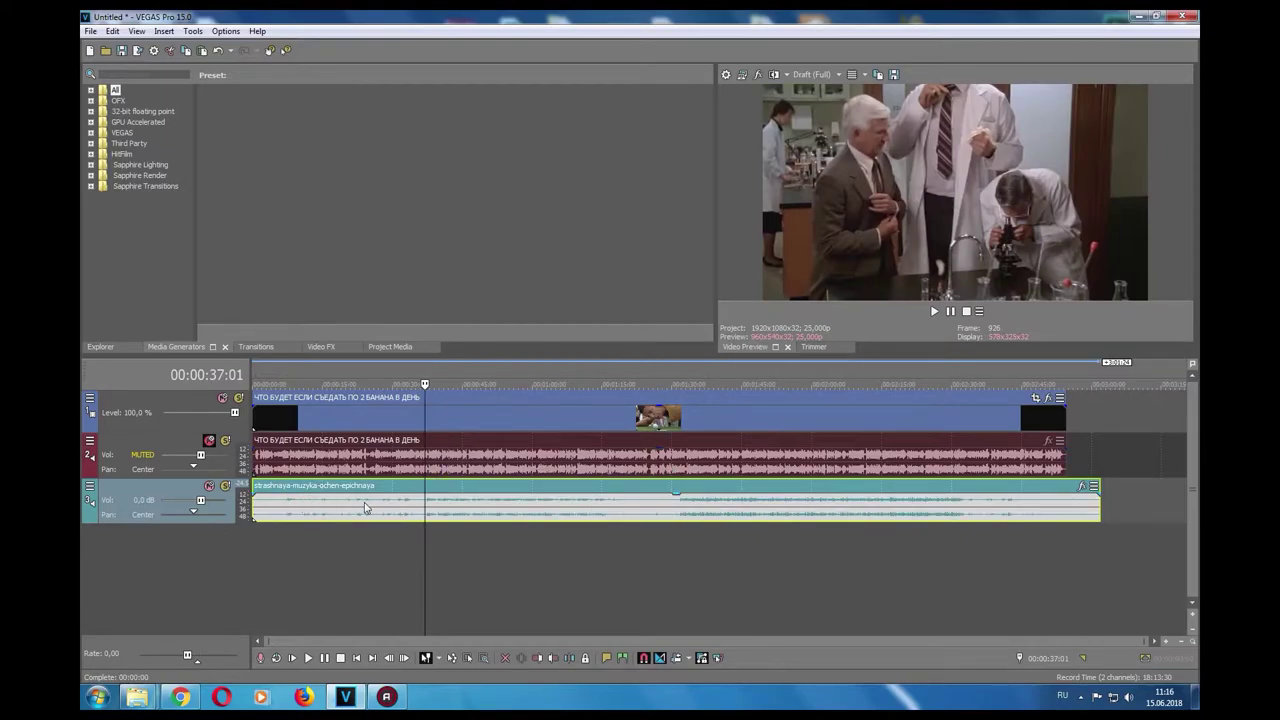
Insert a Volume envelope on the music track.
{"action": "right_click", "coordinate": [160, 488]}
{"action": "left_click", "coordinate": [140, 497]}
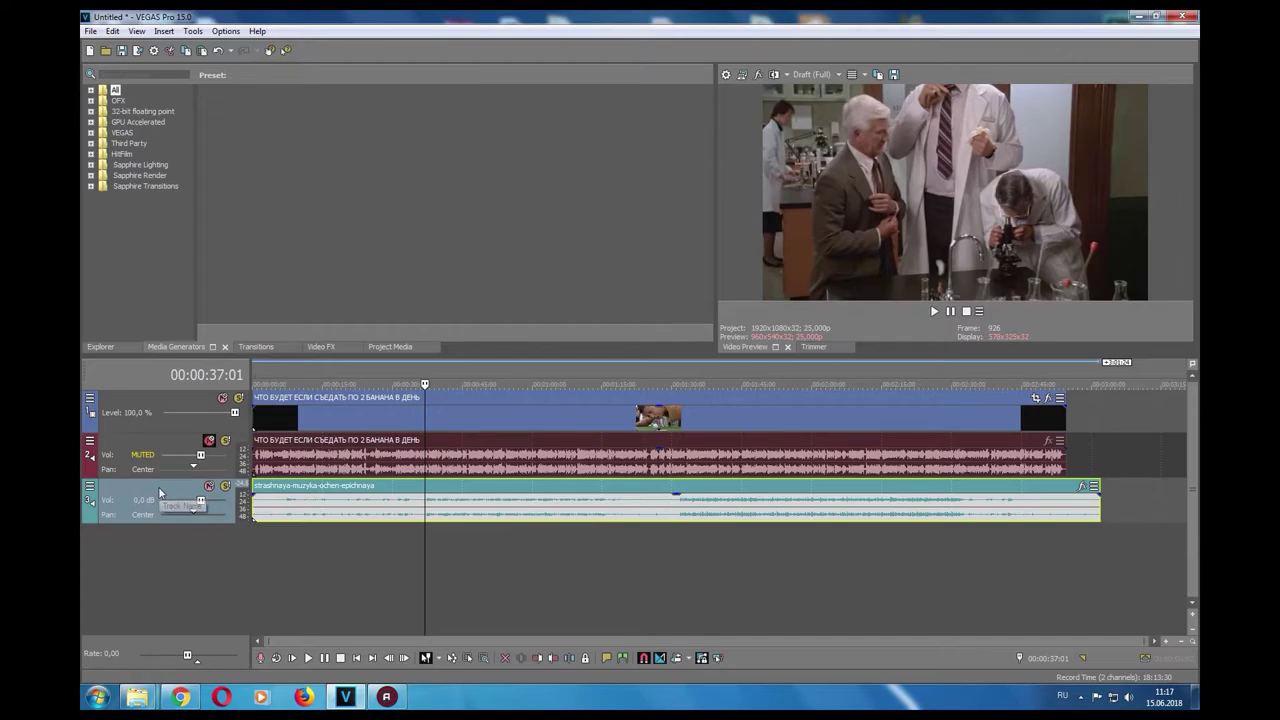
{"action": "right_click", "coordinate": [160, 492]}
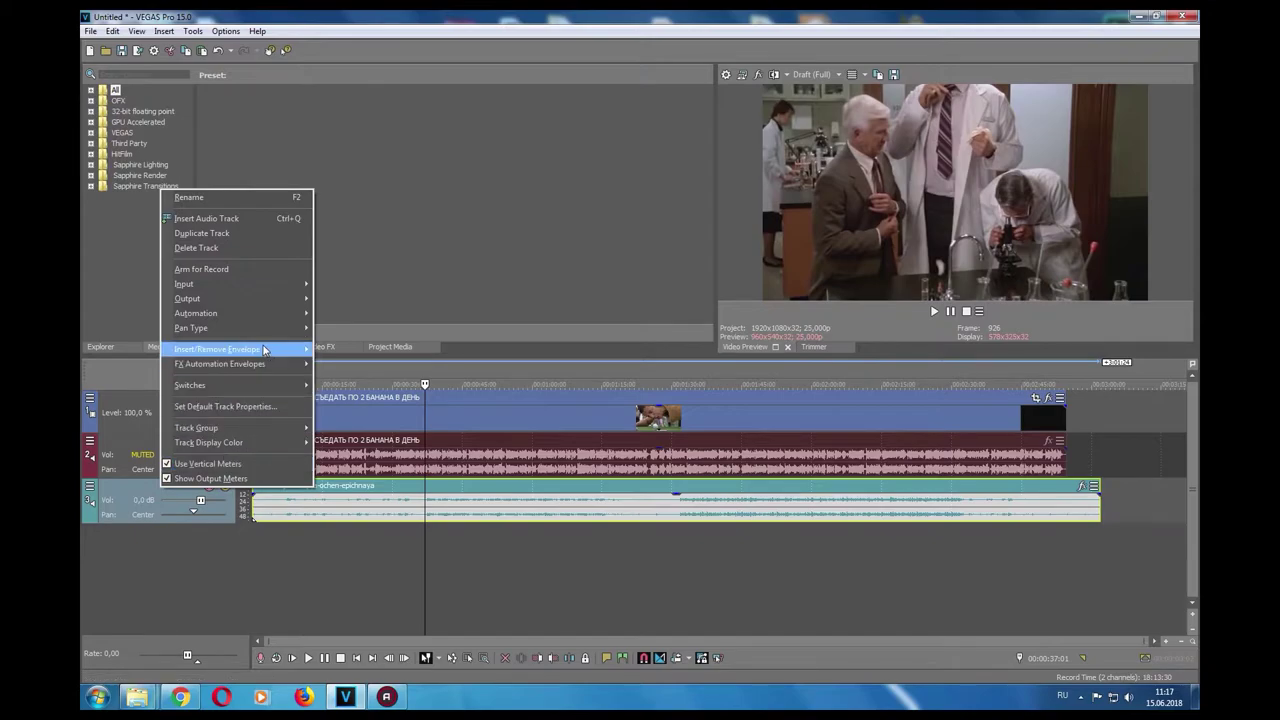
{"action": "mouse_move", "coordinate": [277, 352]}
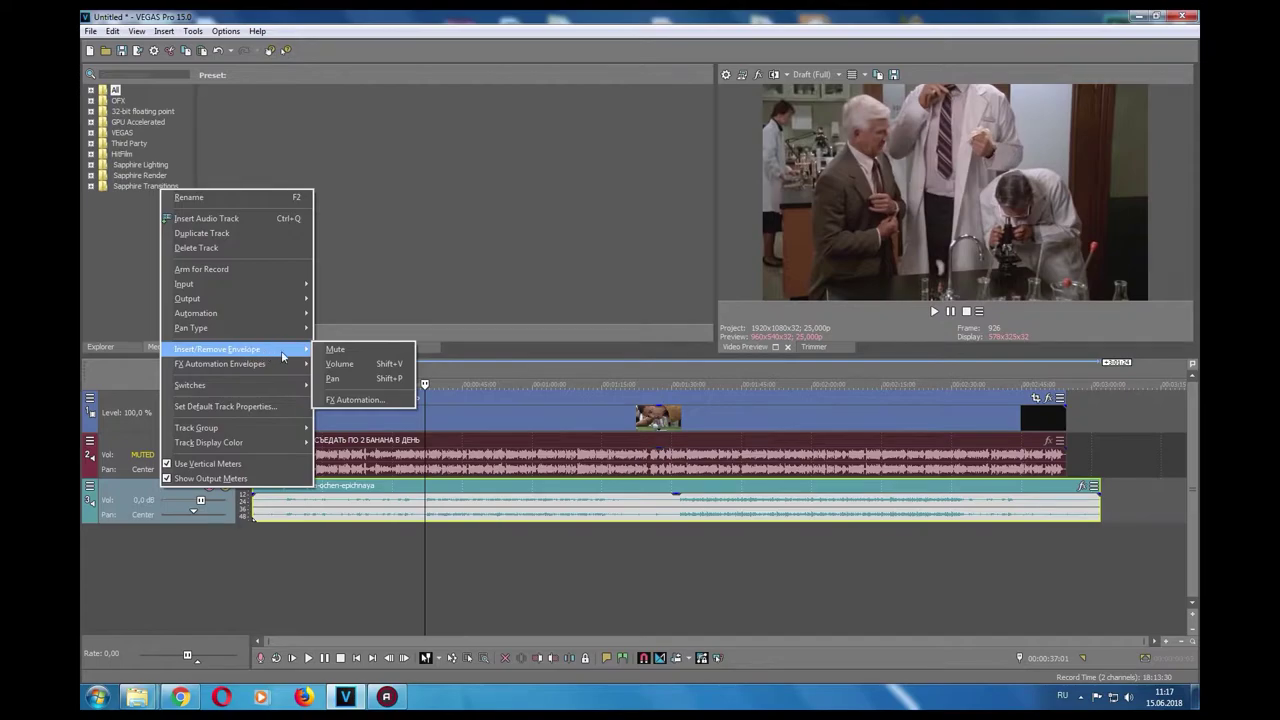
{"action": "left_click", "coordinate": [306, 350]}
{"action": "mouse_move", "coordinate": [306, 350]}
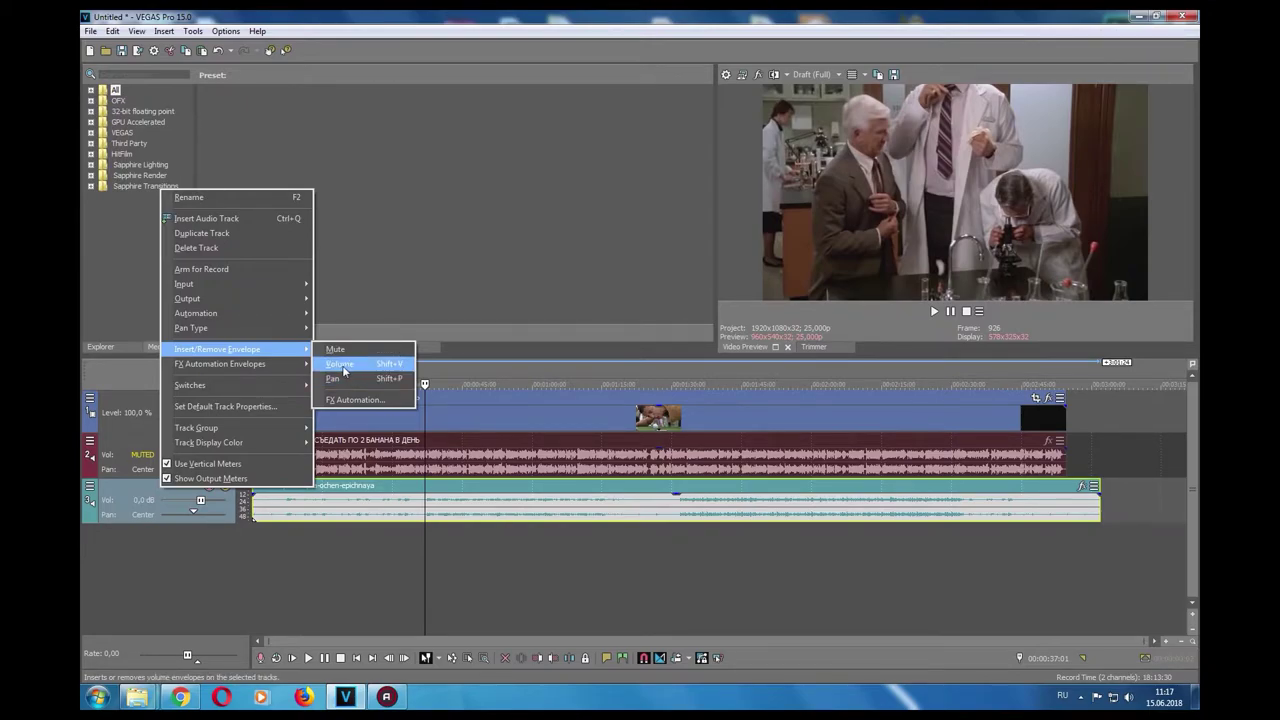
{"action": "left_click", "coordinate": [342, 367]}
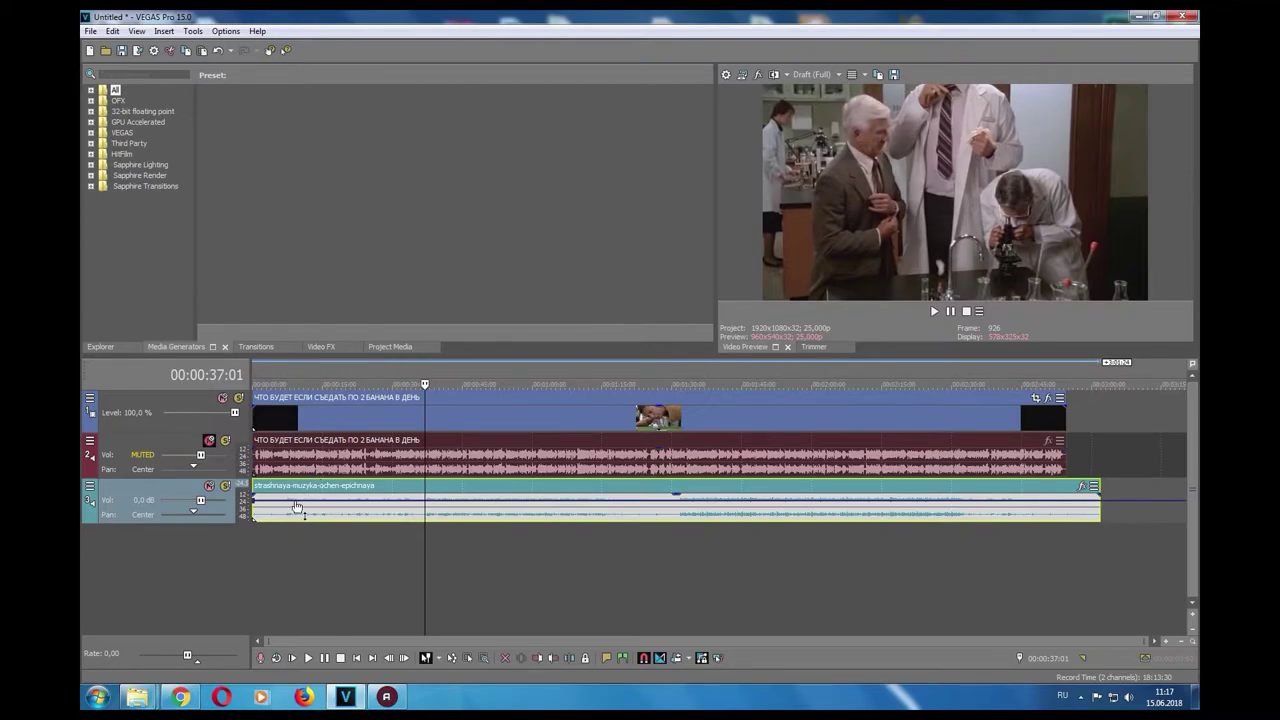
Try shifting the level of the music track's whole volume envelope, and bring it back.
{"action": "left_click_drag", "start_coordinate": [296, 507], "coordinate": [294, 508]}
{"action": "left_click_drag", "start_coordinate": [415, 502], "coordinate": [418, 501]}
Preview the music briefly from 00:00:36:00 to find where the volume should change.
{"action": "scroll", "coordinate": [455, 508], "scroll_direction": "up", "scroll_amount": 4}
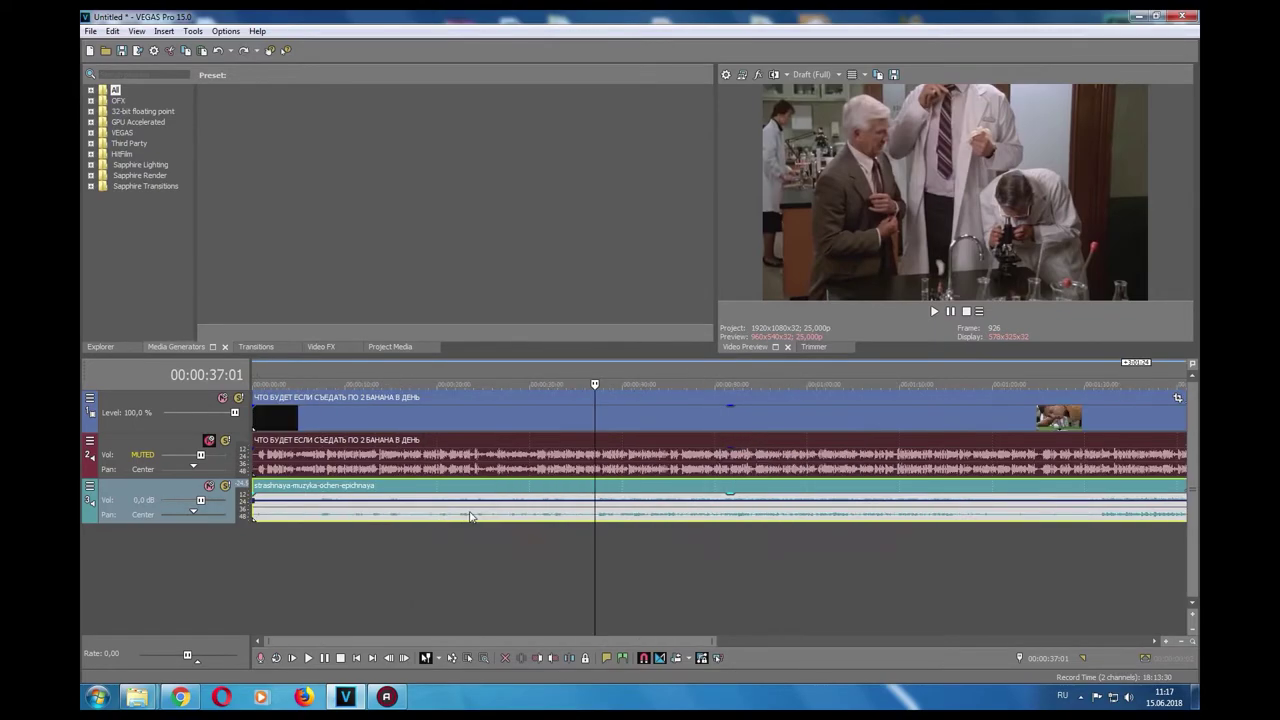
{"action": "scroll", "coordinate": [698, 508], "scroll_direction": "up", "scroll_amount": 1}
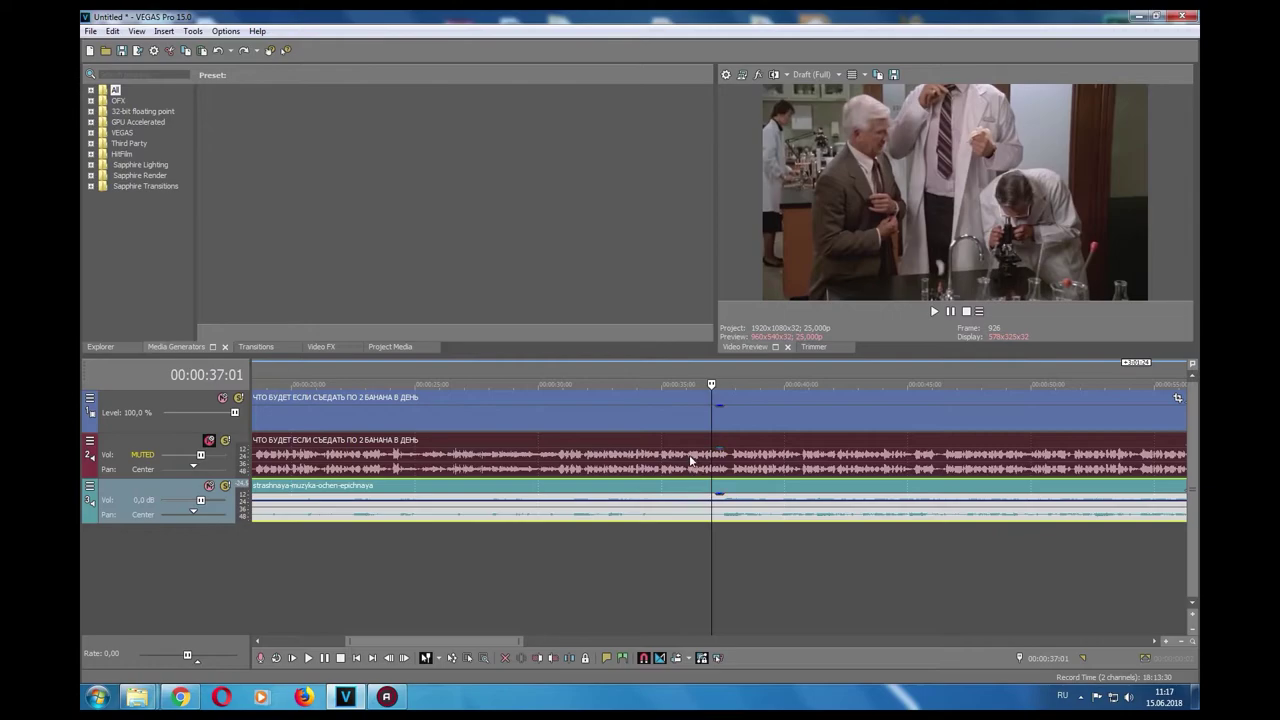
{"action": "left_click", "coordinate": [687, 461]}
{"action": "key", "text": "space"}
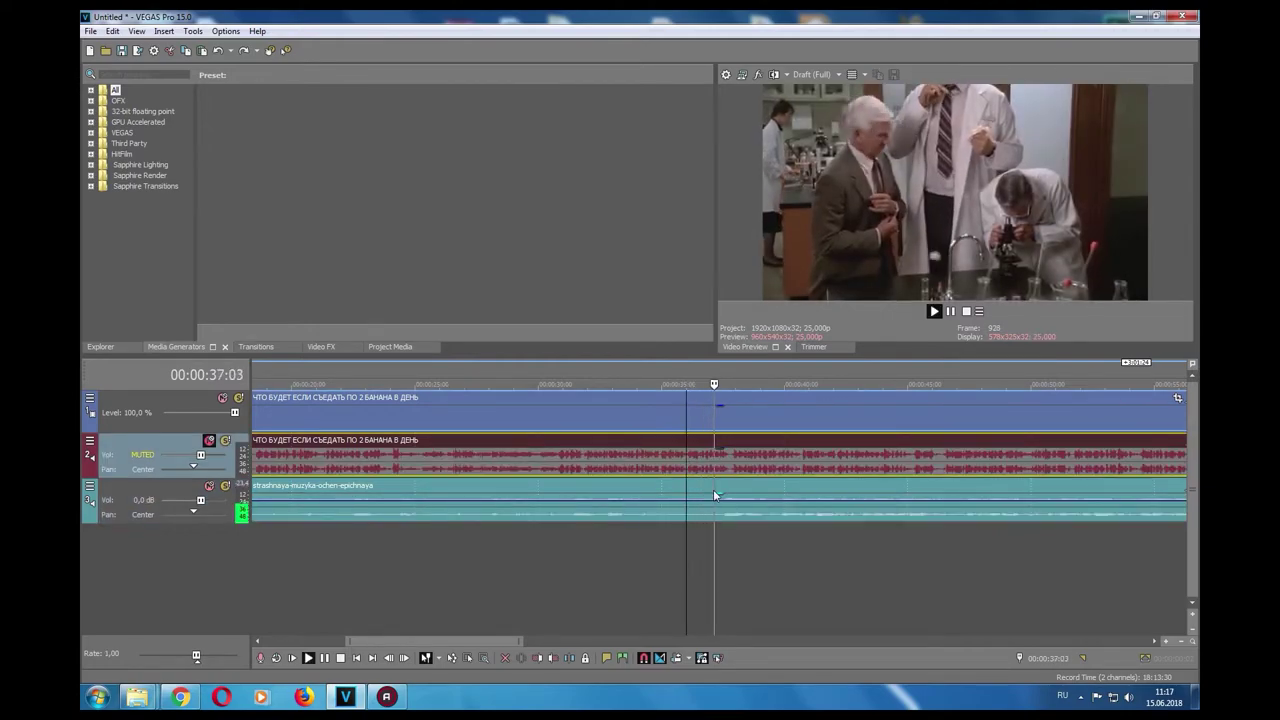
{"action": "key", "text": "space"}
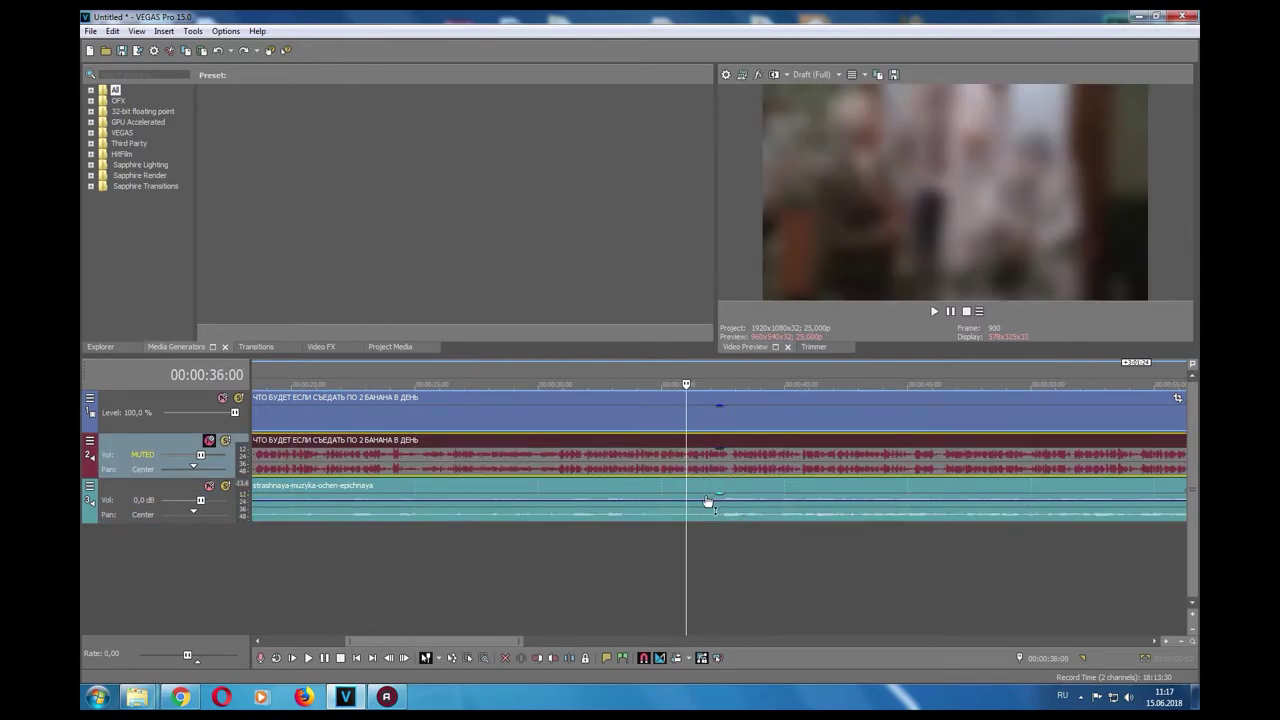
Add two points to the music track's volume envelope, at 00:00:35:10 and 00:00:36:12.
{"action": "scroll", "coordinate": [711, 500], "scroll_direction": "down", "scroll_amount": 4}
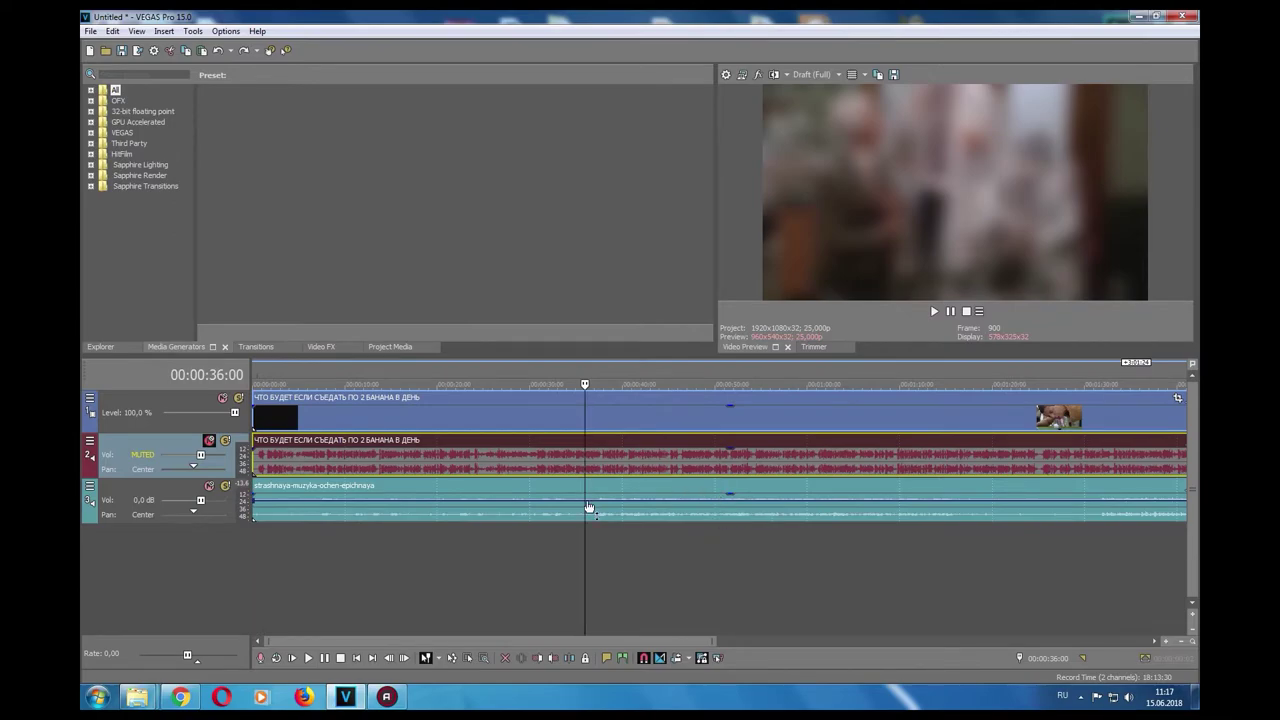
{"action": "scroll", "coordinate": [589, 507], "scroll_direction": "up", "scroll_amount": 1}
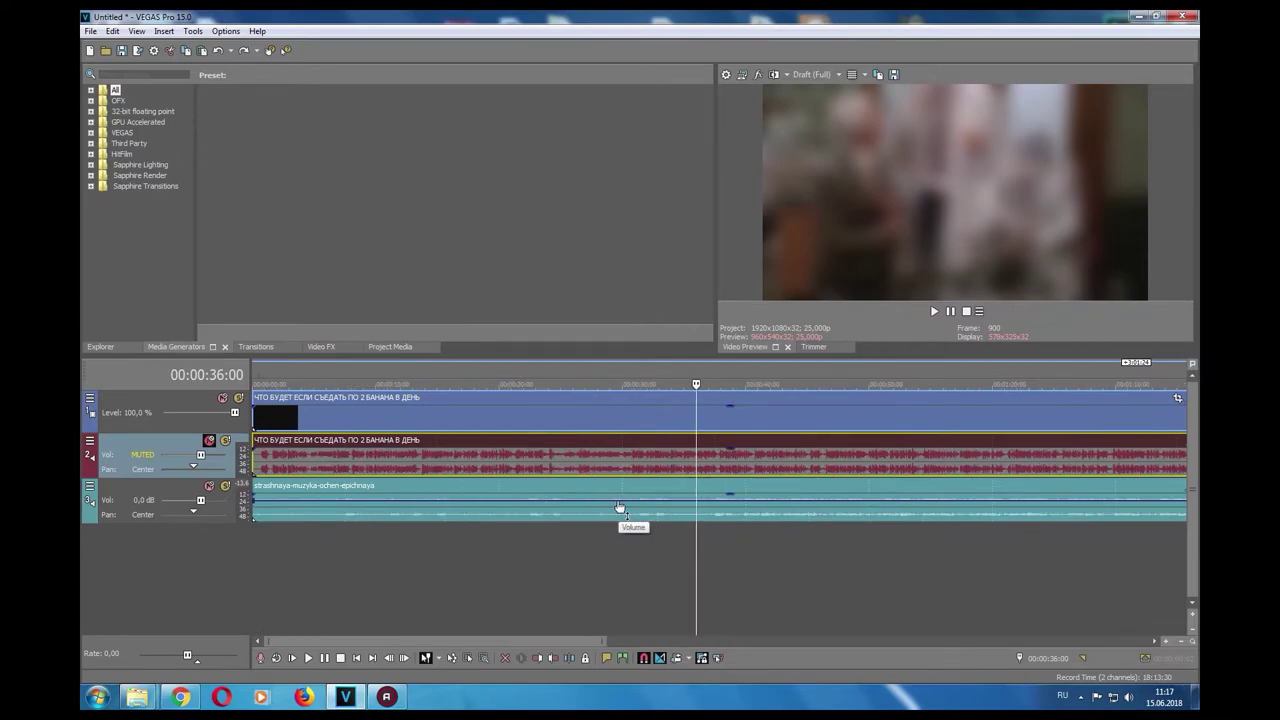
{"action": "double_click", "coordinate": [689, 500]}
{"action": "double_click", "coordinate": [702, 500]}
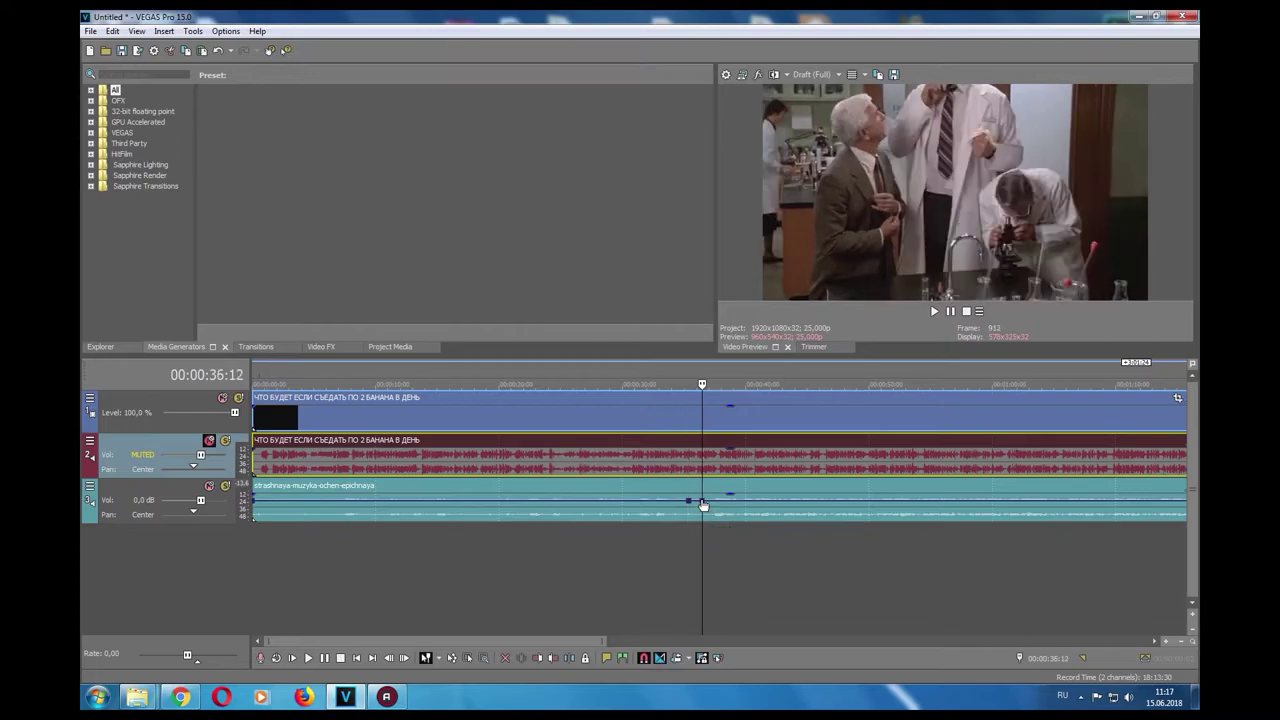
Lower the second volume envelope point so the music fades down from the first point onward.
{"action": "scroll", "coordinate": [577, 508], "scroll_direction": "down", "scroll_amount": 1}
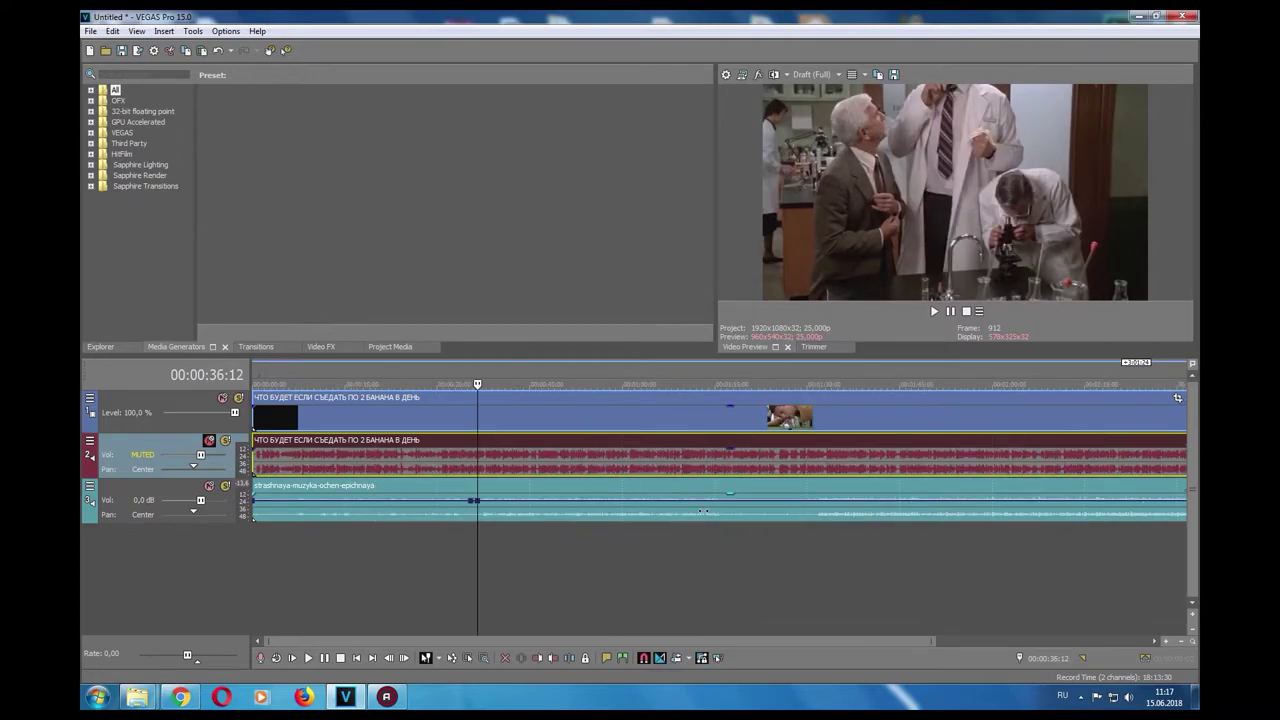
{"action": "scroll", "coordinate": [560, 507], "scroll_direction": "up", "scroll_amount": 1}
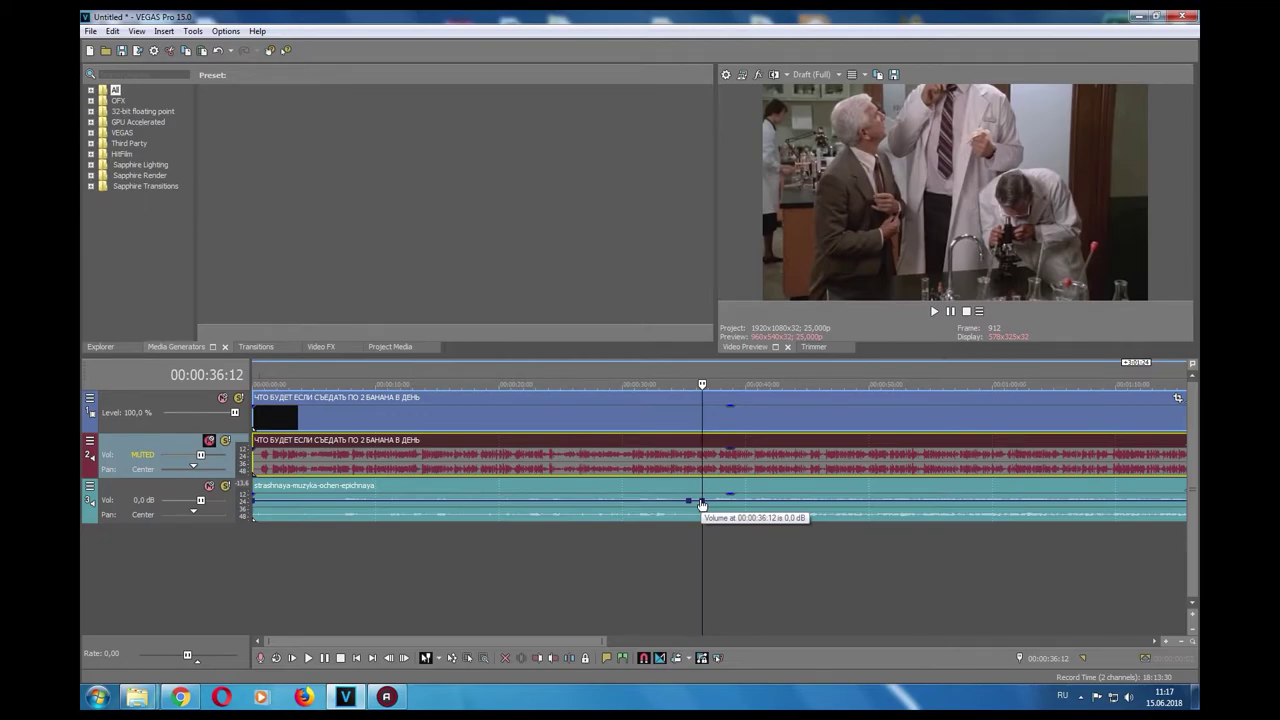
{"action": "left_click_drag", "start_coordinate": [702, 503], "coordinate": [711, 517]}
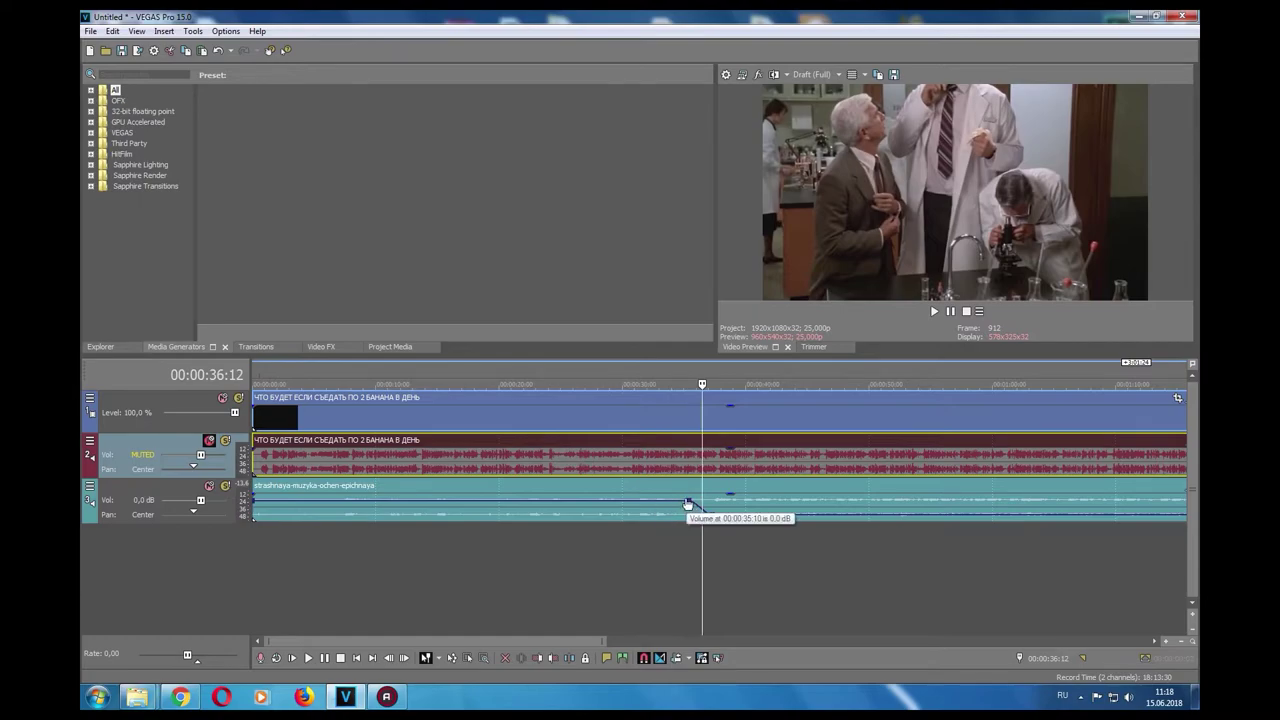
Play the music from 00:00:32:00 and lower the second volume envelope point to -11.2 dB at 00:00:37:10.
{"action": "left_click", "coordinate": [638, 503]}
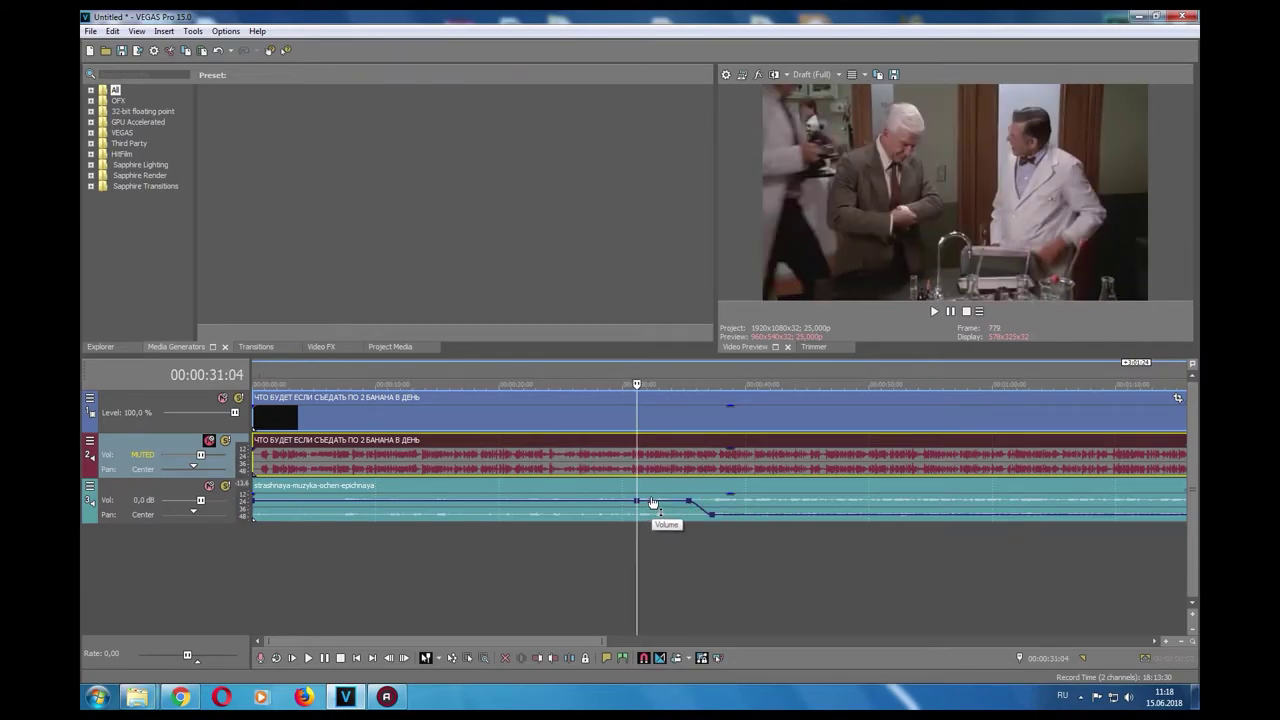
{"action": "left_click", "coordinate": [702, 512]}
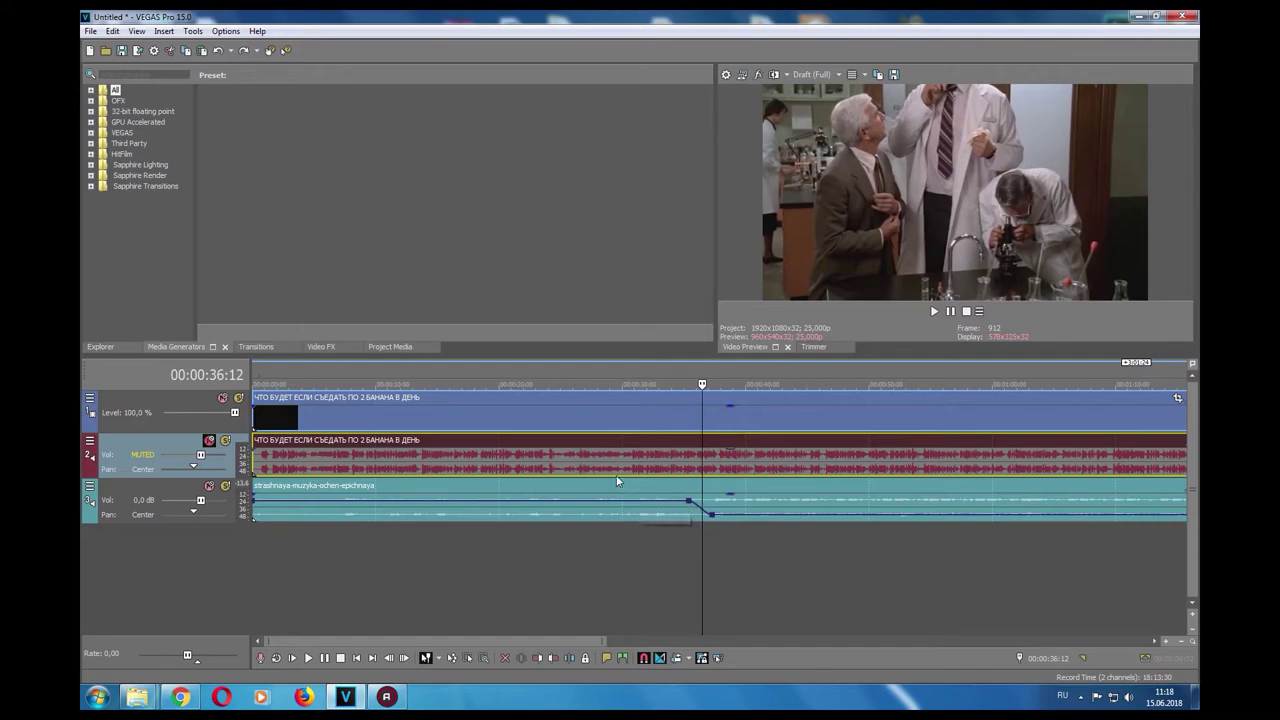
{"action": "left_click", "coordinate": [645, 383]}
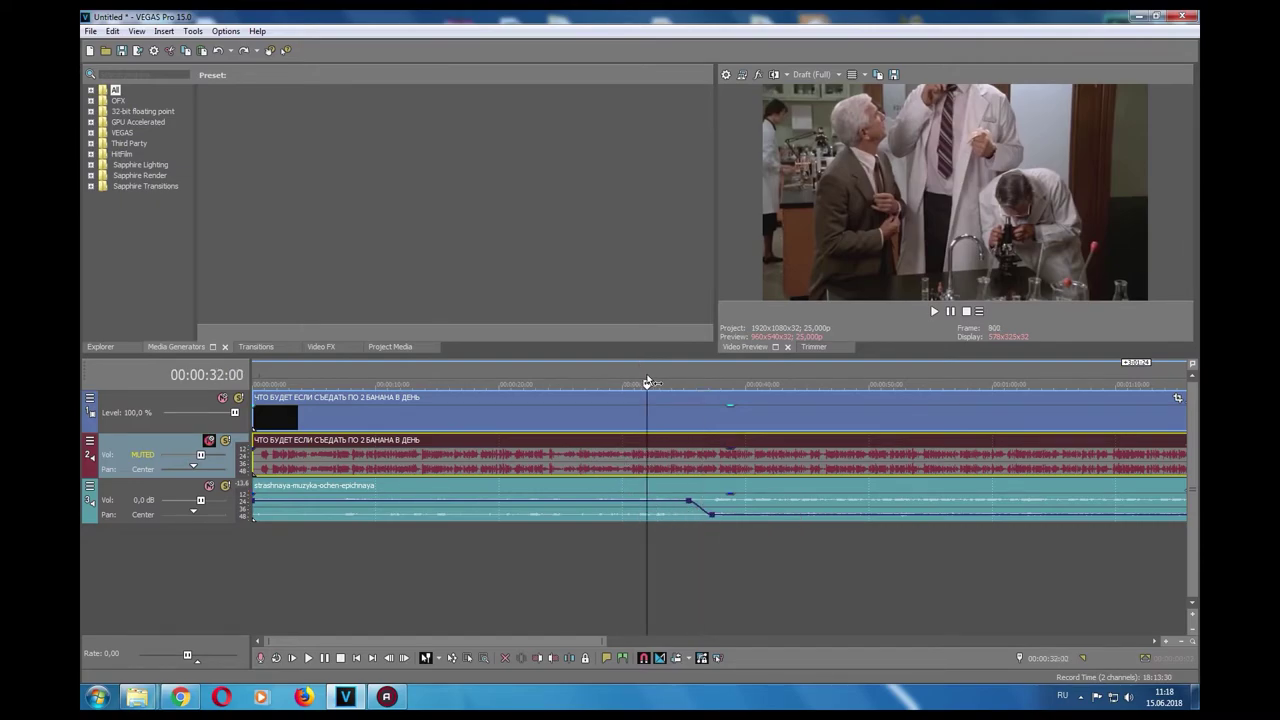
{"action": "key", "text": "space"}
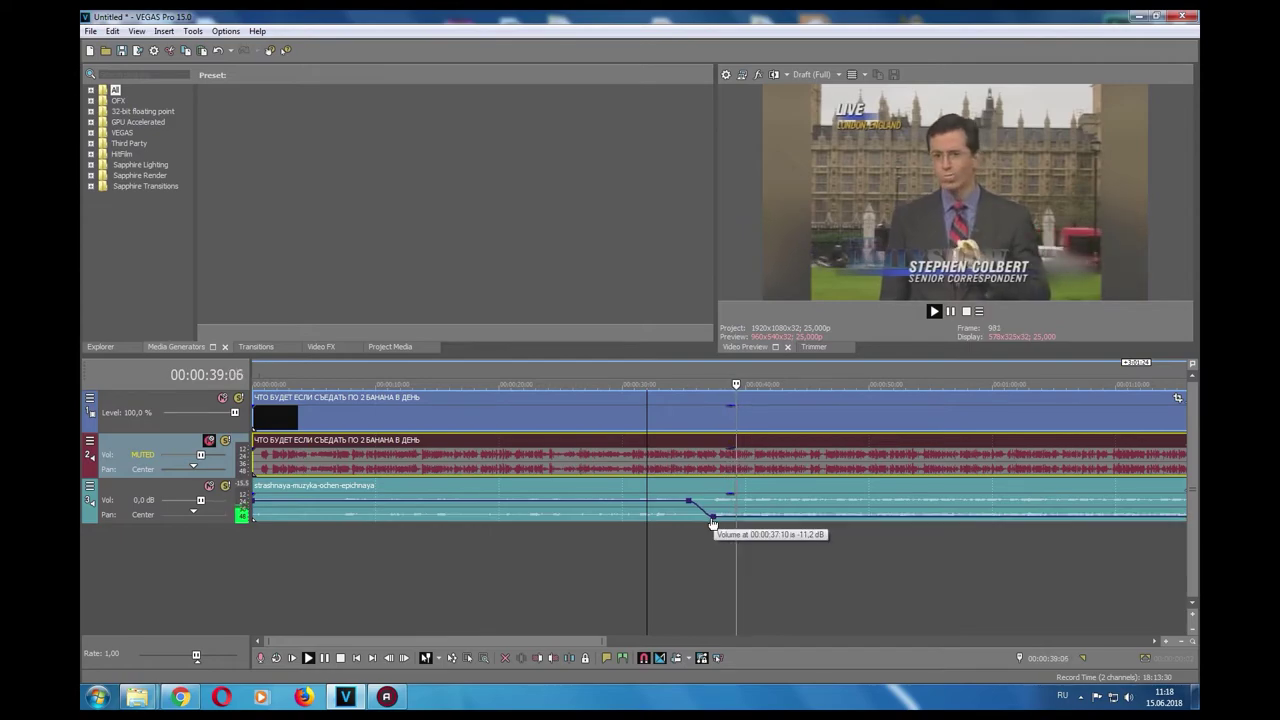
{"action": "scroll", "coordinate": [783, 517], "scroll_direction": "down", "scroll_amount": 3}
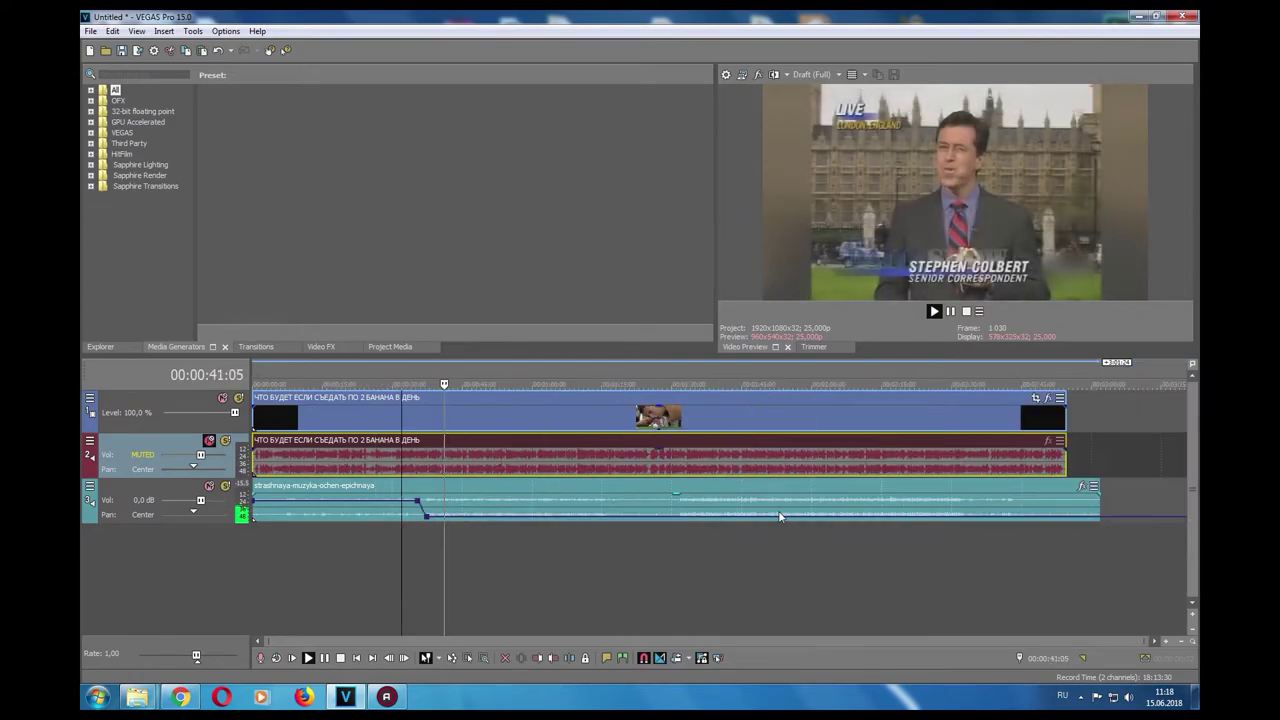
{"action": "key", "text": "space"}
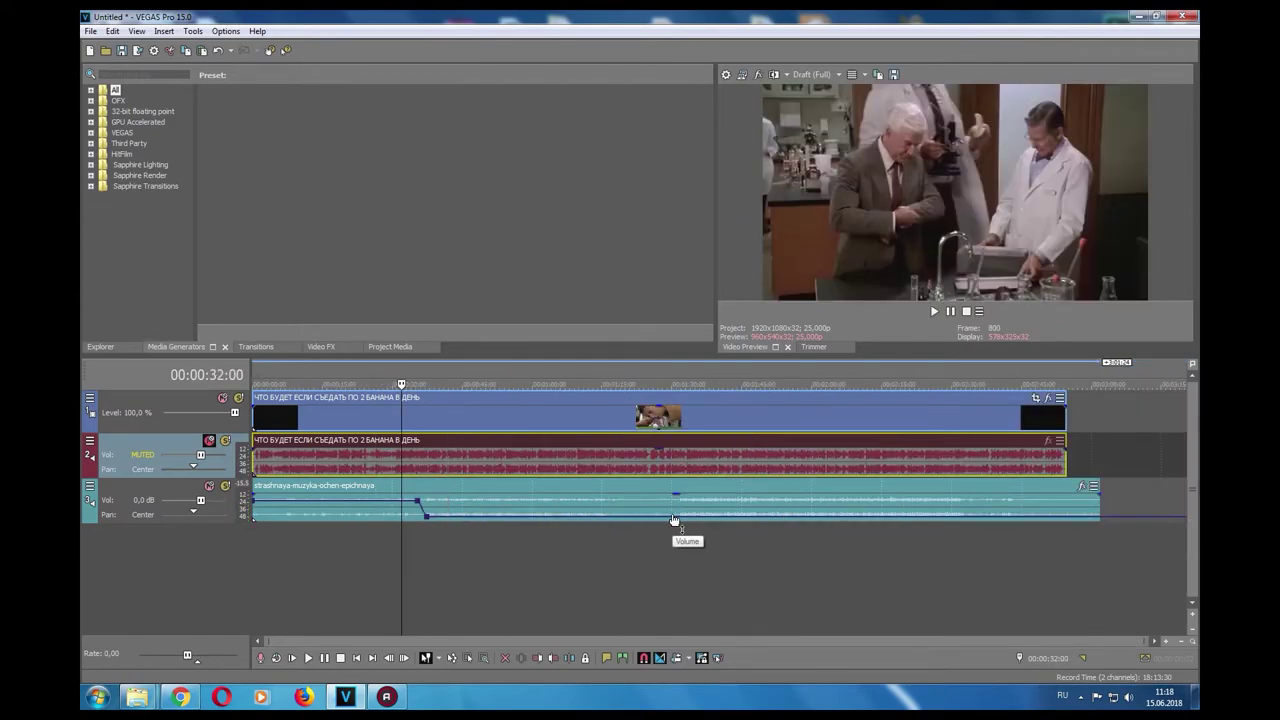
Add two points to the music track's volume envelope near 00:01:31:14 and raise the second so the music gets louder again.
{"action": "left_click", "coordinate": [680, 505]}
{"action": "scroll", "coordinate": [682, 510], "scroll_direction": "up", "scroll_amount": 5}
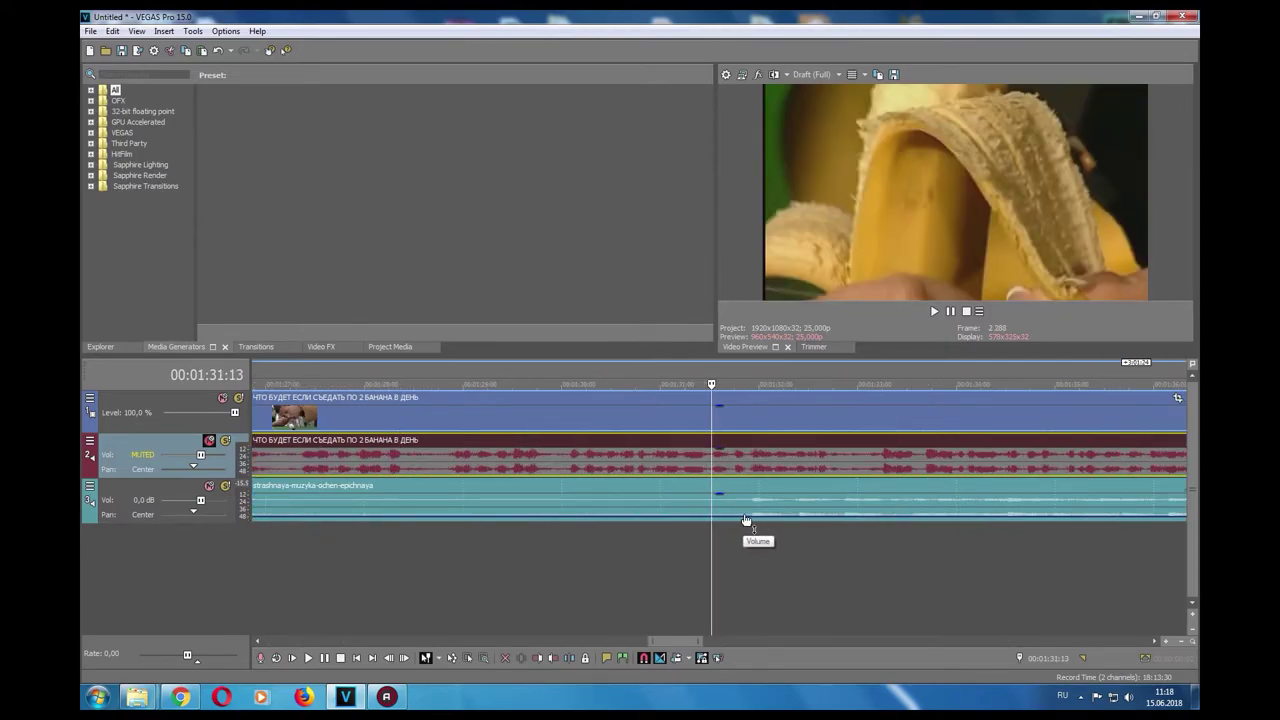
{"action": "left_click", "coordinate": [744, 519]}
{"action": "double_click", "coordinate": [717, 519]}
{"action": "double_click", "coordinate": [743, 517]}
{"action": "left_click_drag", "start_coordinate": [743, 517], "coordinate": [757, 497]}
Preview the music from 00:01:25:22 through the rising section of its volume envelope.
{"action": "scroll", "coordinate": [735, 517], "scroll_direction": "down", "scroll_amount": 5}
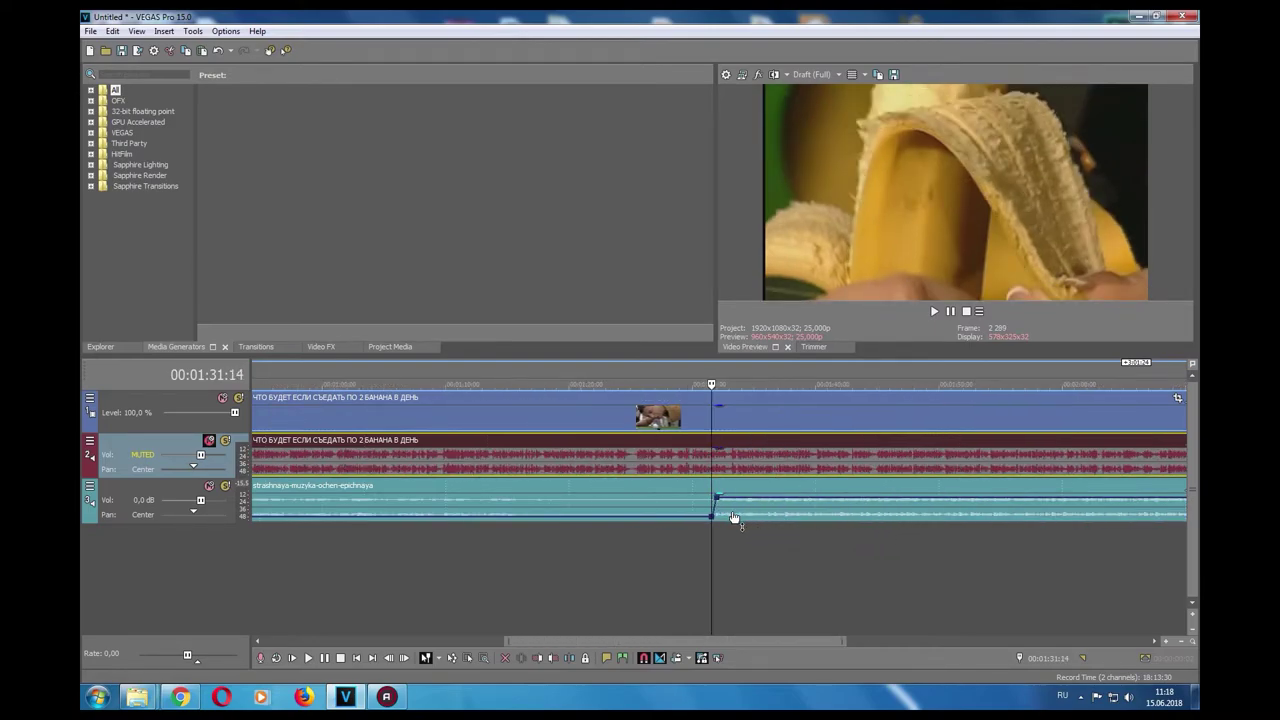
{"action": "key", "text": "space"}
{"action": "scroll", "coordinate": [735, 508], "scroll_direction": "down", "scroll_amount": 3}
{"action": "key", "text": "space"}
{"action": "left_click", "coordinate": [668, 457]}
{"action": "key", "text": "space"}
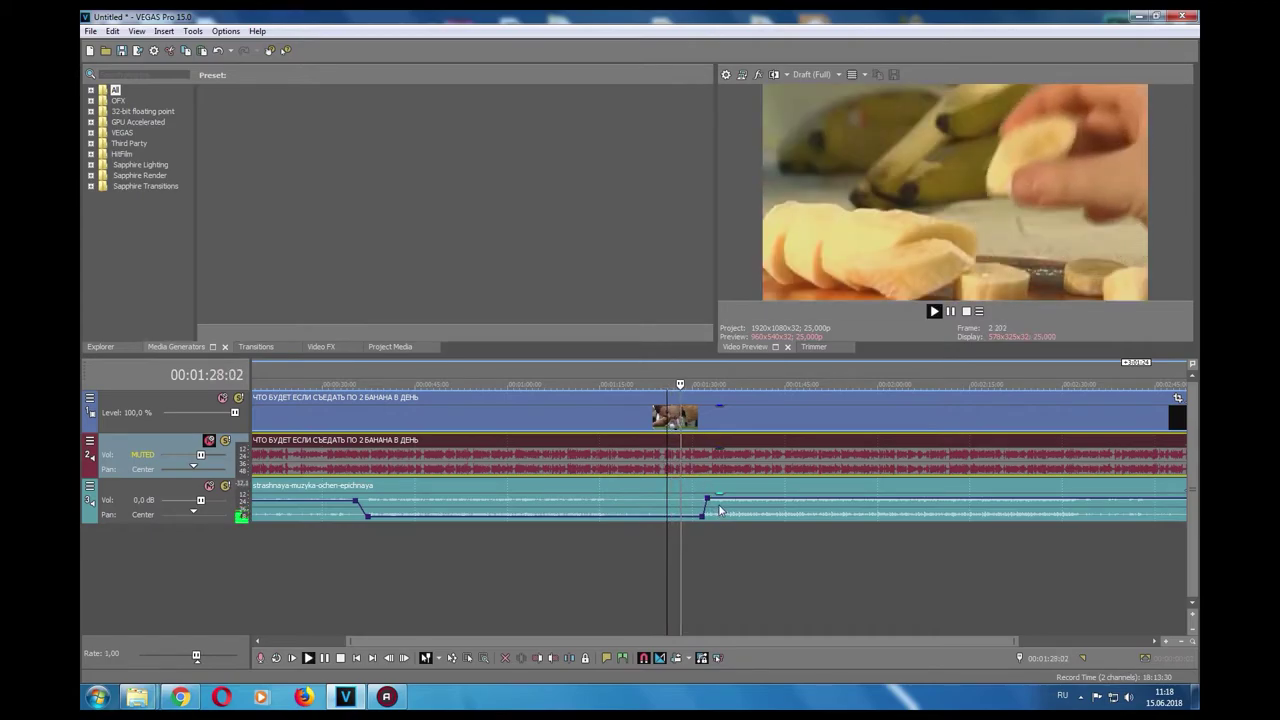
{"action": "scroll", "coordinate": [737, 506], "scroll_direction": "down", "scroll_amount": 2}
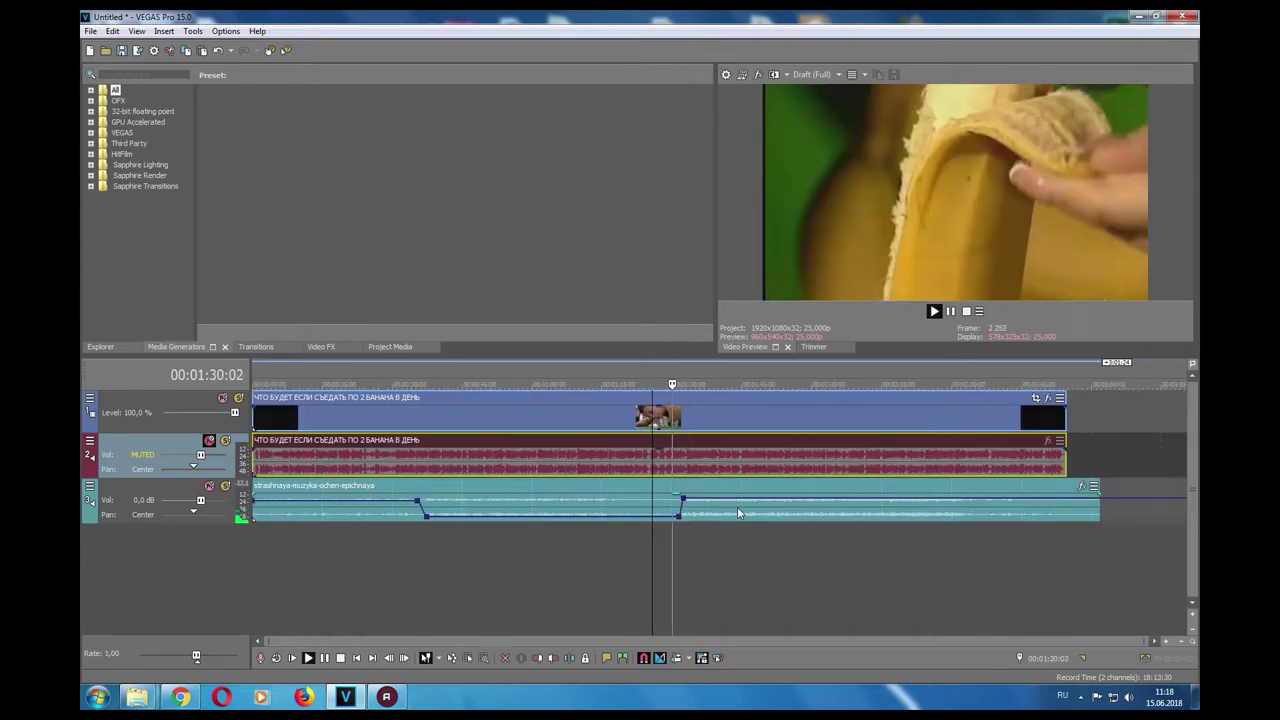
{"action": "scroll", "coordinate": [737, 506], "scroll_direction": "up", "scroll_amount": 4}
{"action": "scroll", "coordinate": [737, 506], "scroll_direction": "up", "scroll_amount": 5}
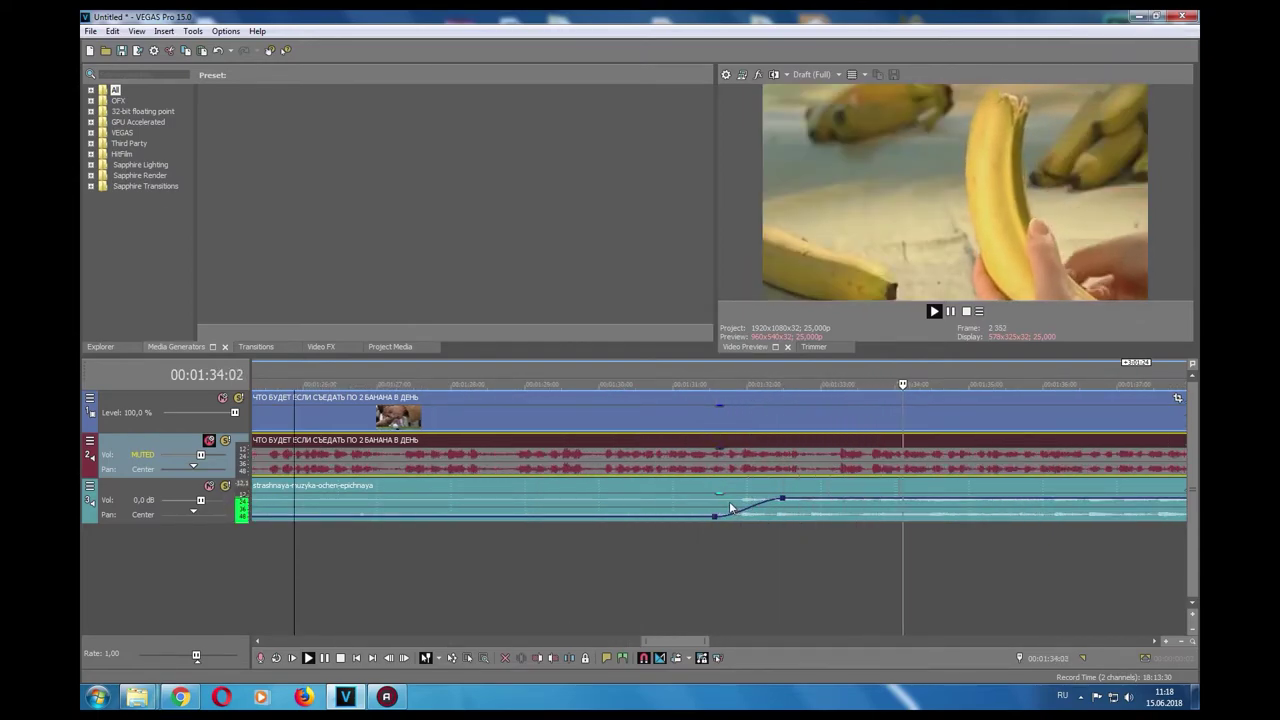
{"action": "key", "text": "space"}
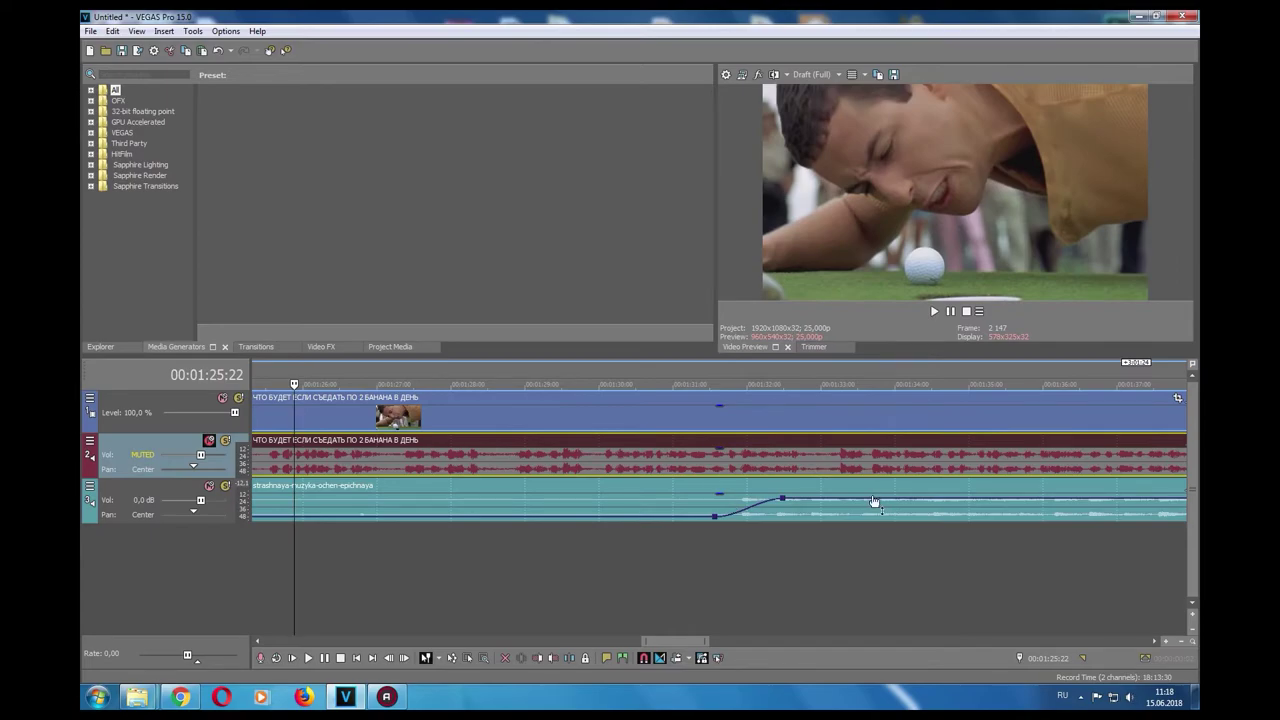
Split the video clip and its audio at 00:00:04:18.
{"action": "scroll", "coordinate": [810, 502], "scroll_direction": "down", "scroll_amount": 2}
{"action": "scroll", "coordinate": [810, 502], "scroll_direction": "down", "scroll_amount": 3}
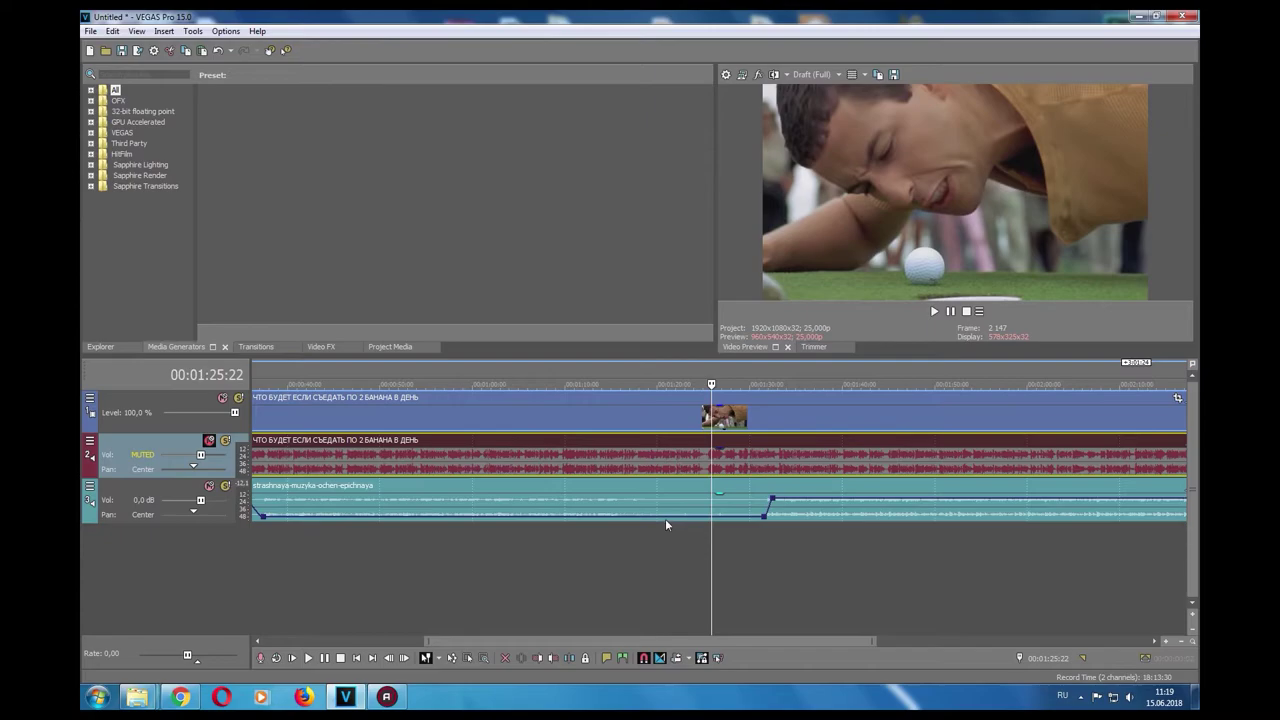
{"action": "scroll", "coordinate": [769, 508], "scroll_direction": "down", "scroll_amount": 2}
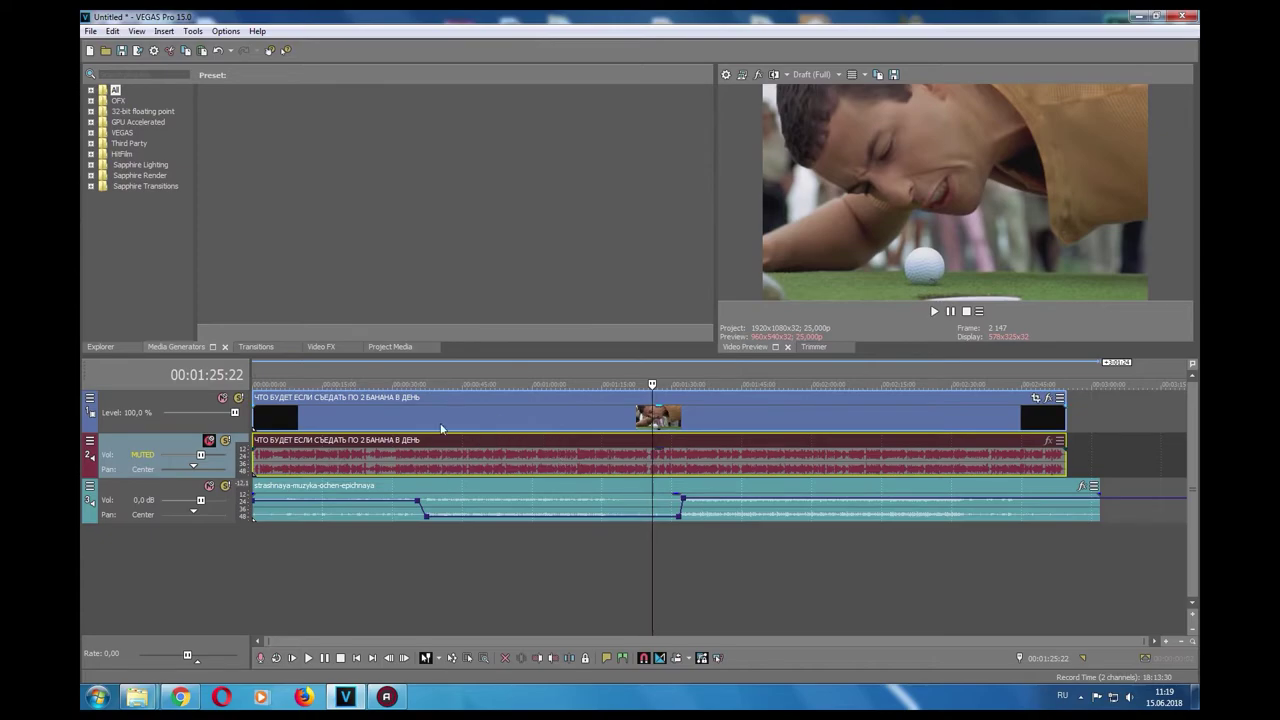
{"action": "left_click", "coordinate": [403, 428]}
{"action": "left_click", "coordinate": [330, 428]}
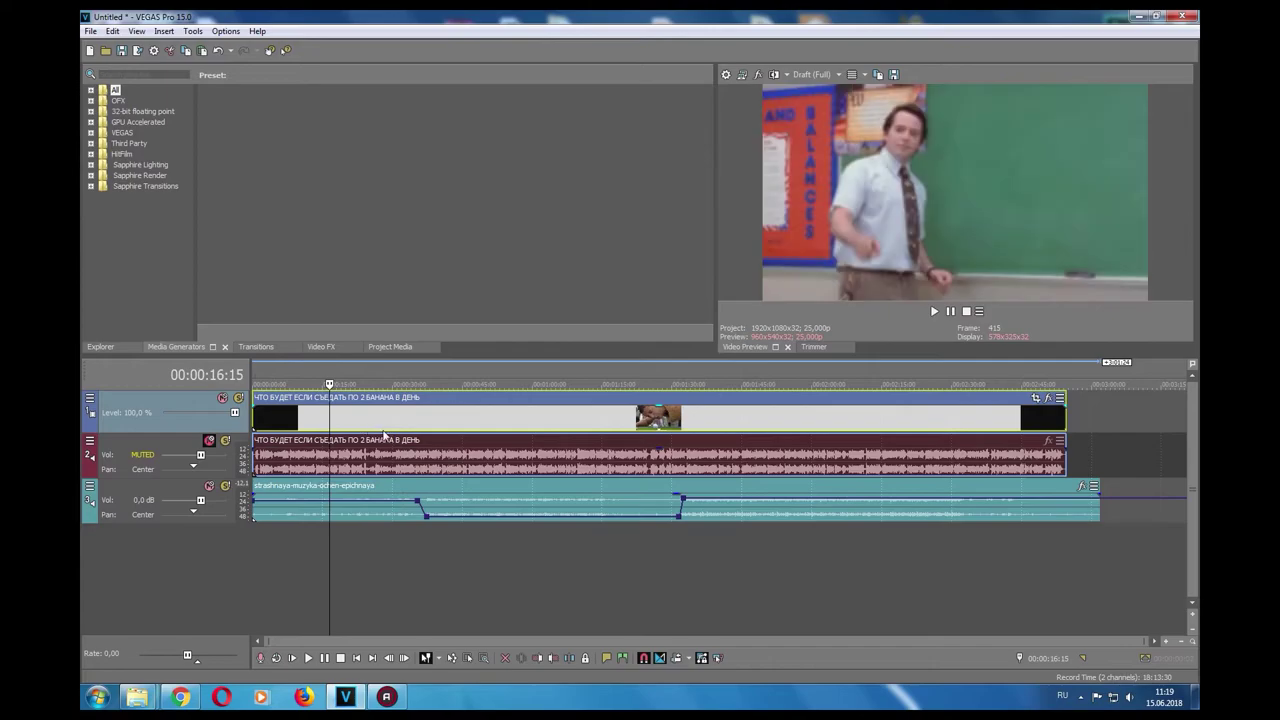
{"action": "scroll", "coordinate": [385, 440], "scroll_direction": "up", "scroll_amount": 10}
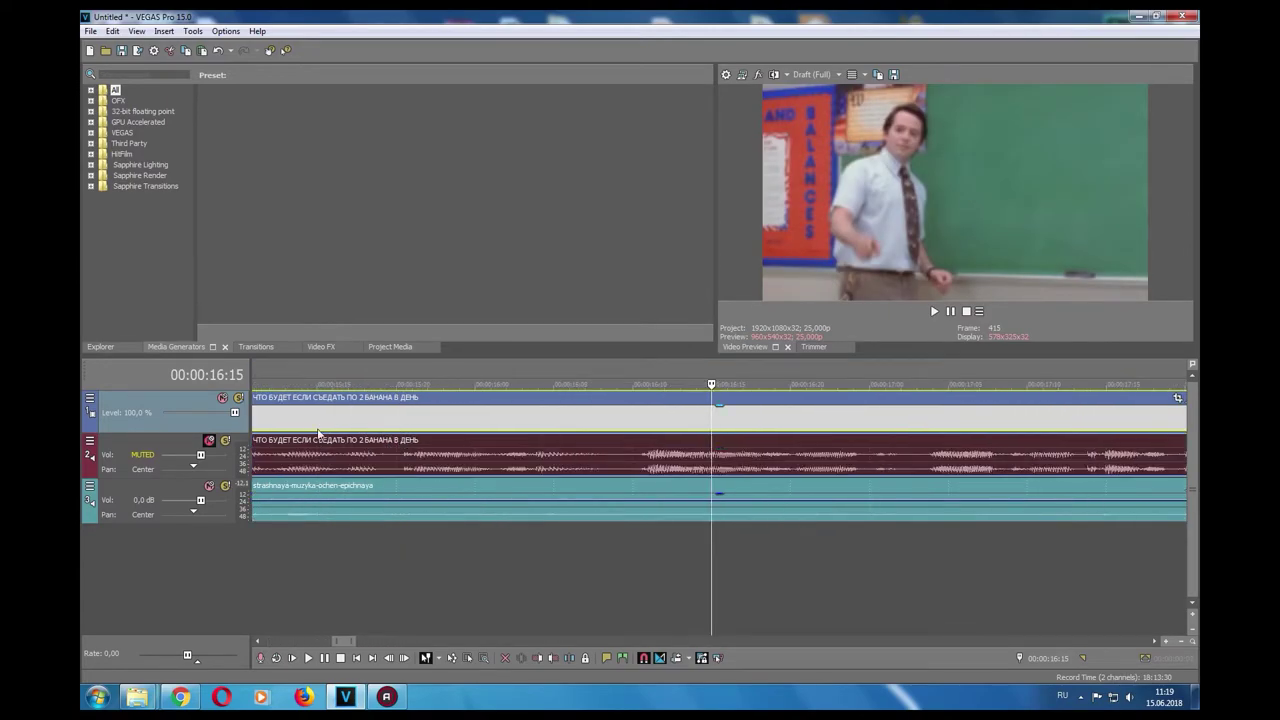
{"action": "scroll", "coordinate": [316, 434], "scroll_direction": "down", "scroll_amount": 10}
{"action": "scroll", "coordinate": [312, 435], "scroll_direction": "up", "scroll_amount": 5}
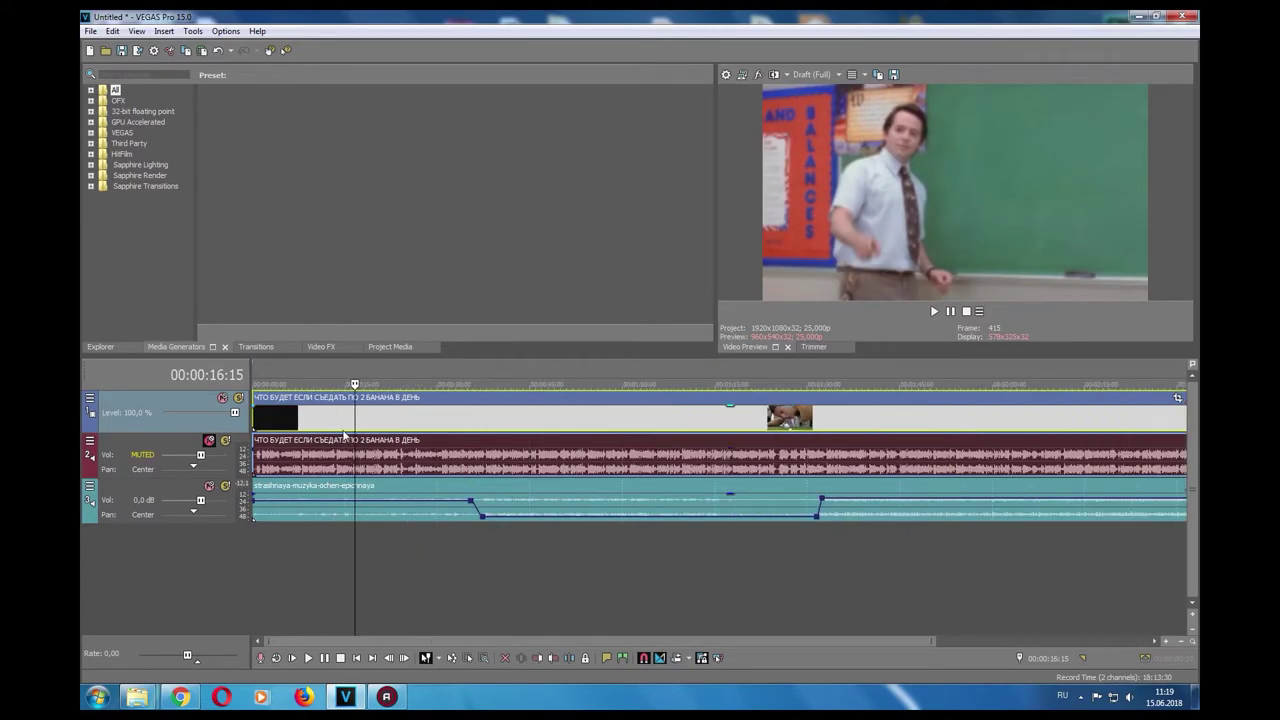
{"action": "left_click", "coordinate": [373, 417]}
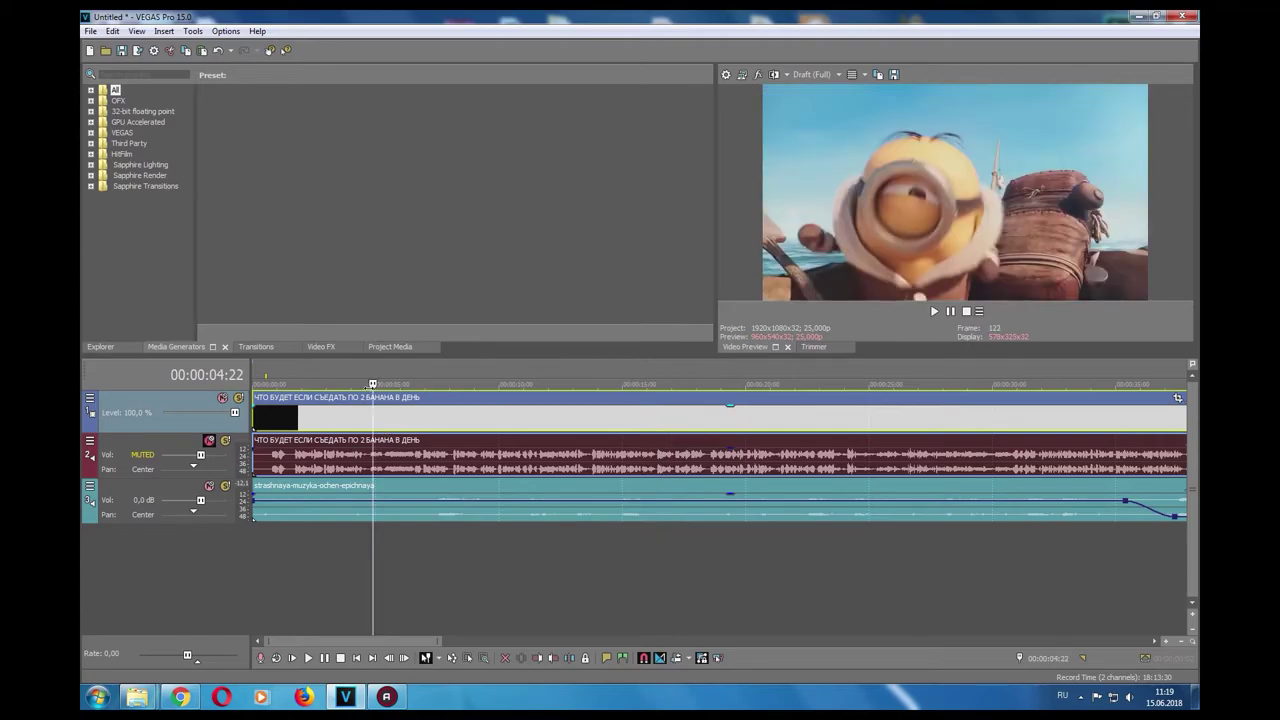
{"action": "left_click", "coordinate": [364, 386]}
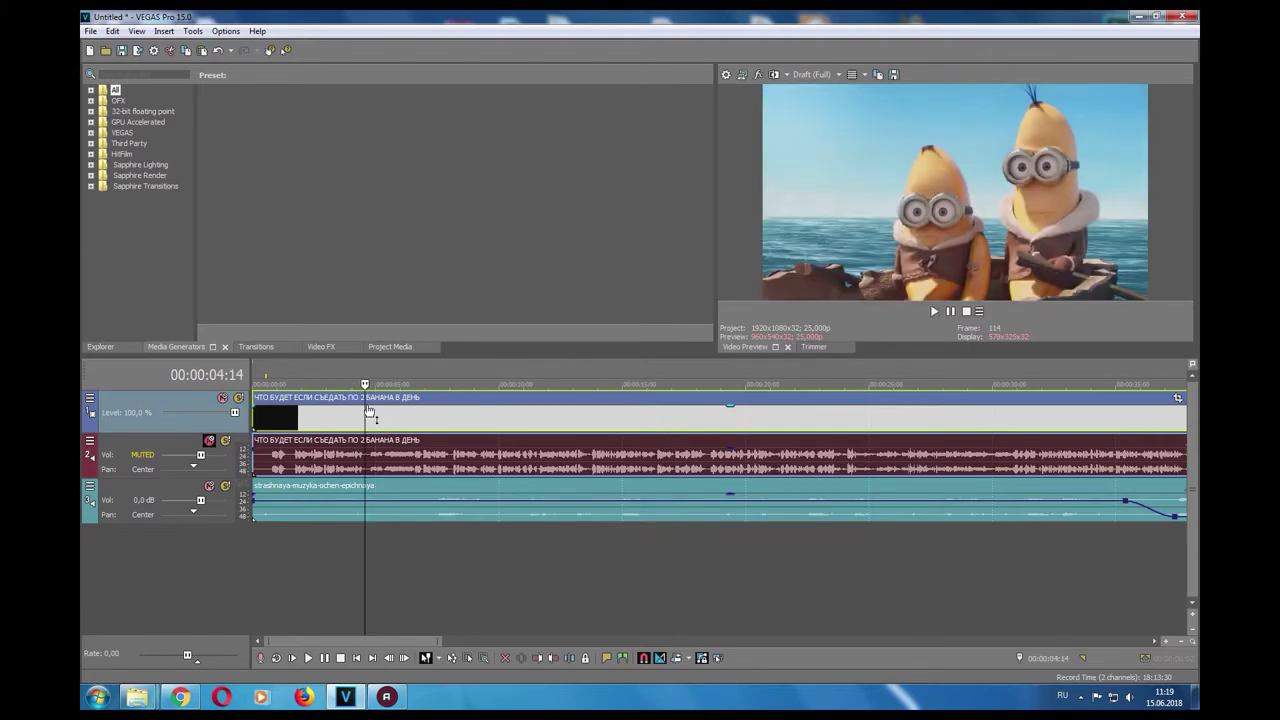
{"action": "scroll", "coordinate": [378, 437], "scroll_direction": "up", "scroll_amount": 5}
{"action": "left_click", "coordinate": [737, 417]}
{"action": "key", "text": "s"}
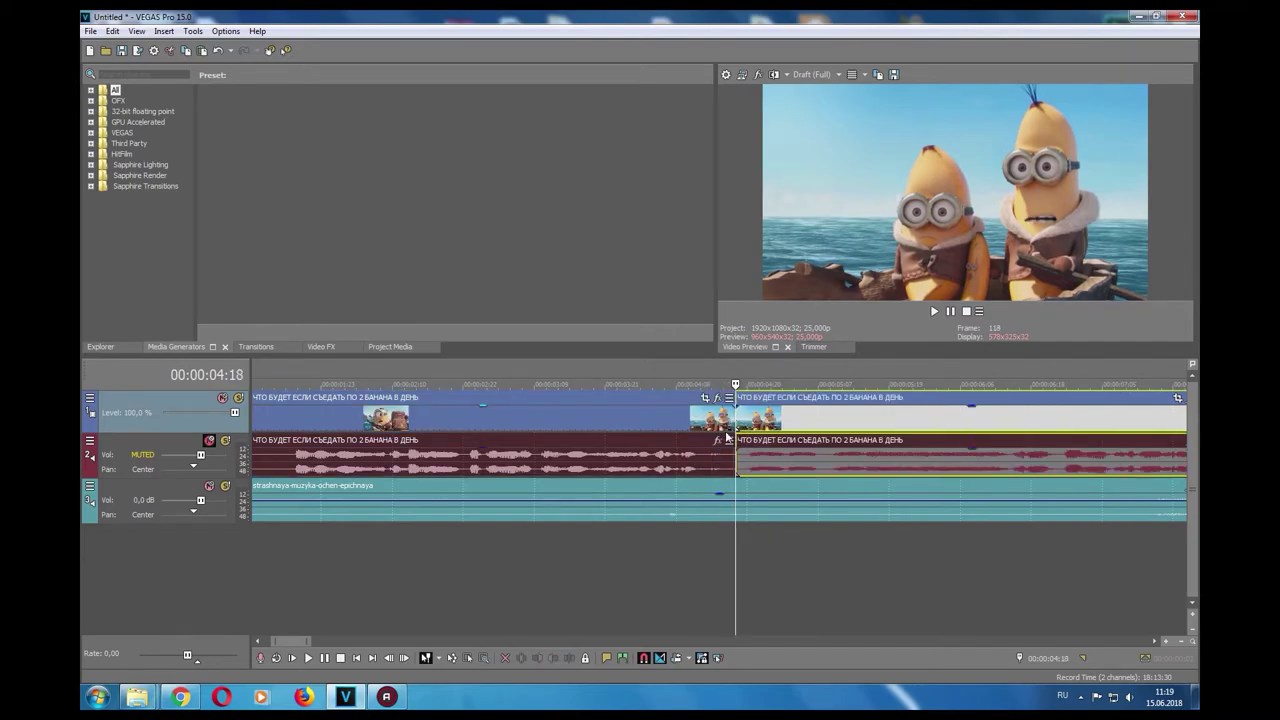
Examine the media generators in the All, OFX, VEGAS and GPU Accelerated categories.
{"action": "left_click", "coordinate": [91, 100]}
{"action": "left_click", "coordinate": [91, 100]}
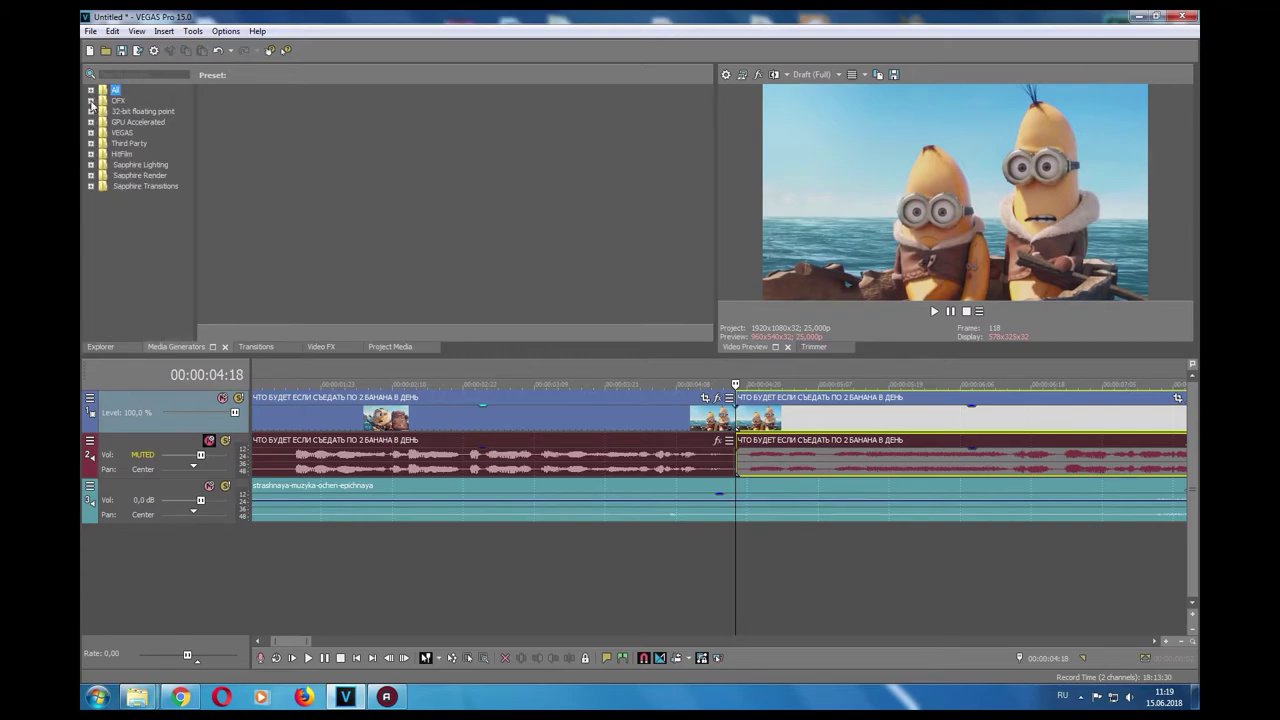
{"action": "left_click", "coordinate": [91, 91]}
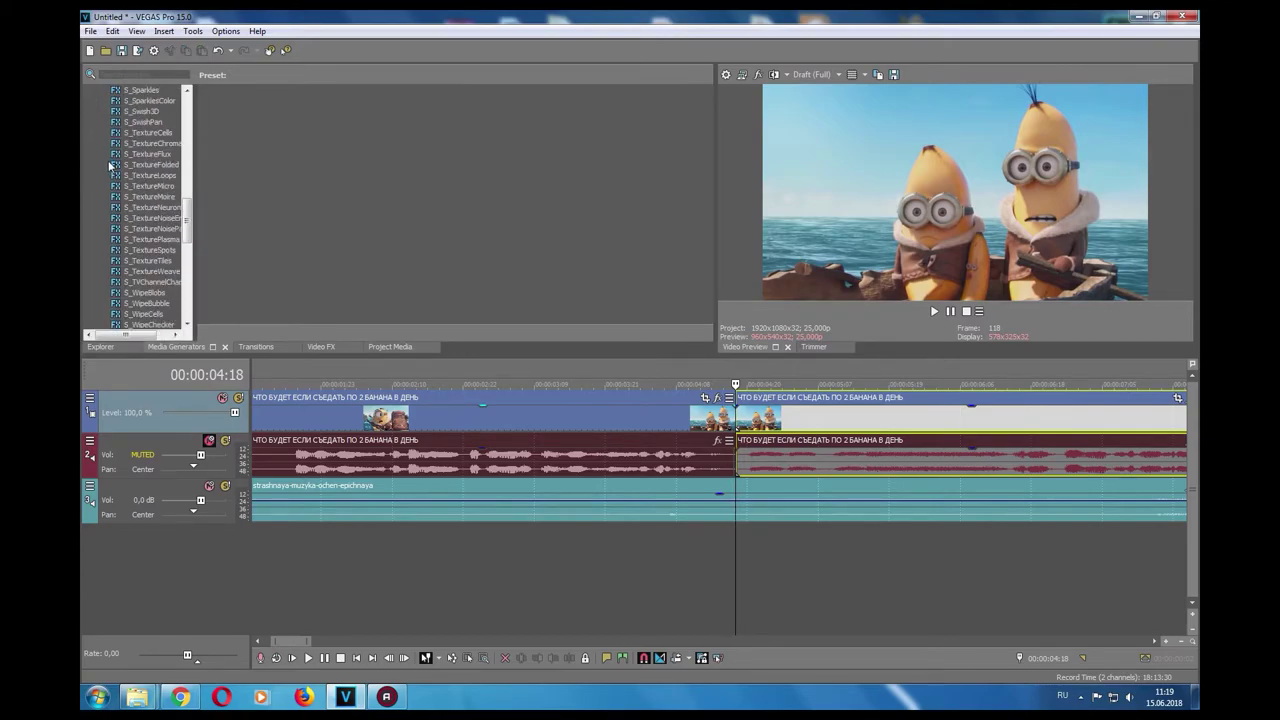
{"action": "left_click", "coordinate": [91, 91]}
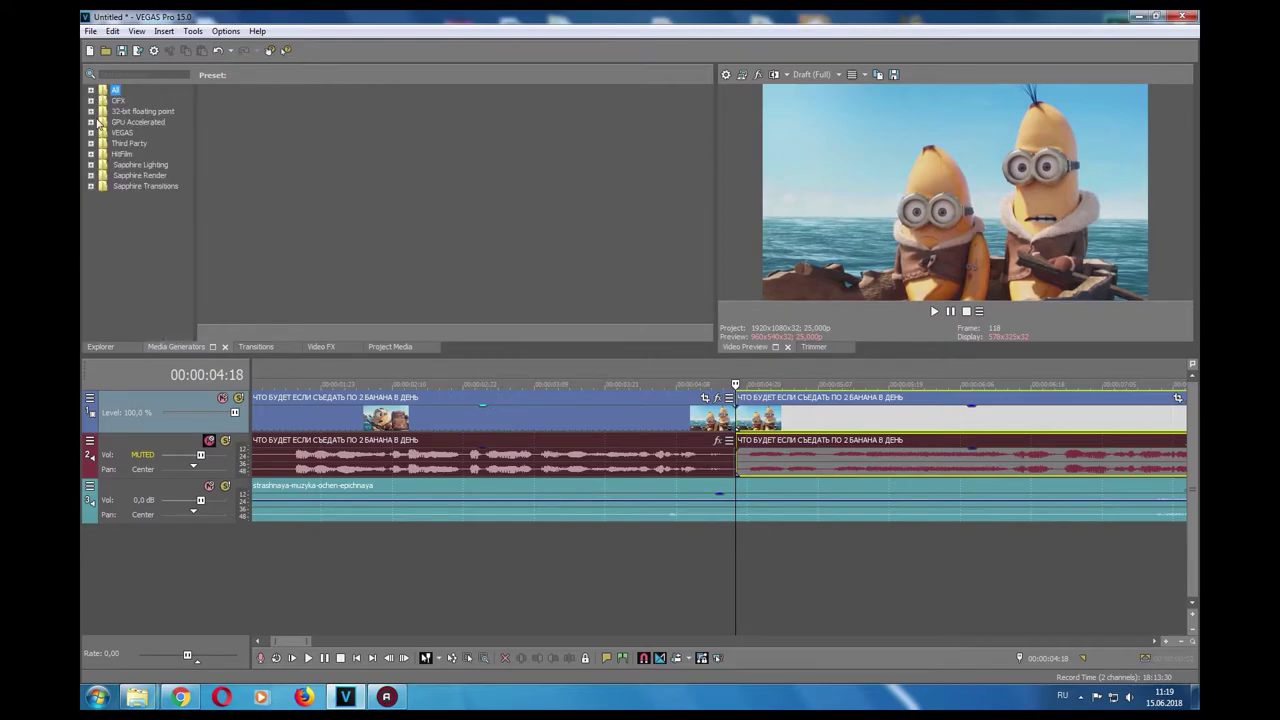
{"action": "left_click", "coordinate": [92, 101]}
{"action": "scroll", "coordinate": [101, 116], "scroll_direction": "down", "scroll_amount": 20}
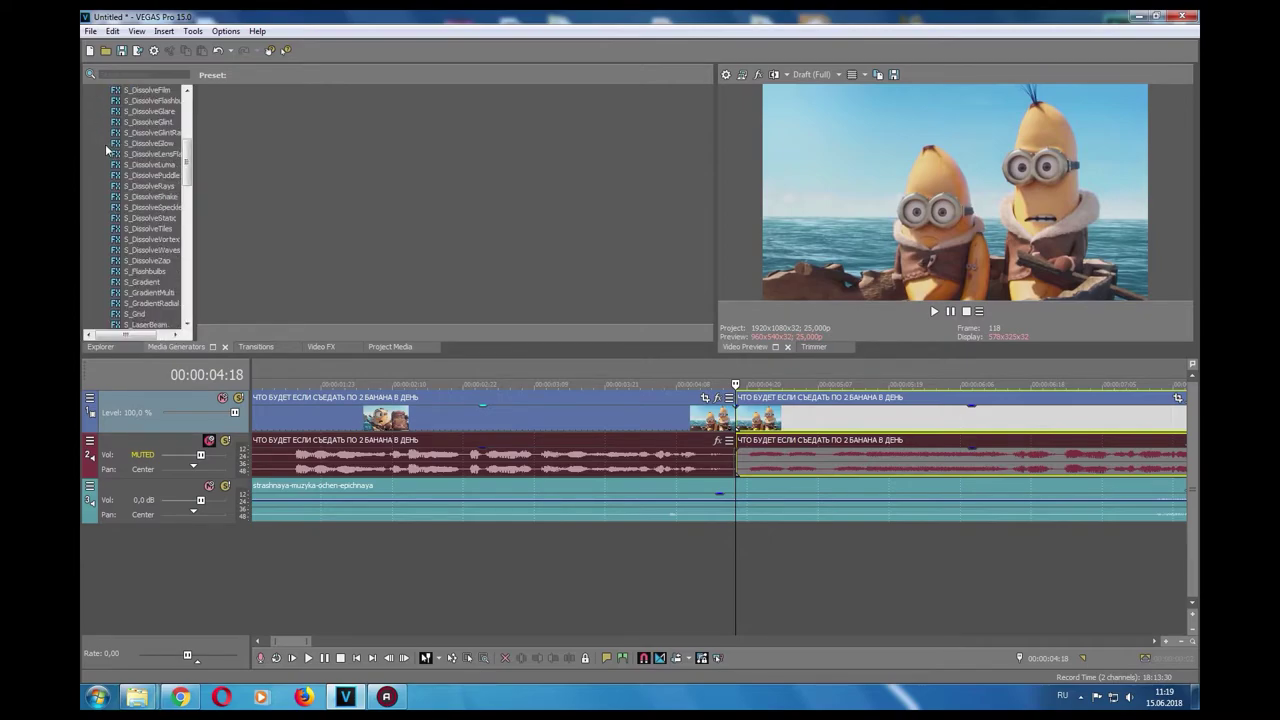
{"action": "scroll", "coordinate": [99, 126], "scroll_direction": "up", "scroll_amount": 20}
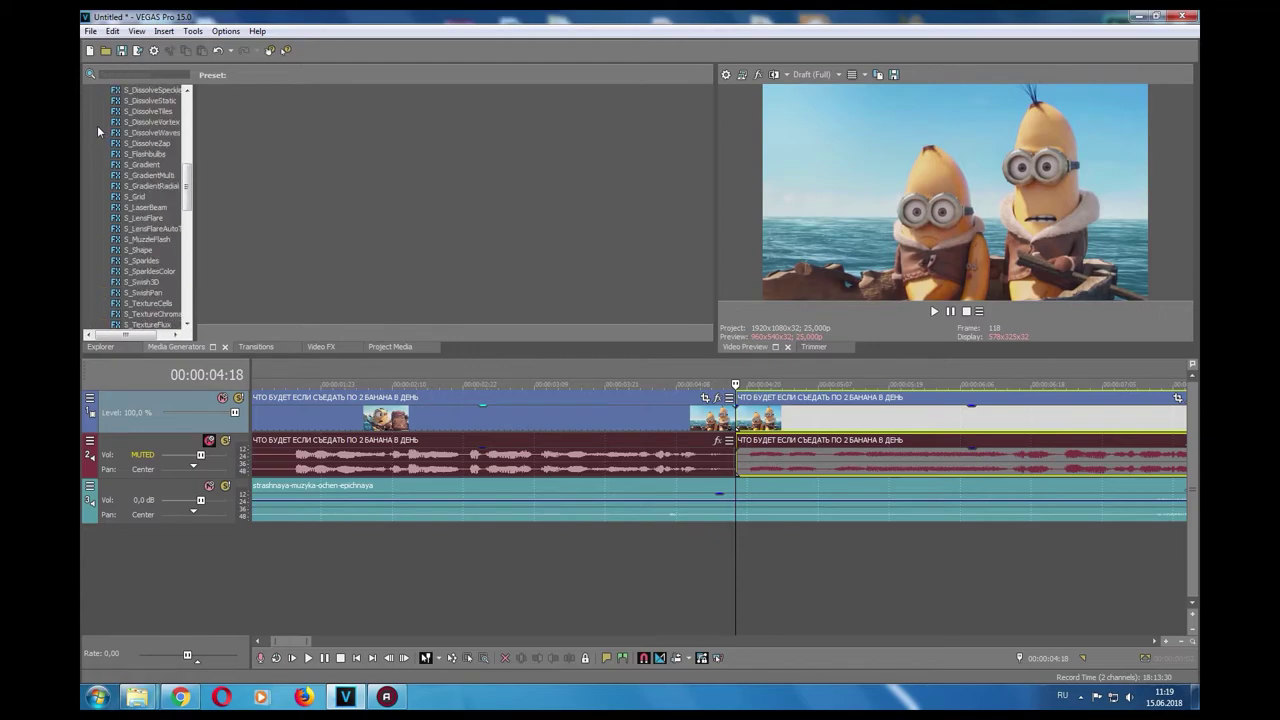
{"action": "left_click", "coordinate": [91, 101]}
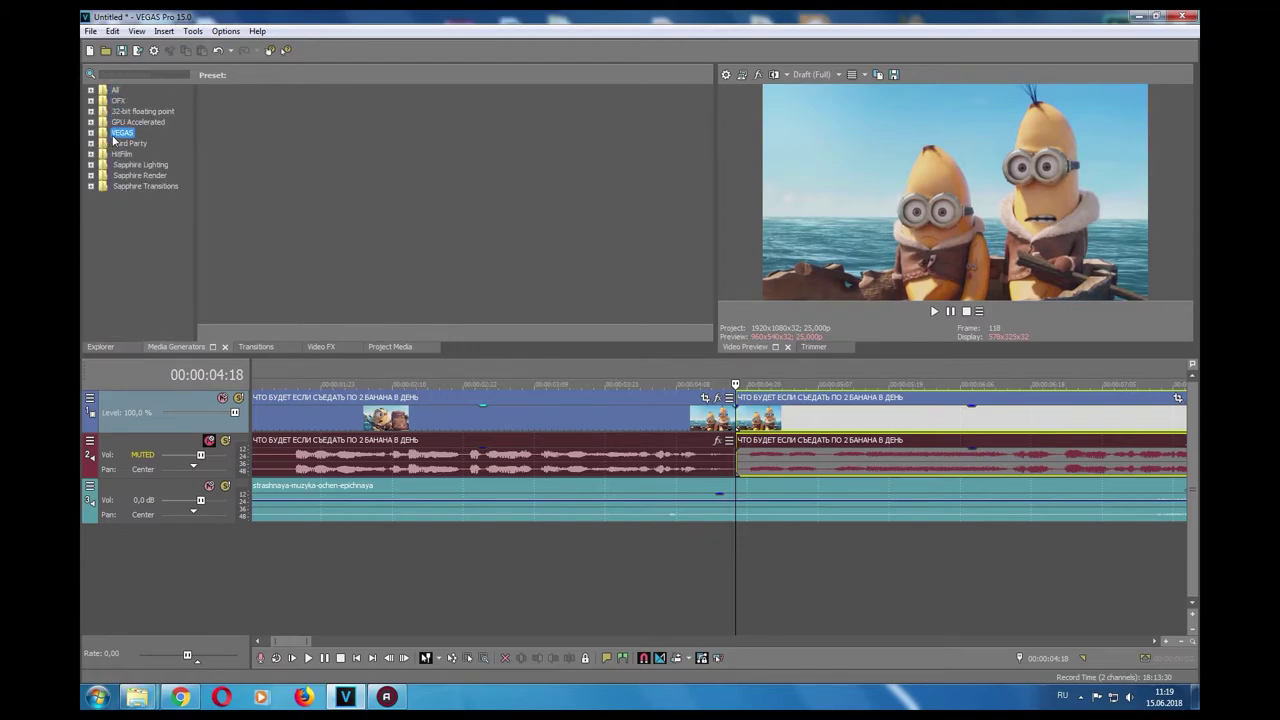
{"action": "left_click", "coordinate": [91, 133]}
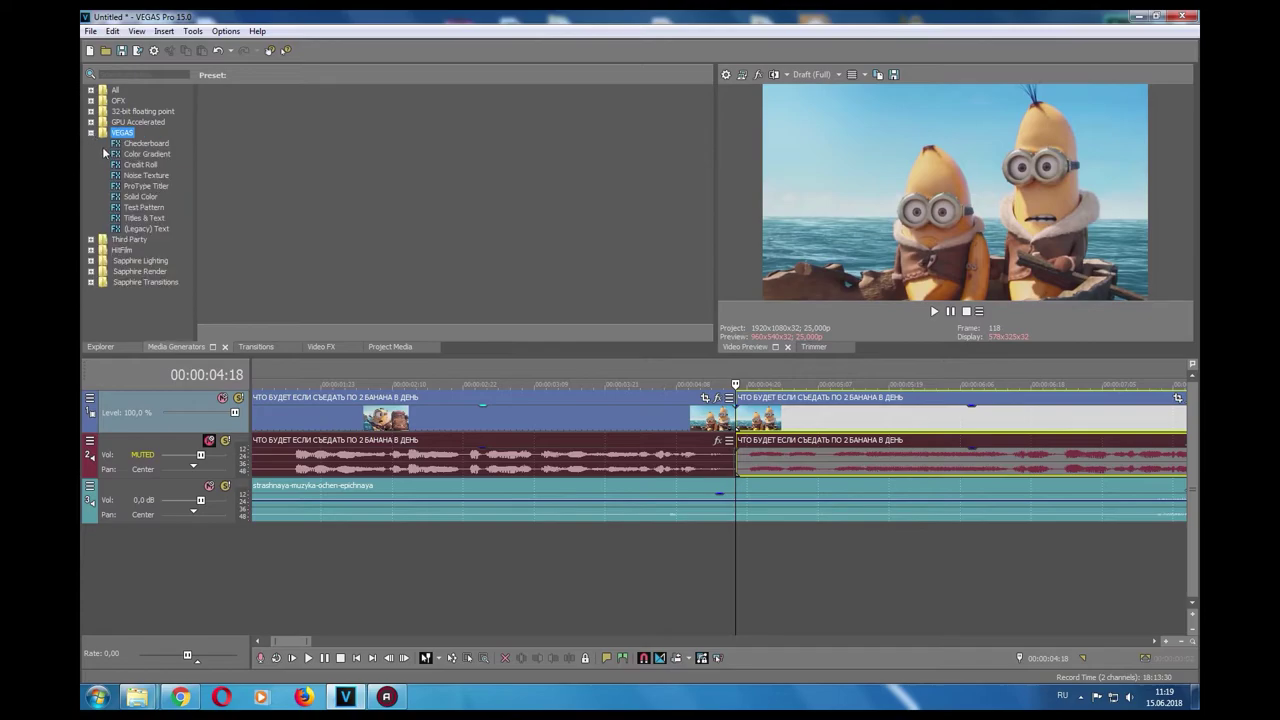
{"action": "left_click", "coordinate": [91, 122]}
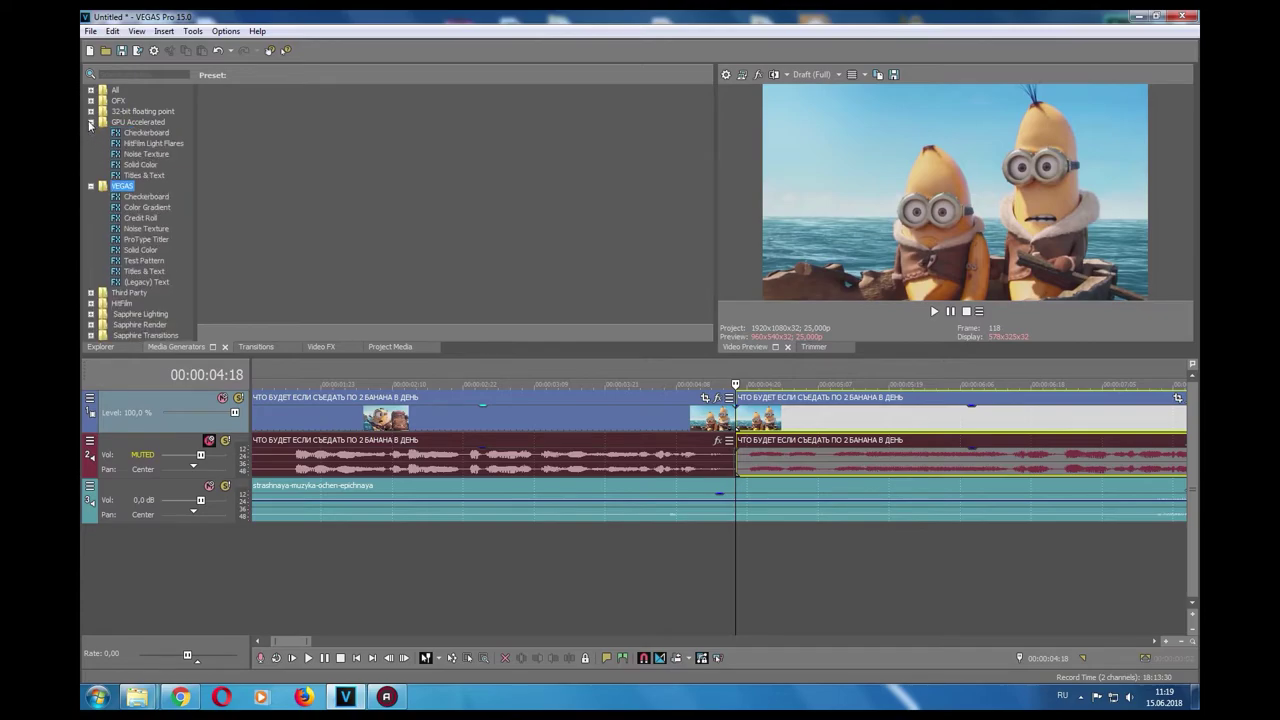
{"action": "left_click", "coordinate": [91, 122]}
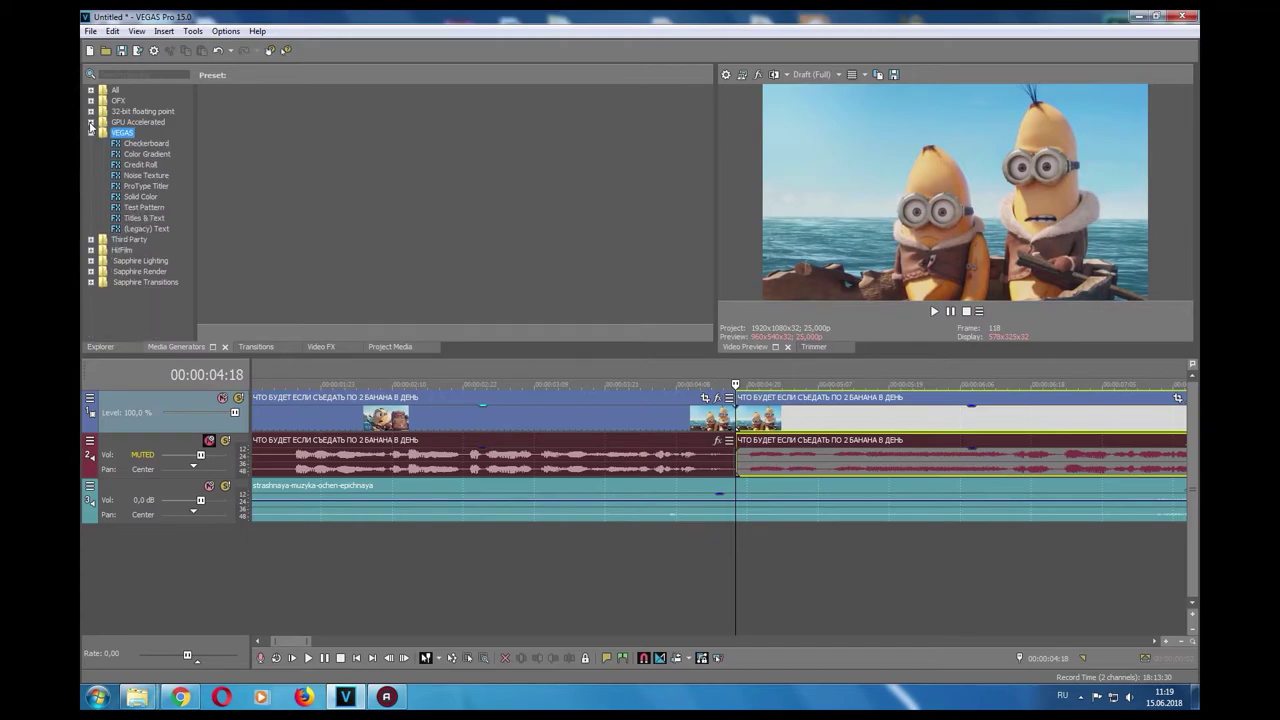
{"action": "left_click", "coordinate": [91, 133]}
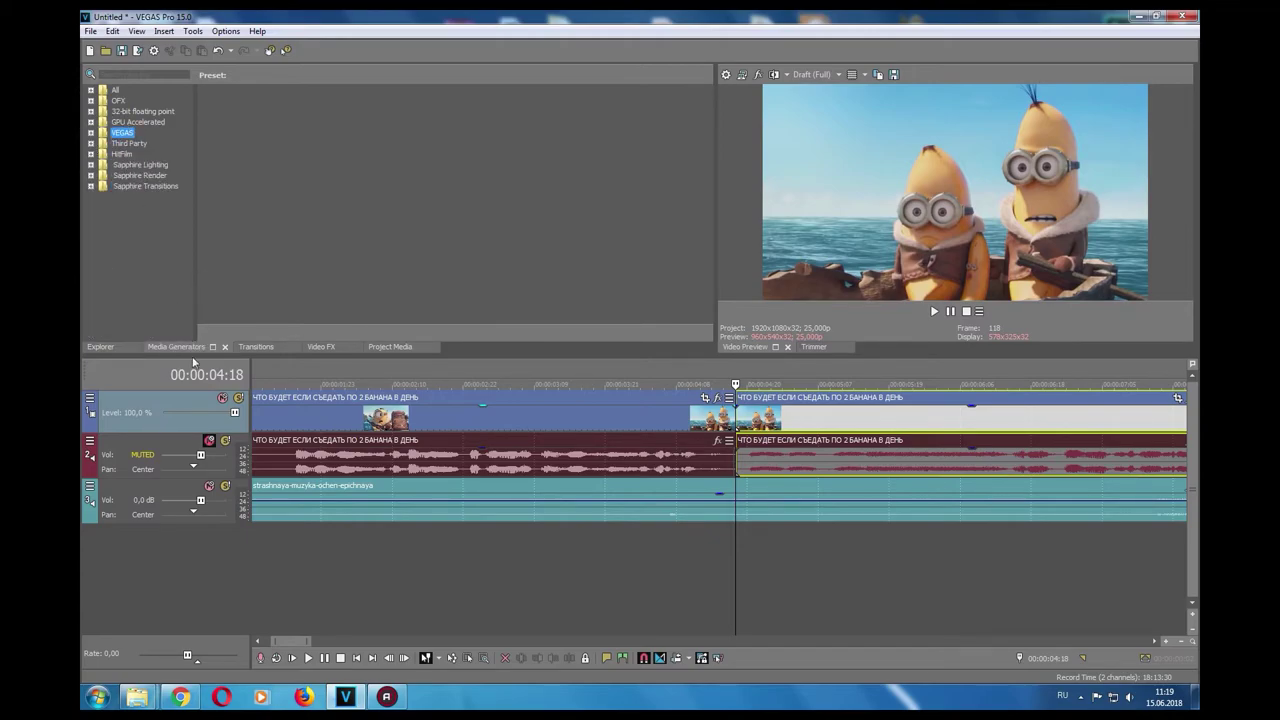
Look over the Video FX, Project Media, Transitions and Media Generators collections.
{"action": "left_click", "coordinate": [324, 347]}
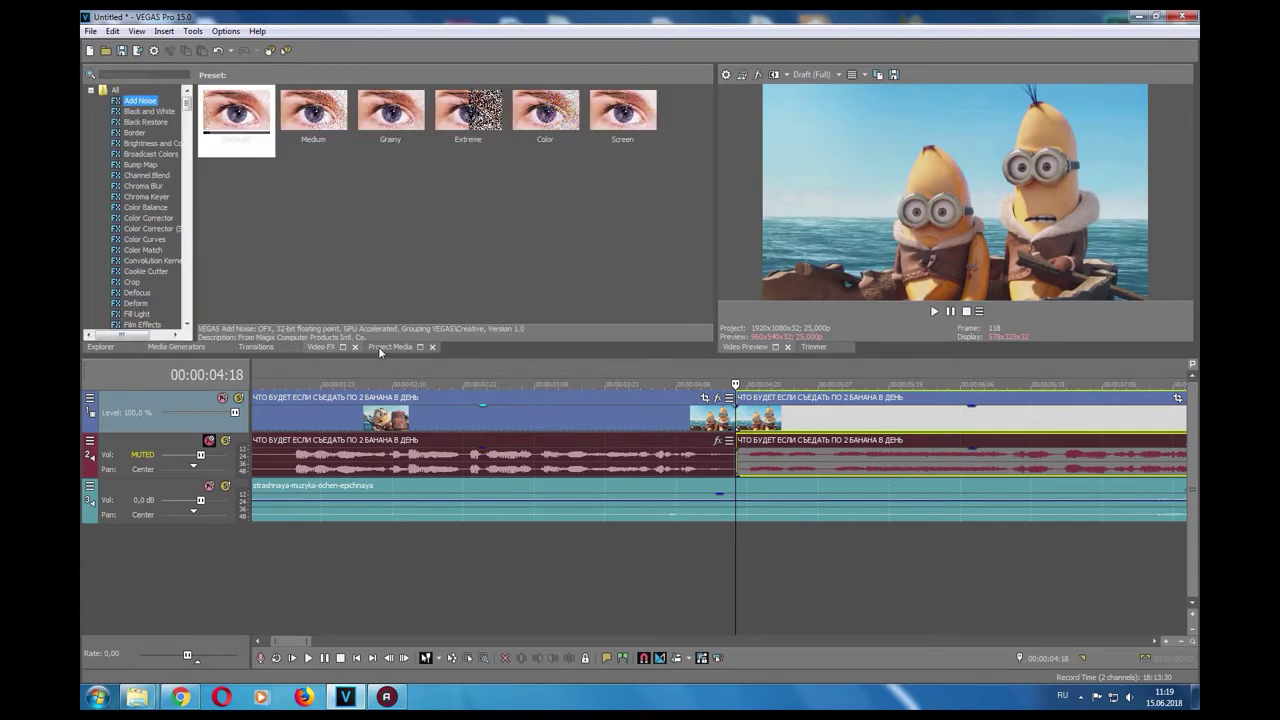
{"action": "left_click", "coordinate": [379, 348]}
{"action": "left_click", "coordinate": [316, 348]}
{"action": "left_click", "coordinate": [246, 348]}
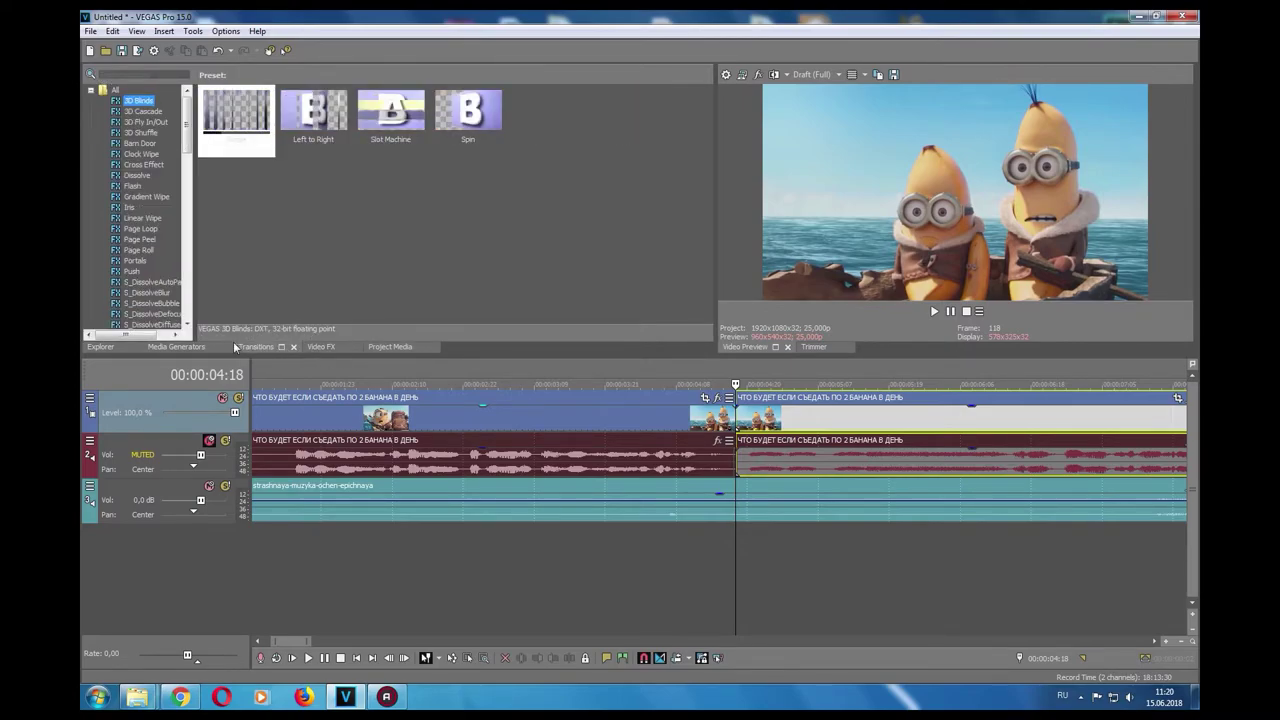
{"action": "left_click", "coordinate": [176, 347]}
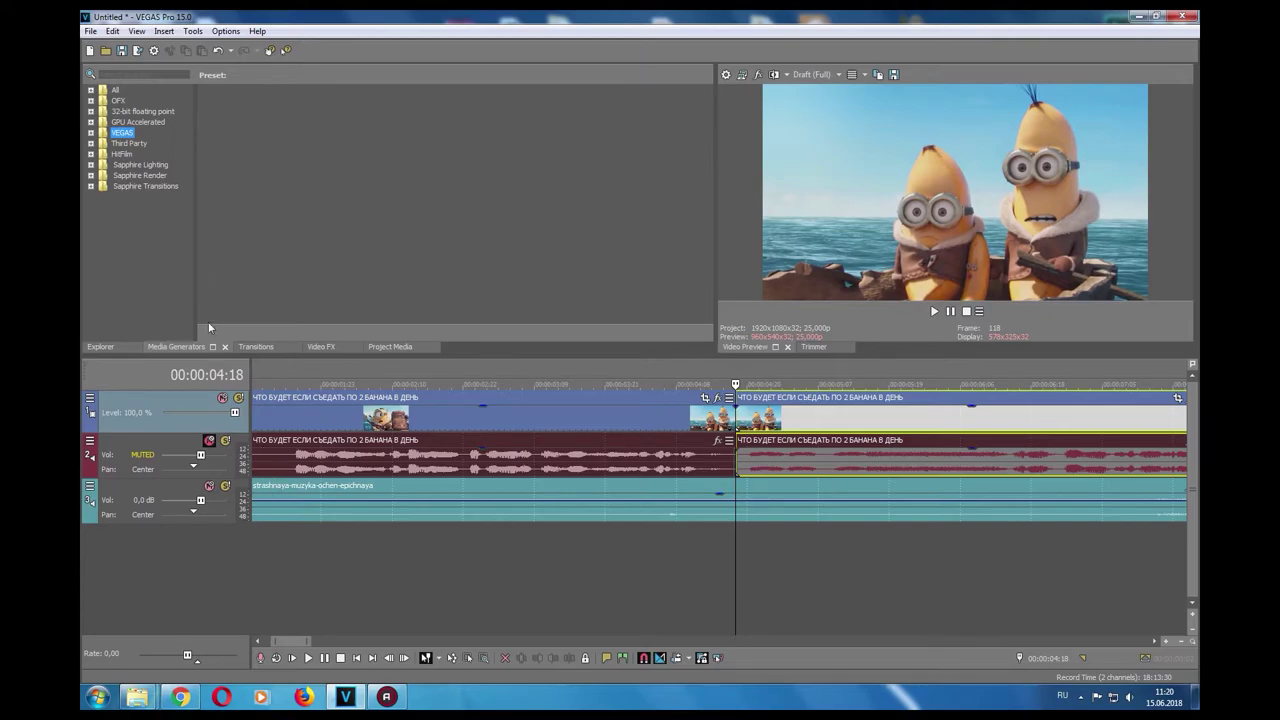
Apply the 3D Cascade transition with the Top to Bottom preset at the cut between the two video clips.
{"action": "left_click", "coordinate": [272, 347]}
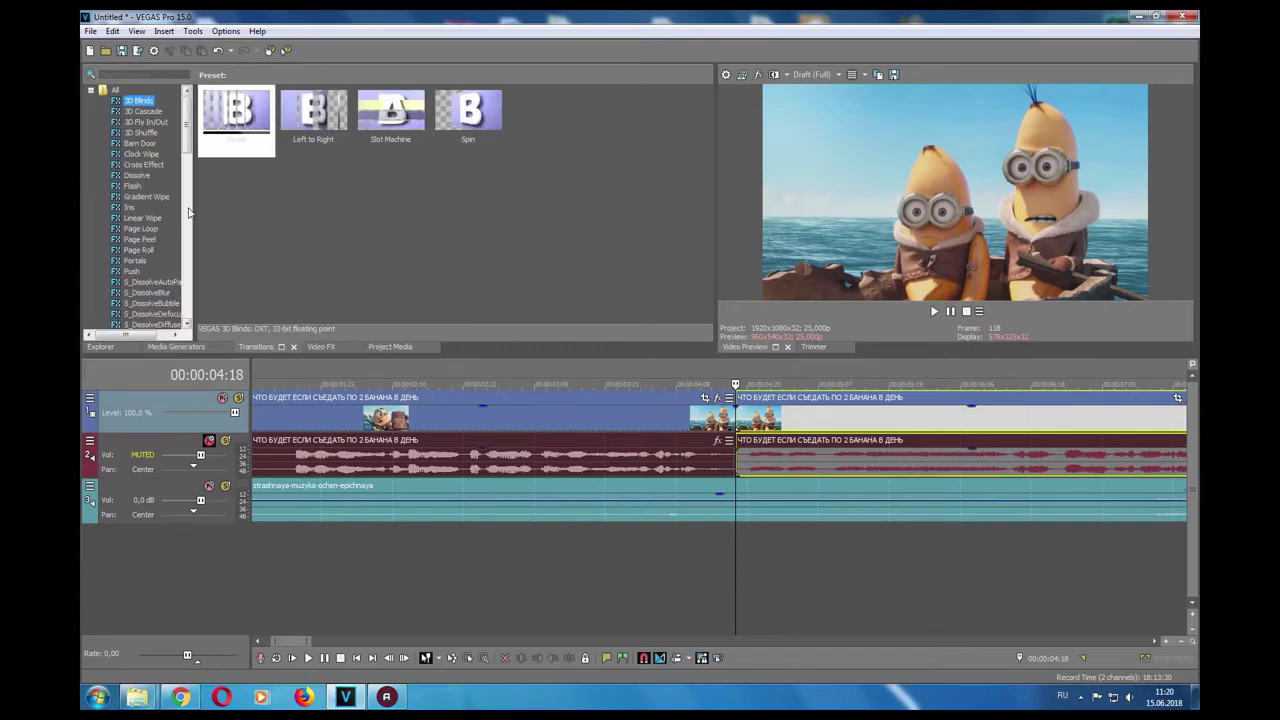
{"action": "key", "text": "Down"}
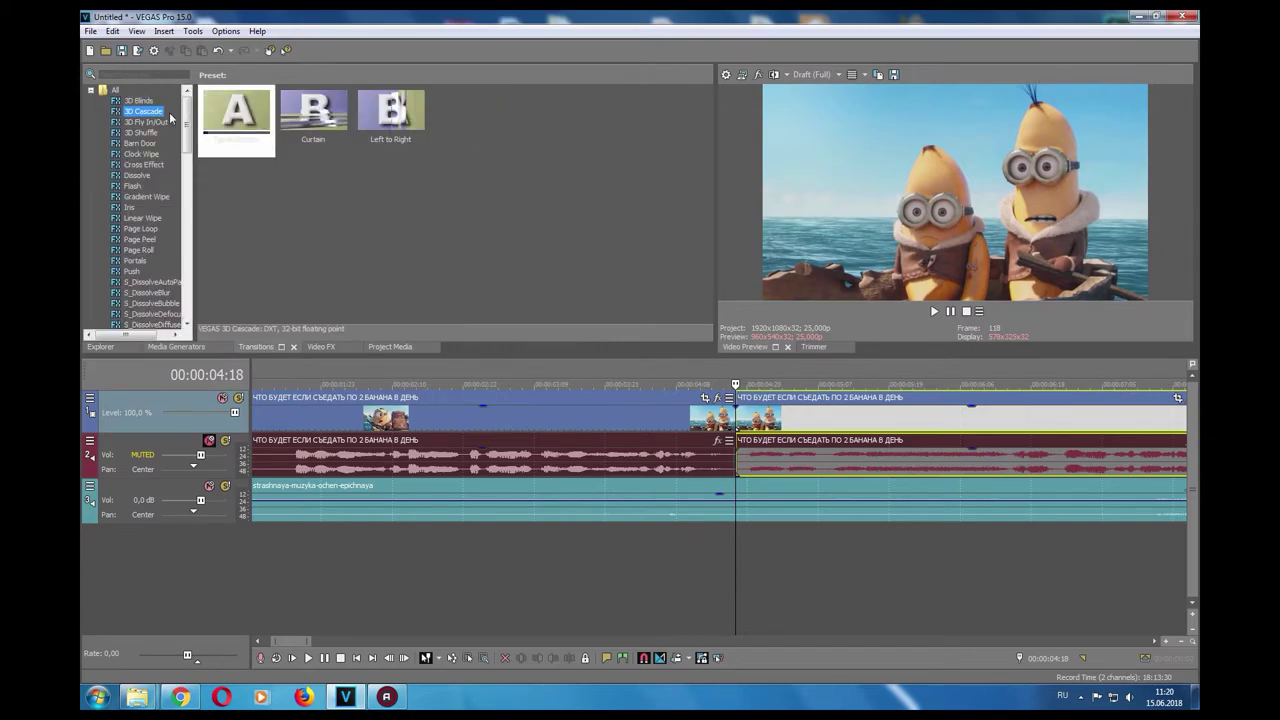
{"action": "left_click_drag", "start_coordinate": [229, 118], "coordinate": [649, 349]}
{"action": "left_click_drag", "start_coordinate": [746, 418], "coordinate": [741, 419]}
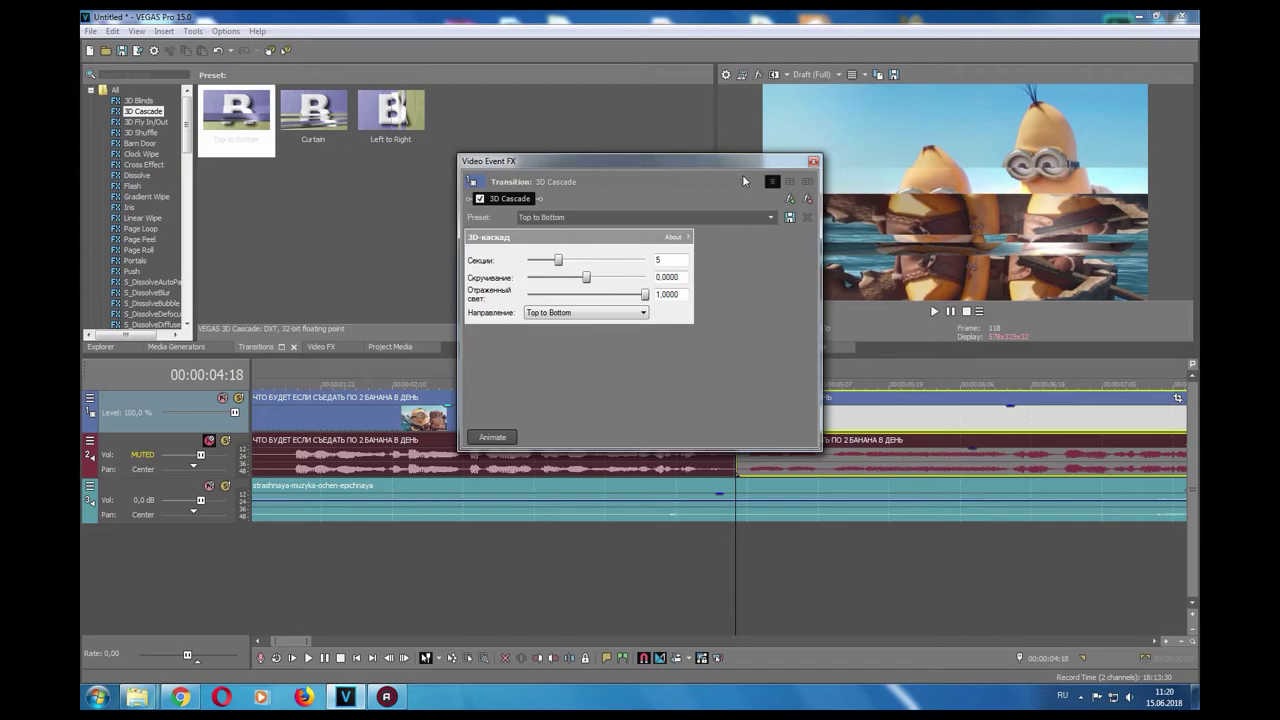
{"action": "left_click_drag", "start_coordinate": [722, 165], "coordinate": [566, 197]}
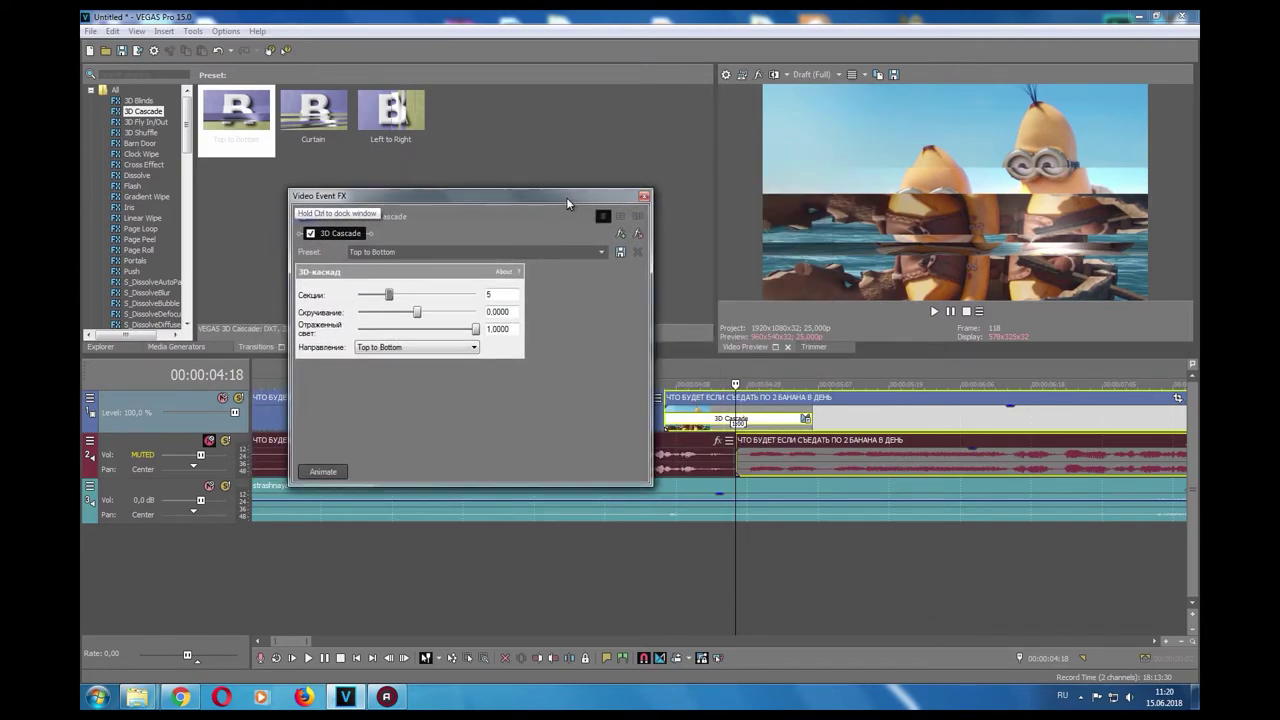
{"action": "left_click", "coordinate": [642, 194]}
Shorten the 3D Cascade transition from both ends and preview it.
{"action": "left_click_drag", "start_coordinate": [808, 420], "coordinate": [746, 432]}
{"action": "left_click_drag", "start_coordinate": [723, 430], "coordinate": [711, 429]}
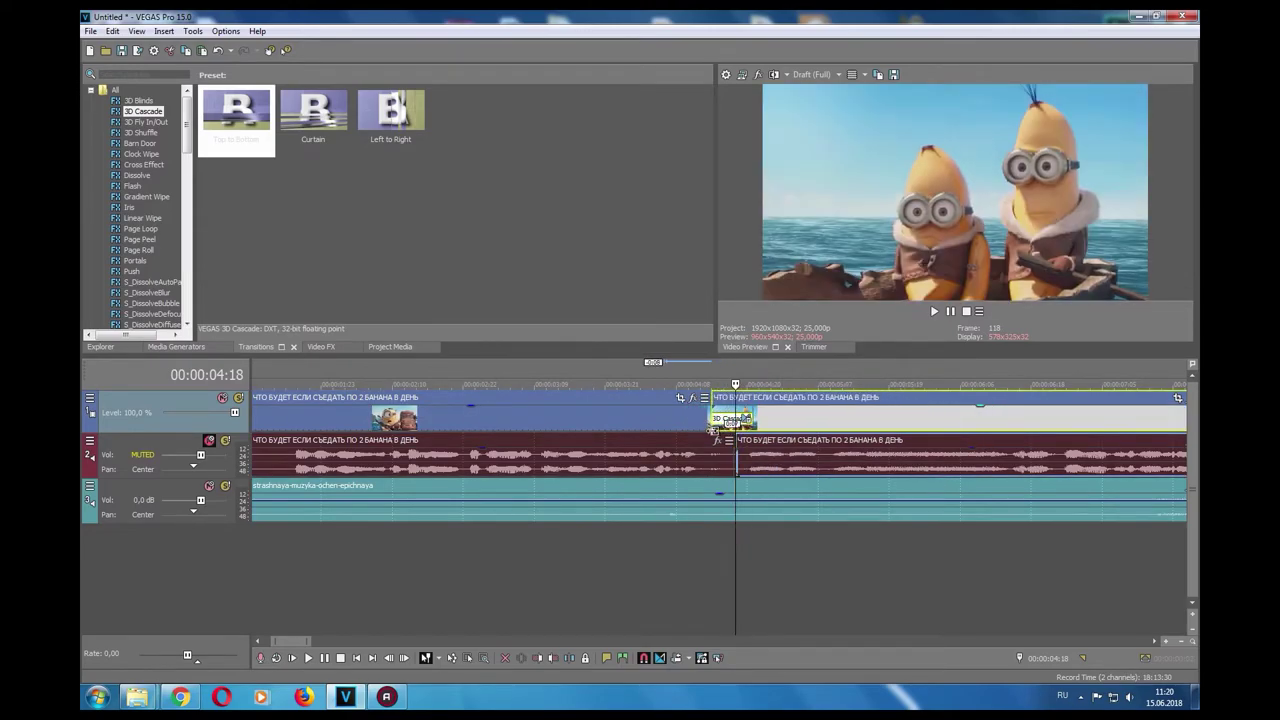
{"action": "left_click", "coordinate": [706, 428]}
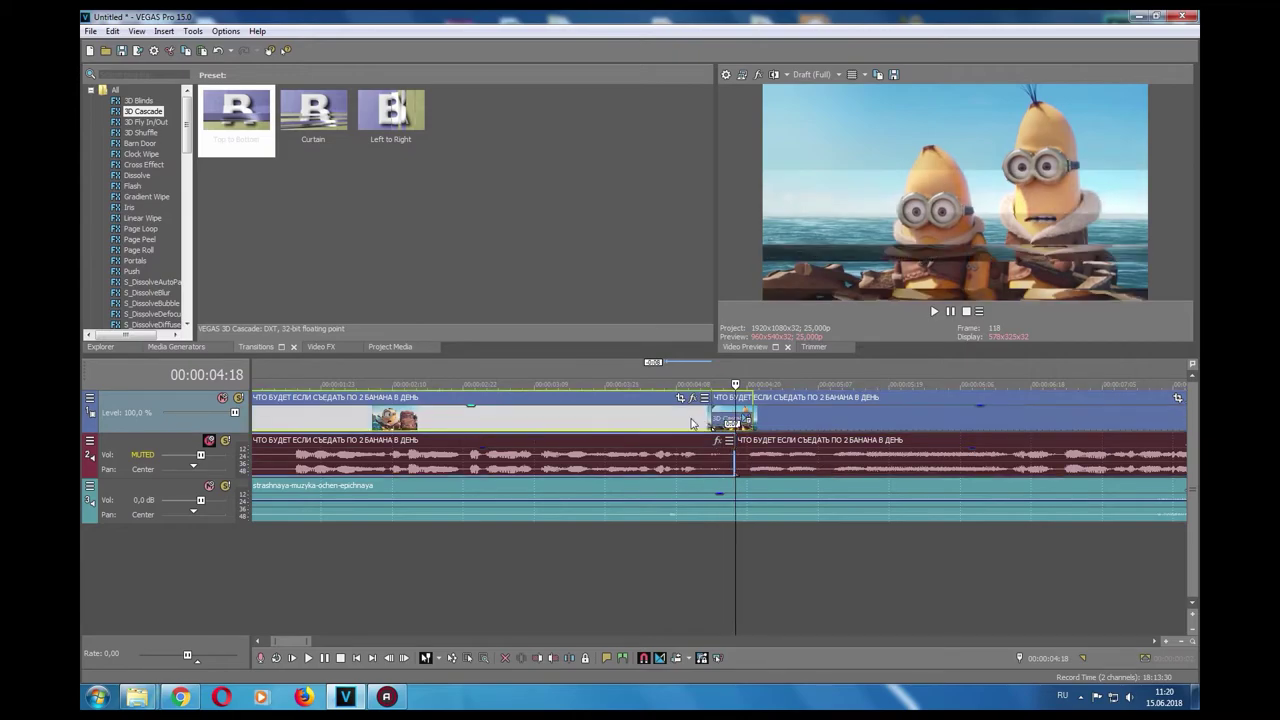
{"action": "key", "text": "space"}
{"action": "key", "text": "space"}
Lengthen the 3D Cascade transition at both ends to about 1:00 and preview it from 00:00:03:22.
{"action": "left_click_drag", "start_coordinate": [703, 423], "coordinate": [657, 423]}
{"action": "left_click_drag", "start_coordinate": [752, 423], "coordinate": [812, 421]}
{"action": "scroll", "coordinate": [665, 420], "scroll_direction": "down", "scroll_amount": 5}
{"action": "scroll", "coordinate": [665, 413], "scroll_direction": "up", "scroll_amount": 3}
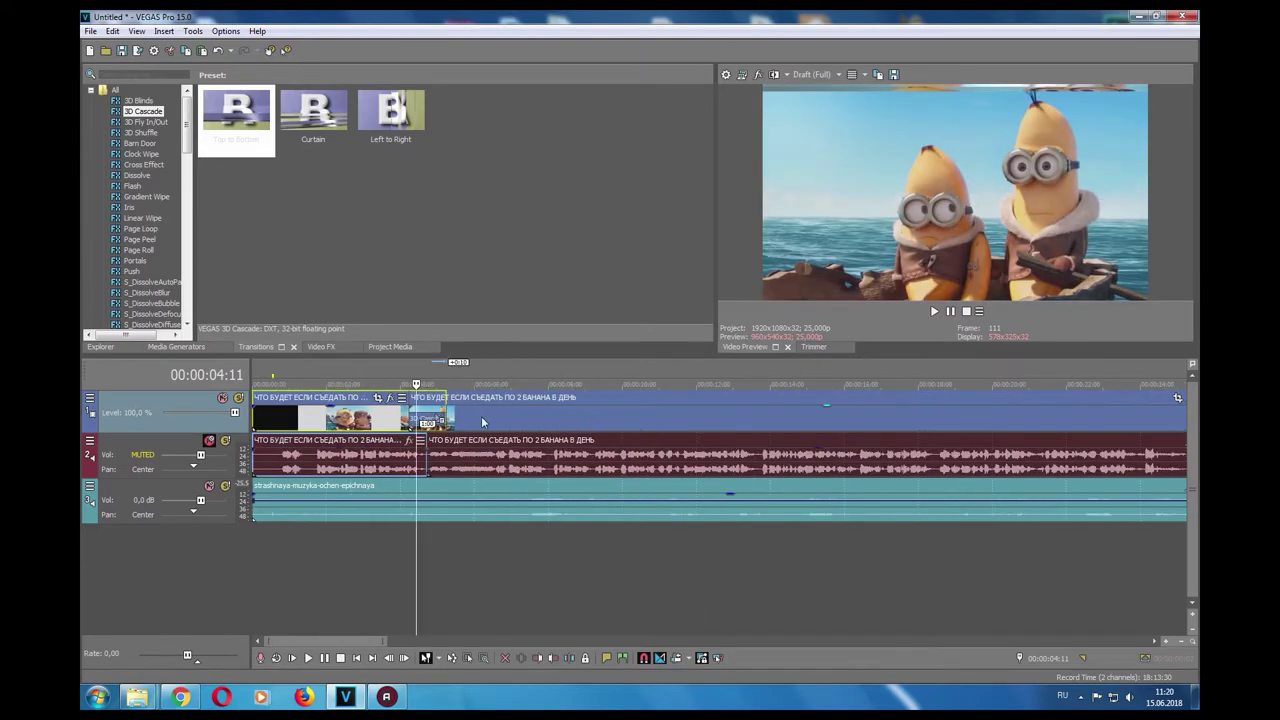
{"action": "left_click", "coordinate": [540, 421]}
{"action": "key", "text": "space"}
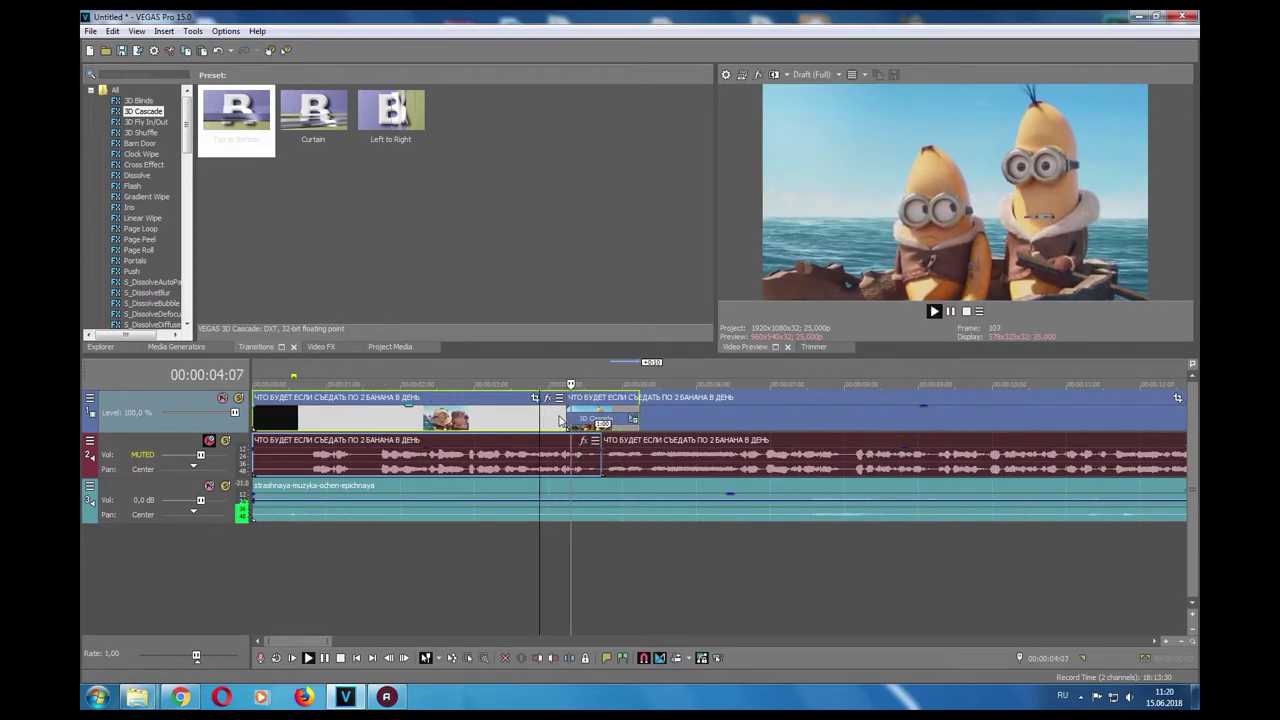
{"action": "key", "text": "space"}
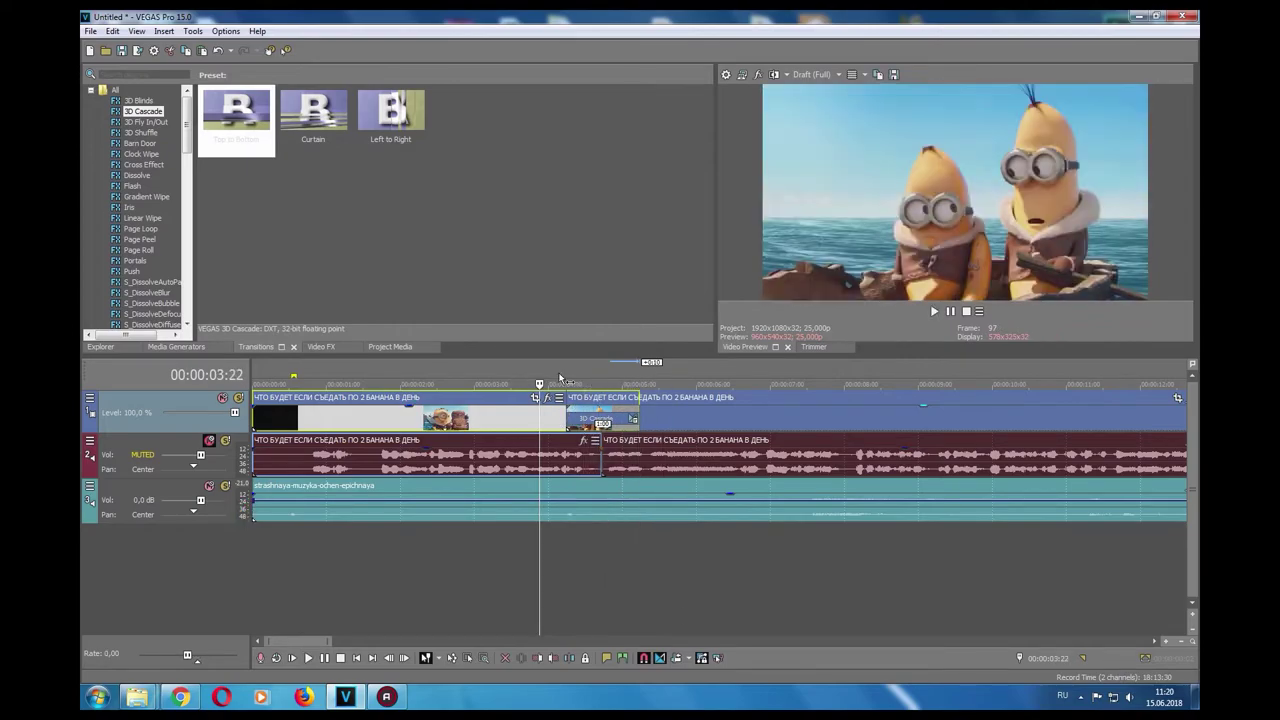
Undo the length changes and the 3D Cascade transition between the video clips.
{"action": "key", "text": "ctrl+z"}
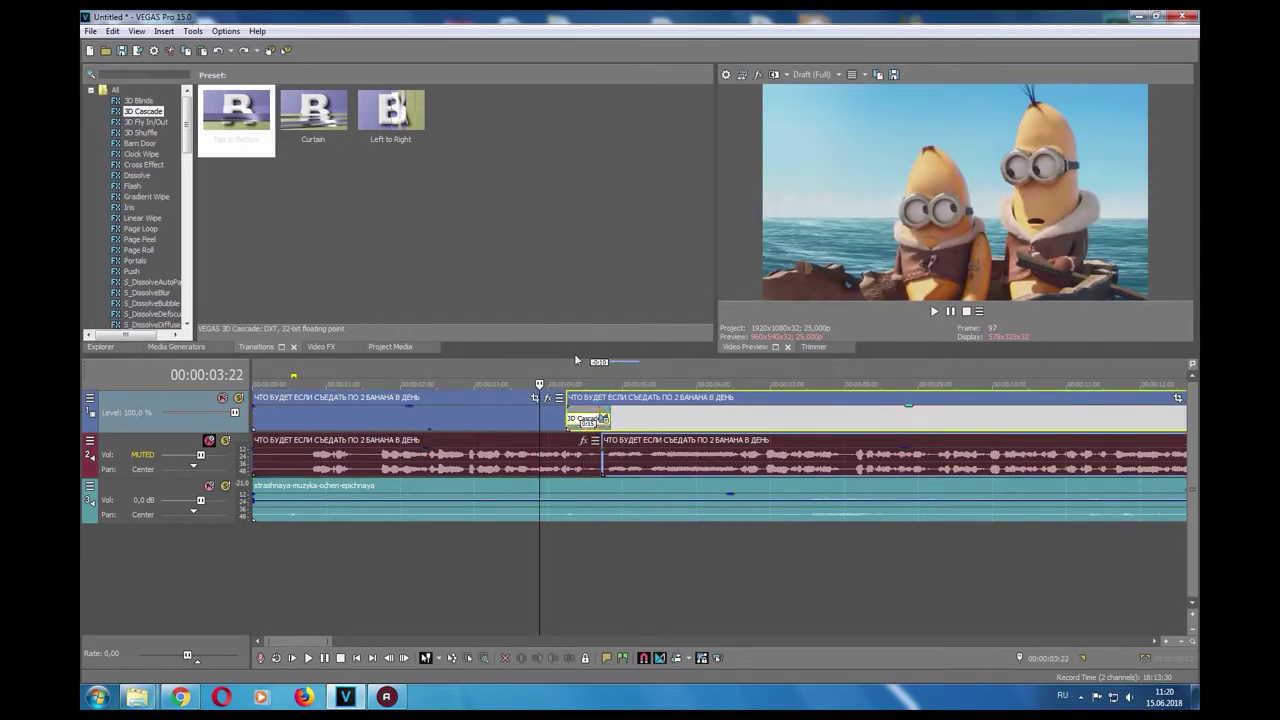
{"action": "key", "text": "ctrl+z"}
{"action": "key", "text": "ctrl+z"}
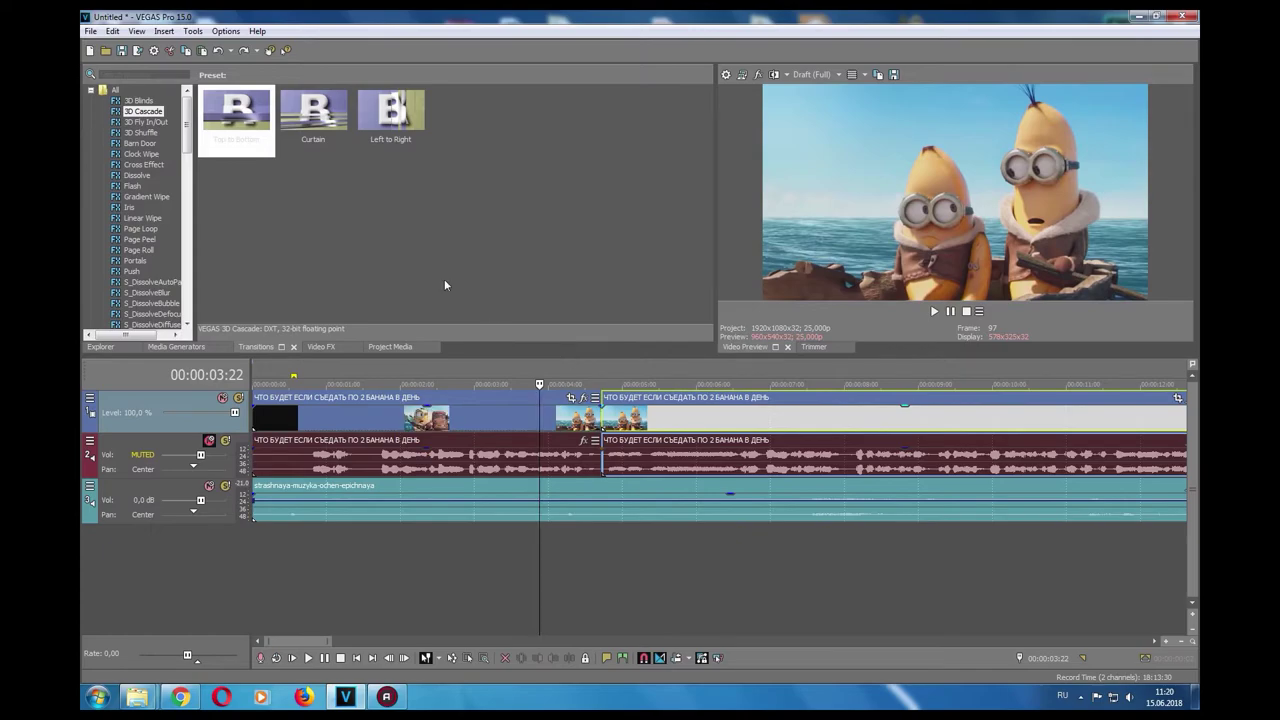
Apply the default Iris transition at the cut between the video clips and preview it from its start.
{"action": "left_click", "coordinate": [127, 207]}
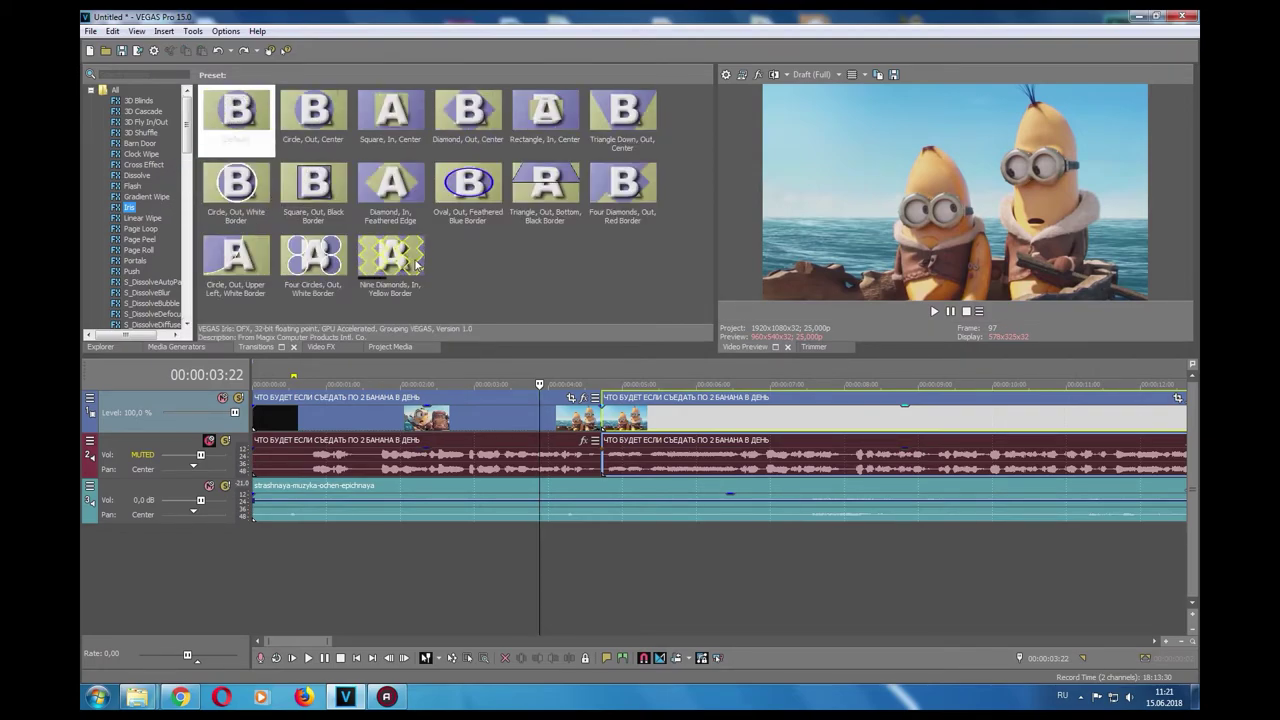
{"action": "left_click", "coordinate": [237, 115]}
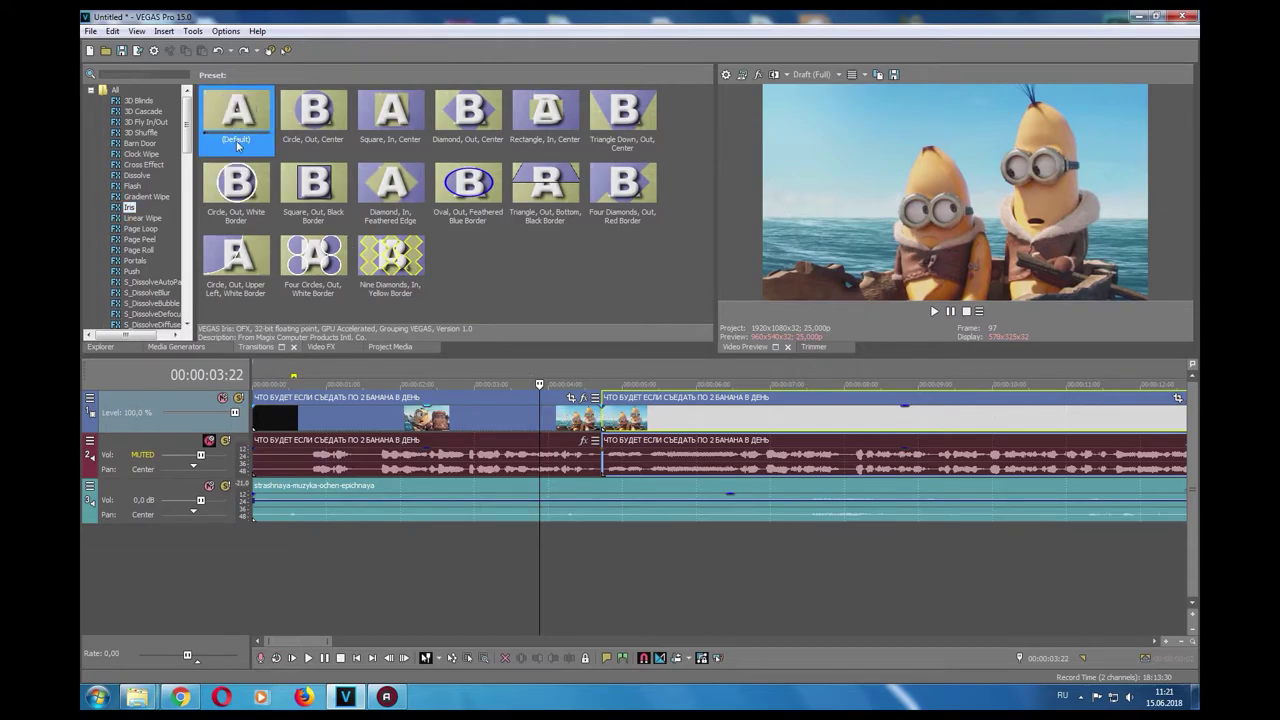
{"action": "left_click_drag", "start_coordinate": [603, 419], "coordinate": [594, 411]}
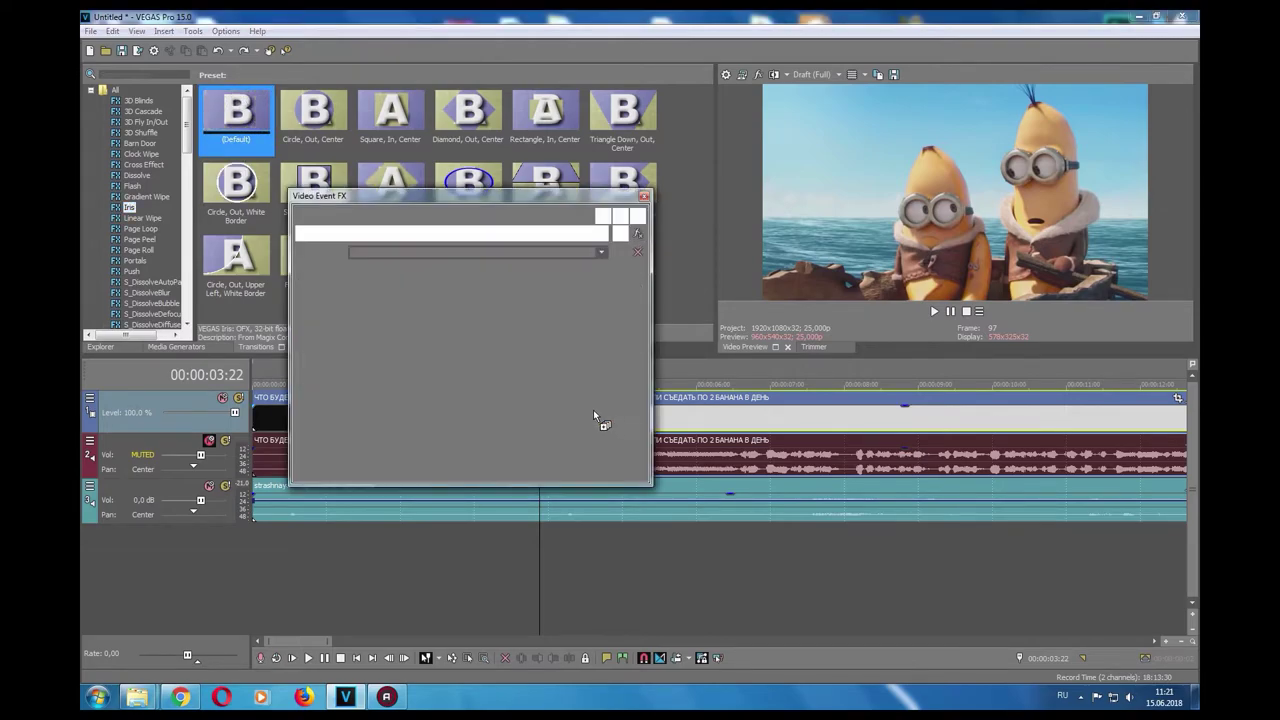
{"action": "left_click", "coordinate": [644, 198]}
{"action": "key", "text": "space"}
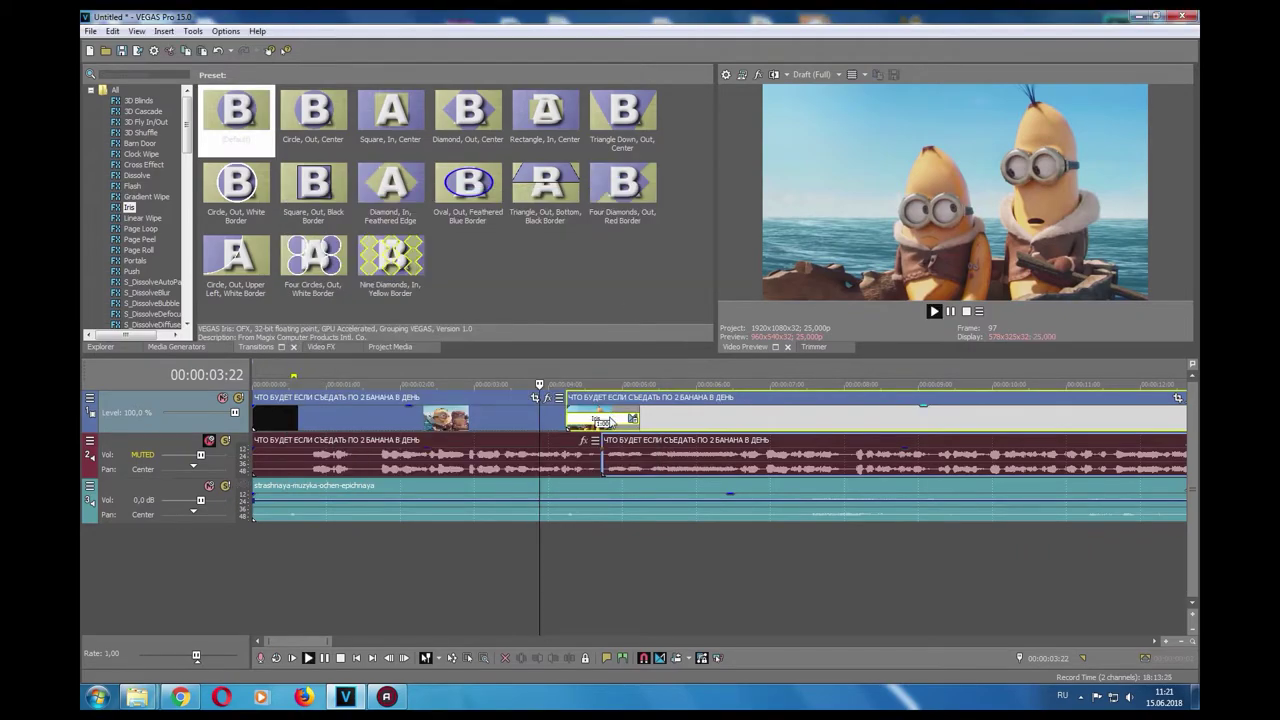
{"action": "key", "text": "space"}
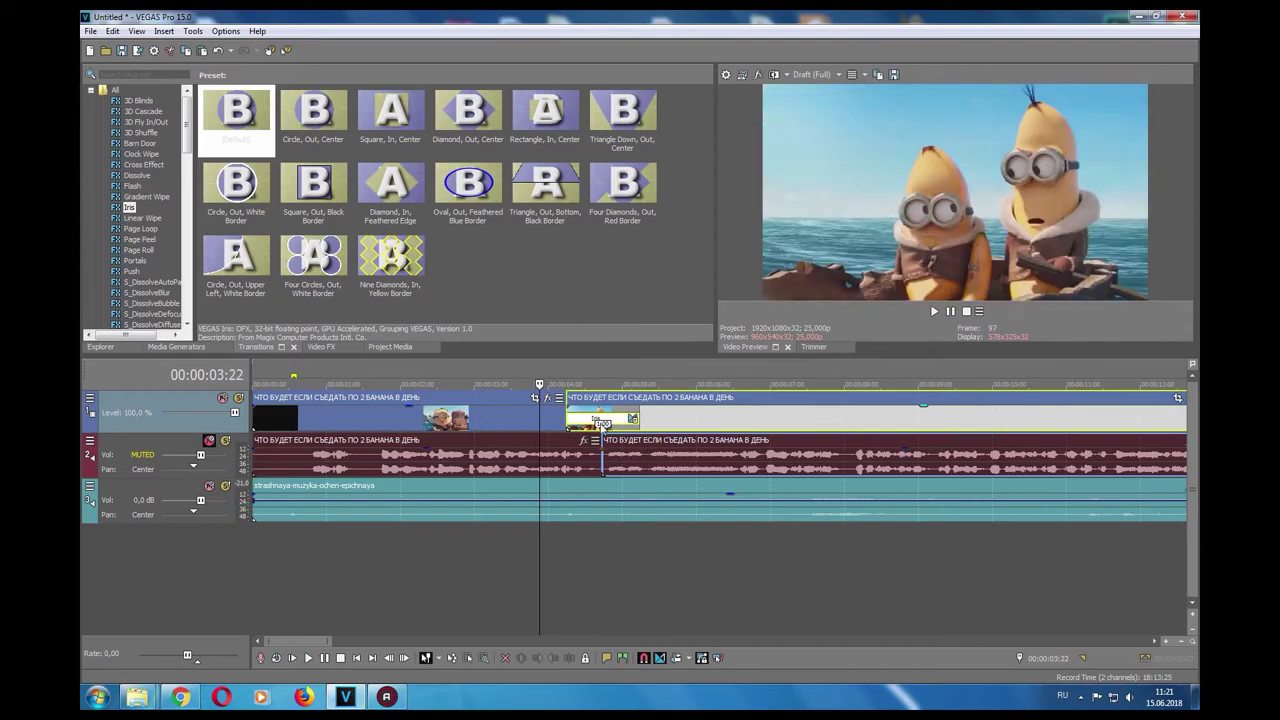
{"action": "left_click", "coordinate": [565, 412]}
{"action": "key", "text": "space"}
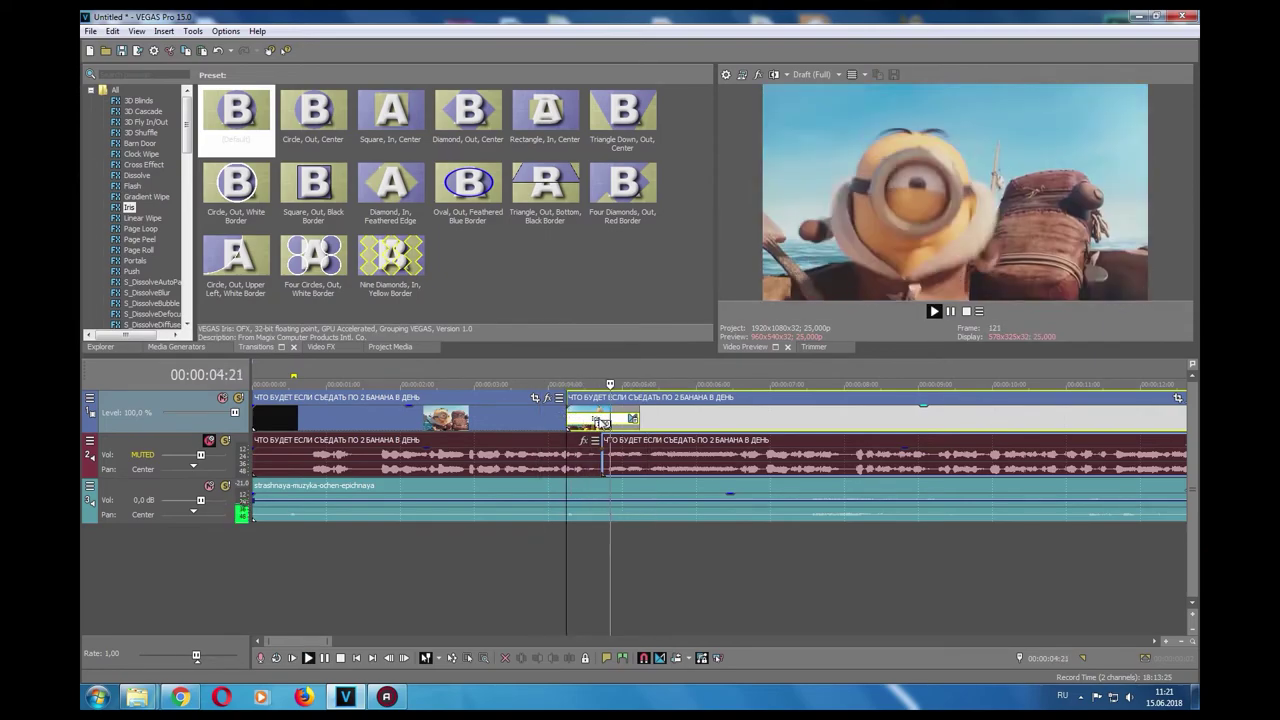
{"action": "key", "text": "space"}
Extend the end of the Iris transition to a length of about 2:21 and preview it.
{"action": "left_click_drag", "start_coordinate": [629, 427], "coordinate": [772, 426]}
{"action": "key", "text": "space"}
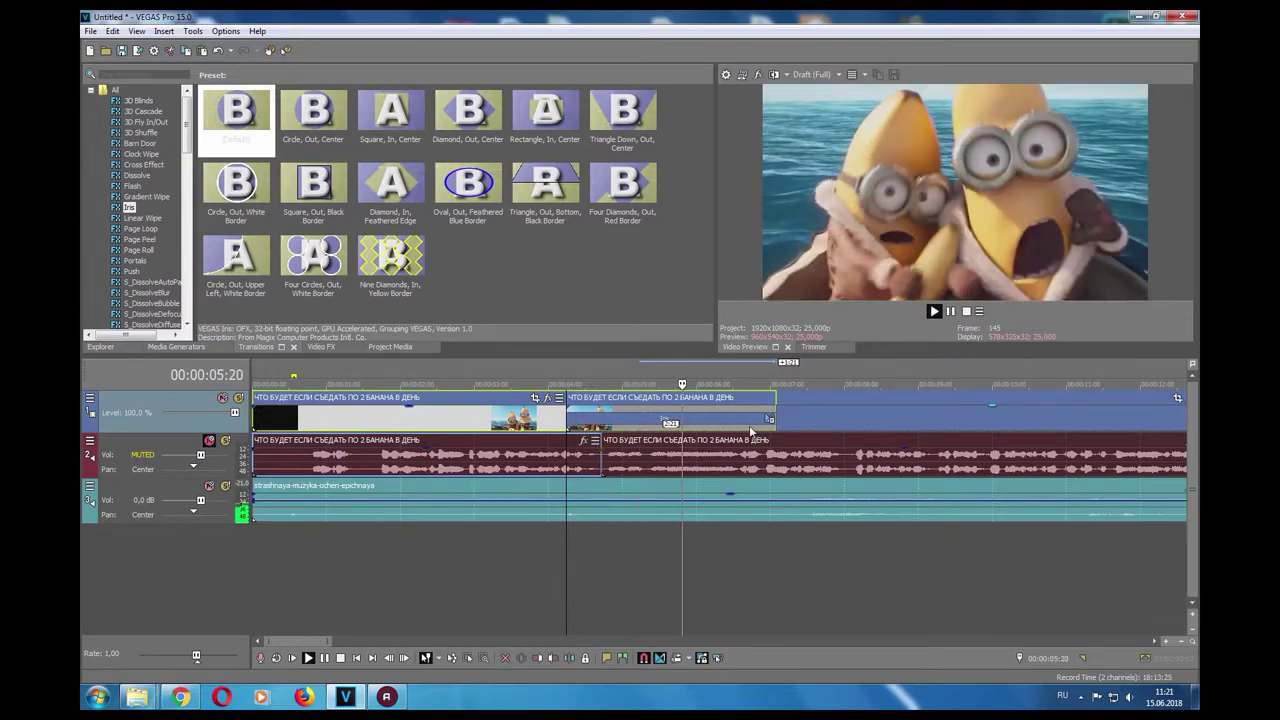
{"action": "key", "text": "space"}
Undo the lengthening and the Iris transition between the video clips.
{"action": "key", "text": "ctrl+z"}
{"action": "left_click", "coordinate": [656, 404]}
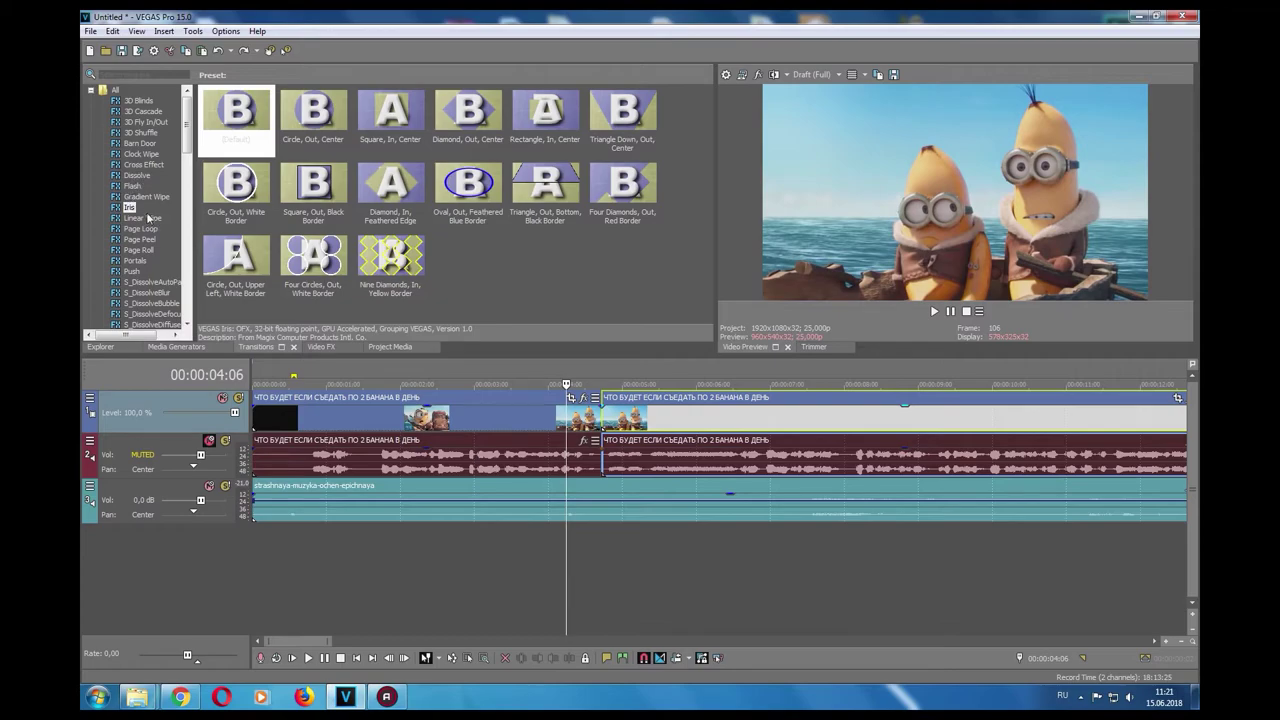
Apply the default Dissolve transition at the cut between the video clips and preview it from 00:00:04:06.
{"action": "left_click", "coordinate": [139, 176]}
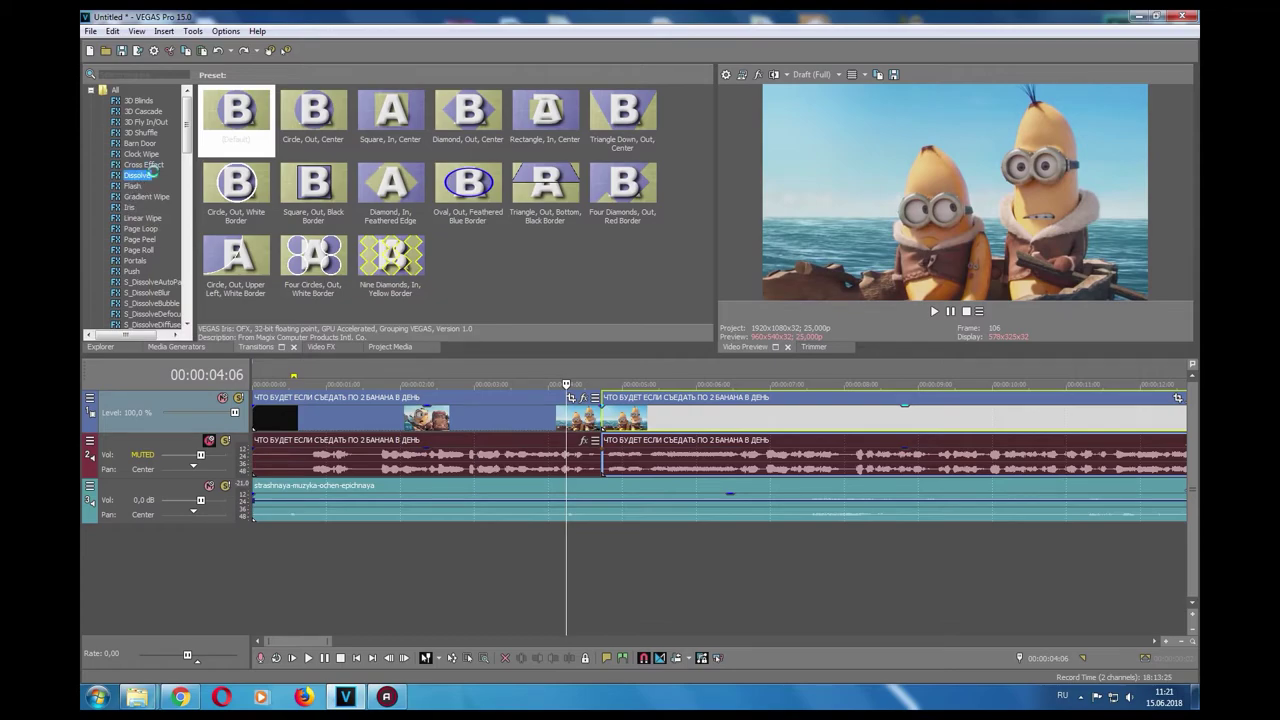
{"action": "left_click_drag", "start_coordinate": [236, 112], "coordinate": [580, 370]}
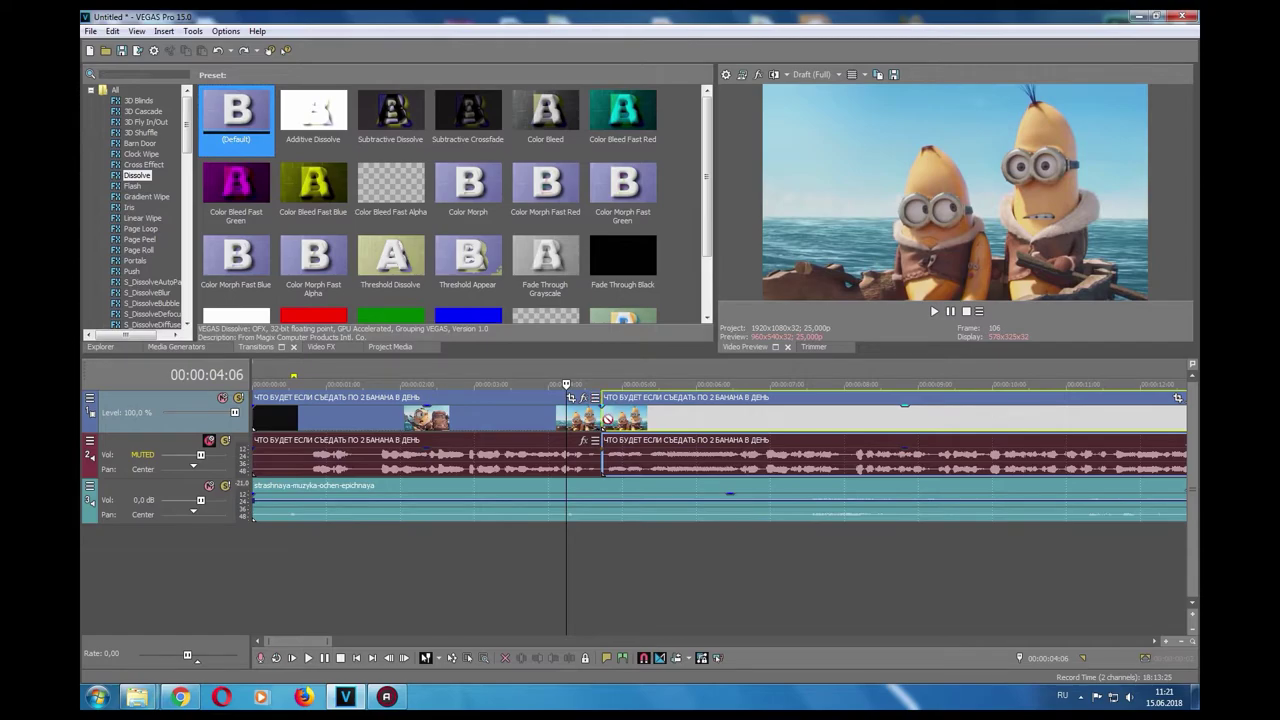
{"action": "left_click_drag", "start_coordinate": [607, 420], "coordinate": [603, 428]}
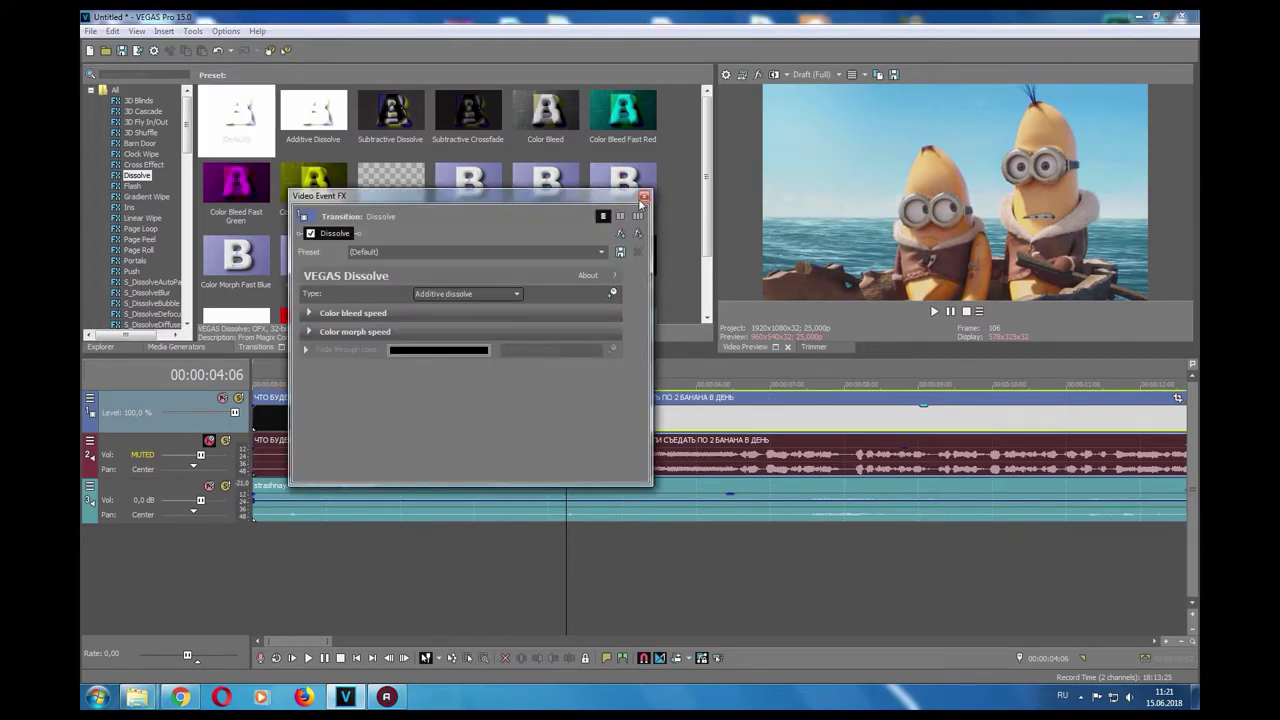
{"action": "left_click", "coordinate": [642, 199]}
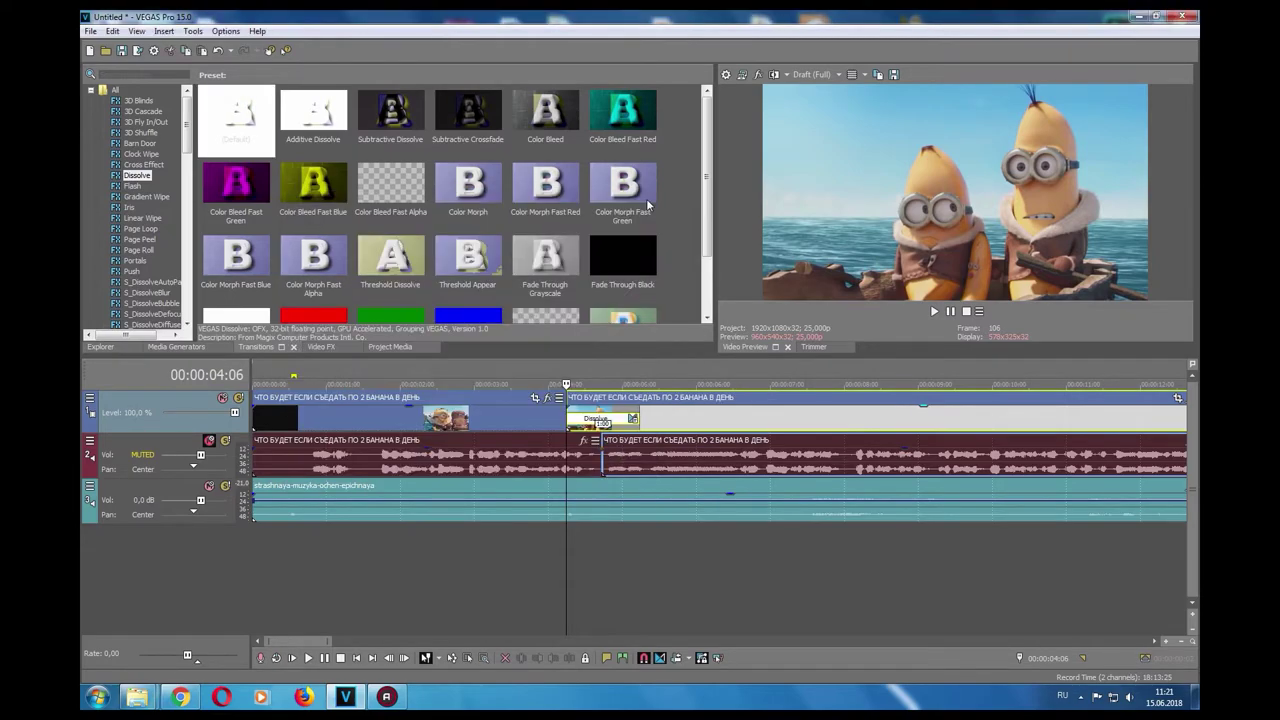
{"action": "key", "text": "space"}
{"action": "key", "text": "space"}
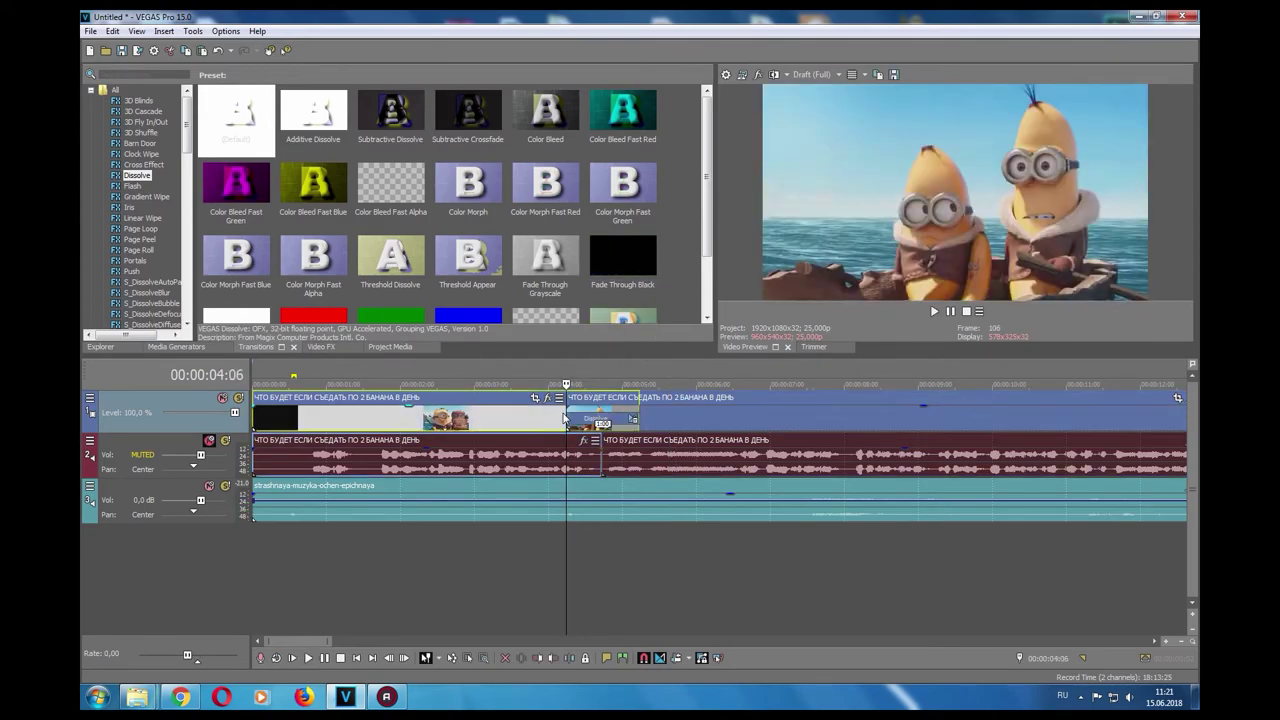
{"action": "key", "text": "space"}
{"action": "key", "text": "space"}
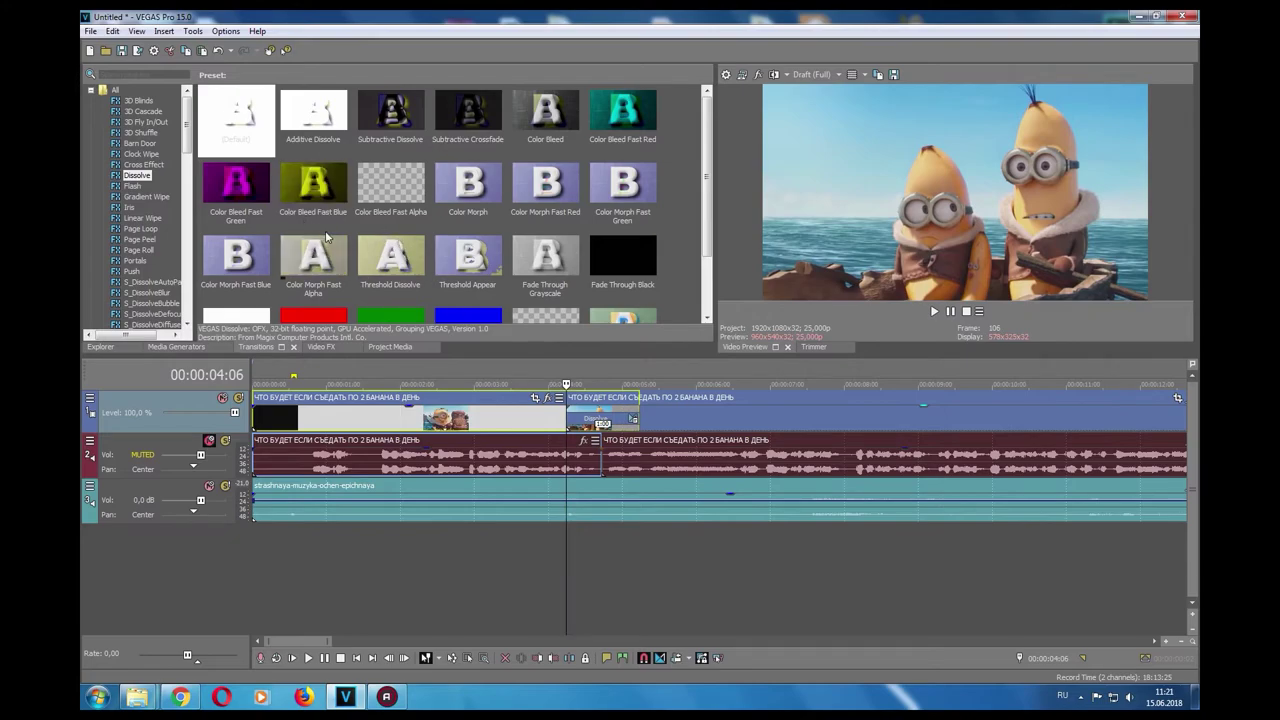
Examine the transitions in the All and VEGAS categories, including the Page Roll presets.
{"action": "key", "text": "Down"}
{"action": "key", "text": "Up"}
{"action": "key", "text": "Up"}
{"action": "key", "text": "Up"}
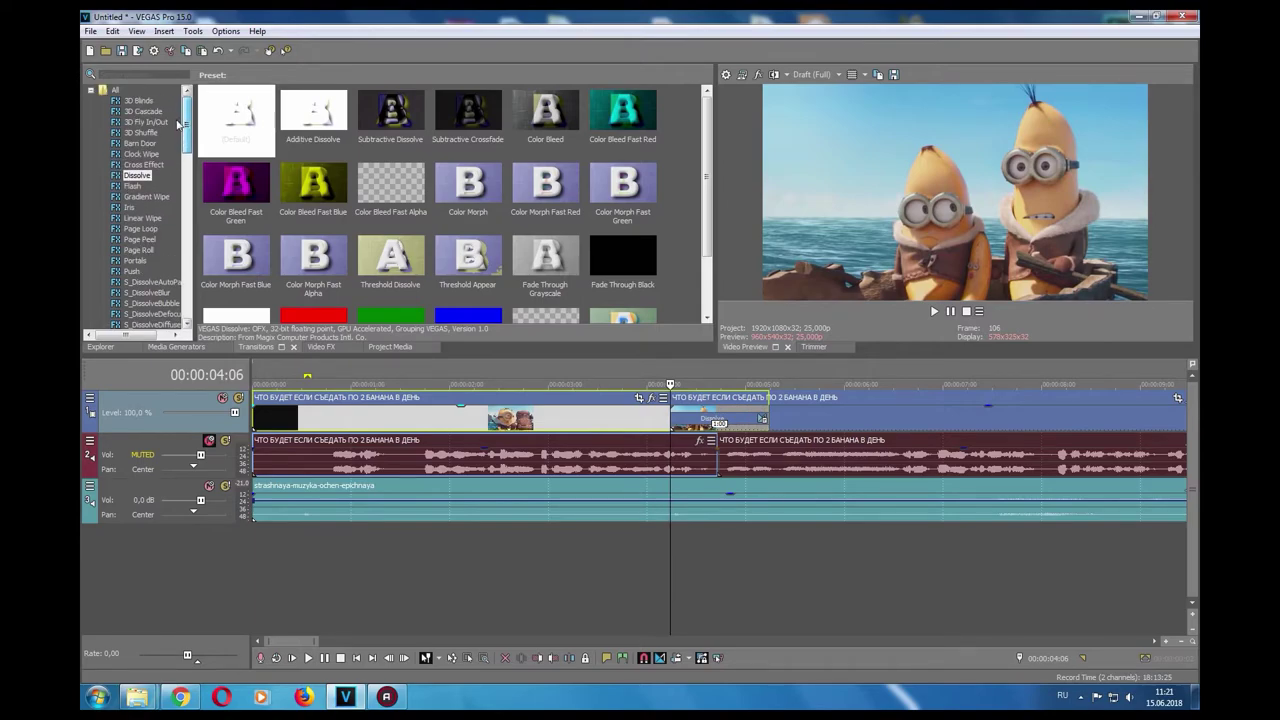
{"action": "left_click", "coordinate": [91, 91]}
{"action": "left_click", "coordinate": [91, 91]}
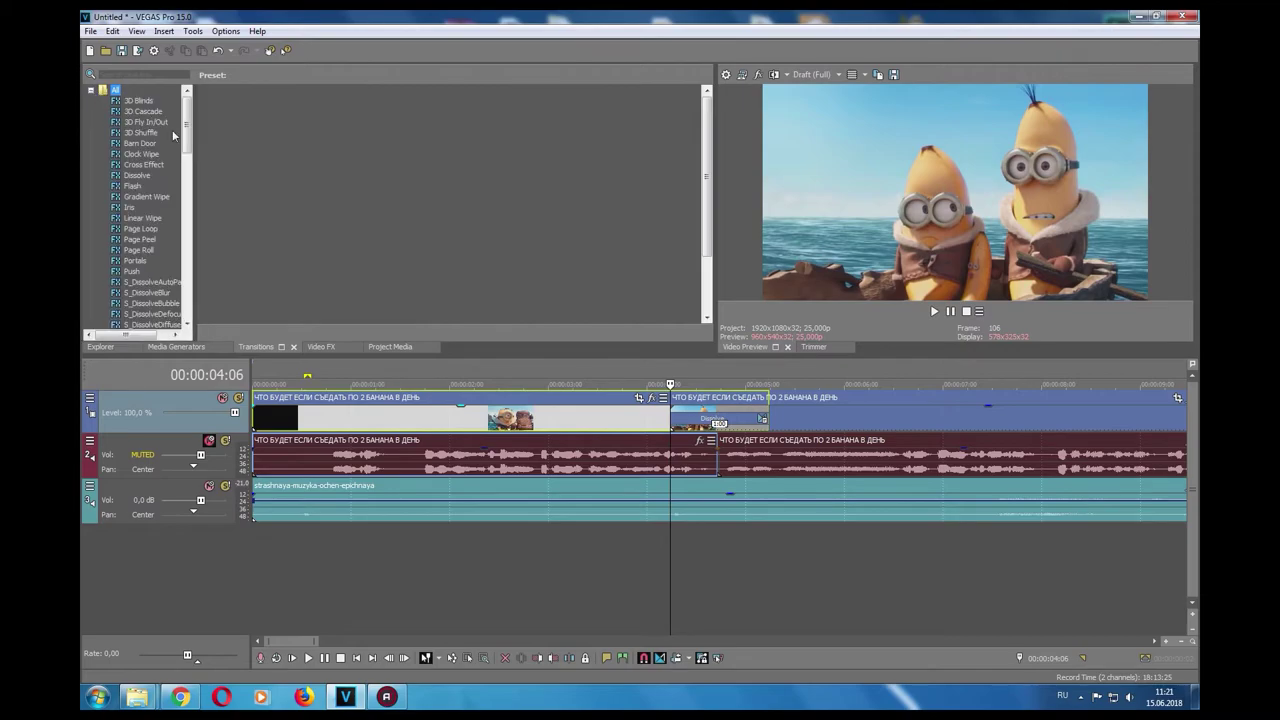
{"action": "left_click_drag", "start_coordinate": [188, 122], "coordinate": [187, 171]}
{"action": "scroll", "coordinate": [132, 214], "scroll_direction": "up", "scroll_amount": 6}
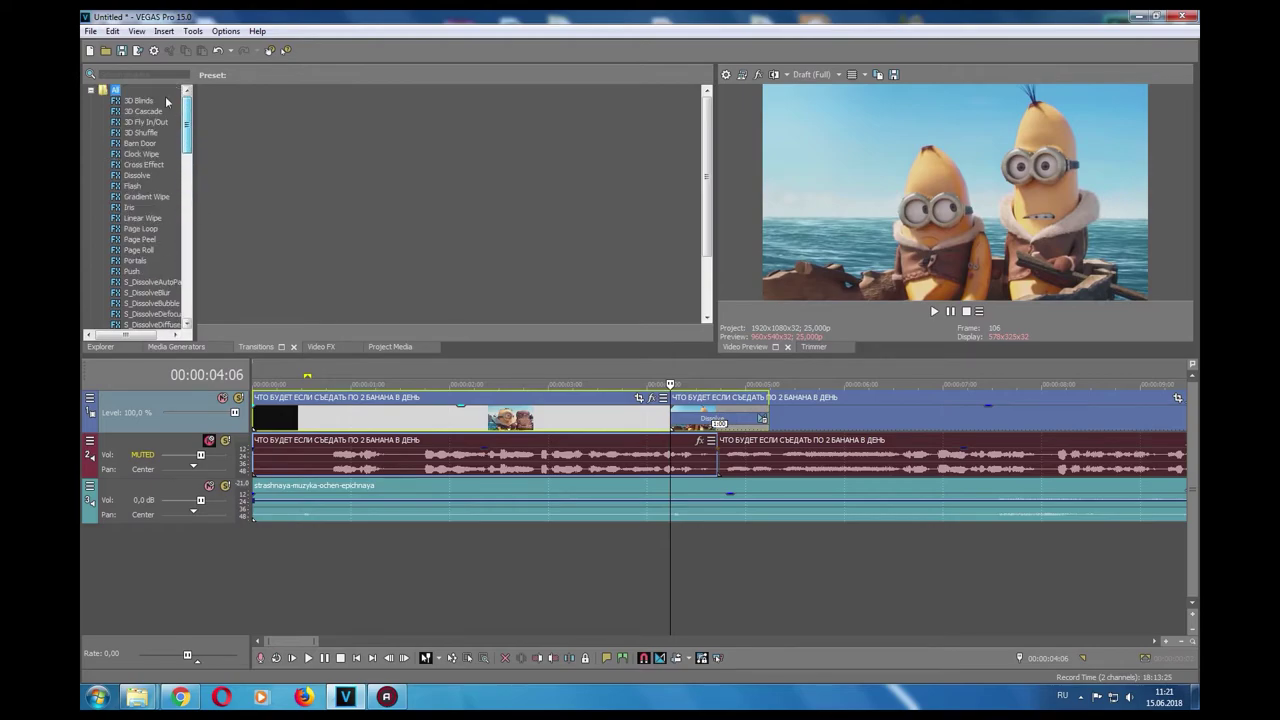
{"action": "left_click", "coordinate": [91, 90]}
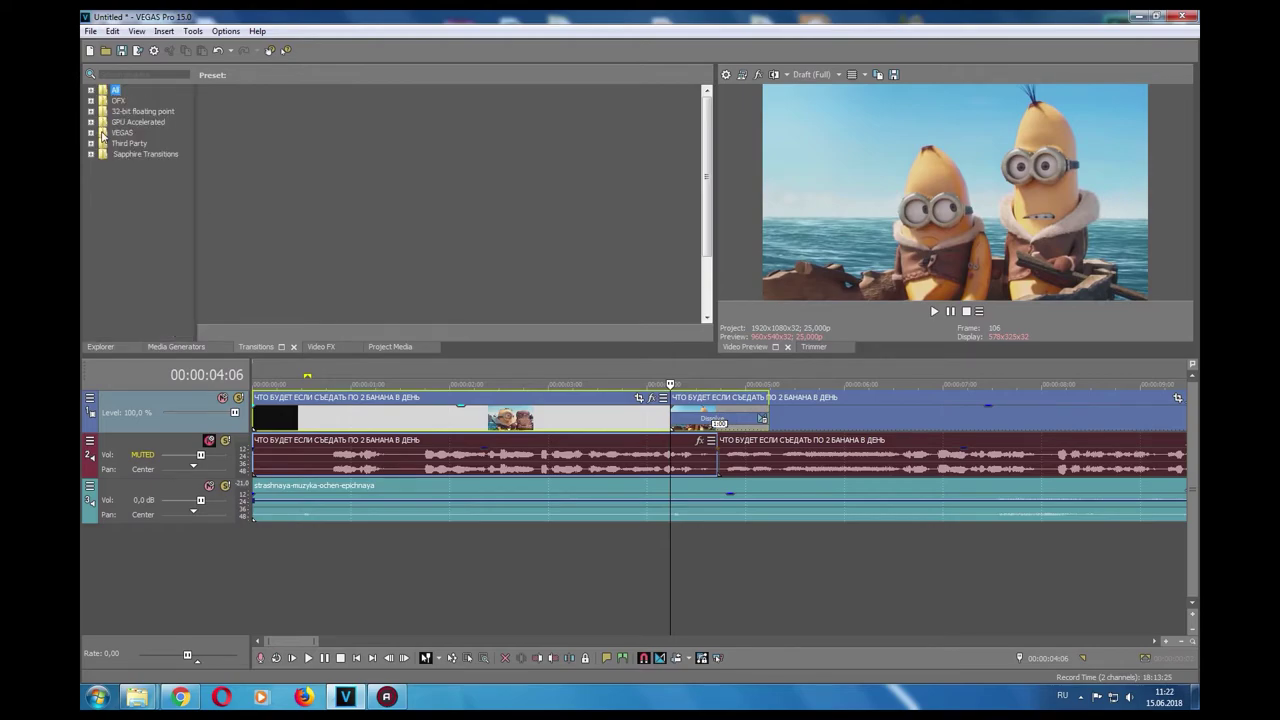
{"action": "left_click", "coordinate": [92, 134]}
{"action": "scroll", "coordinate": [143, 168], "scroll_direction": "up", "scroll_amount": 1}
{"action": "scroll", "coordinate": [120, 193], "scroll_direction": "down", "scroll_amount": 2}
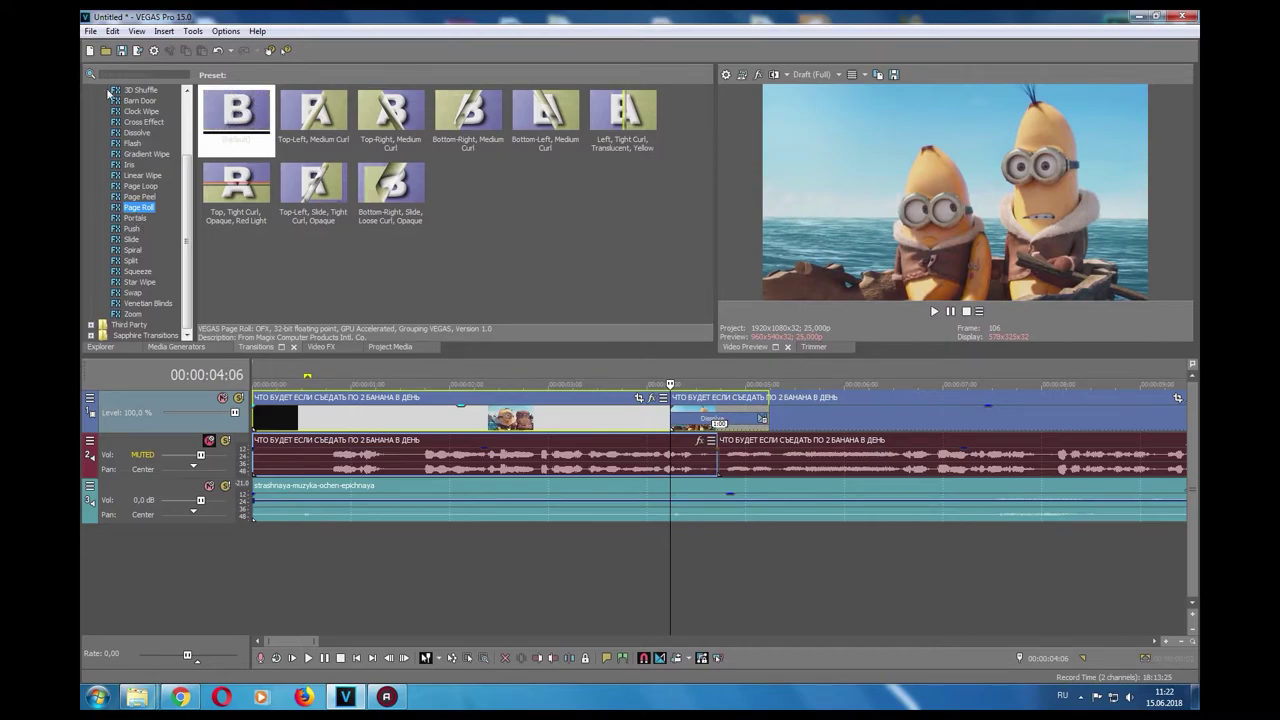
{"action": "scroll", "coordinate": [127, 104], "scroll_direction": "up", "scroll_amount": 3}
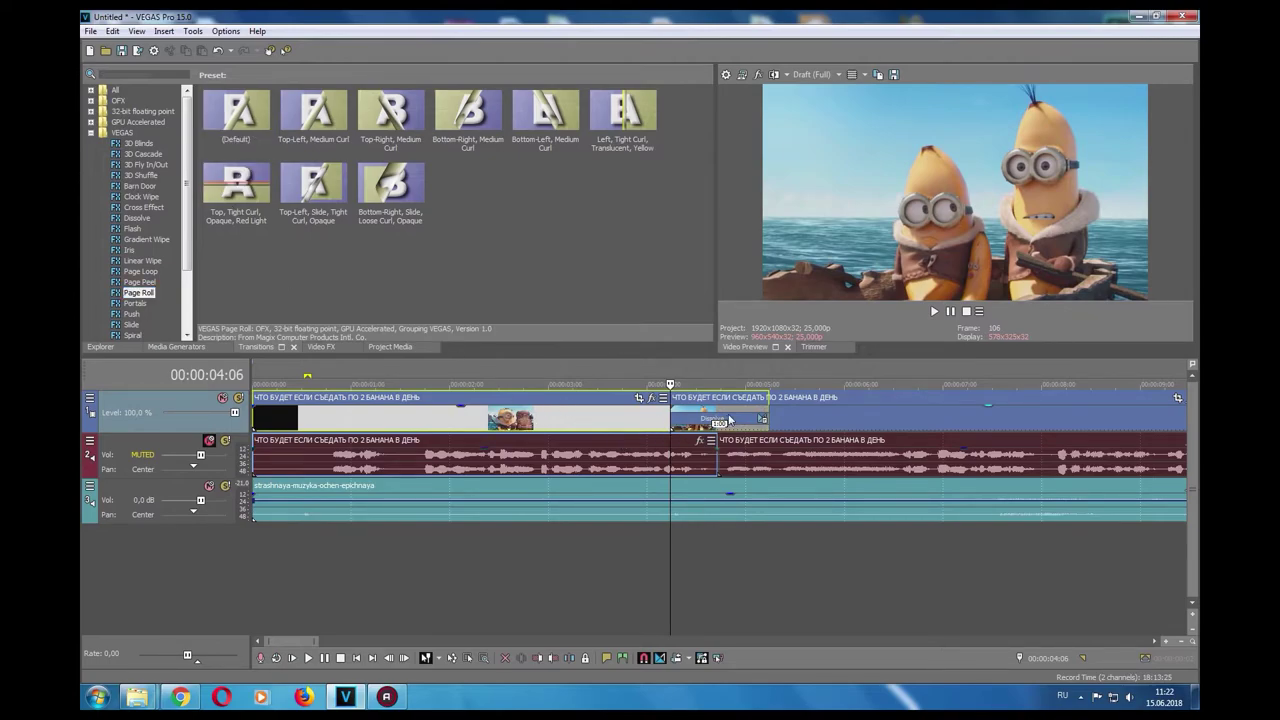
Insert a new empty video track above the existing video track.
{"action": "scroll", "coordinate": [726, 415], "scroll_direction": "down", "scroll_amount": 2}
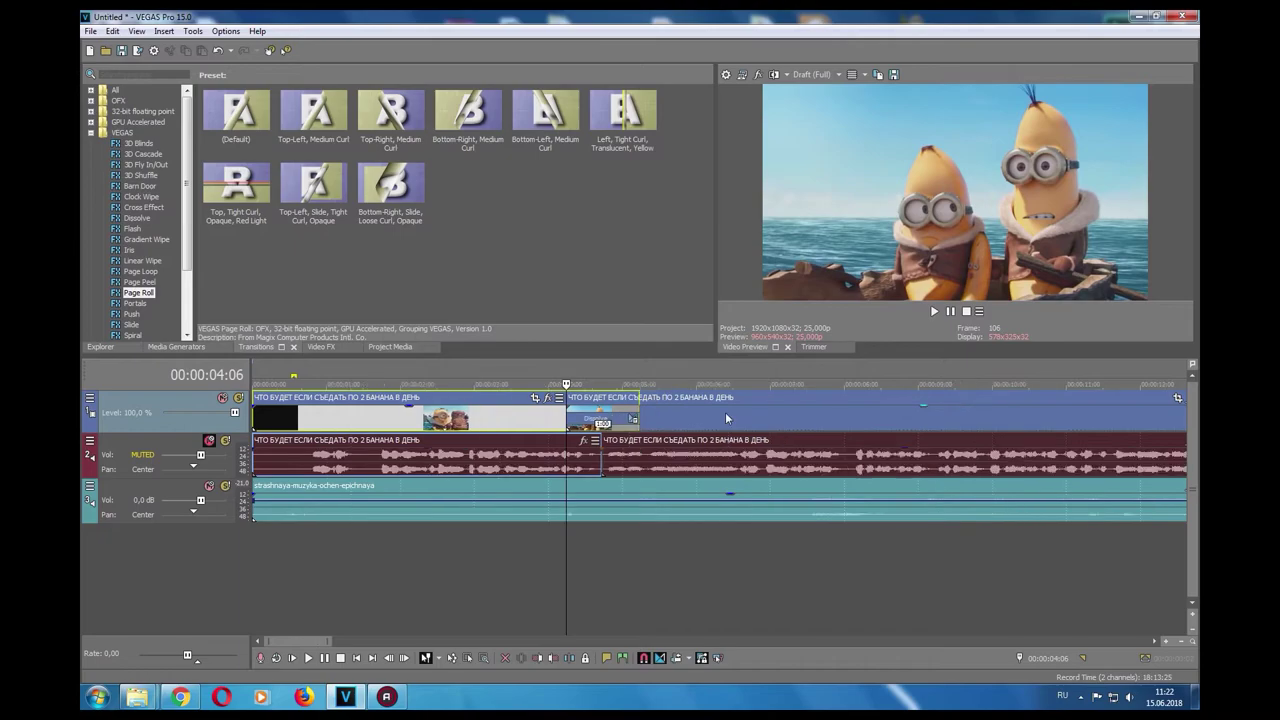
{"action": "right_click", "coordinate": [223, 540]}
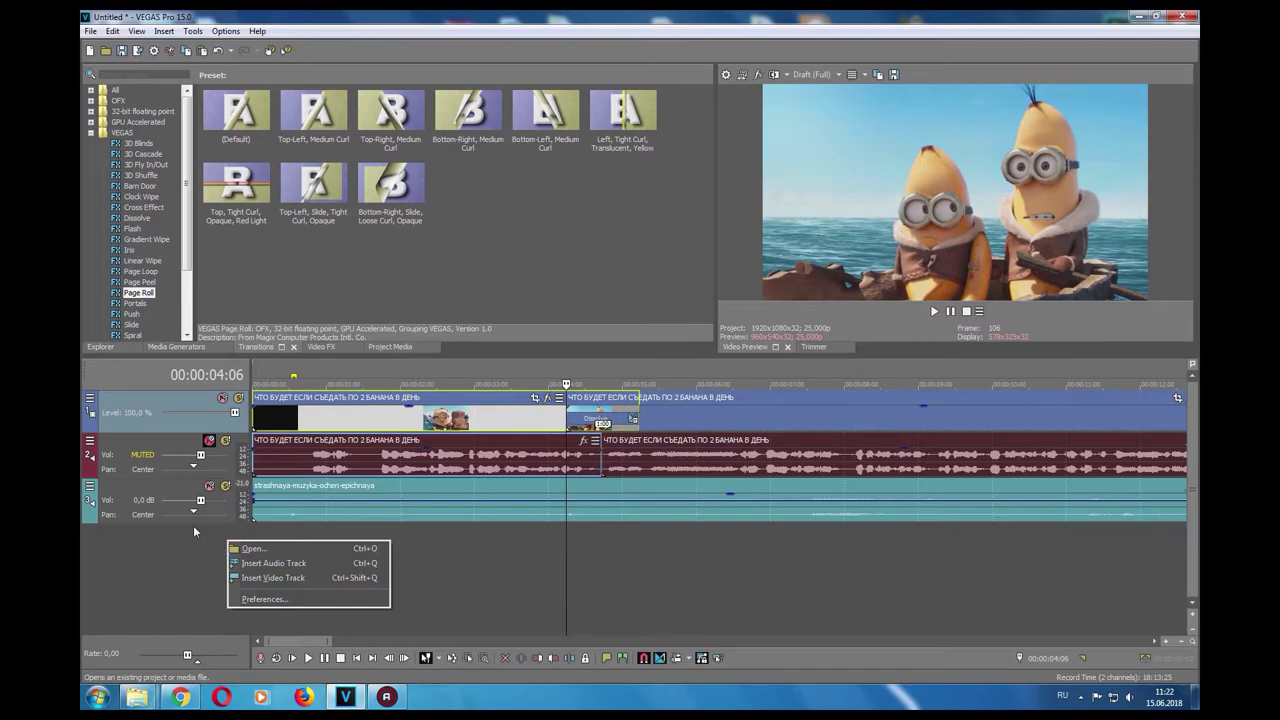
{"action": "left_click", "coordinate": [178, 550]}
{"action": "right_click", "coordinate": [218, 548]}
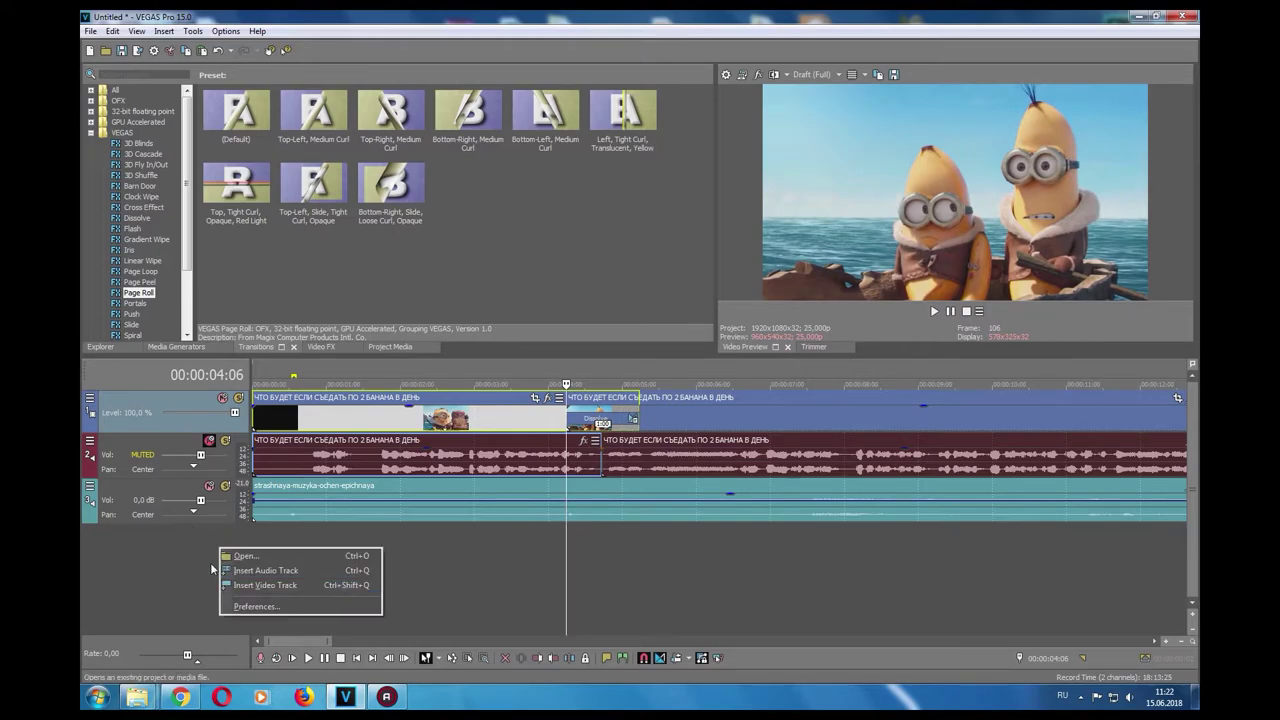
{"action": "left_click", "coordinate": [289, 588]}
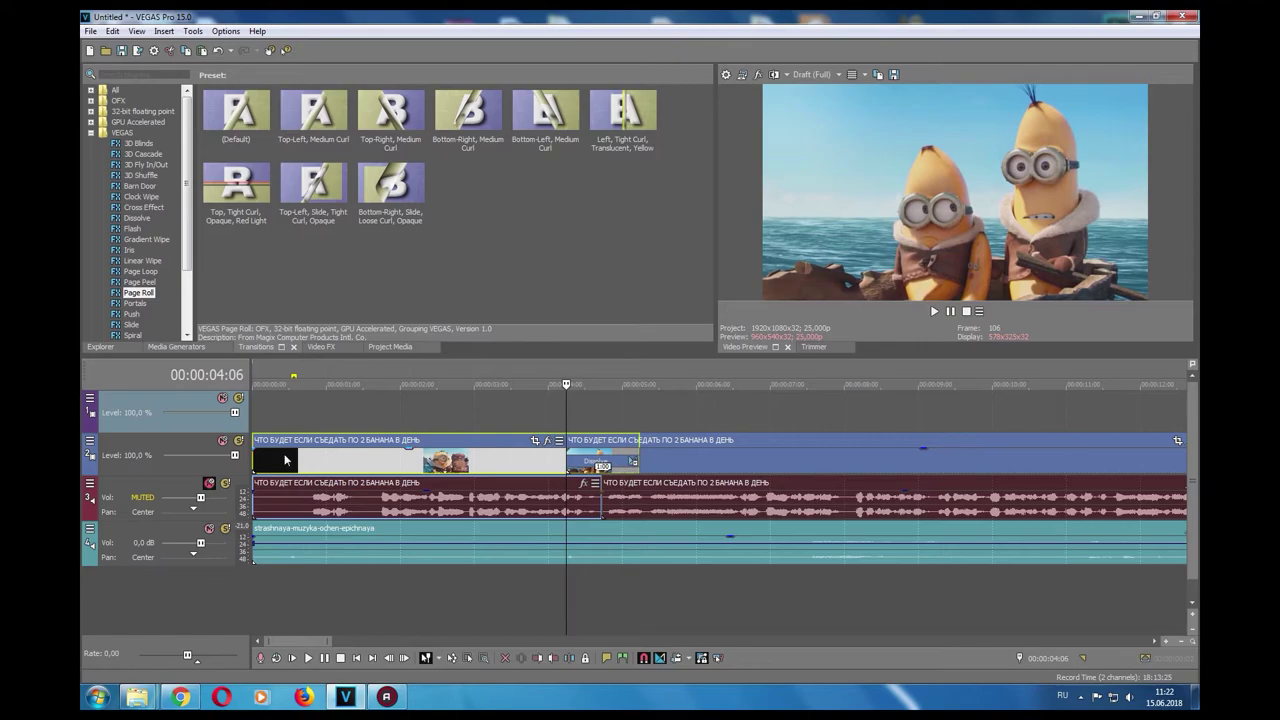
Insert another video track and move one empty video track below the music track.
{"action": "right_click", "coordinate": [217, 584]}
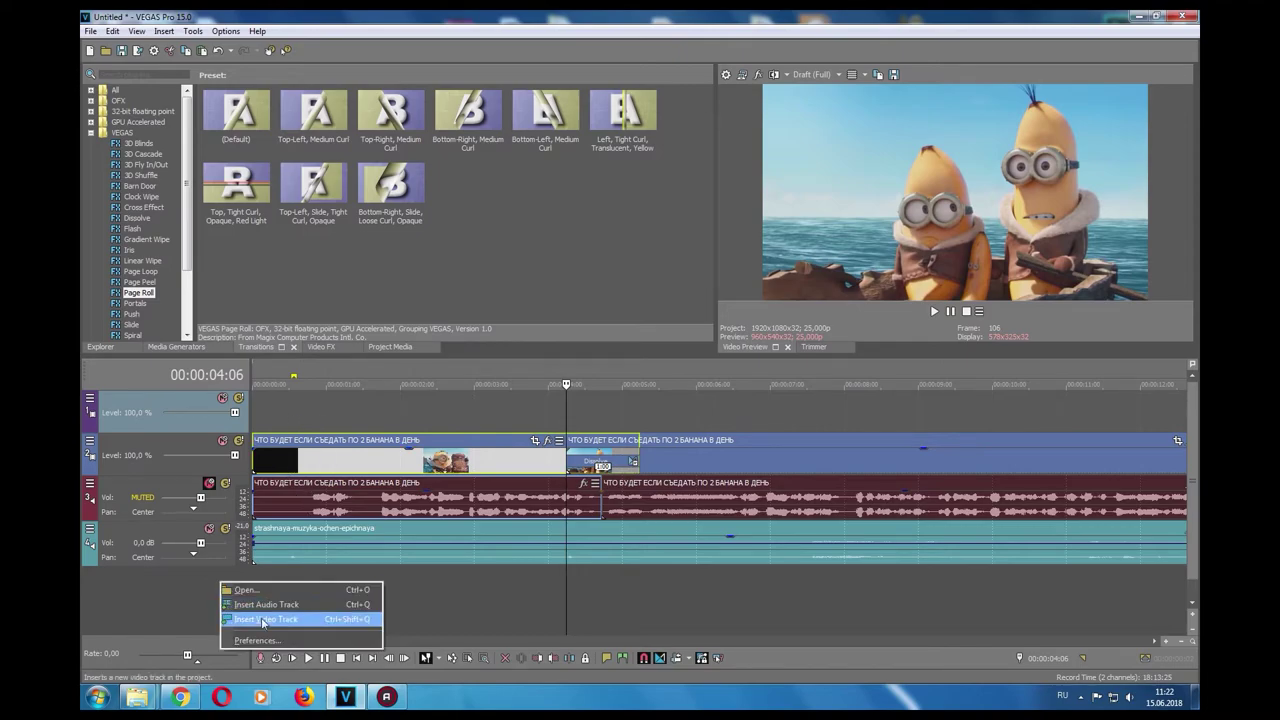
{"action": "left_click", "coordinate": [262, 622]}
{"action": "scroll", "coordinate": [280, 558], "scroll_direction": "down", "scroll_amount": 2}
{"action": "scroll", "coordinate": [270, 540], "scroll_direction": "up", "scroll_amount": 1}
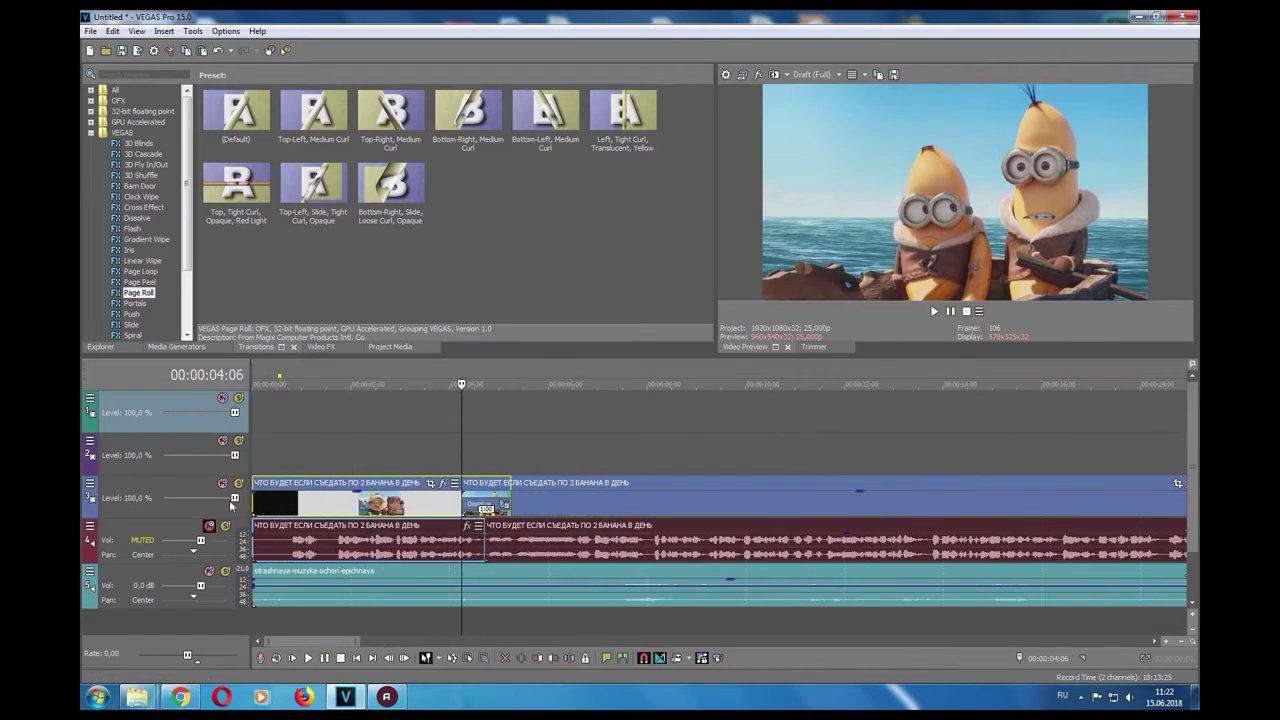
{"action": "left_click", "coordinate": [261, 468]}
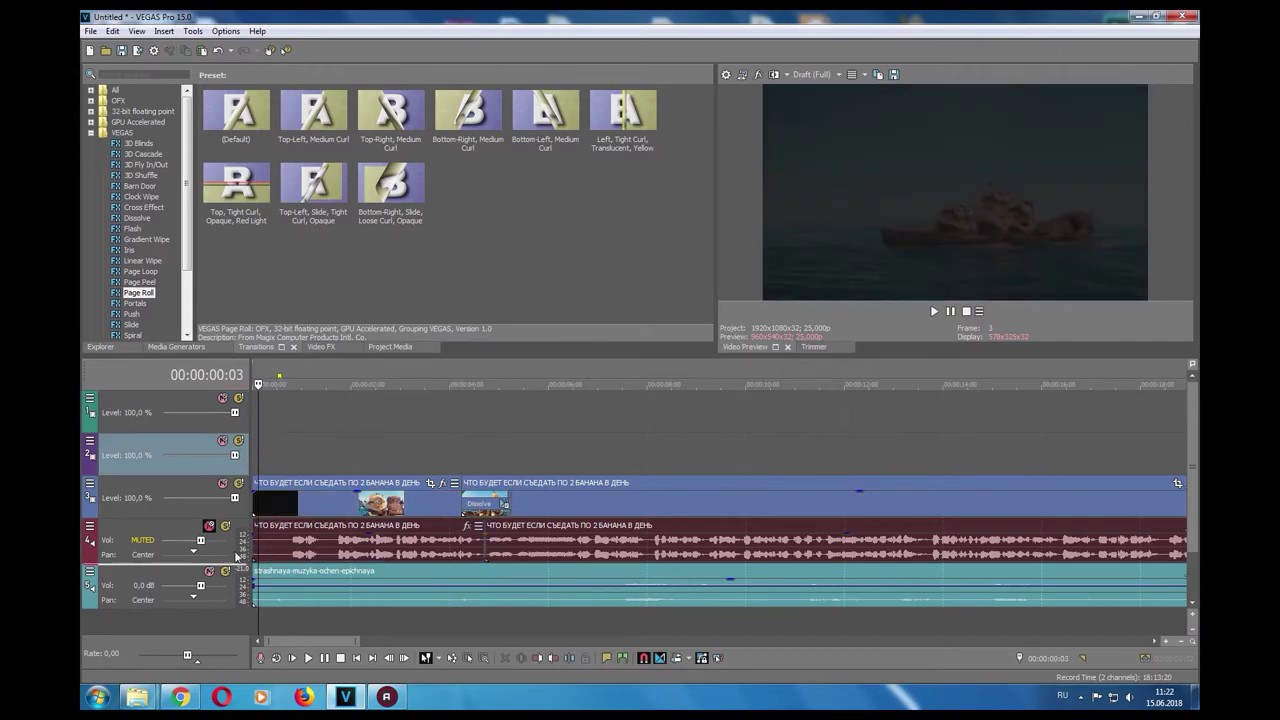
{"action": "left_click_drag", "start_coordinate": [231, 609], "coordinate": [231, 609]}
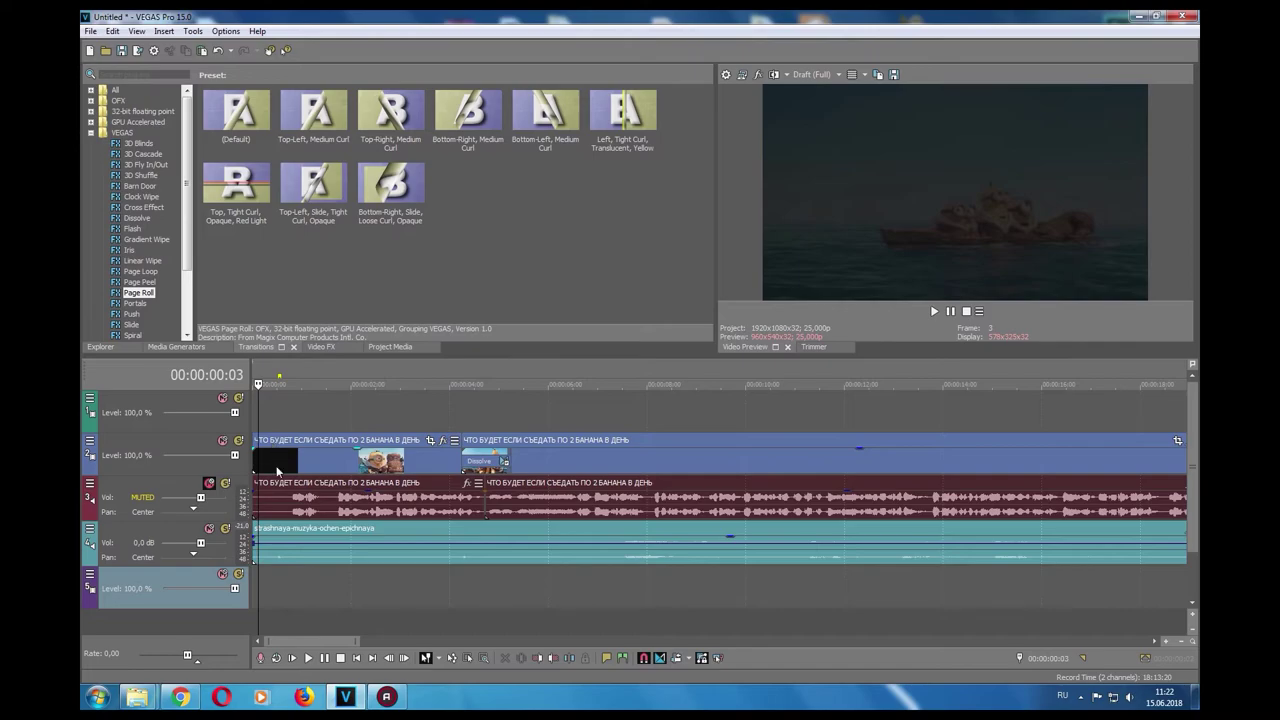
Insert an audio track below the empty video track, and remove all the empty tracks.
{"action": "right_click", "coordinate": [212, 613]}
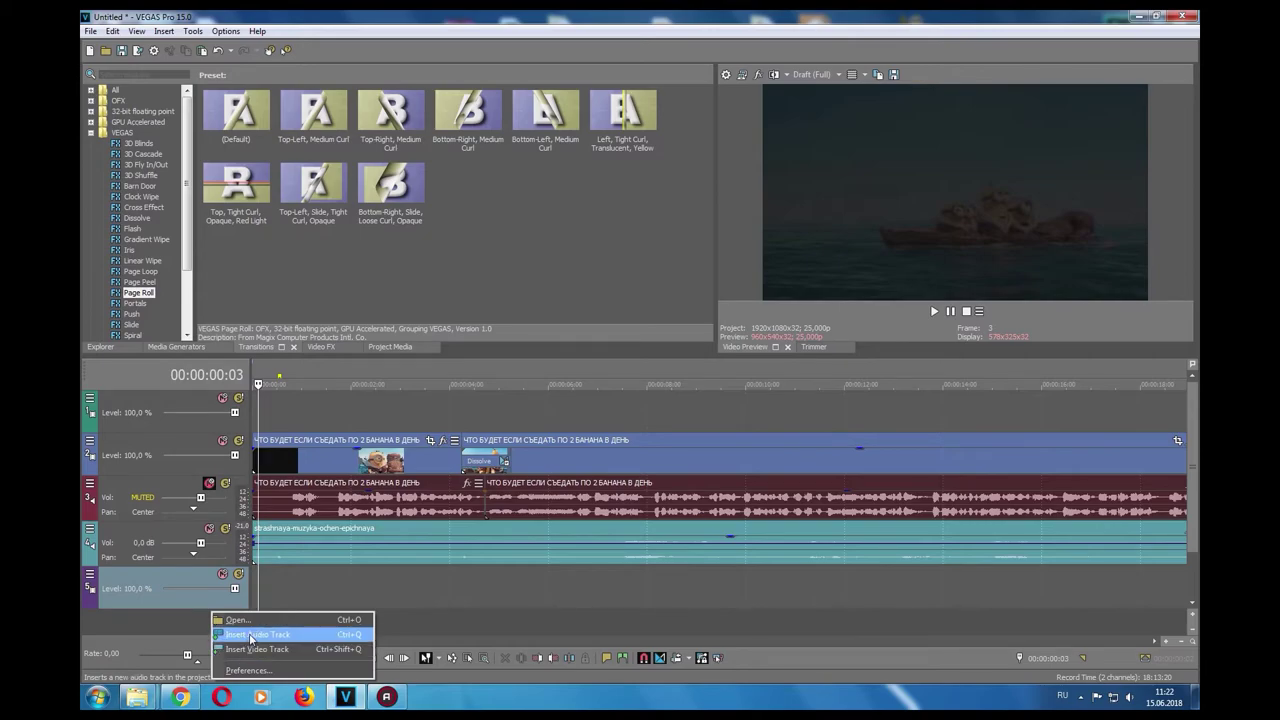
{"action": "left_click", "coordinate": [247, 635]}
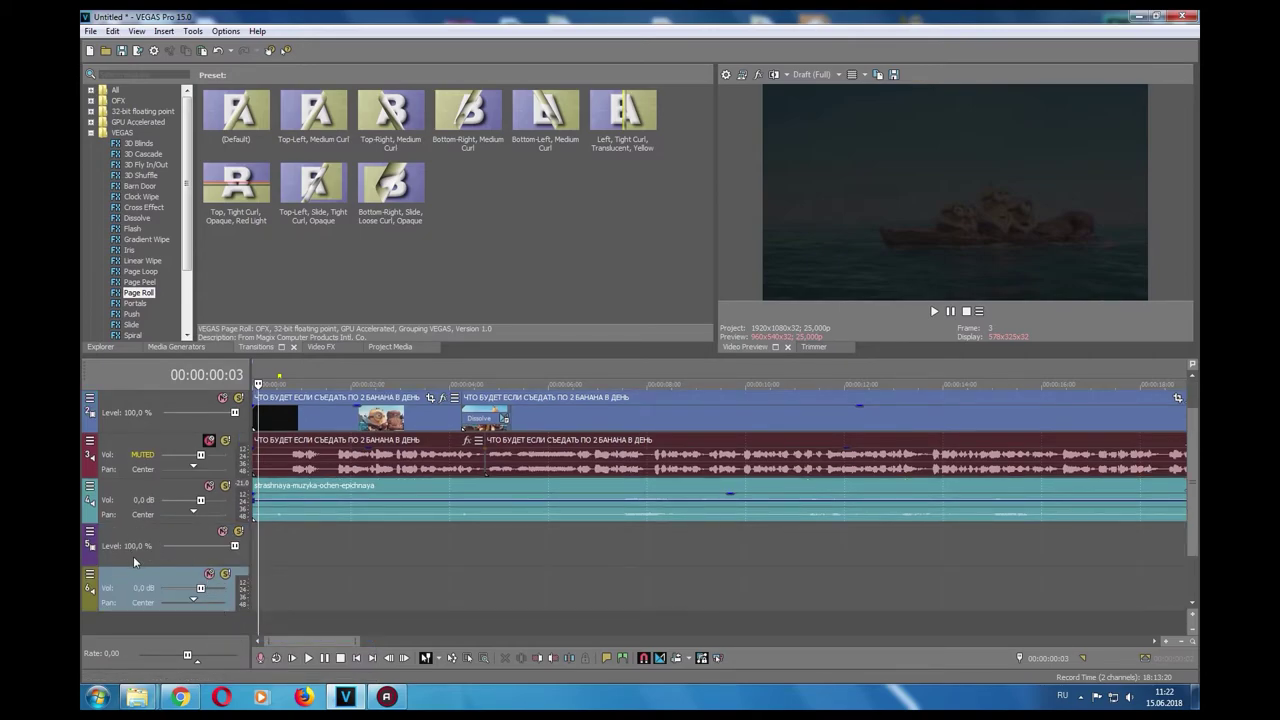
{"action": "key", "text": "Delete"}
{"action": "key", "text": "Delete"}
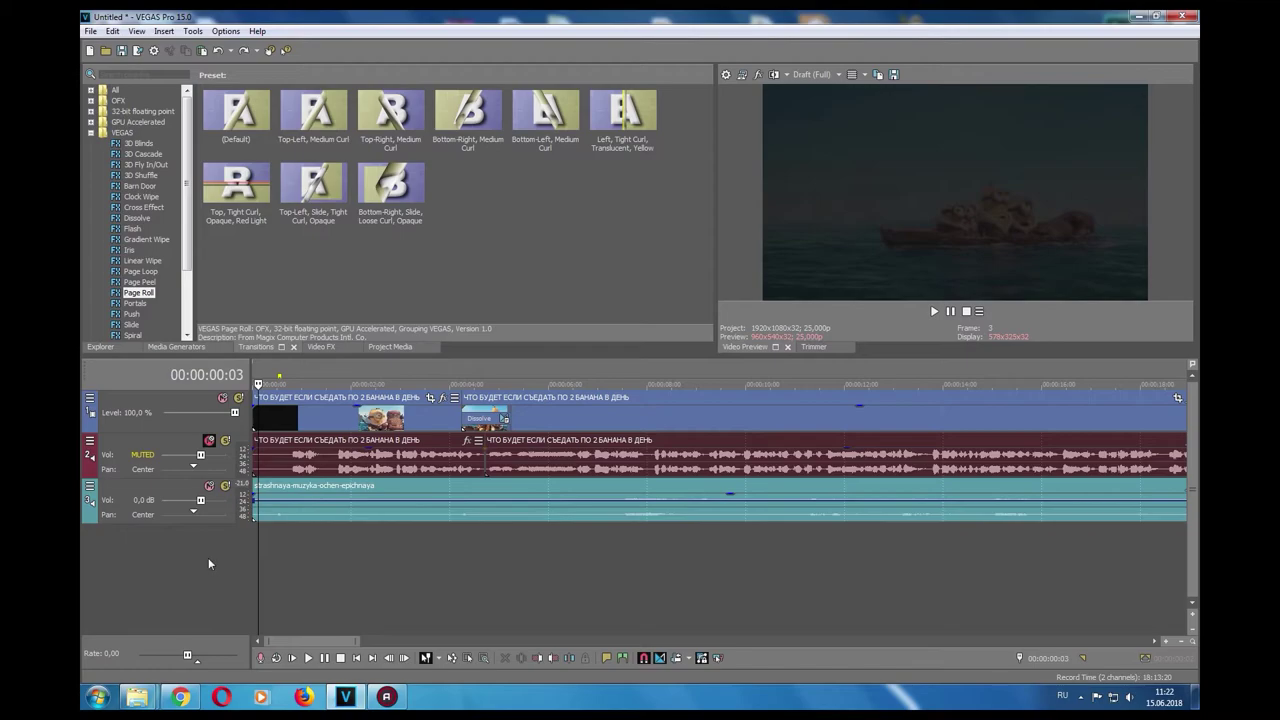
Insert an empty video track above the video clips and an empty audio track below the music track.
{"action": "right_click", "coordinate": [210, 546]}
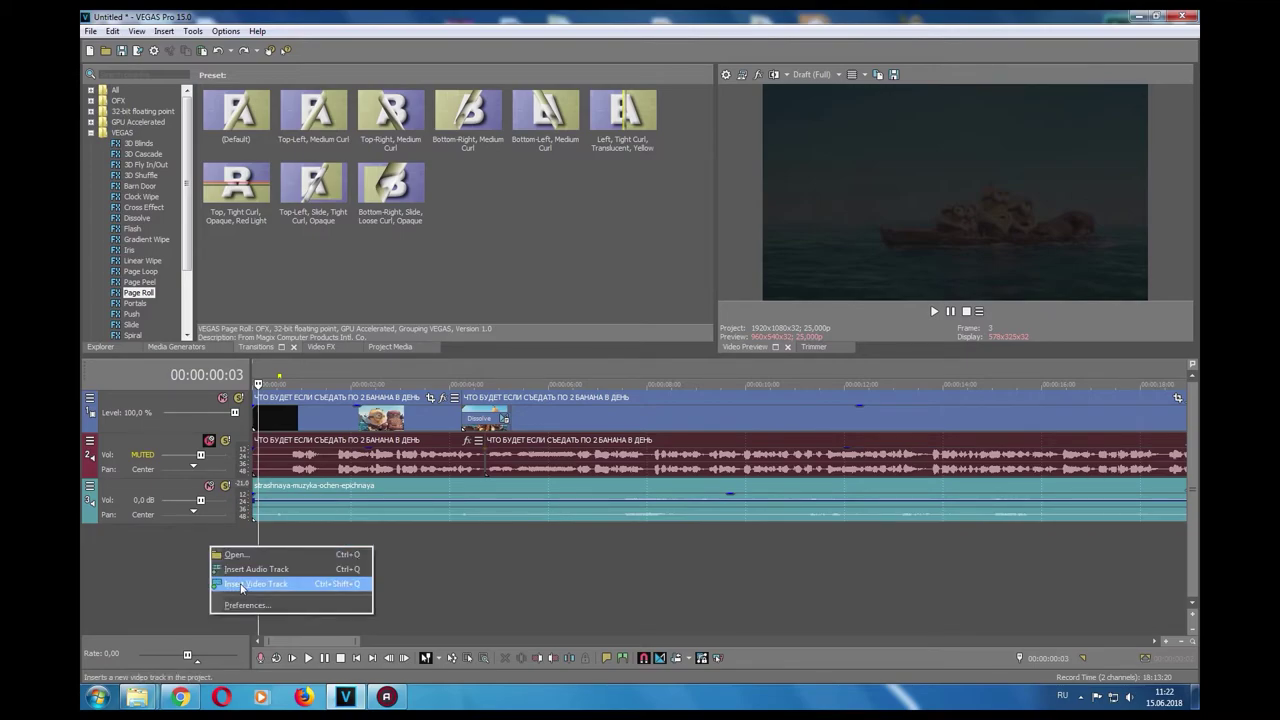
{"action": "left_click", "coordinate": [240, 585]}
{"action": "right_click", "coordinate": [231, 574]}
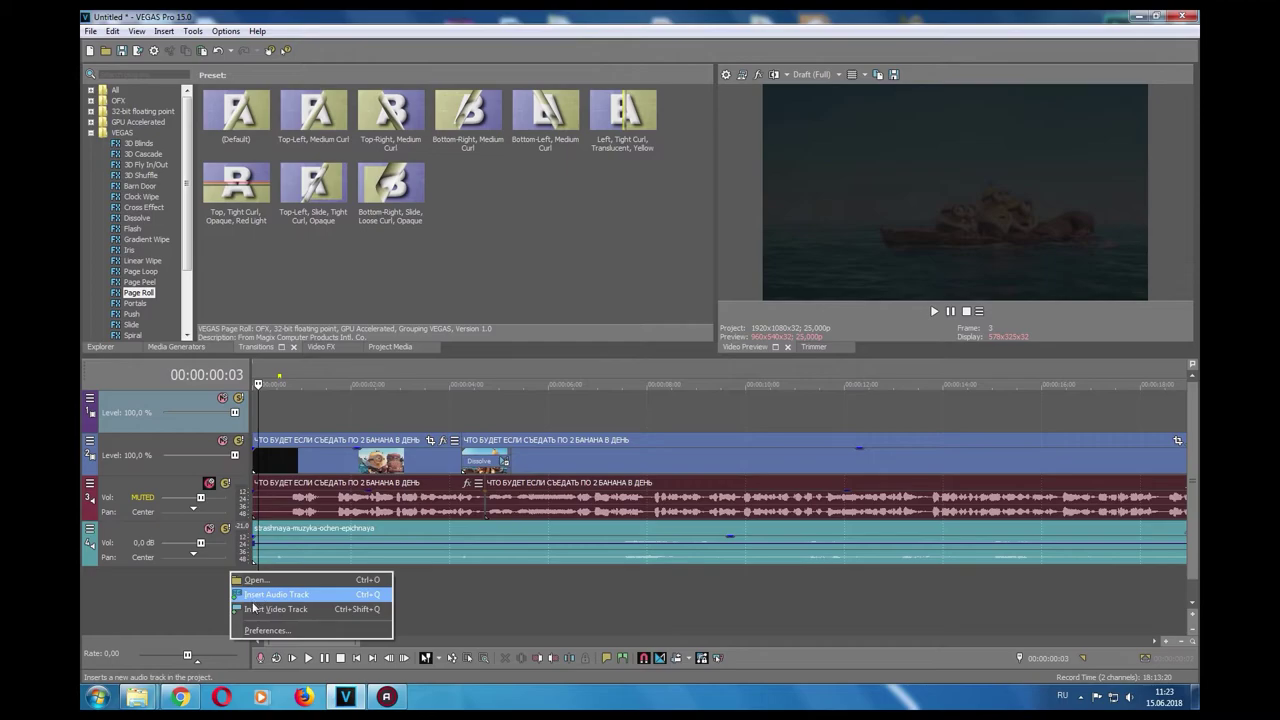
{"action": "left_click", "coordinate": [257, 597]}
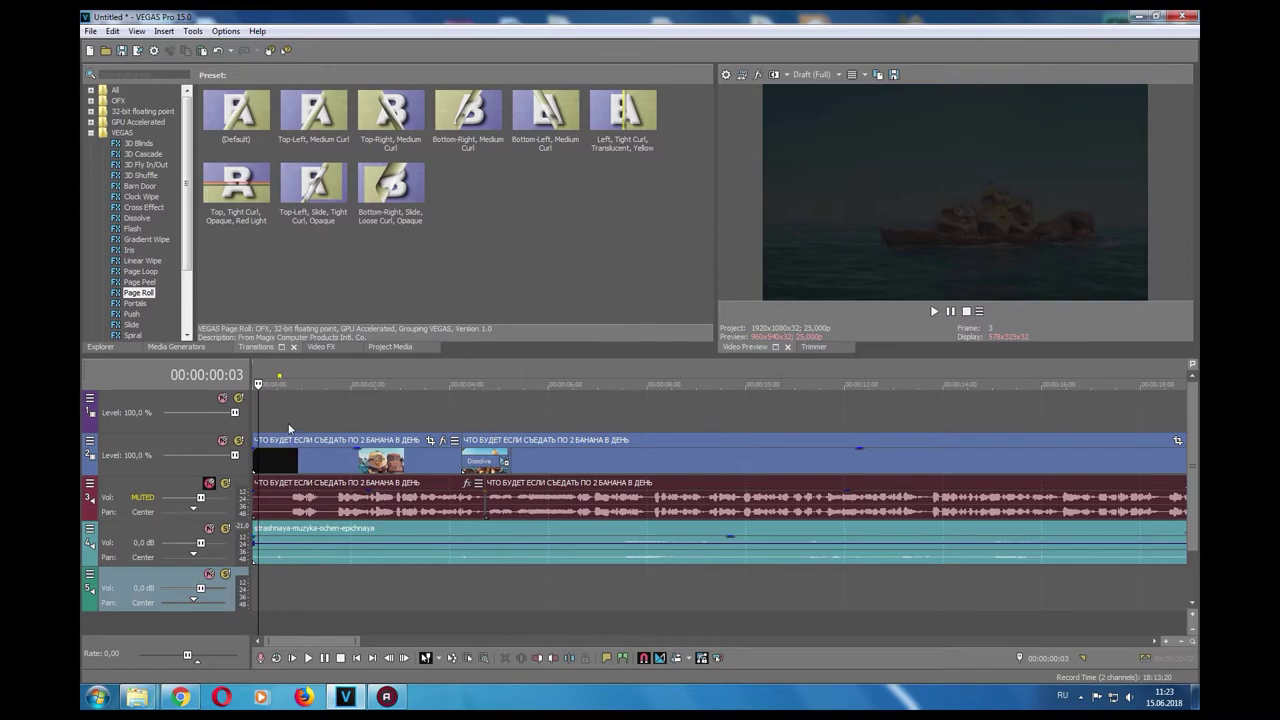
Preview from 00:00:00:18, briefly unmute the video's audio track to hear it, and mute it again.
{"action": "left_click", "coordinate": [290, 425]}
{"action": "key", "text": "space"}
{"action": "key", "text": "space"}
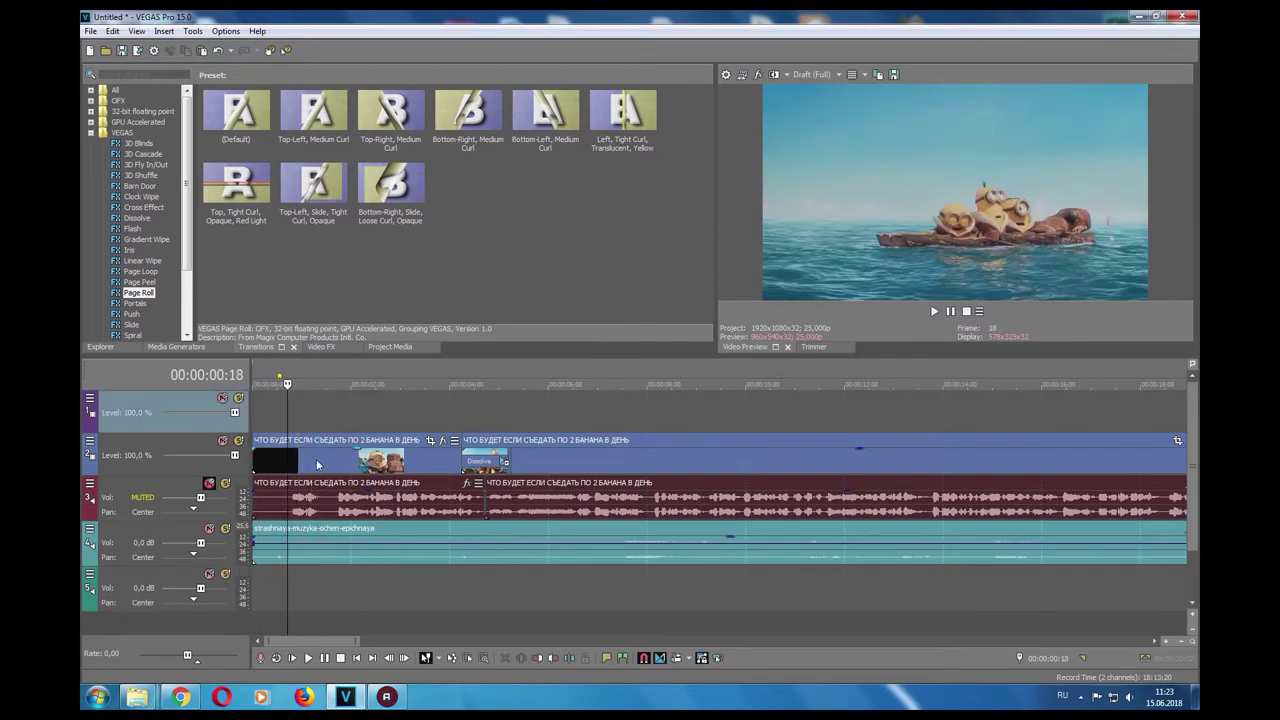
{"action": "left_click", "coordinate": [209, 483]}
{"action": "key", "text": "space"}
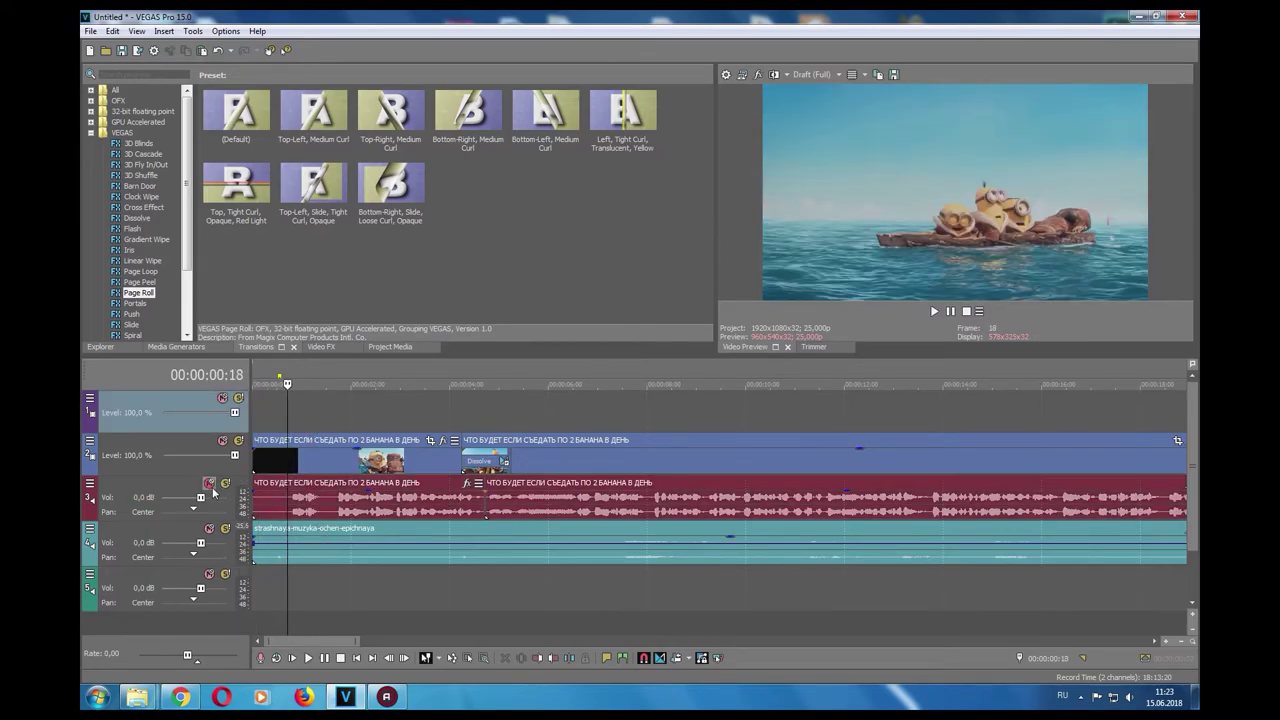
{"action": "key", "text": "space"}
{"action": "left_click", "coordinate": [209, 483]}
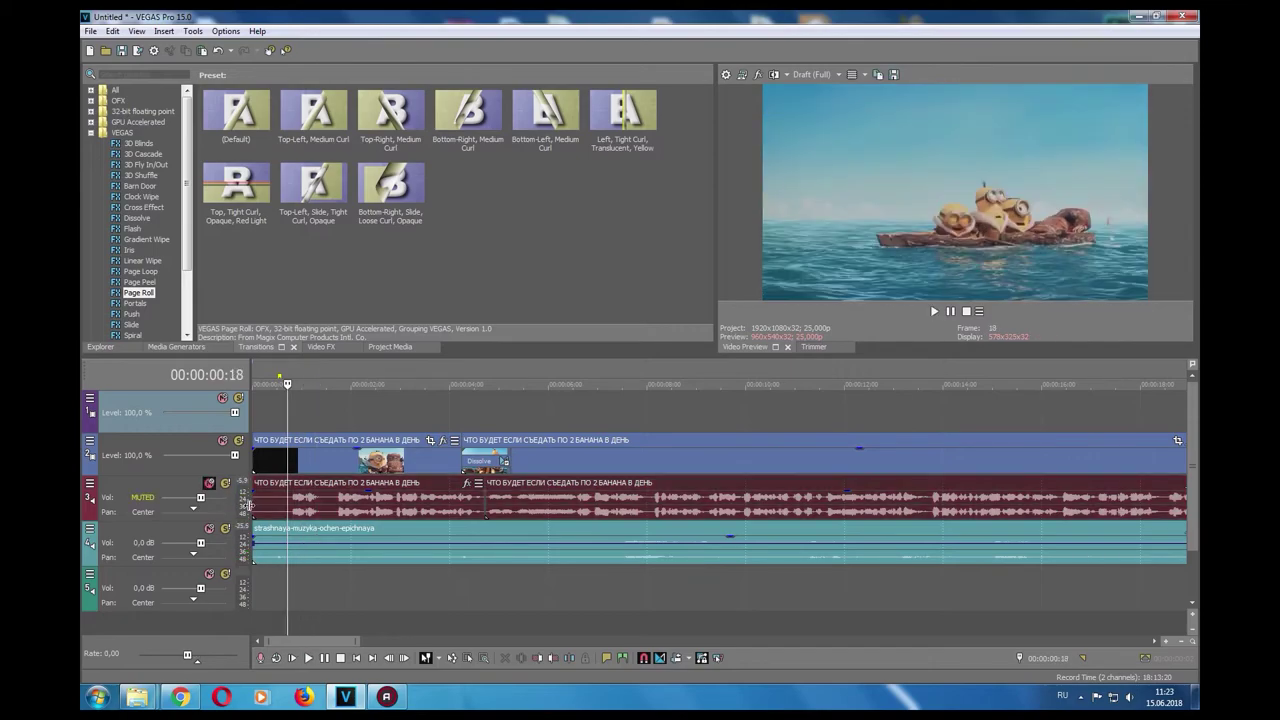
Record a microphone take from the start of the timeline, storing the recorded files in C:\Users\User\Documents.
{"action": "left_click", "coordinate": [254, 600]}
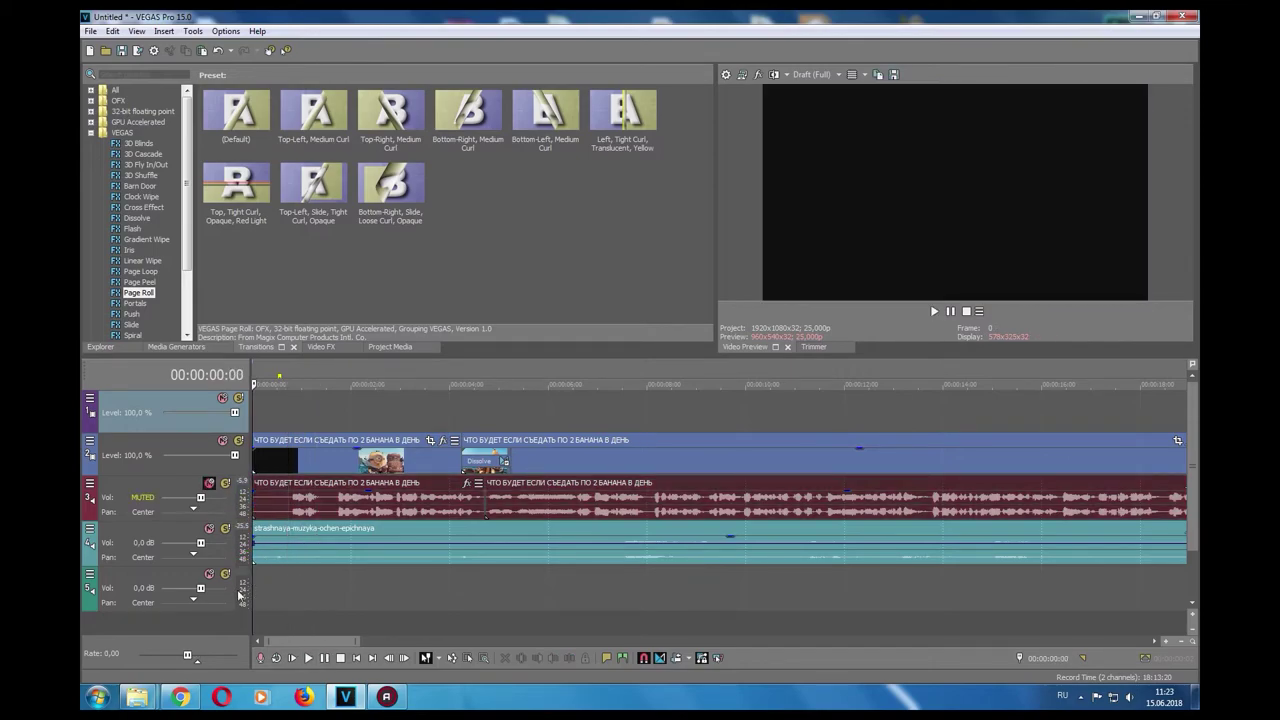
{"action": "left_click", "coordinate": [261, 658]}
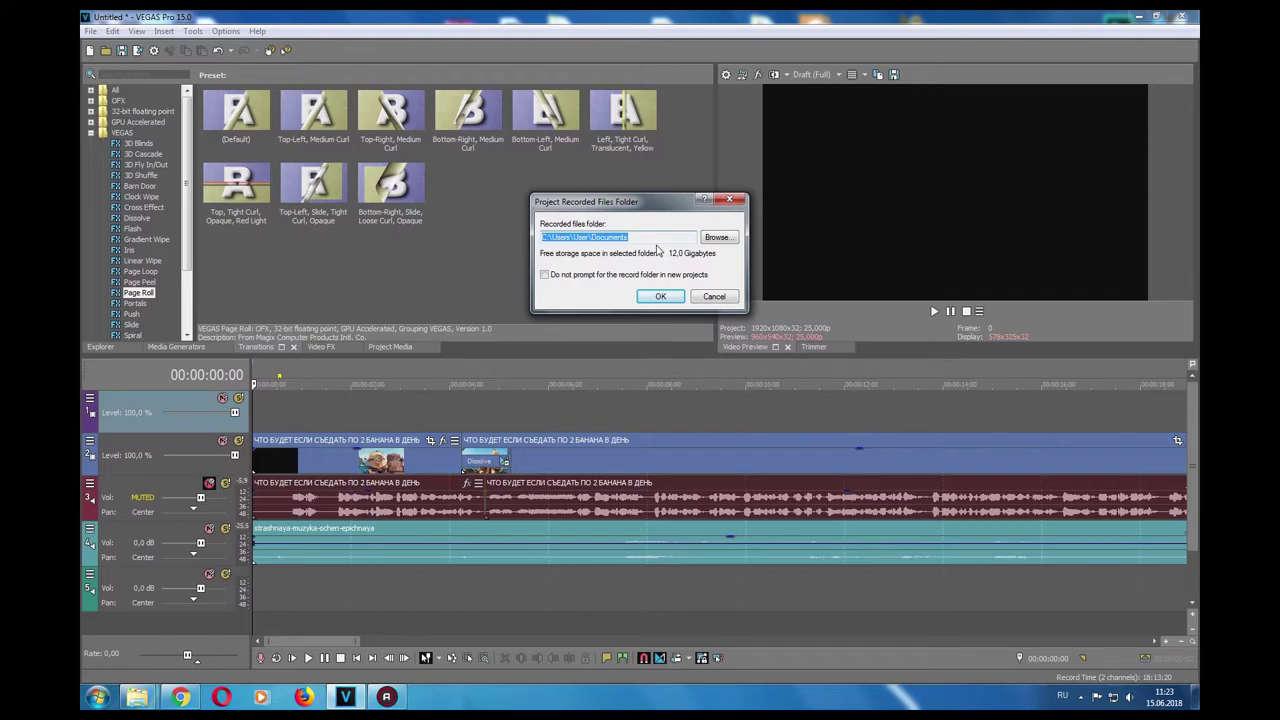
{"action": "left_click", "coordinate": [665, 298]}
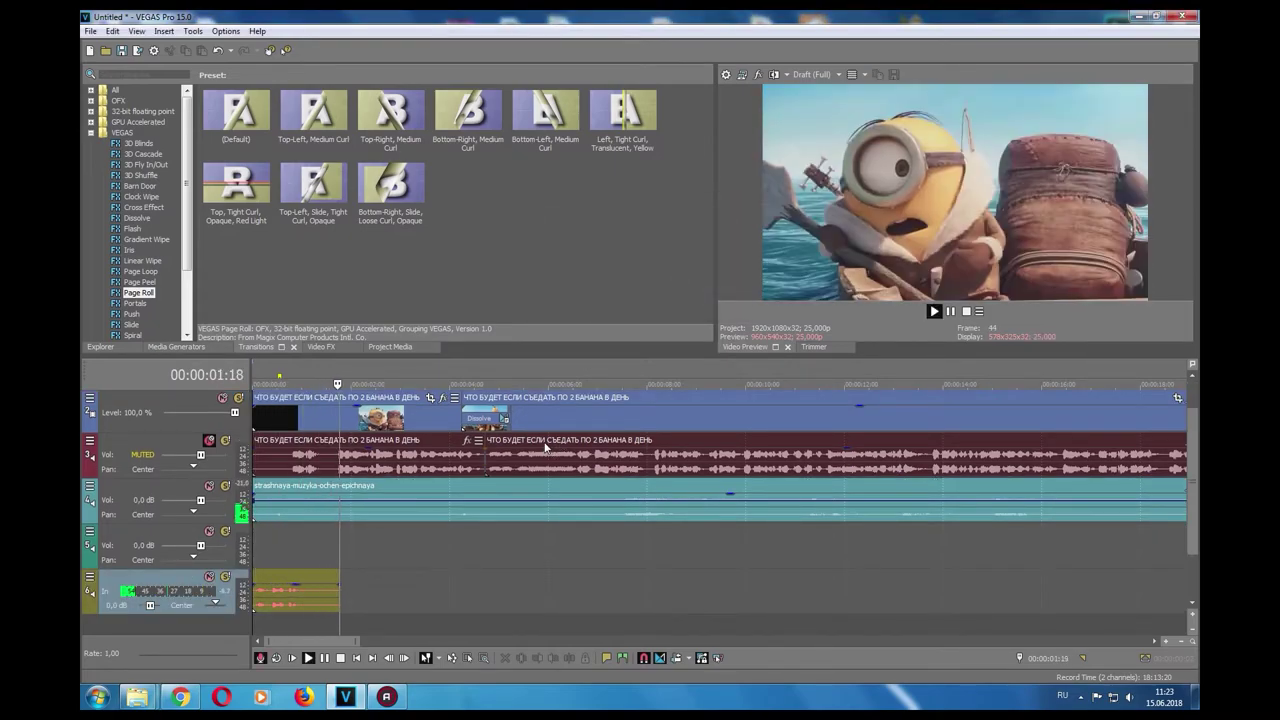
{"action": "key", "text": "space"}
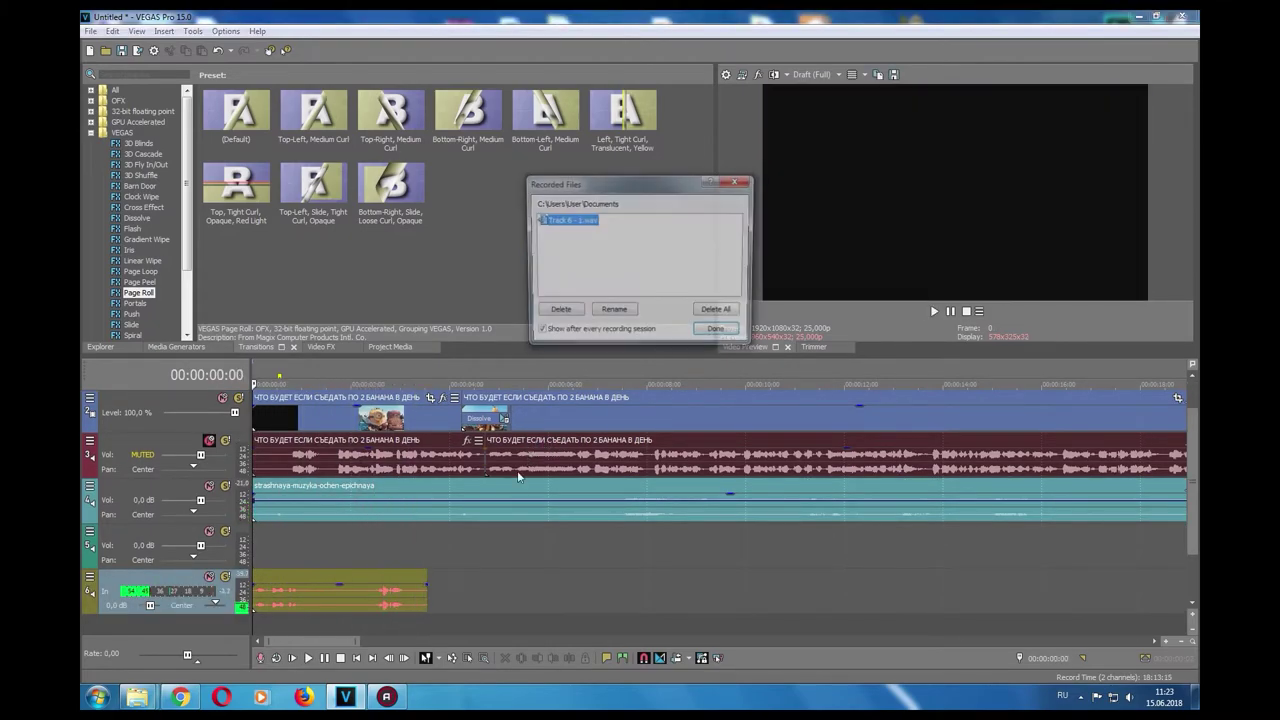
{"action": "left_click", "coordinate": [716, 334]}
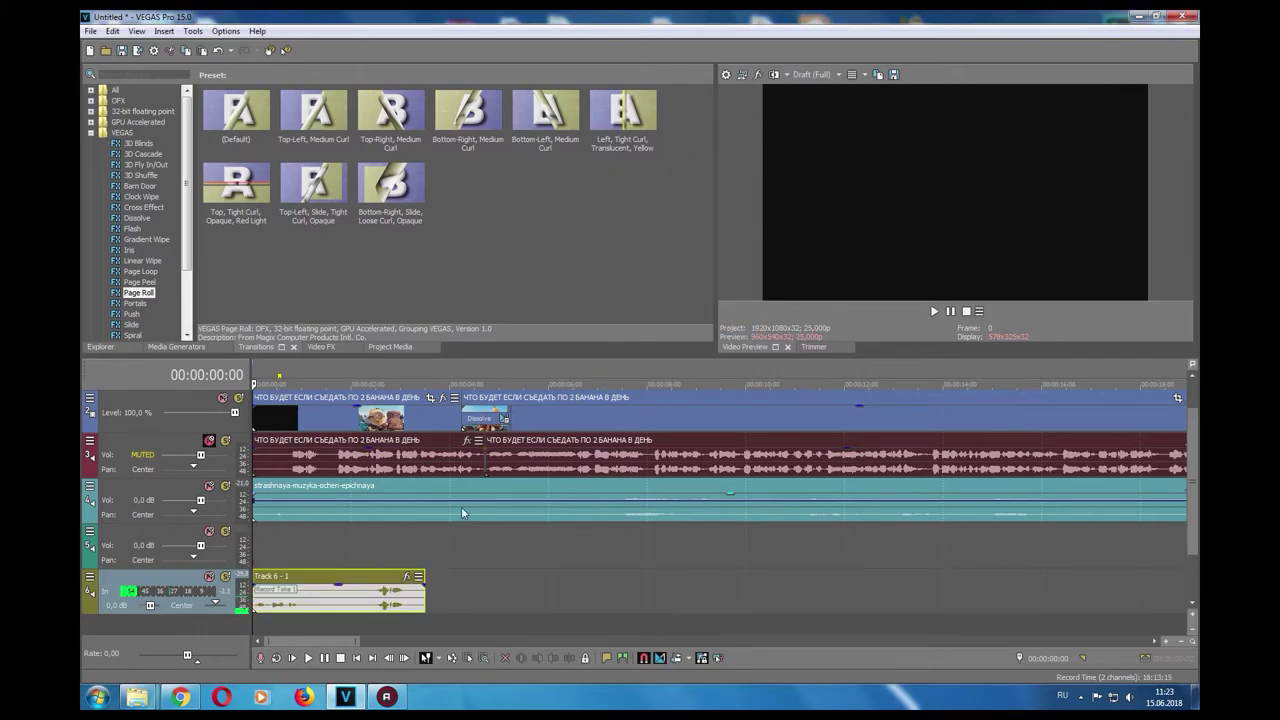
Split the recorded audio clip at 00:00:02:01 and move its second part 12 frames later.
{"action": "left_click", "coordinate": [369, 597]}
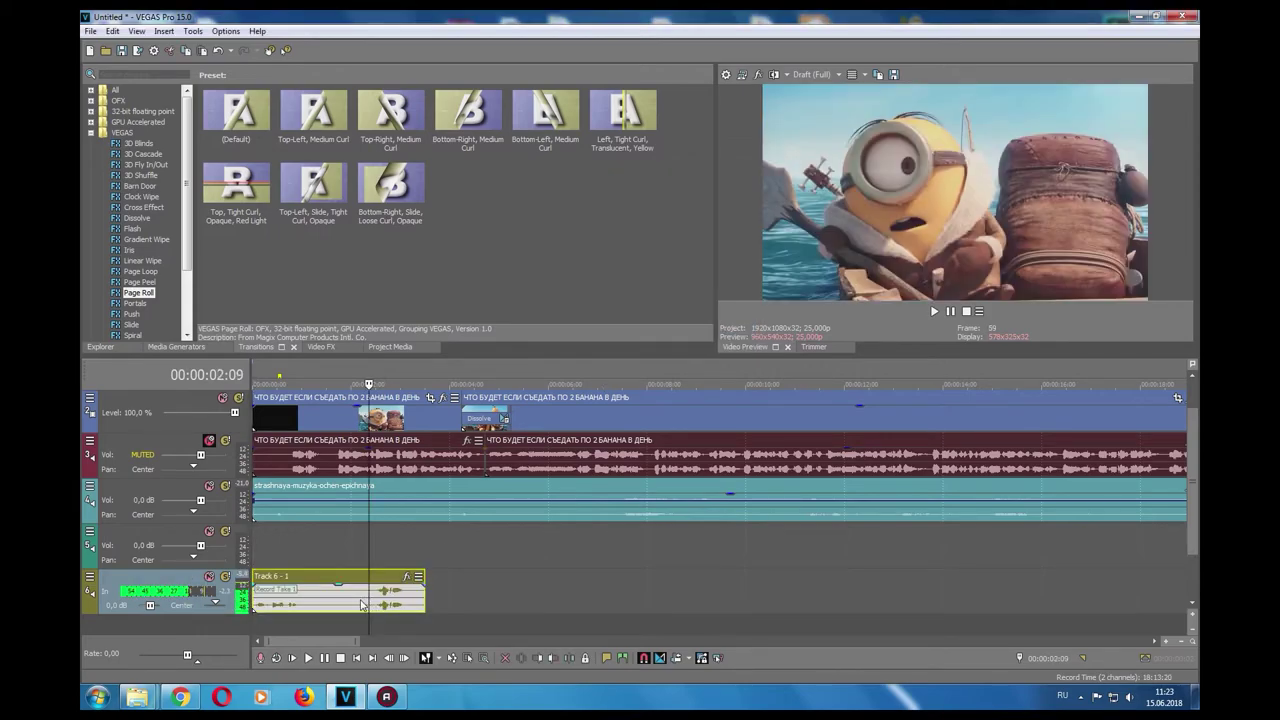
{"action": "left_click", "coordinate": [352, 596]}
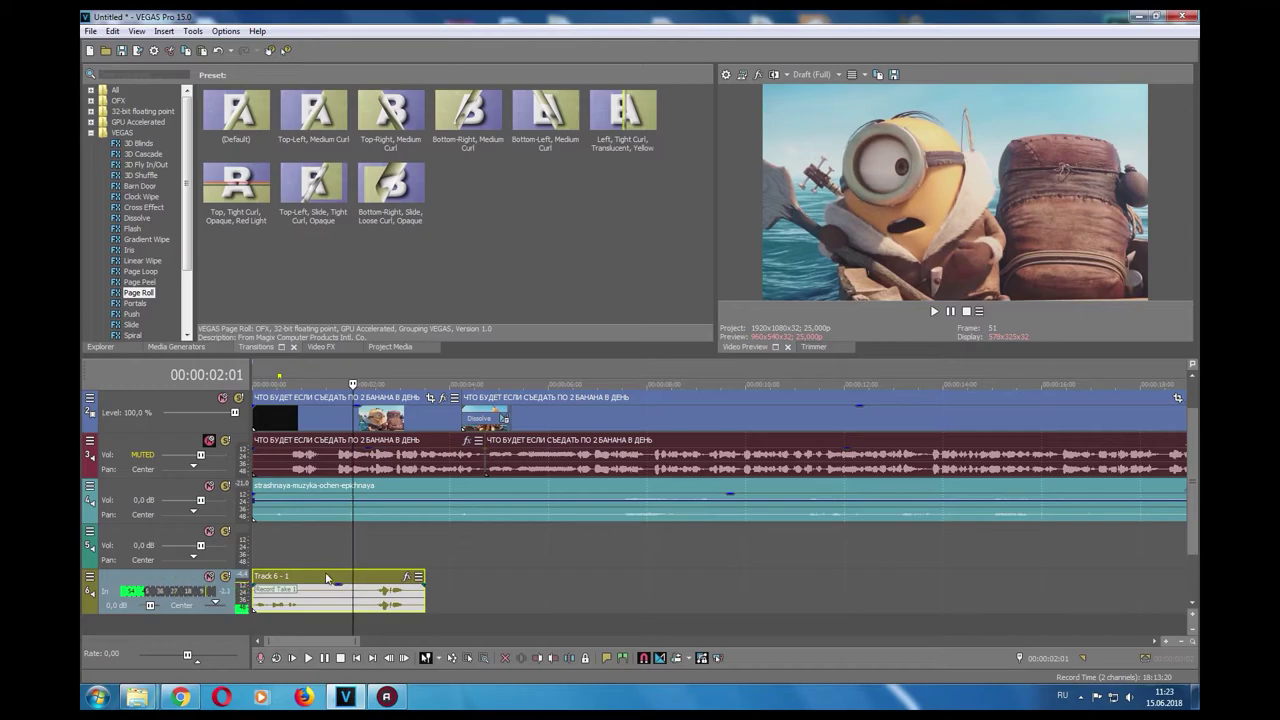
{"action": "key", "text": "s"}
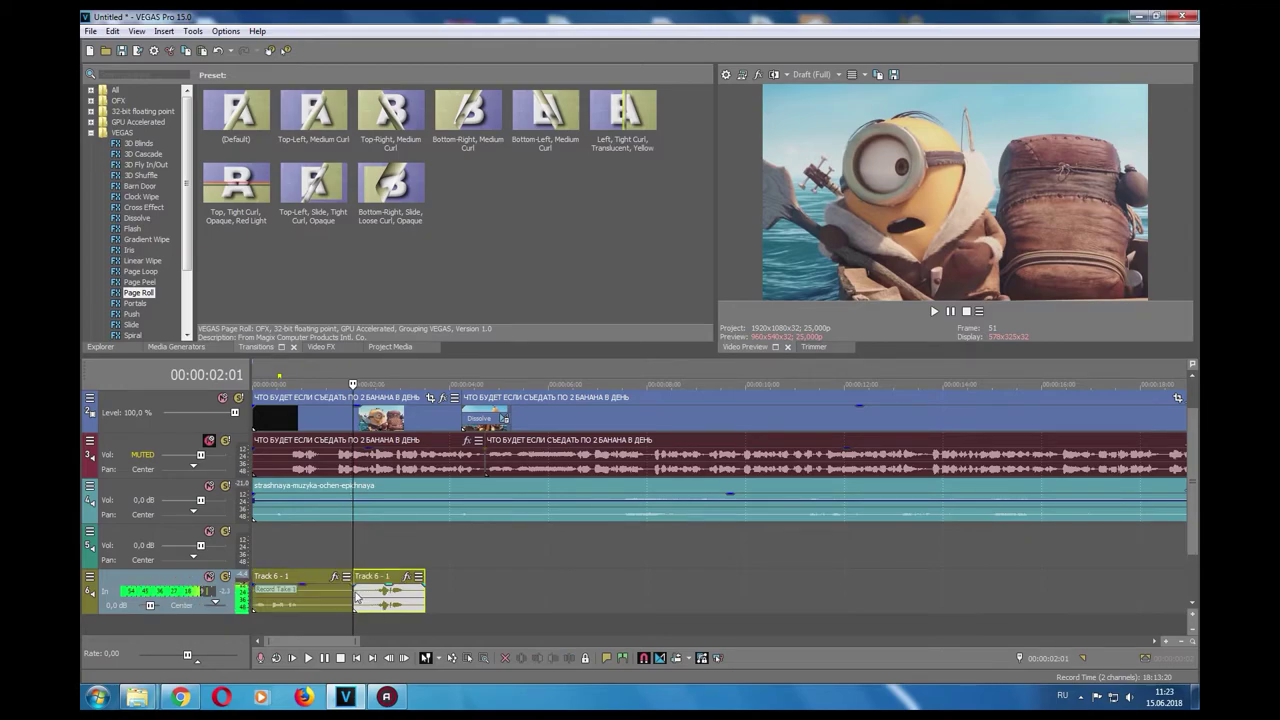
{"action": "left_click", "coordinate": [326, 598]}
{"action": "left_click_drag", "start_coordinate": [391, 597], "coordinate": [416, 597]}
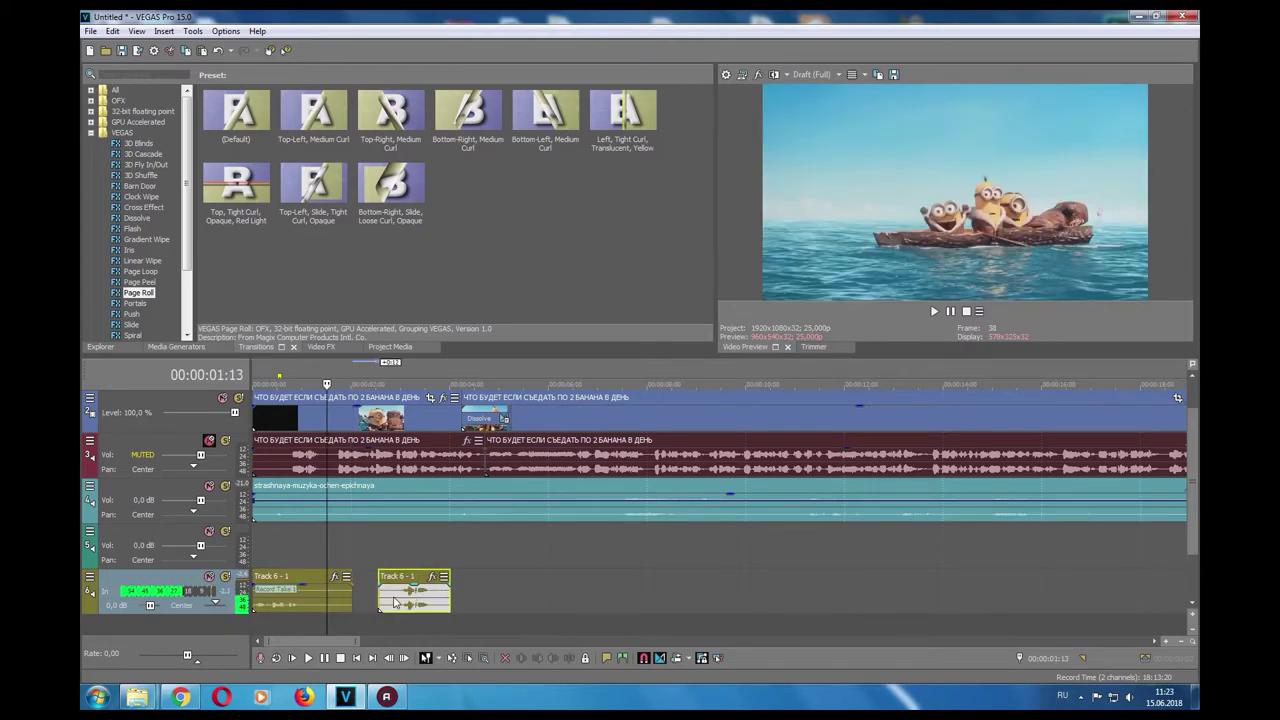
Delete the first part of the recording and move the remaining part 2:08 earlier, close to the timeline start.
{"action": "left_click", "coordinate": [311, 598]}
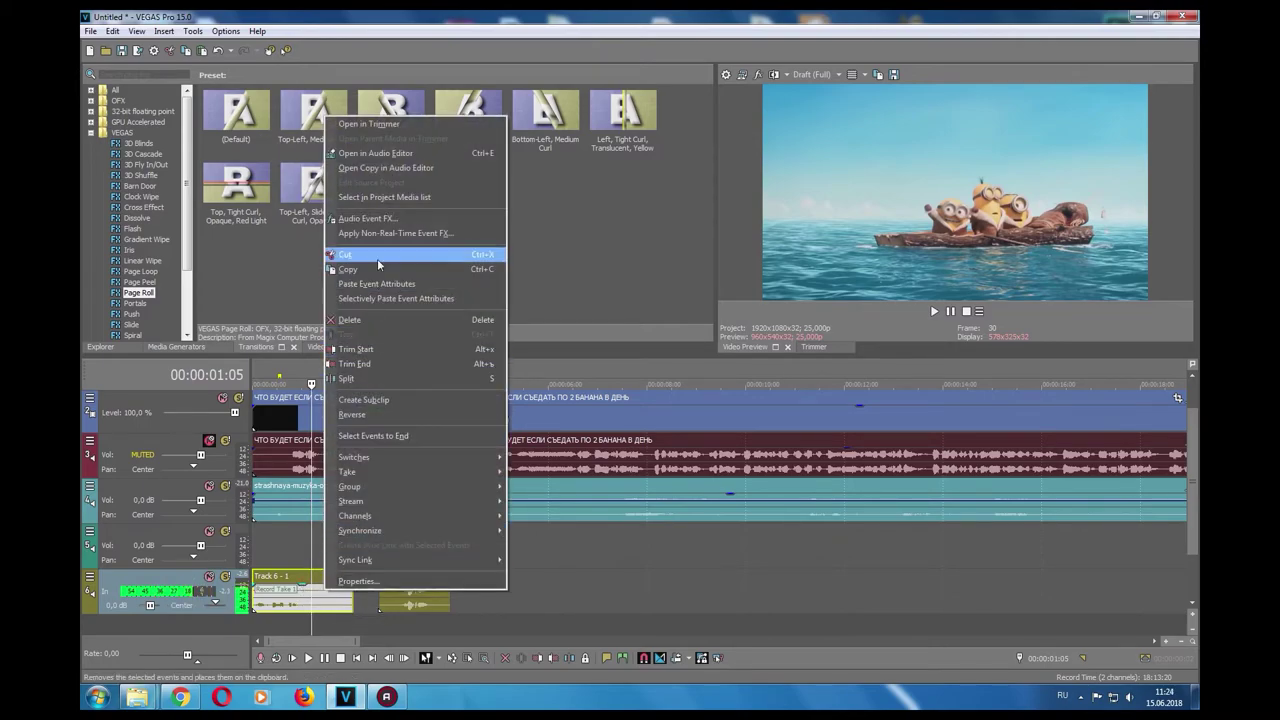
{"action": "left_click", "coordinate": [379, 322]}
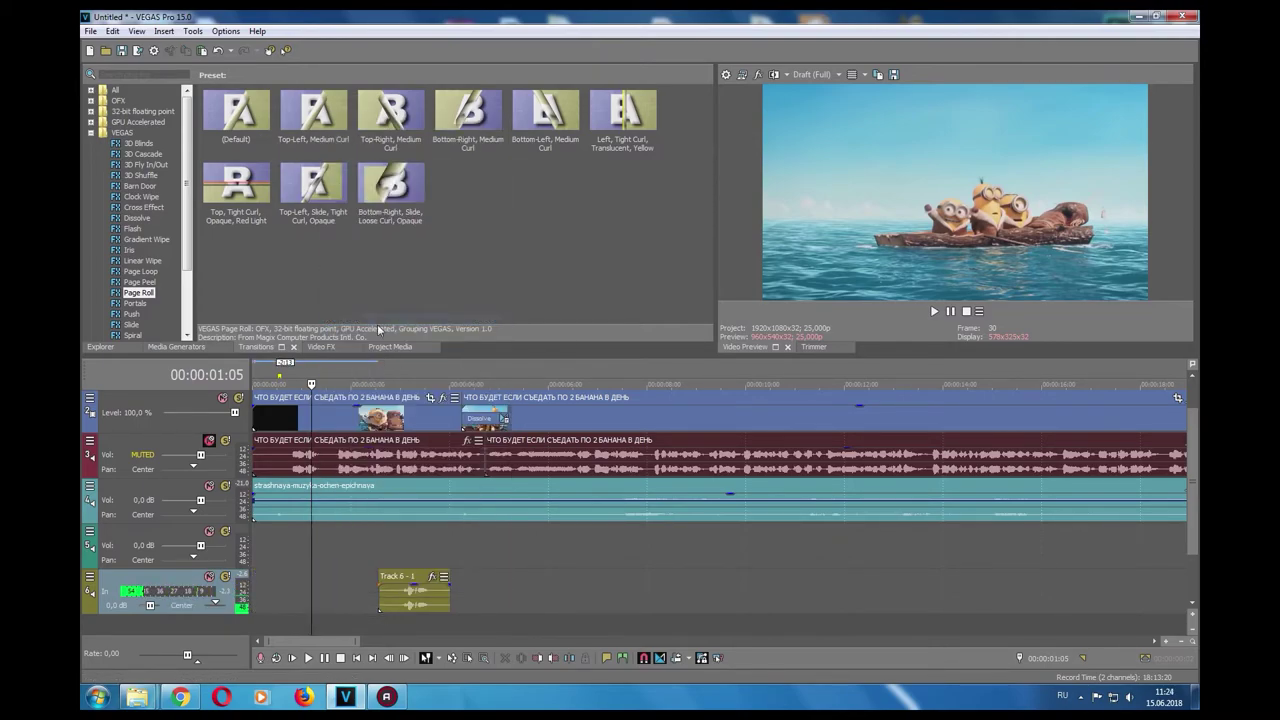
{"action": "left_click_drag", "start_coordinate": [420, 598], "coordinate": [304, 606]}
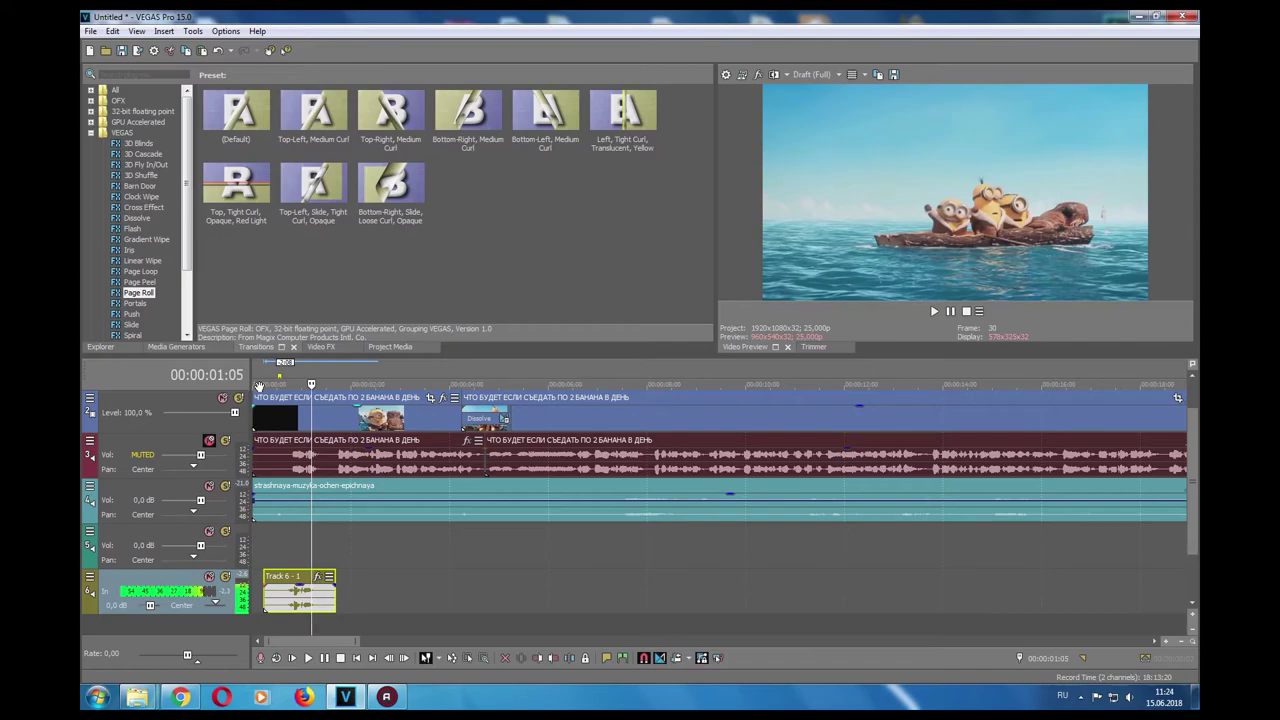
Preview the project from the start to hear the recorded clip together with the video and music.
{"action": "scroll", "coordinate": [257, 386], "scroll_direction": "right", "scroll_amount": 1}
{"action": "scroll", "coordinate": [351, 402], "scroll_direction": "up", "scroll_amount": 3}
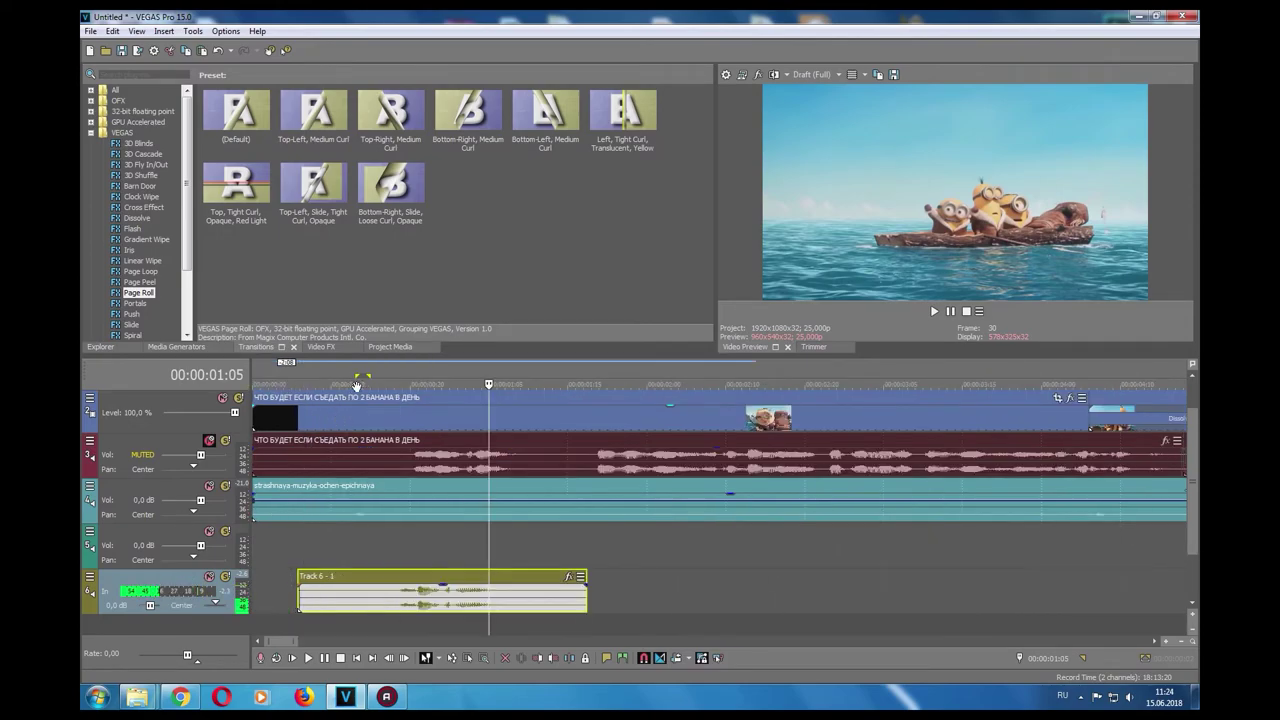
{"action": "left_click", "coordinate": [329, 430]}
{"action": "key", "text": "ctrl+Home"}
{"action": "key", "text": "space"}
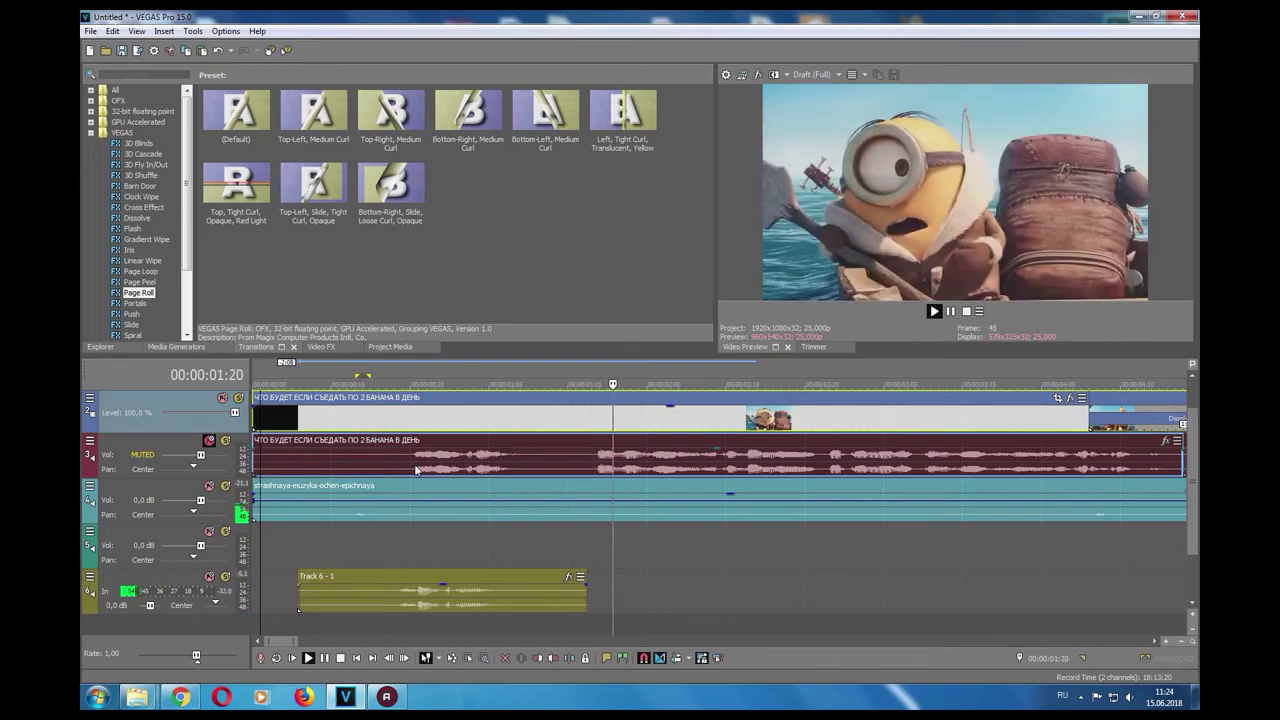
{"action": "key", "text": "space"}
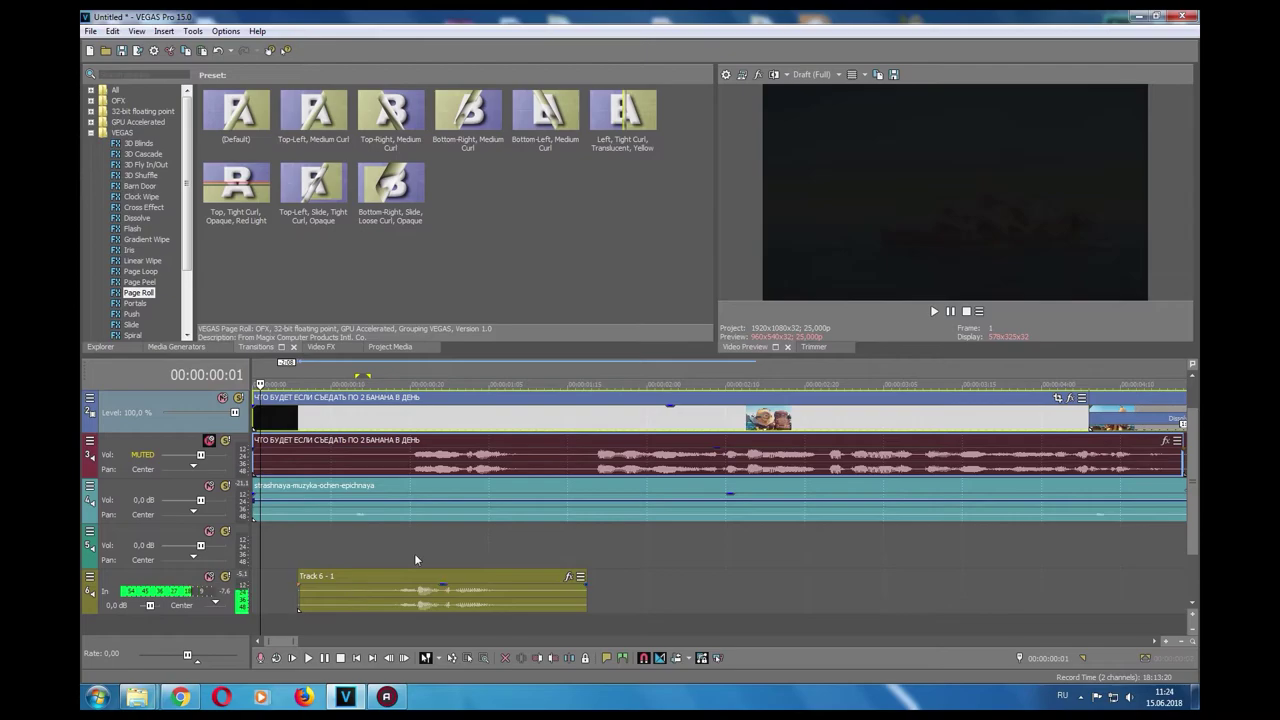
Shift the recorded audio clip slightly later on its track.
{"action": "left_click_drag", "start_coordinate": [496, 593], "coordinate": [504, 597]}
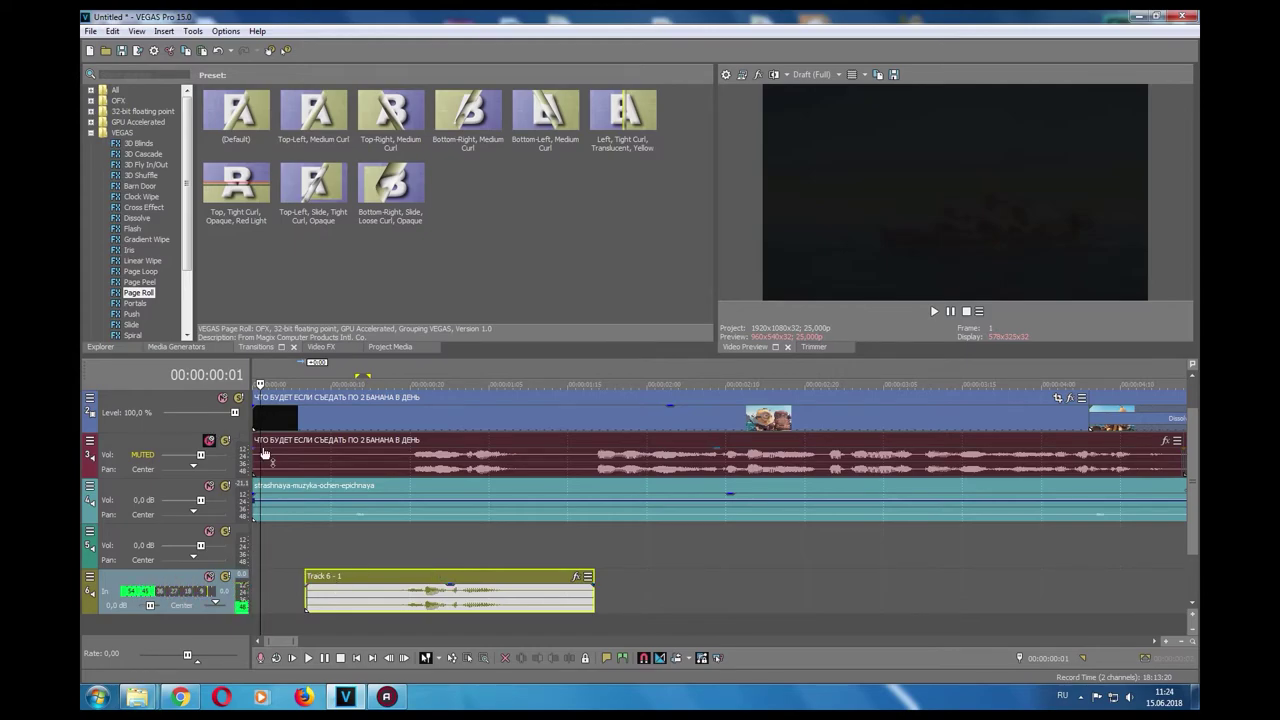
{"action": "scroll", "coordinate": [308, 535], "scroll_direction": "up", "scroll_amount": 4}
{"action": "scroll", "coordinate": [308, 535], "scroll_direction": "down", "scroll_amount": 5}
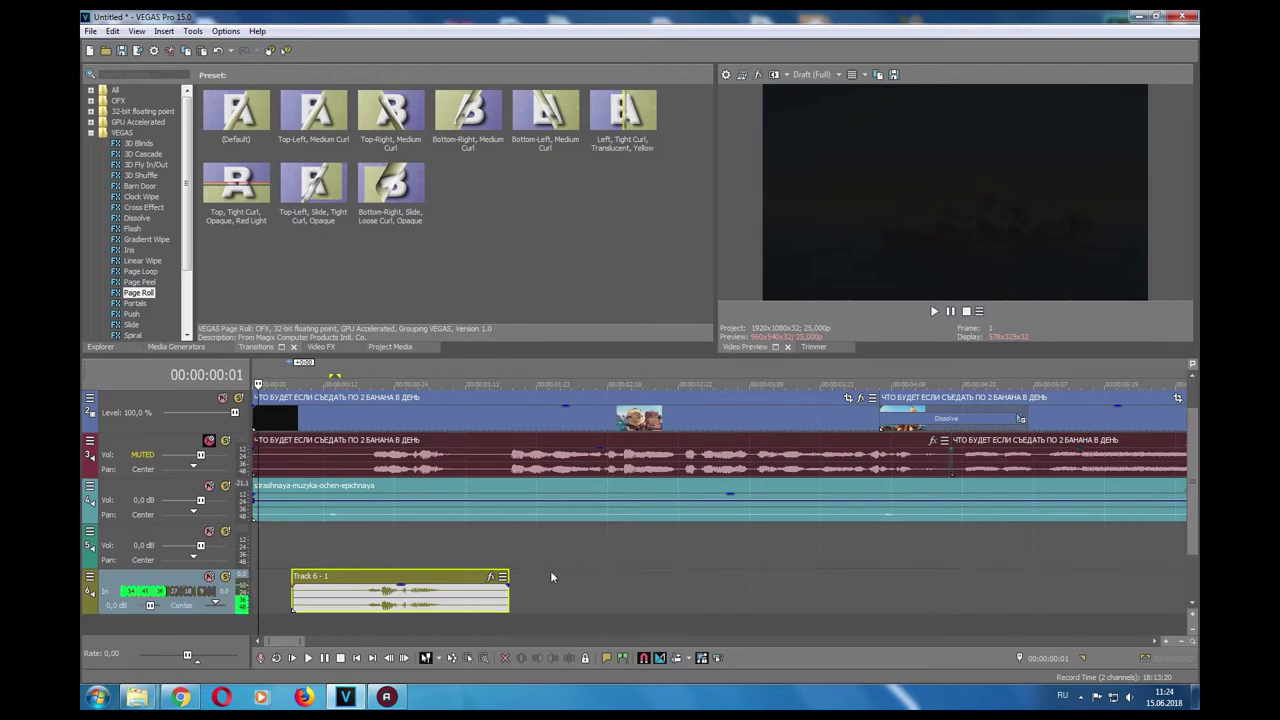
Delete the empty audio track between the music and the recording.
{"action": "left_click", "coordinate": [525, 545]}
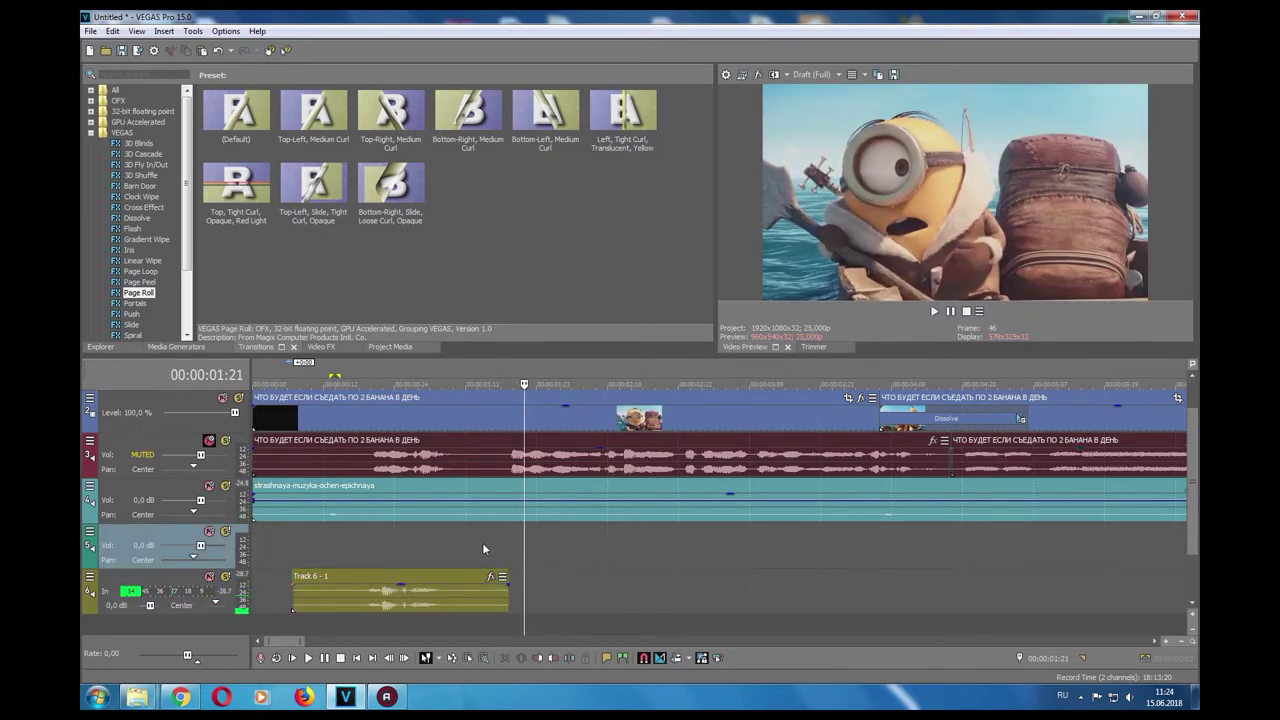
{"action": "right_click", "coordinate": [482, 542]}
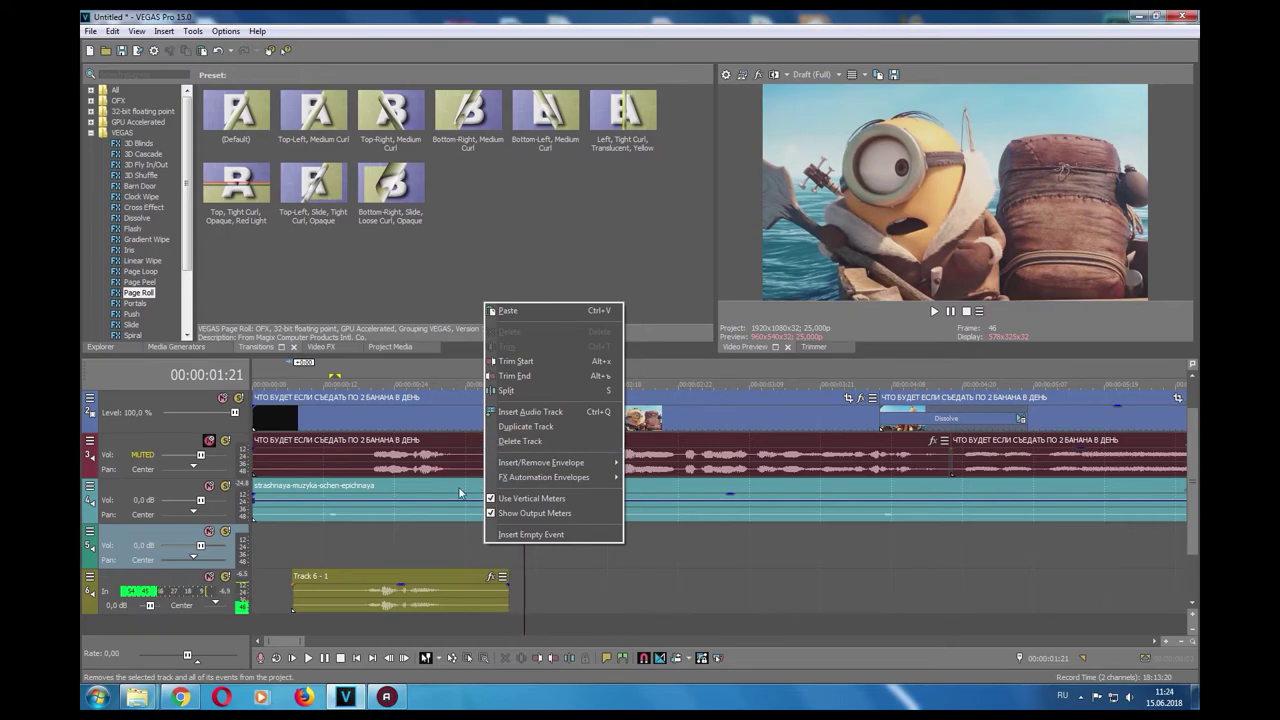
{"action": "left_click", "coordinate": [537, 445]}
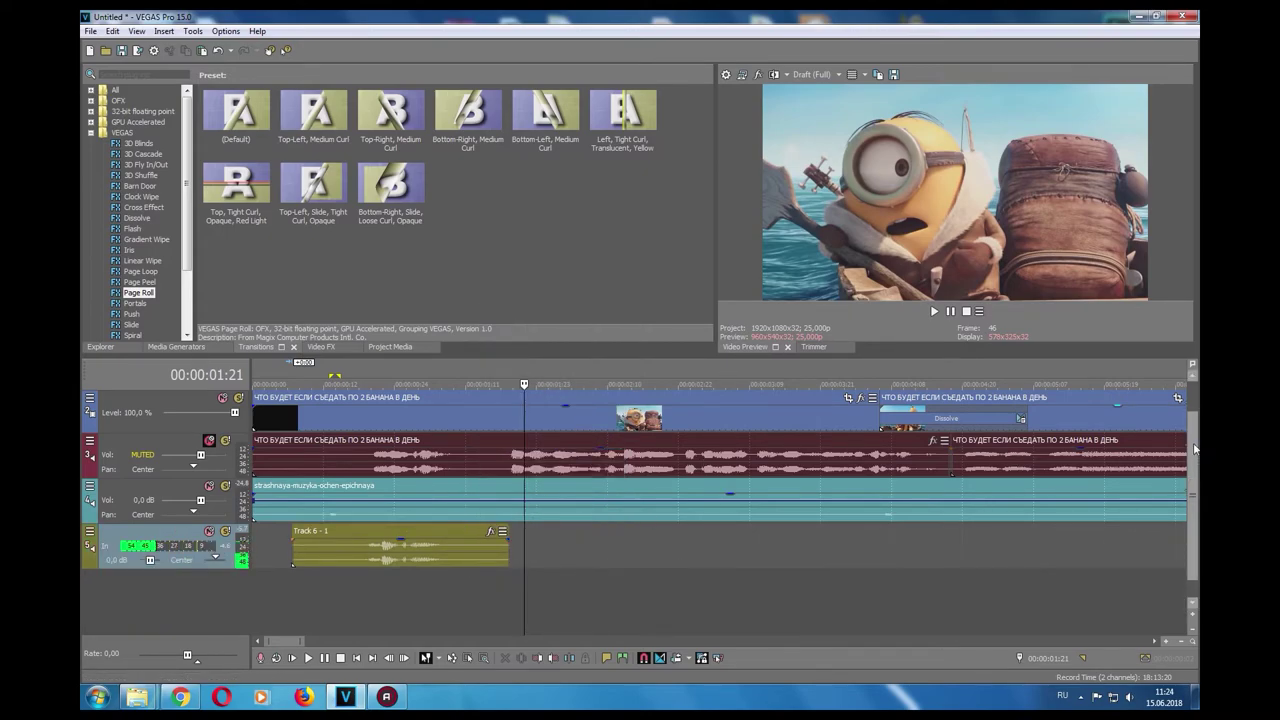
Browse the media generator categories and compare the VEGAS Titles & Text presets with the (Legacy) Text presets.
{"action": "scroll", "coordinate": [1195, 450], "scroll_direction": "up", "scroll_amount": 1}
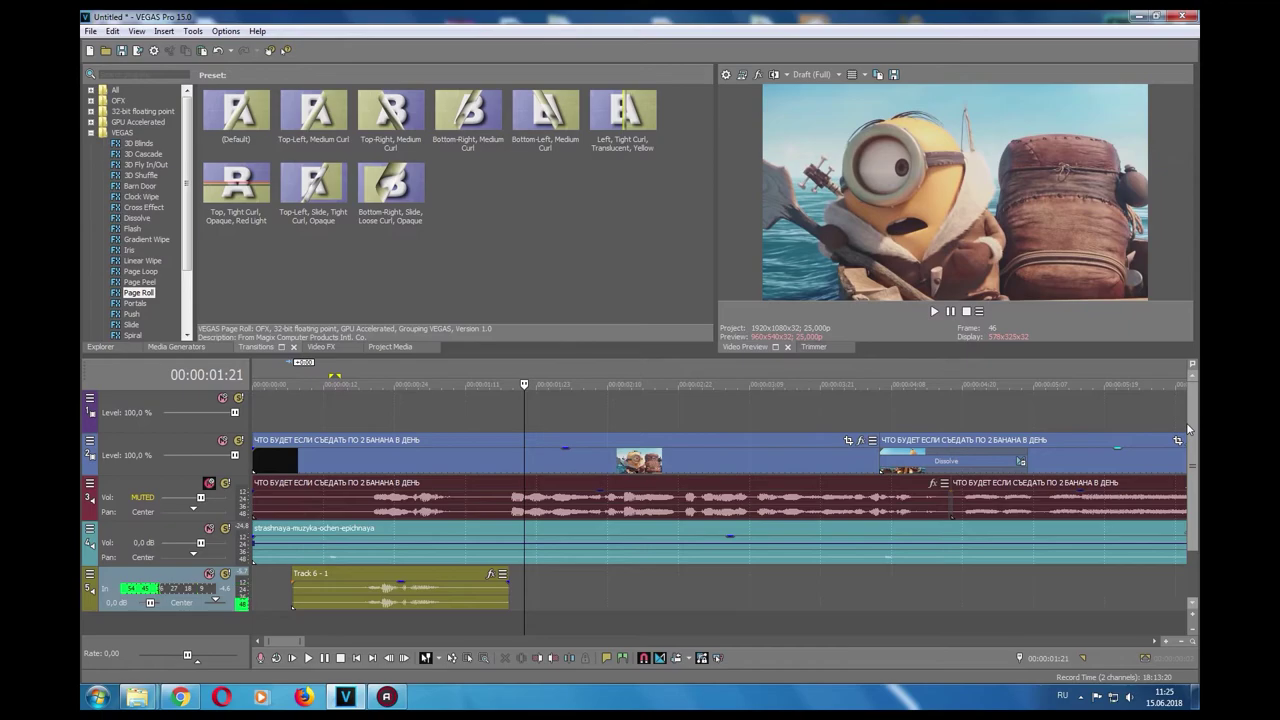
{"action": "left_click", "coordinate": [180, 347]}
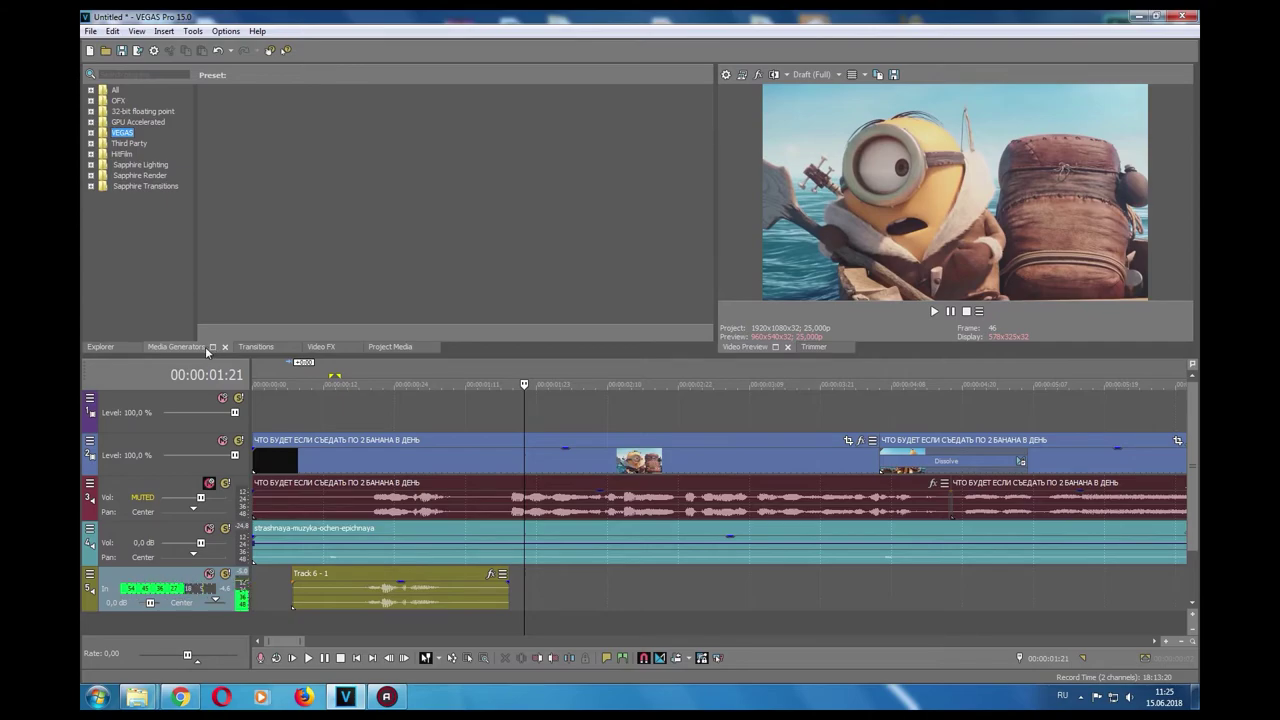
{"action": "double_click", "coordinate": [114, 135]}
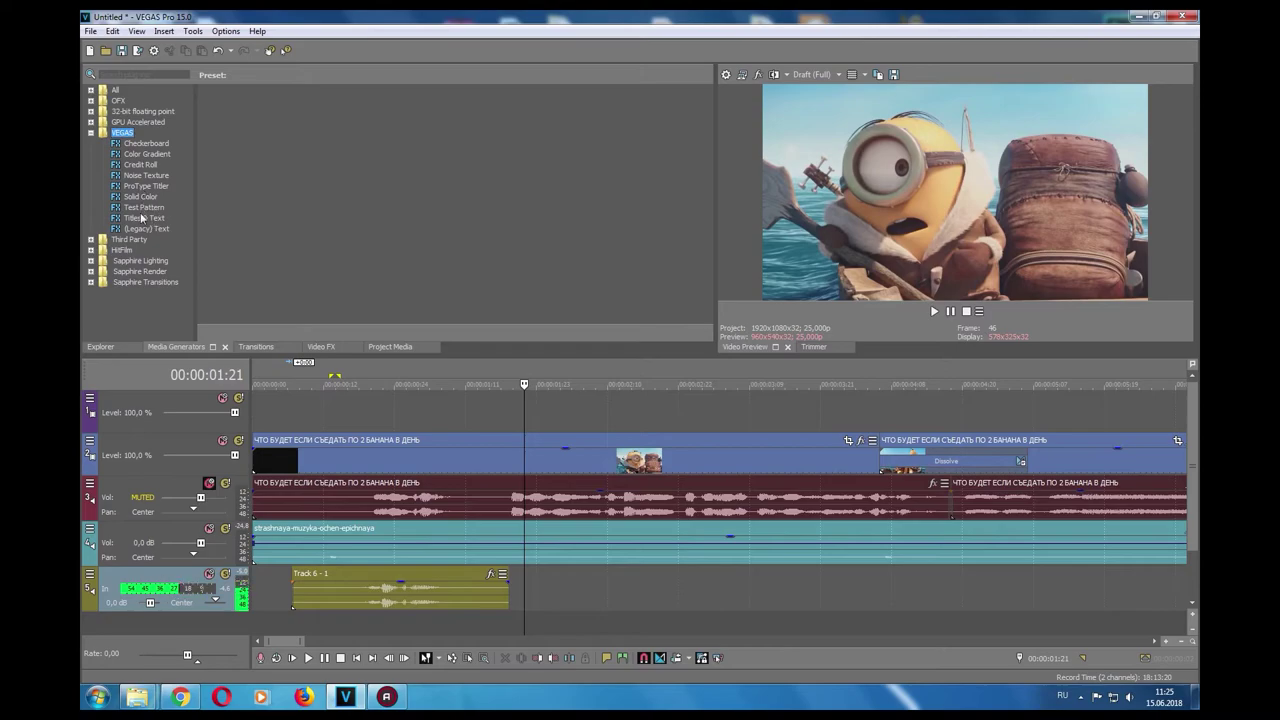
{"action": "left_click", "coordinate": [91, 250]}
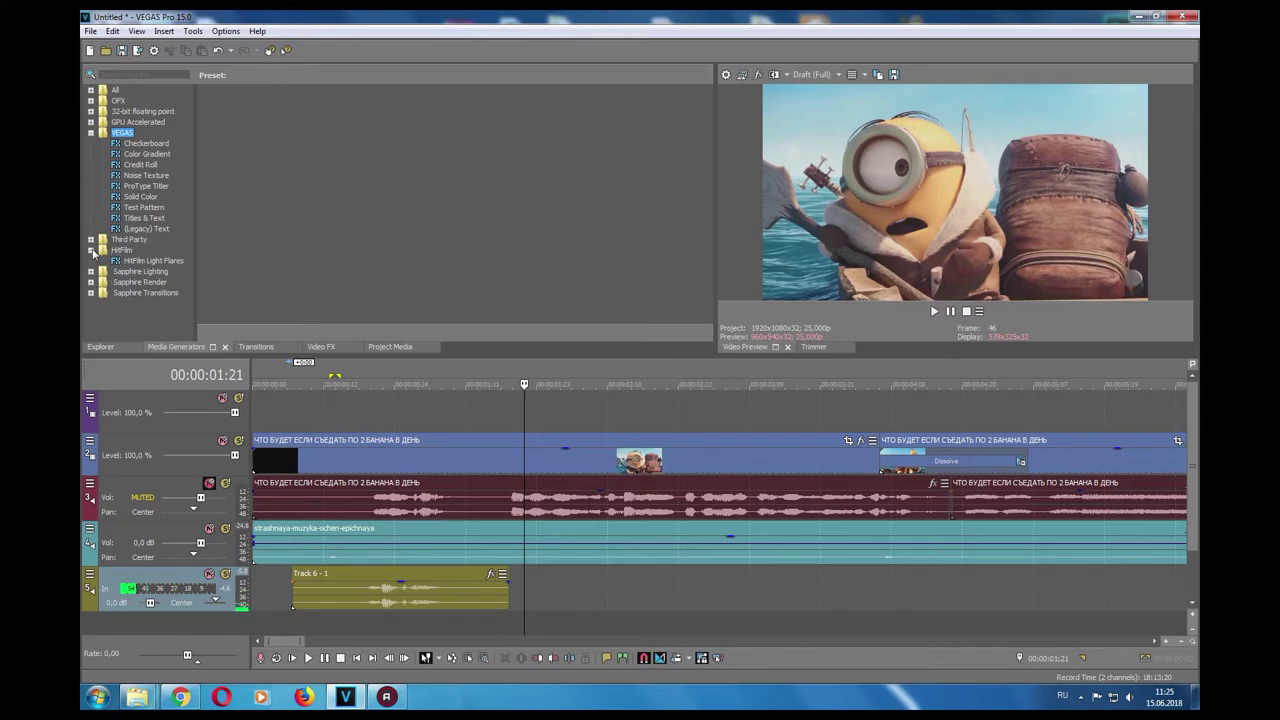
{"action": "left_click", "coordinate": [91, 240]}
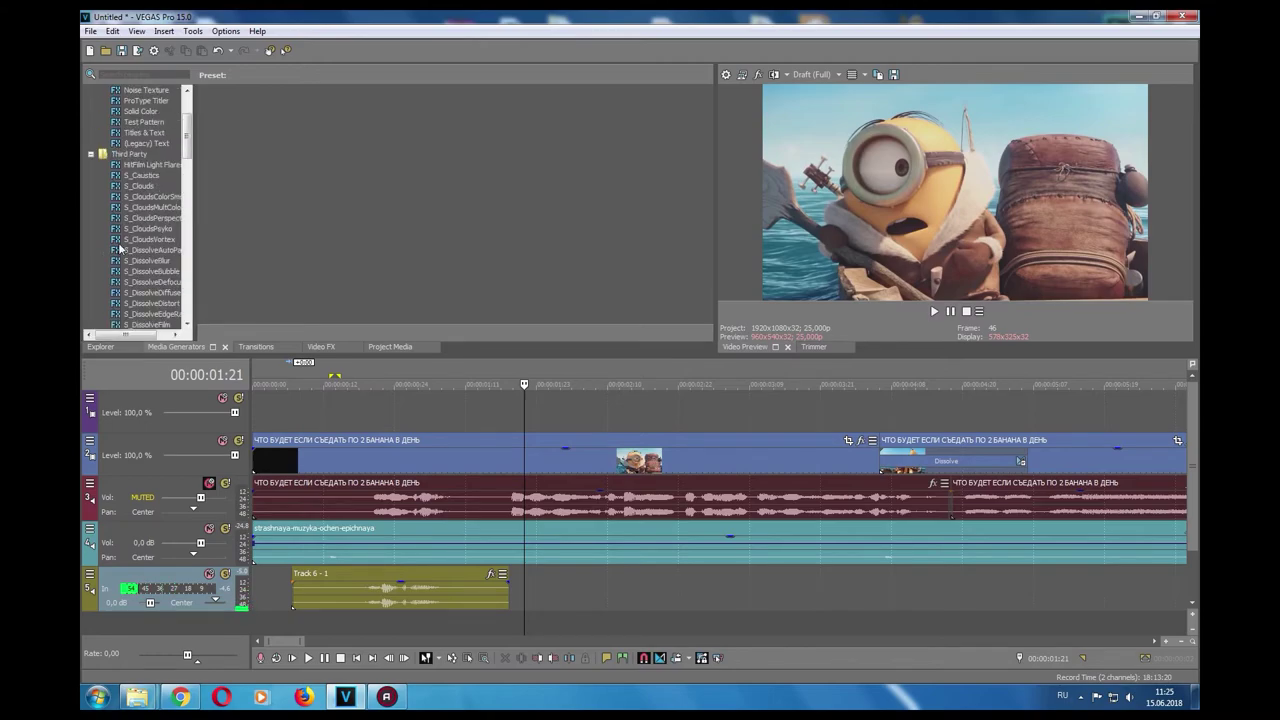
{"action": "left_click", "coordinate": [92, 157]}
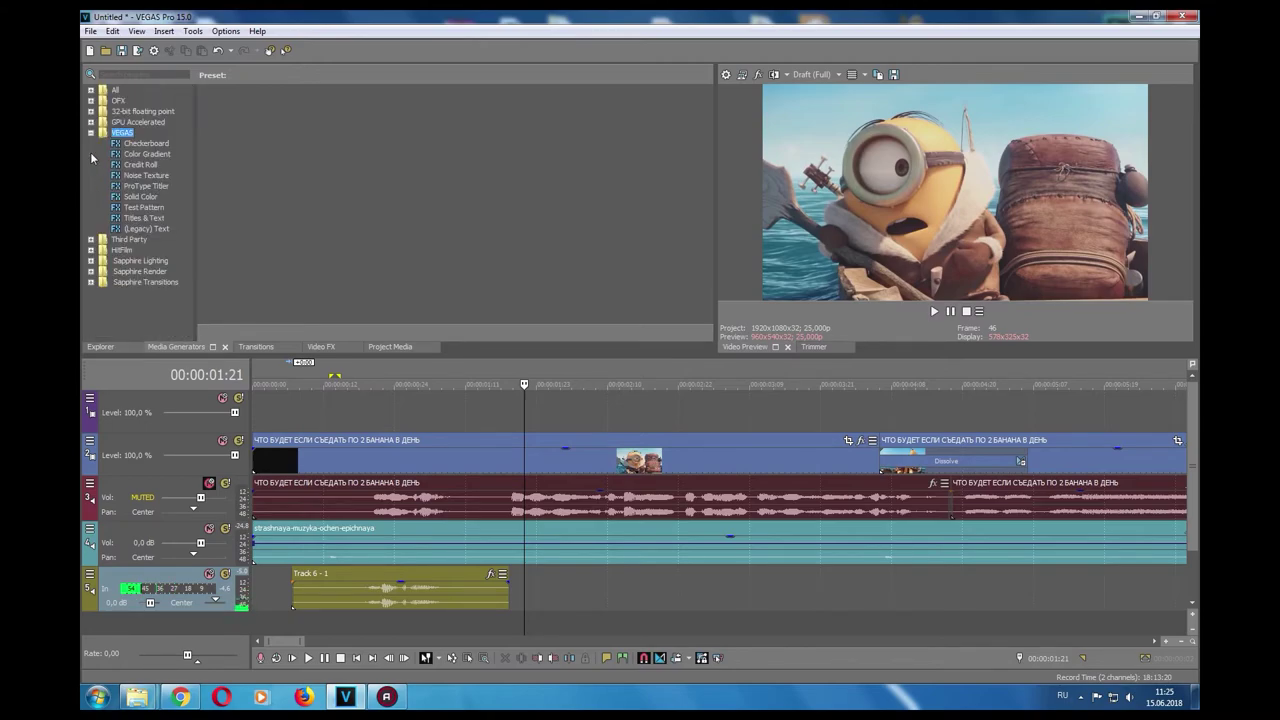
{"action": "left_click", "coordinate": [146, 229]}
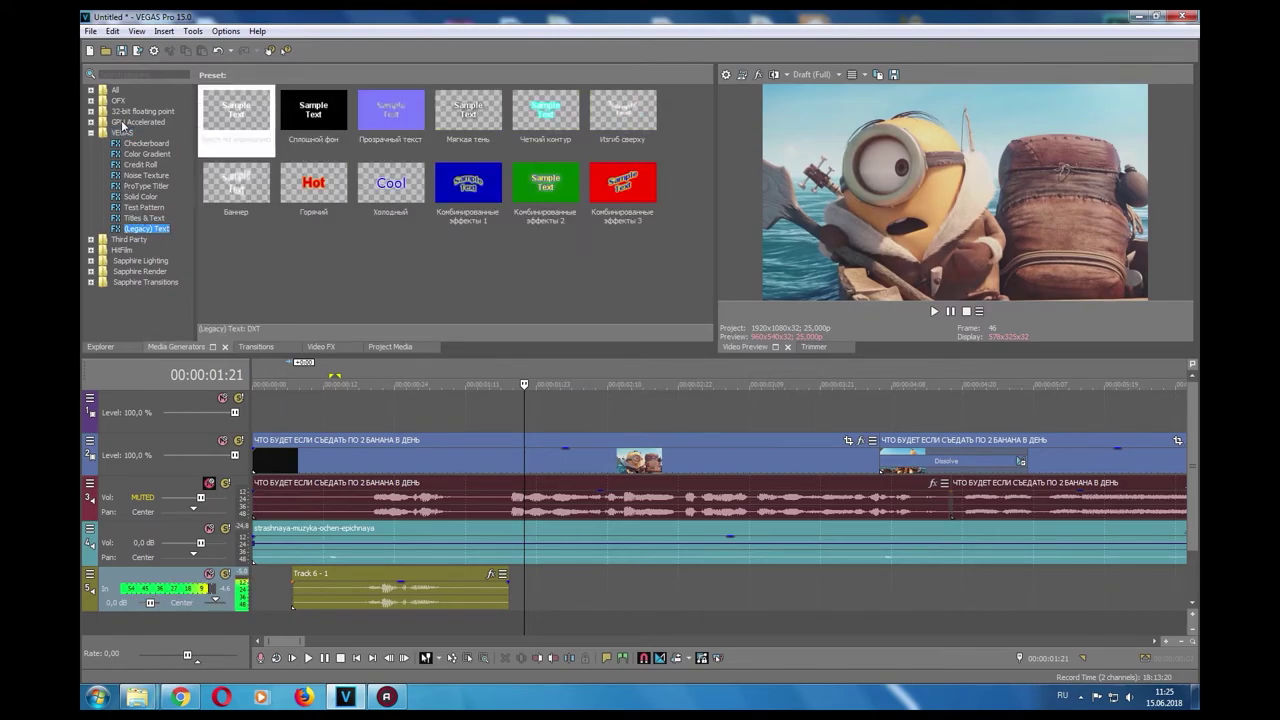
{"action": "left_click", "coordinate": [146, 218]}
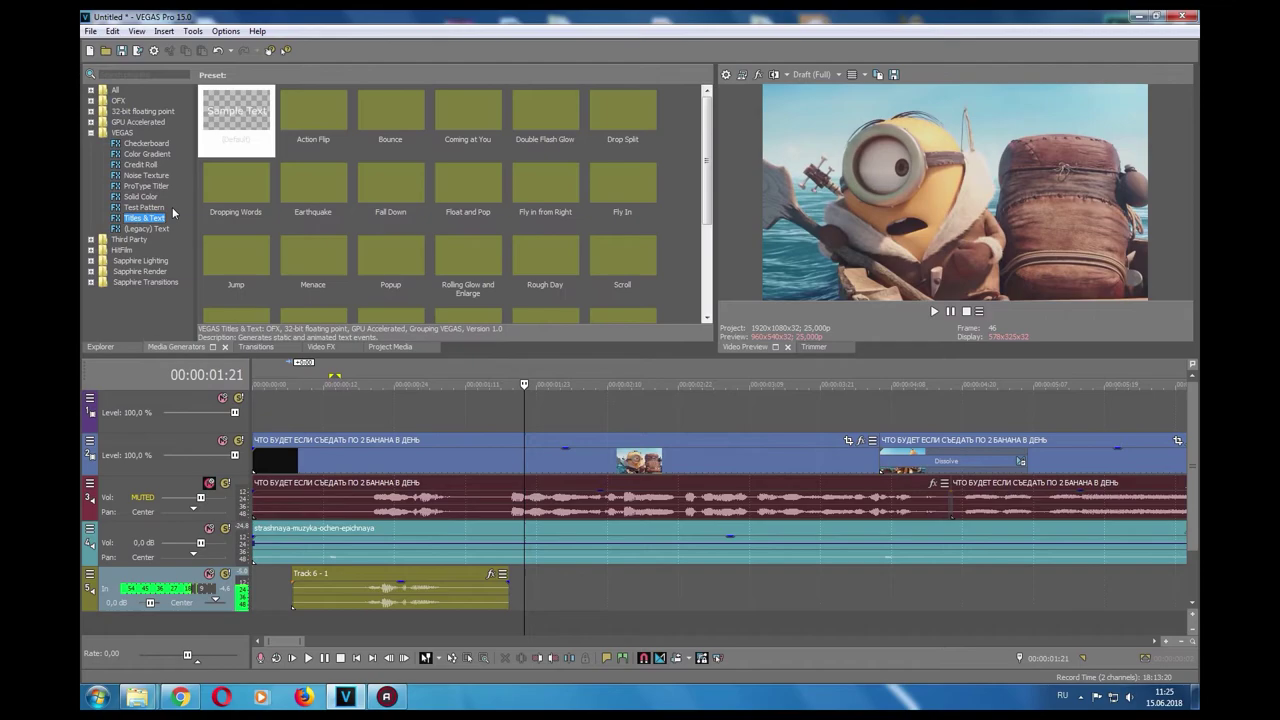
{"action": "left_click", "coordinate": [164, 228]}
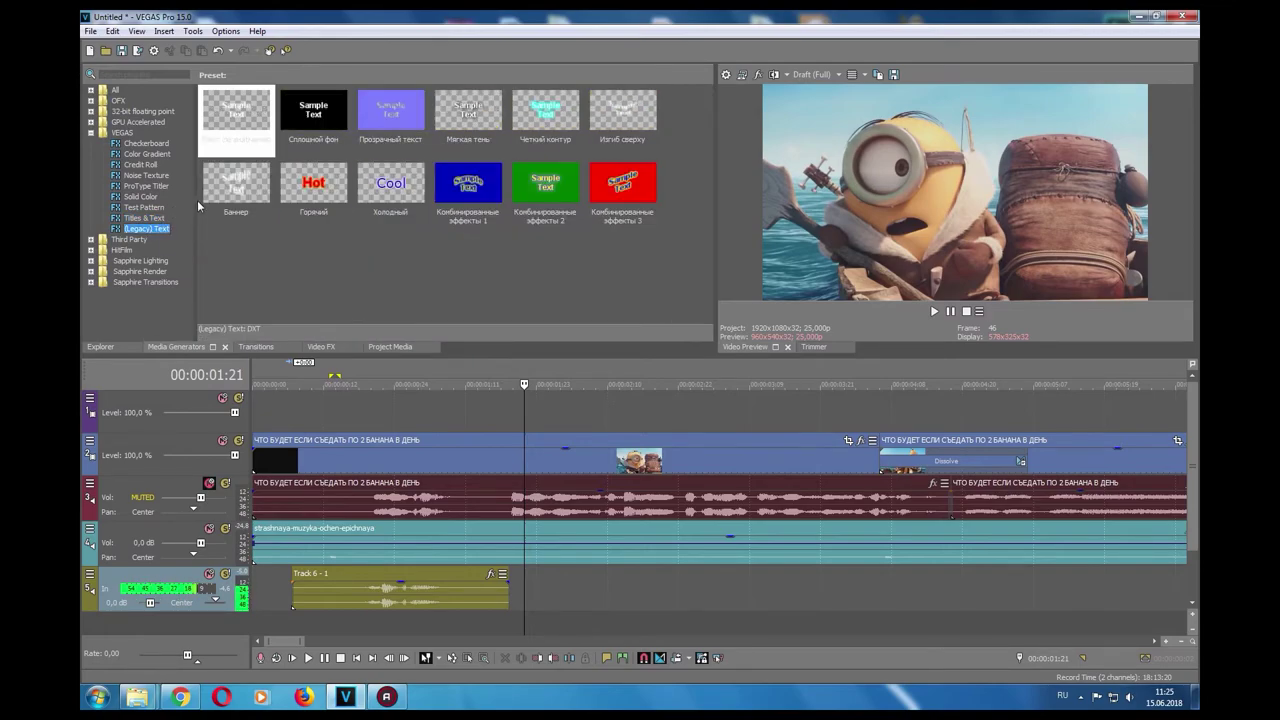
Add the default (Legacy) Text preset to the empty top video track near the start and replace its sample text with "Kayfiyat tv".
{"action": "left_click_drag", "start_coordinate": [234, 108], "coordinate": [322, 410]}
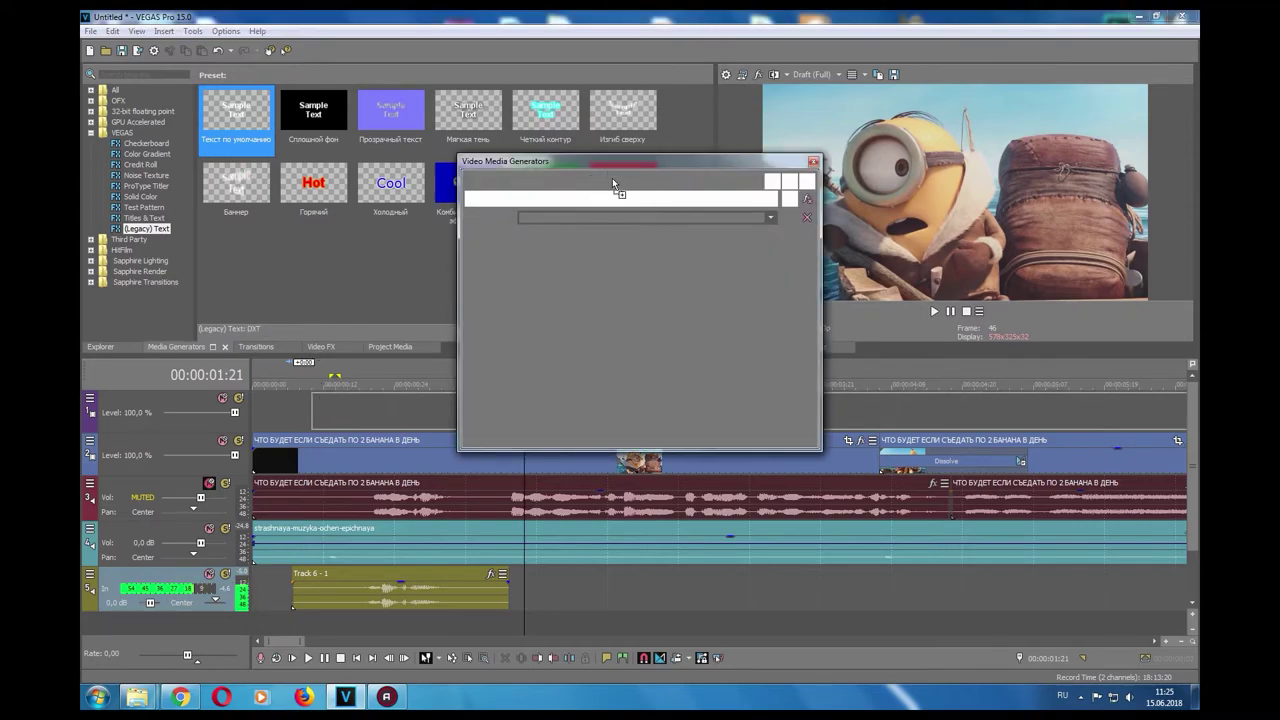
{"action": "left_click_drag", "start_coordinate": [720, 366], "coordinate": [535, 280]}
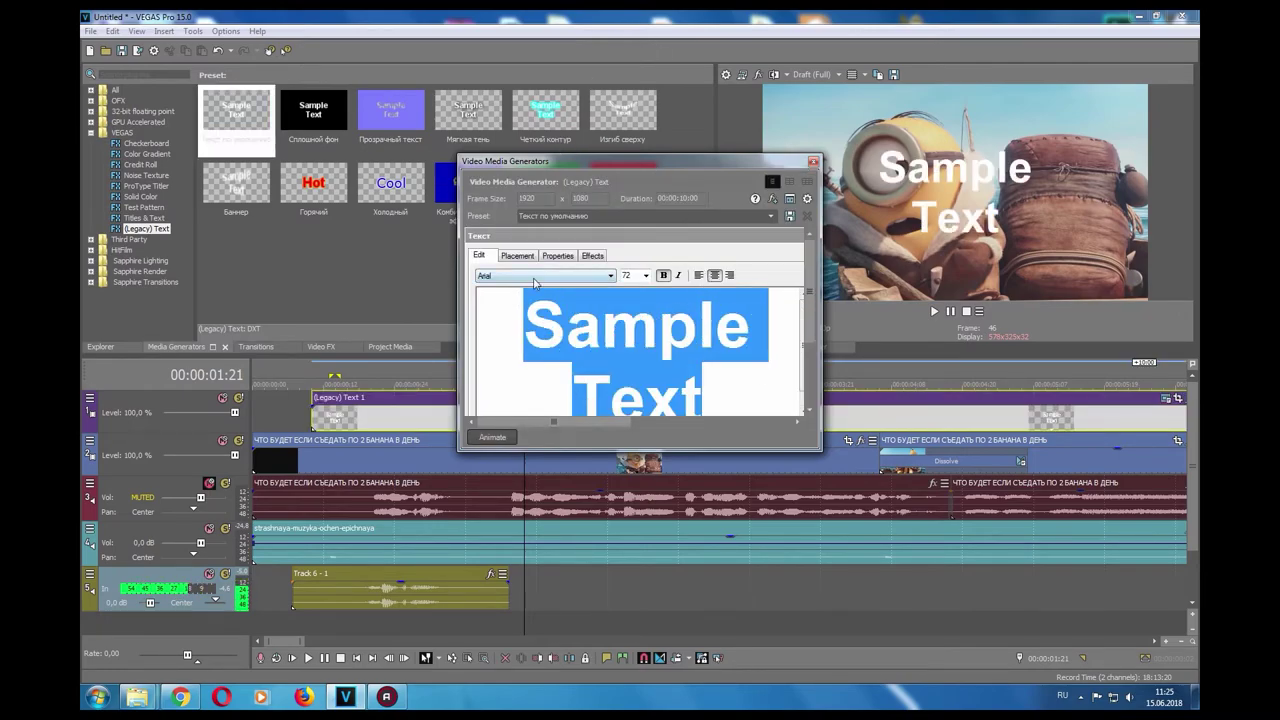
{"action": "key", "text": "BackSpace"}
{"action": "type", "text": "Л"}
{"action": "key", "text": "BackSpace"}
{"action": "key", "text": "alt+shift"}
{"action": "type", "text": "Ka"}
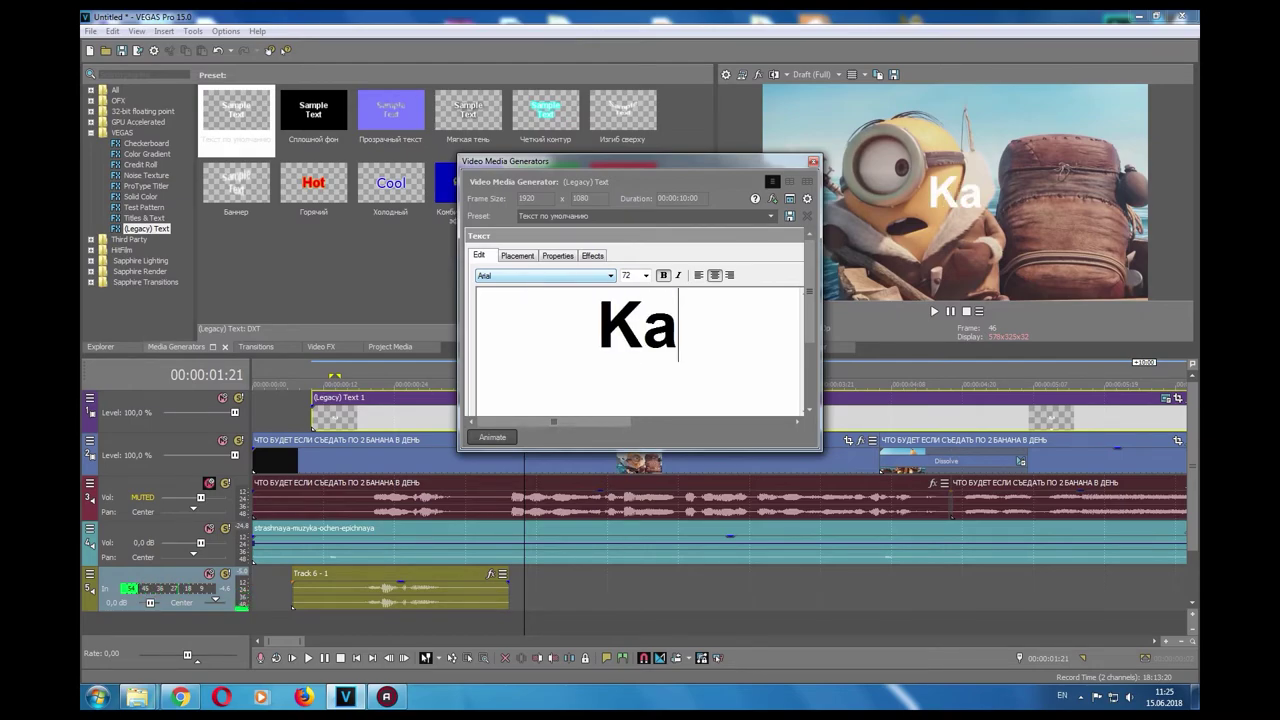
{"action": "type", "text": "yfiy"}
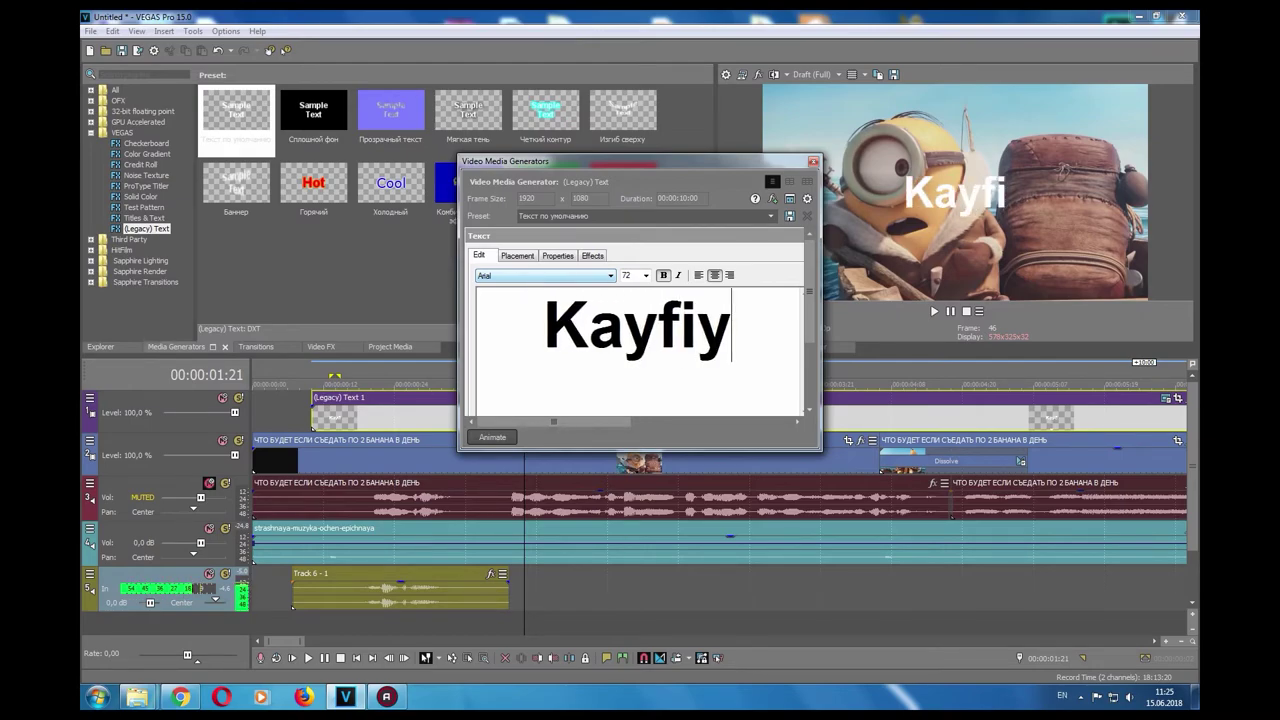
{"action": "type", "text": "at tyv"}
{"action": "key", "text": "BackSpace"}
{"action": "key", "text": "BackSpace"}
{"action": "type", "text": "v"}
Set the font of the whole title text to Chocolate cyr-lat.
{"action": "double_click", "coordinate": [619, 322]}
{"action": "left_click", "coordinate": [762, 325]}
{"action": "left_click_drag", "start_coordinate": [797, 328], "coordinate": [420, 337]}
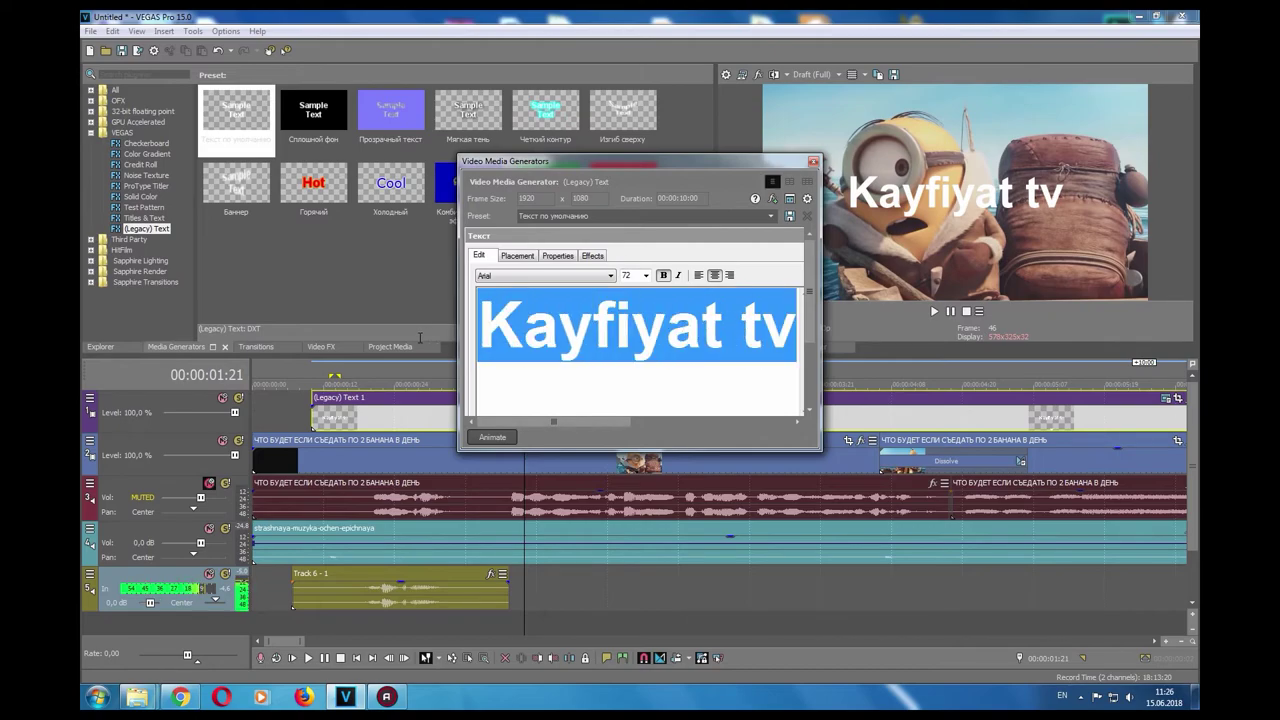
{"action": "left_click", "coordinate": [527, 273]}
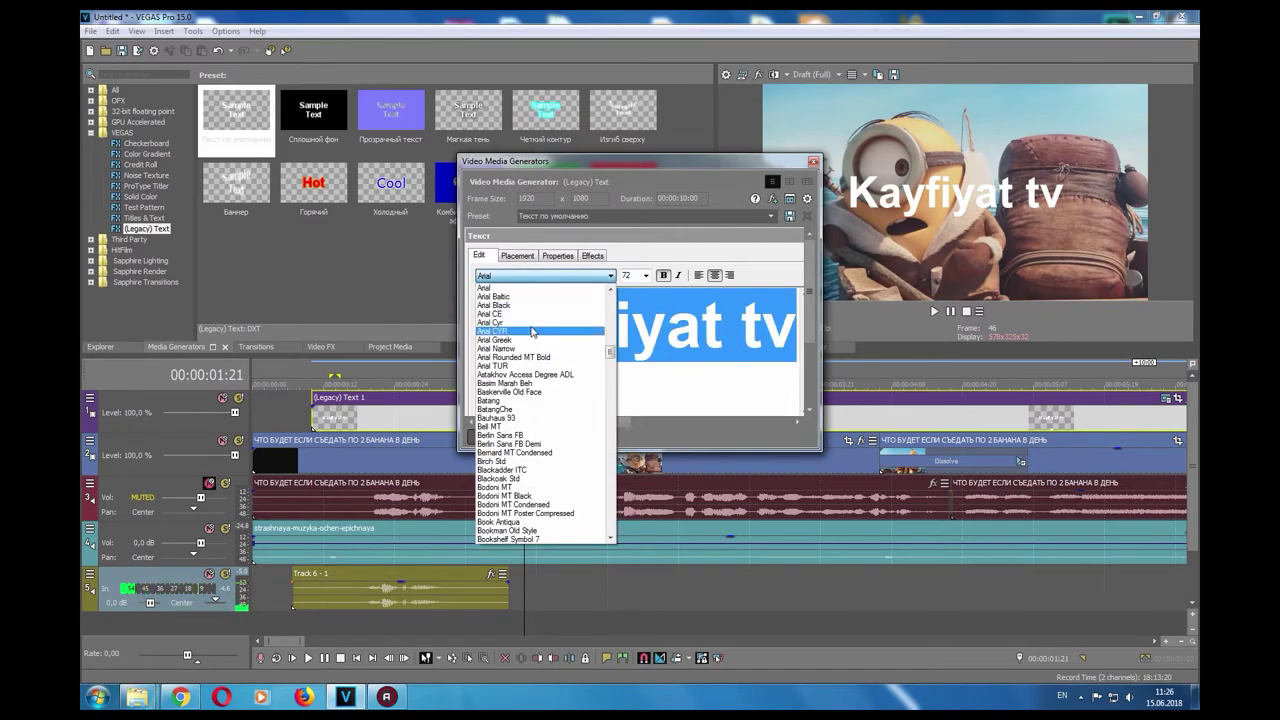
{"action": "scroll", "coordinate": [560, 400], "scroll_direction": "down", "scroll_amount": 5}
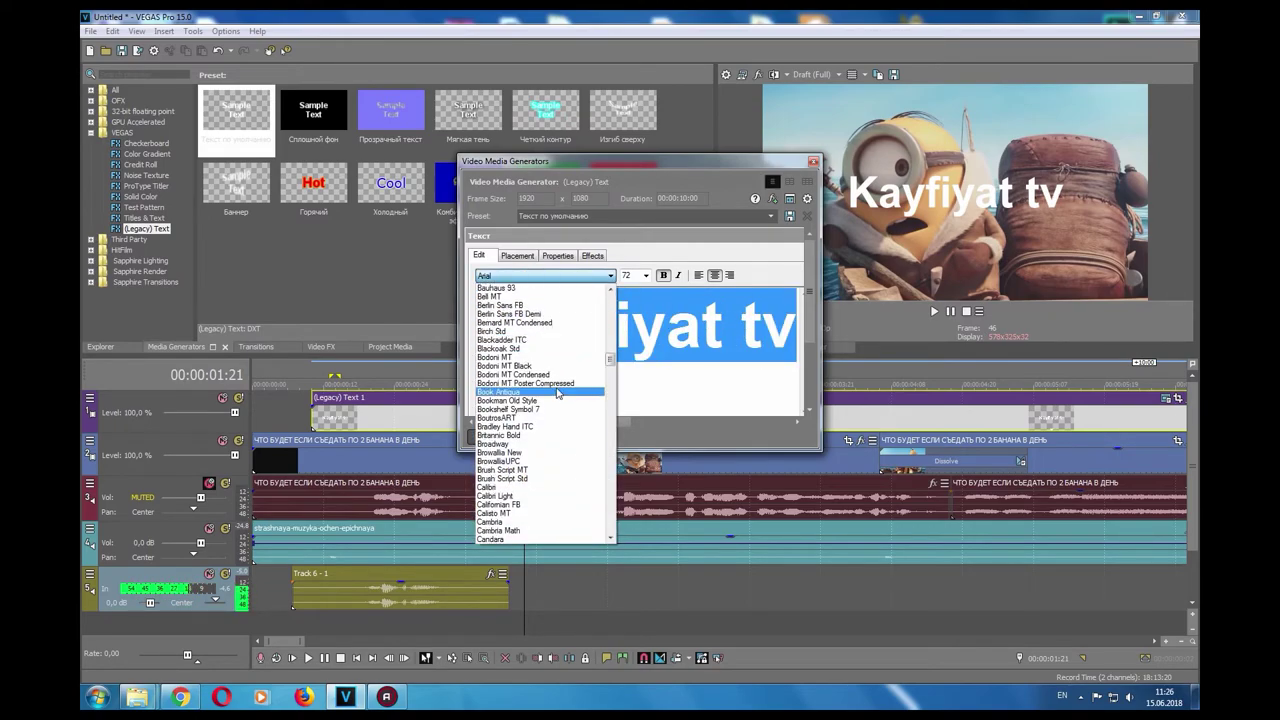
{"action": "scroll", "coordinate": [557, 393], "scroll_direction": "down", "scroll_amount": 11}
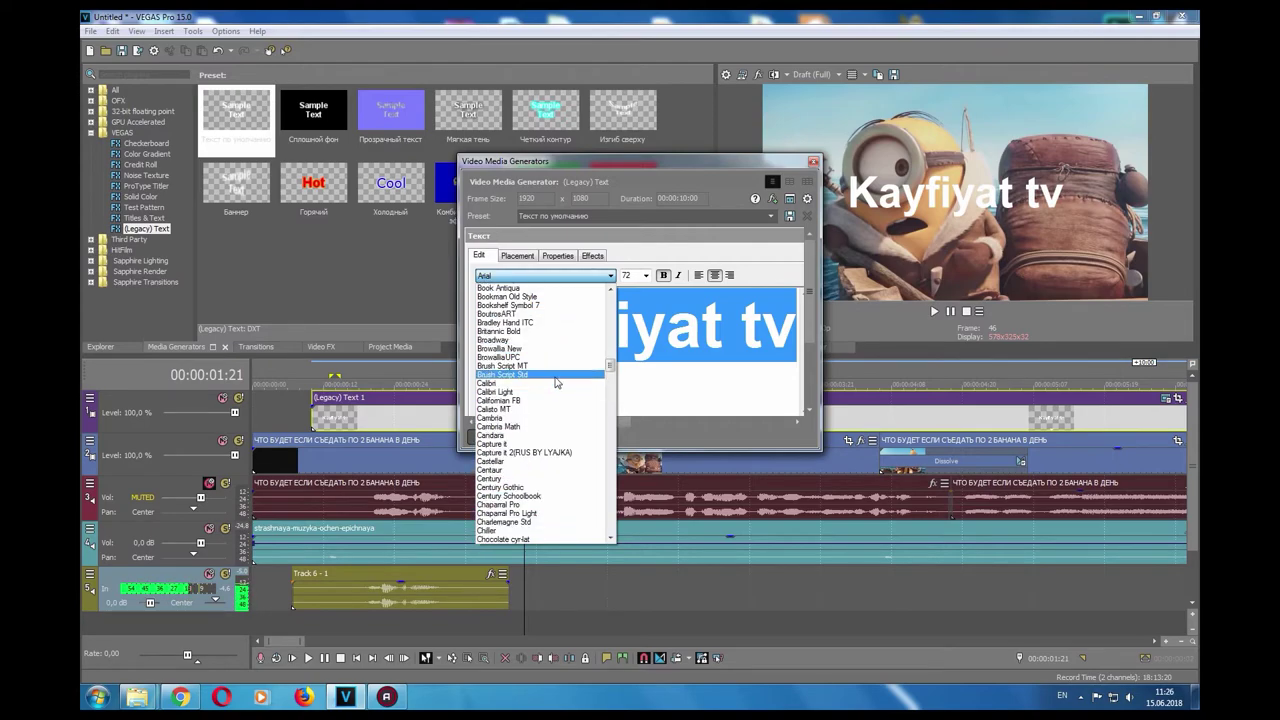
{"action": "scroll", "coordinate": [548, 383], "scroll_direction": "down", "scroll_amount": 7}
{"action": "left_click_drag", "start_coordinate": [611, 392], "coordinate": [611, 401]}
{"action": "left_click", "coordinate": [515, 277]}
{"action": "left_click", "coordinate": [530, 277]}
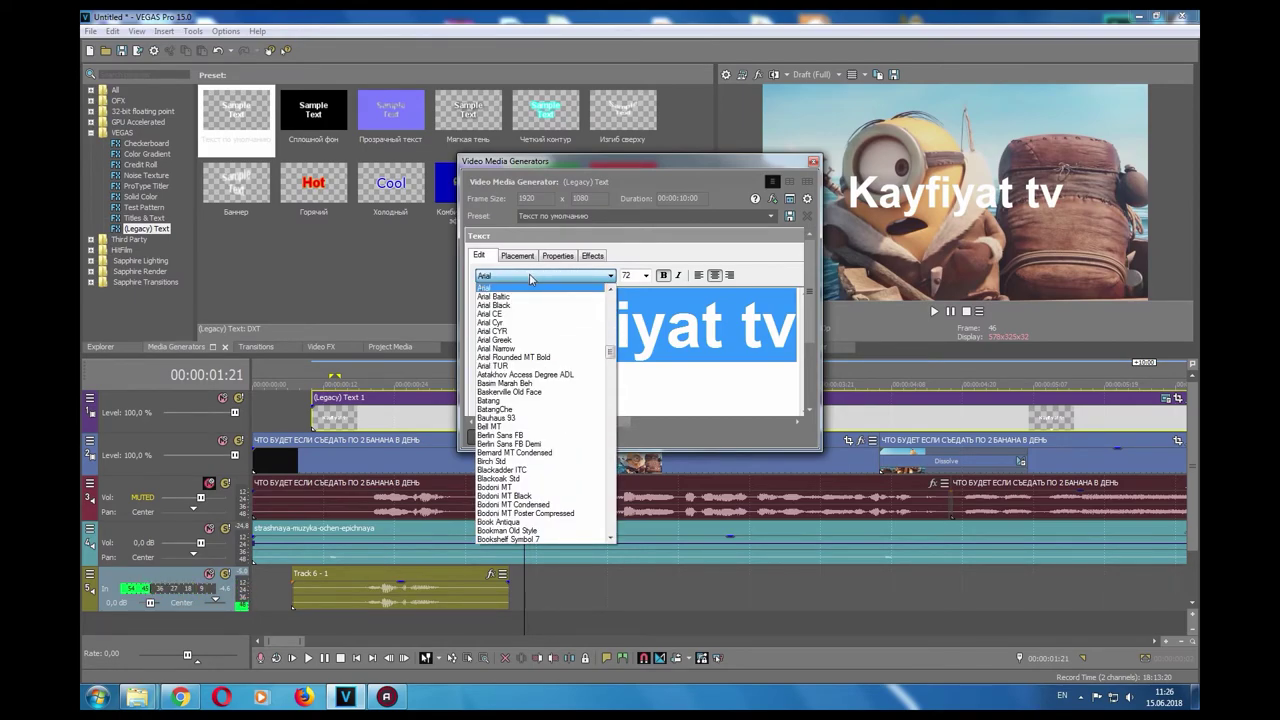
{"action": "left_click_drag", "start_coordinate": [609, 352], "coordinate": [614, 384]}
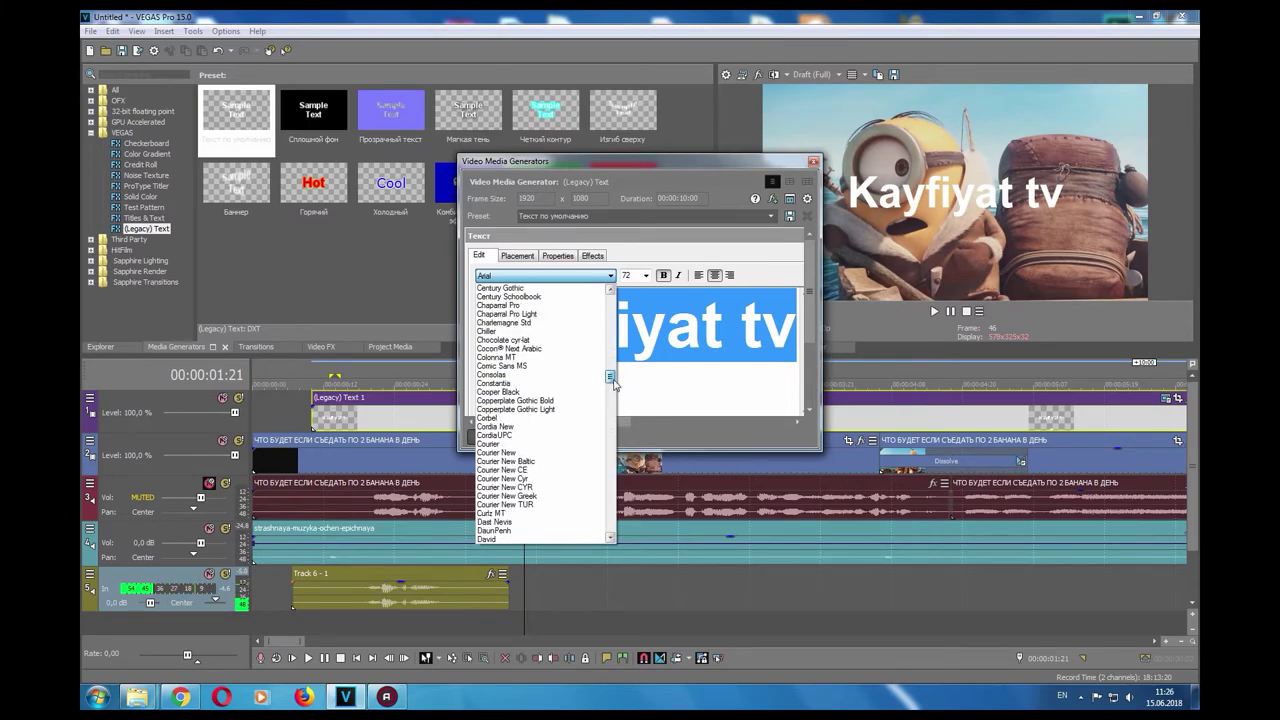
{"action": "left_click", "coordinate": [545, 340]}
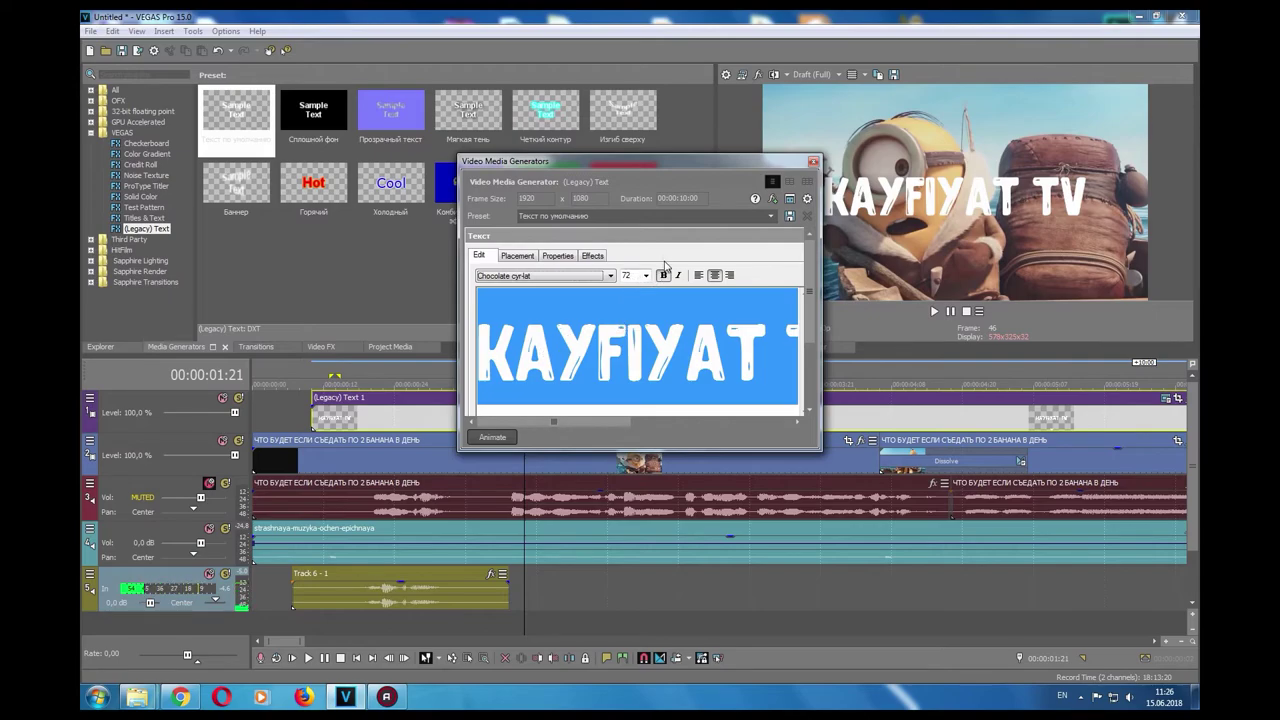
Move the title slightly lower in the frame and look over its text color and spacing properties.
{"action": "left_click", "coordinate": [526, 257]}
{"action": "mouse_move", "coordinate": [567, 360]}
{"action": "left_mouse_down"}
{"action": "mouse_move", "coordinate": [553, 363]}
{"action": "mouse_move", "coordinate": [568, 366]}
{"action": "left_mouse_up"}
{"action": "left_click", "coordinate": [559, 257]}
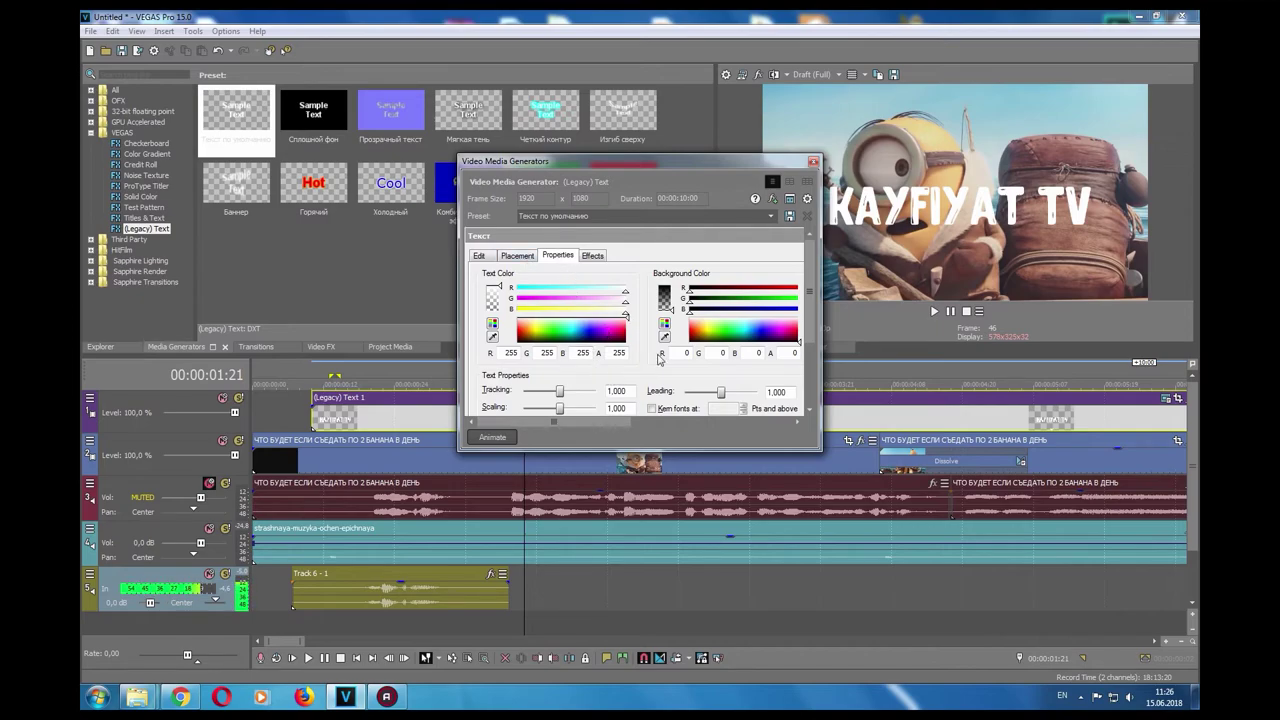
{"action": "scroll", "coordinate": [648, 377], "scroll_direction": "down", "scroll_amount": 1}
{"action": "scroll", "coordinate": [642, 380], "scroll_direction": "up", "scroll_amount": 1}
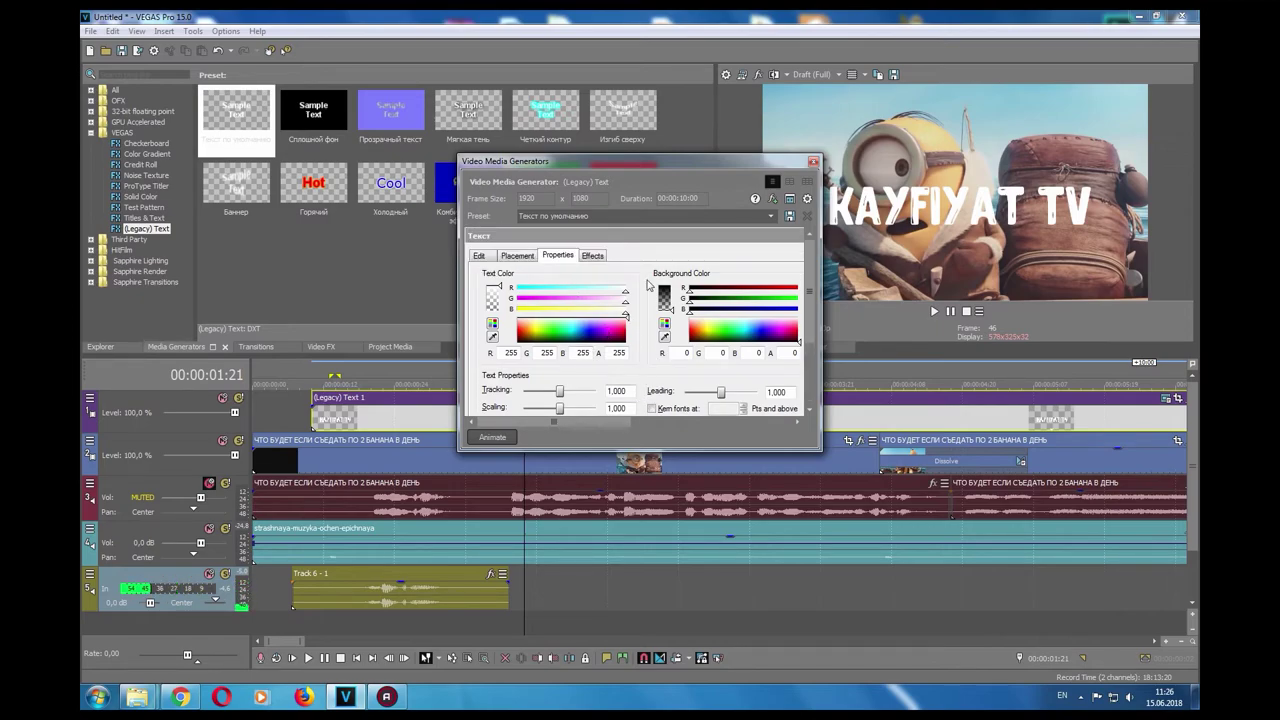
Give the title a red outline with a feather of about 0.509 and a width of about 0.609.
{"action": "left_click", "coordinate": [590, 257]}
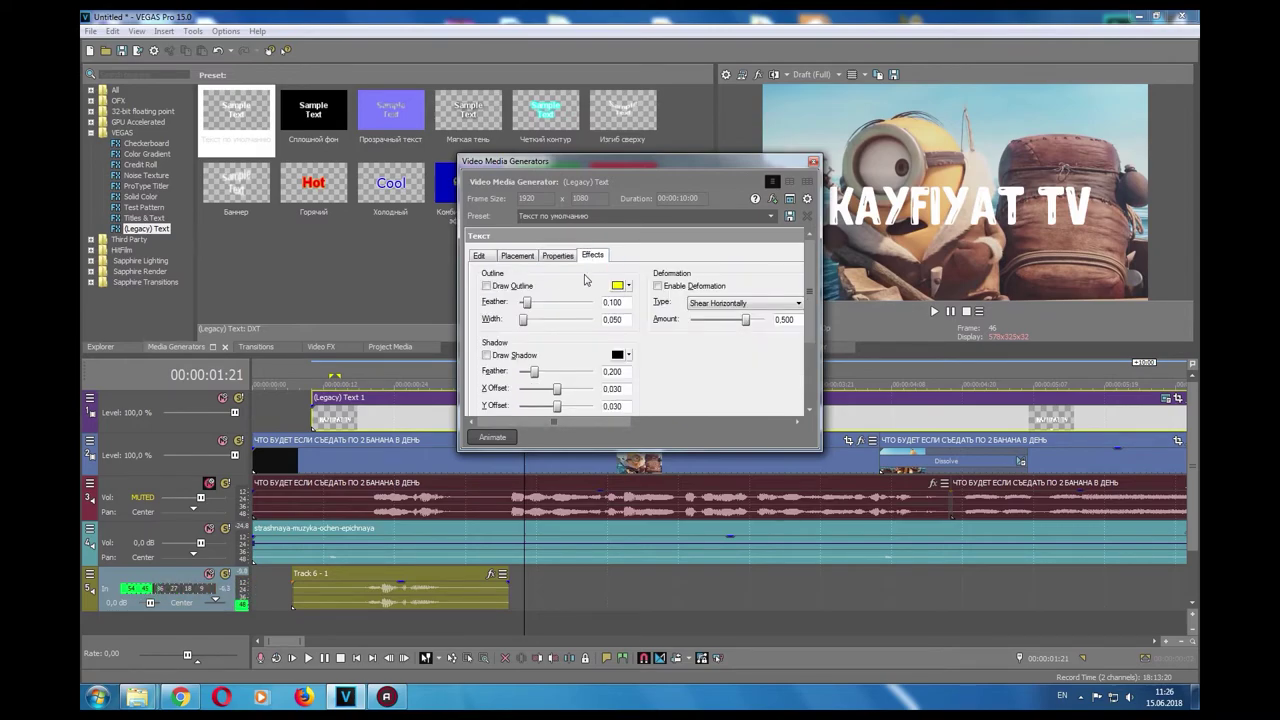
{"action": "left_click", "coordinate": [486, 287]}
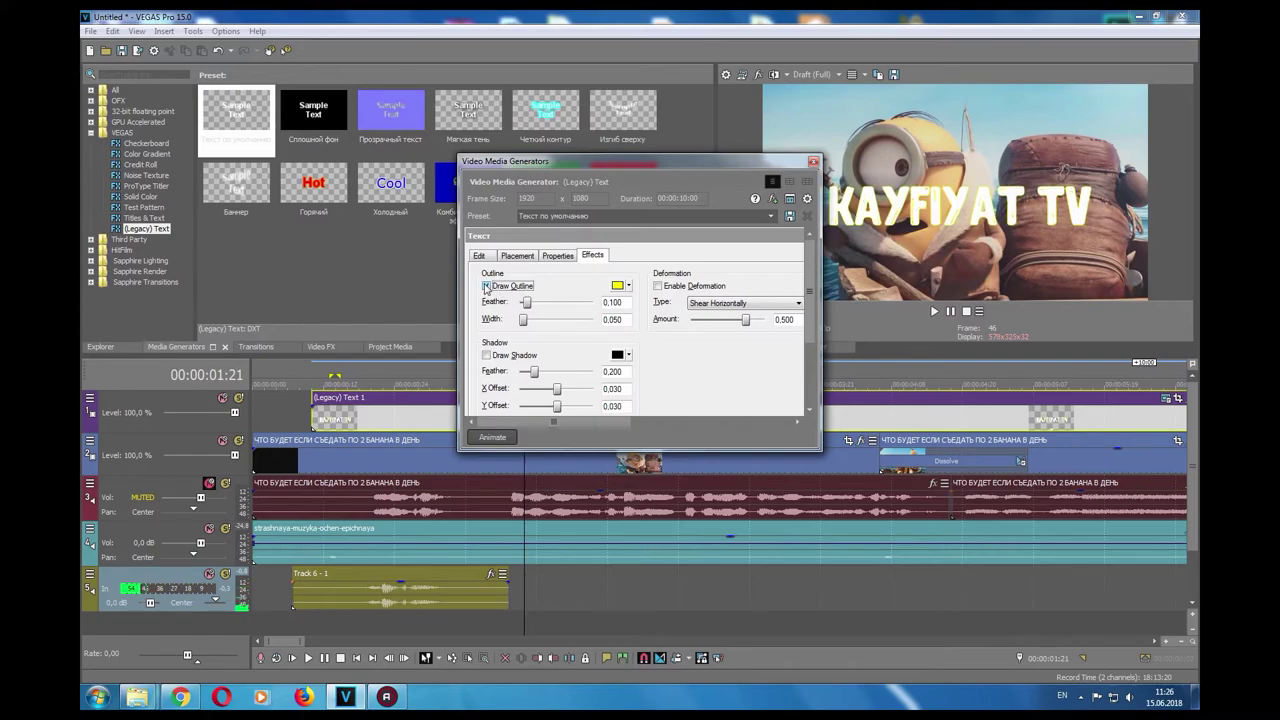
{"action": "left_click", "coordinate": [622, 287]}
{"action": "left_click_drag", "start_coordinate": [652, 313], "coordinate": [638, 314]}
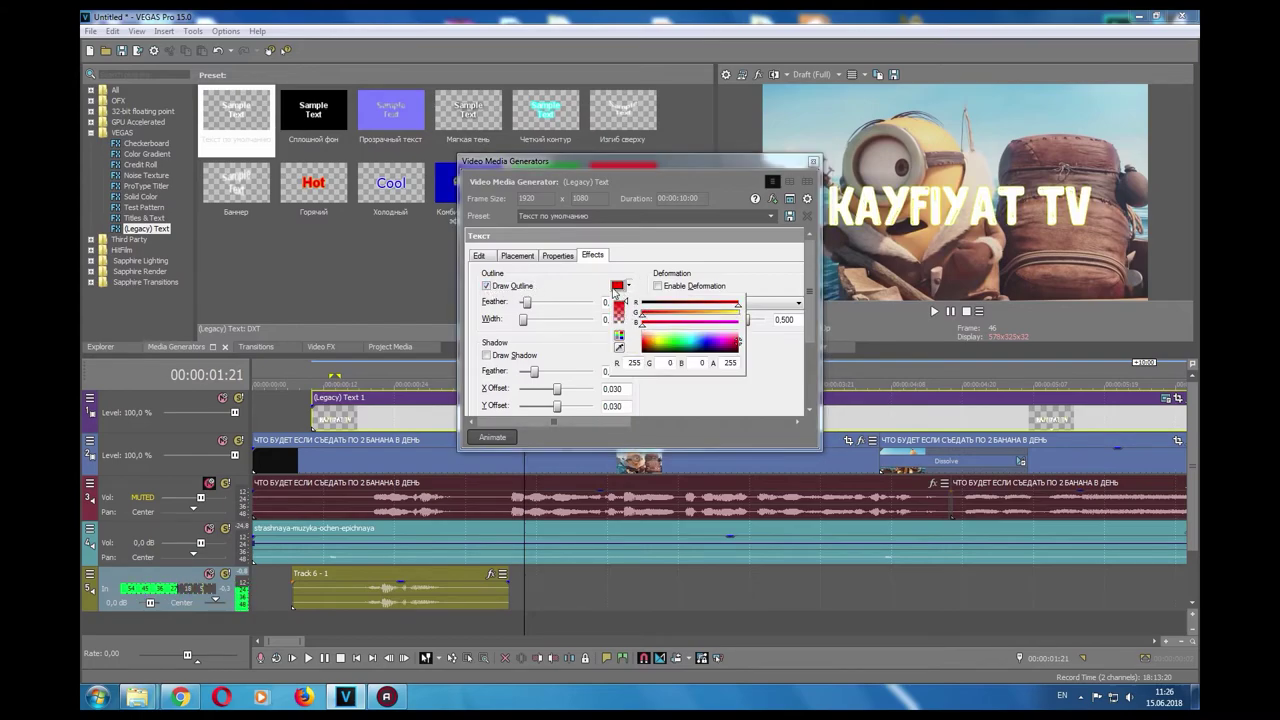
{"action": "left_click", "coordinate": [577, 288]}
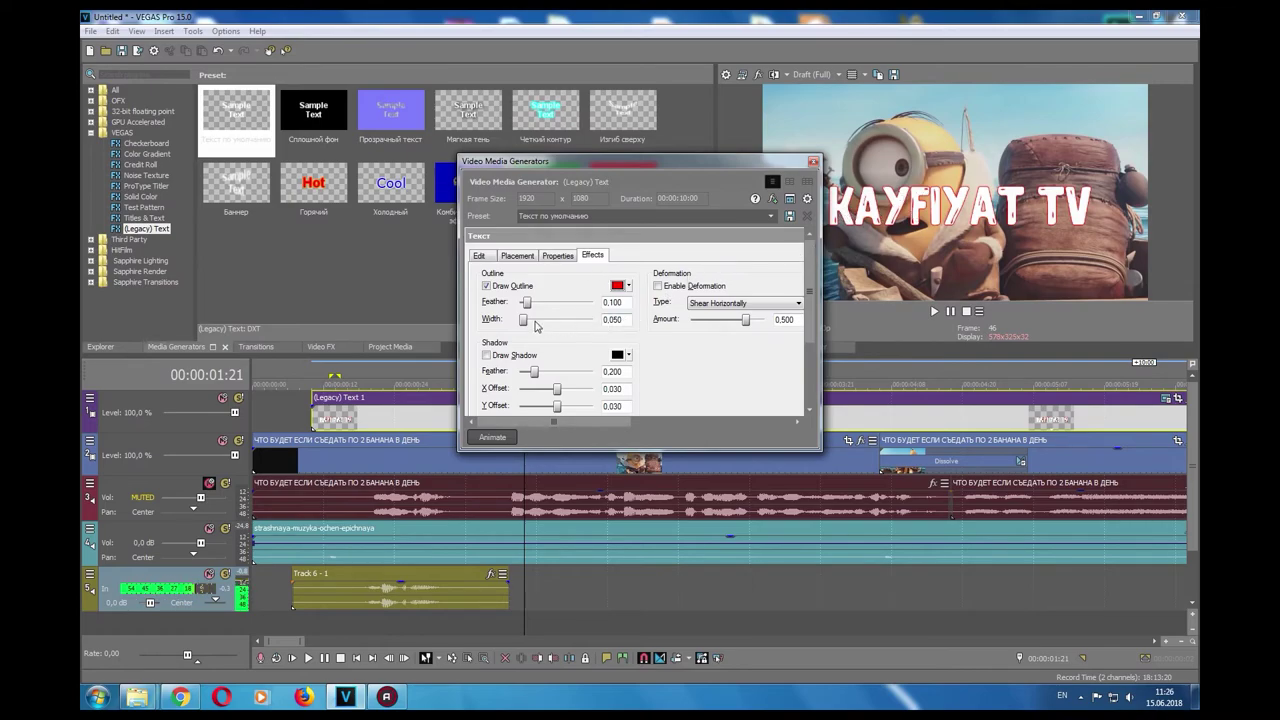
{"action": "left_click_drag", "start_coordinate": [526, 305], "coordinate": [565, 331]}
Turn on the title's shadow and set its feather to about 0.145.
{"action": "left_click", "coordinate": [537, 356]}
{"action": "mouse_move", "coordinate": [535, 372]}
{"action": "left_mouse_down"}
{"action": "mouse_move", "coordinate": [586, 372]}
{"action": "mouse_move", "coordinate": [537, 372]}
{"action": "left_mouse_up"}
{"action": "scroll", "coordinate": [700, 372], "scroll_direction": "up", "scroll_amount": 3}
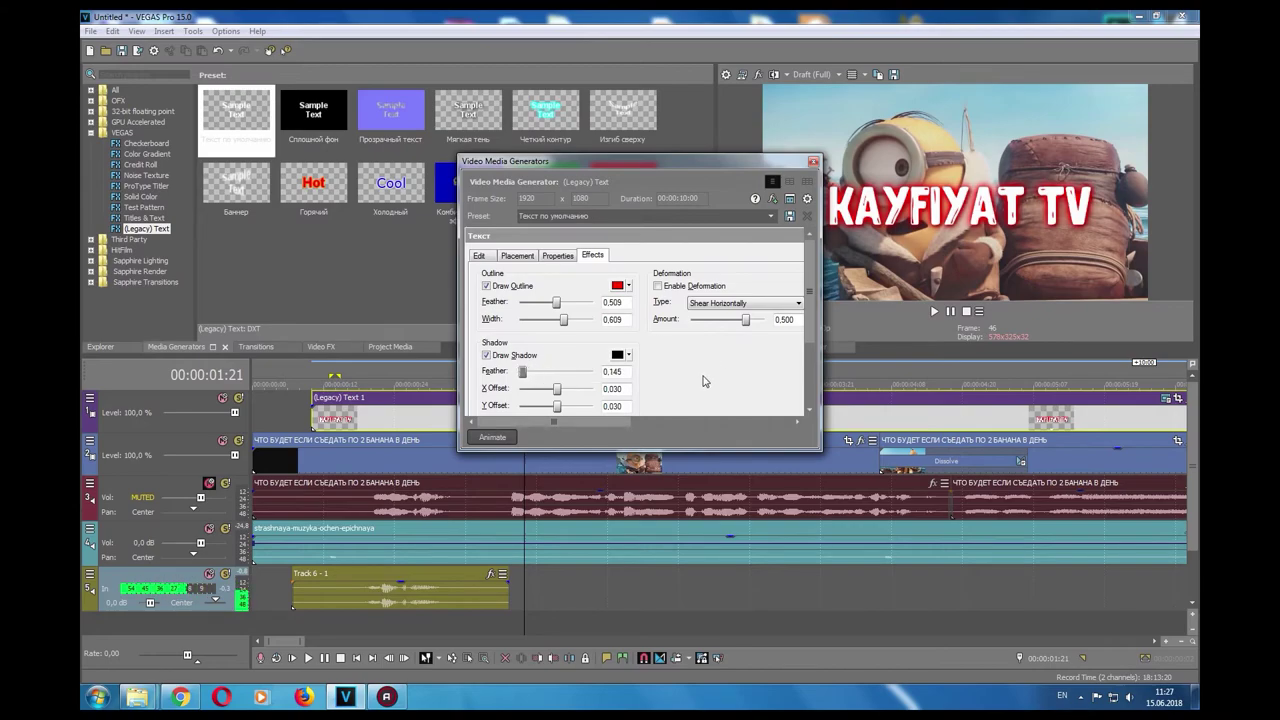
Try a light purple text color (R 176, G 161, B 255) on the title and return it to white.
{"action": "left_click", "coordinate": [558, 256]}
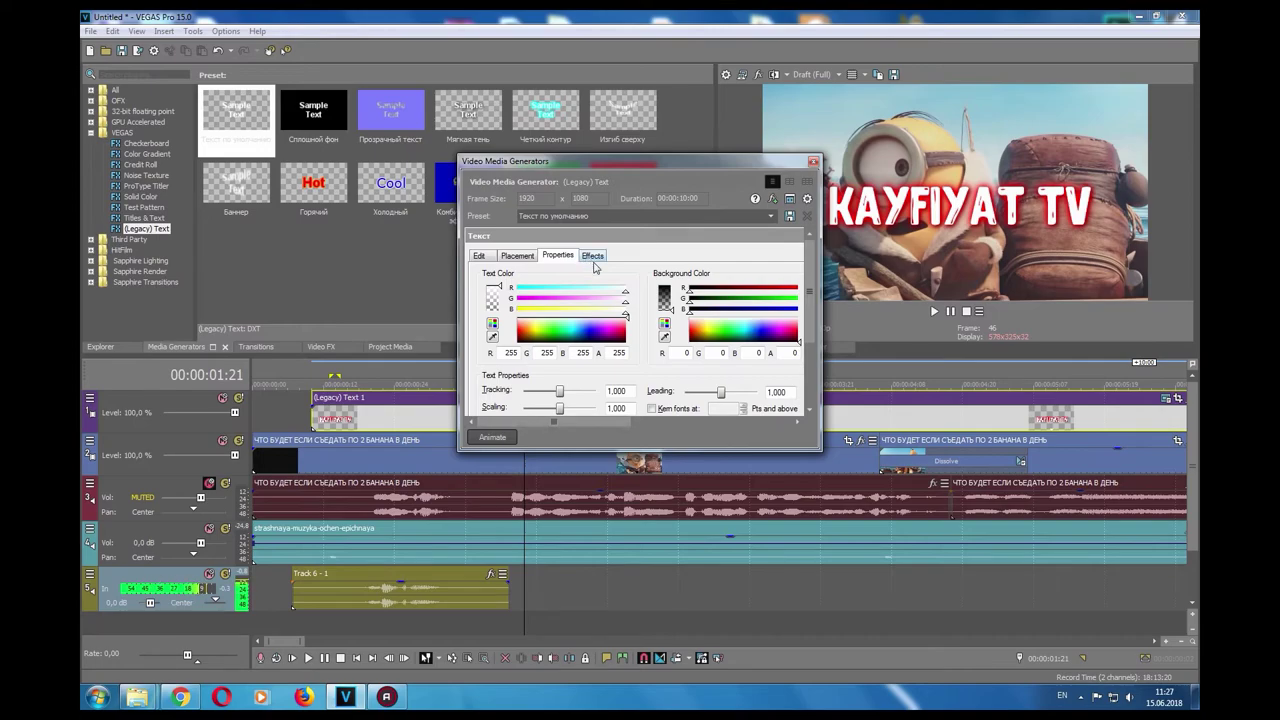
{"action": "left_click", "coordinate": [592, 256]}
{"action": "left_click", "coordinate": [480, 256]}
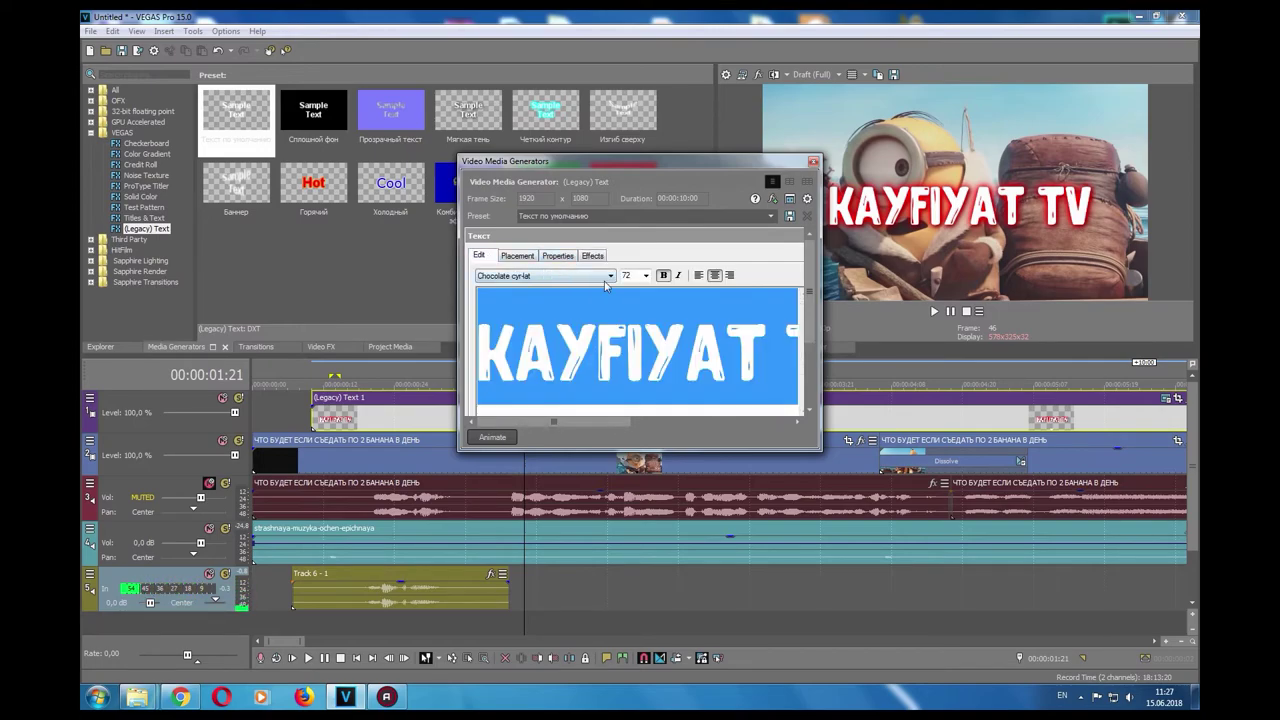
{"action": "scroll", "coordinate": [798, 300], "scroll_direction": "down", "scroll_amount": 1}
{"action": "scroll", "coordinate": [700, 285], "scroll_direction": "up", "scroll_amount": 1}
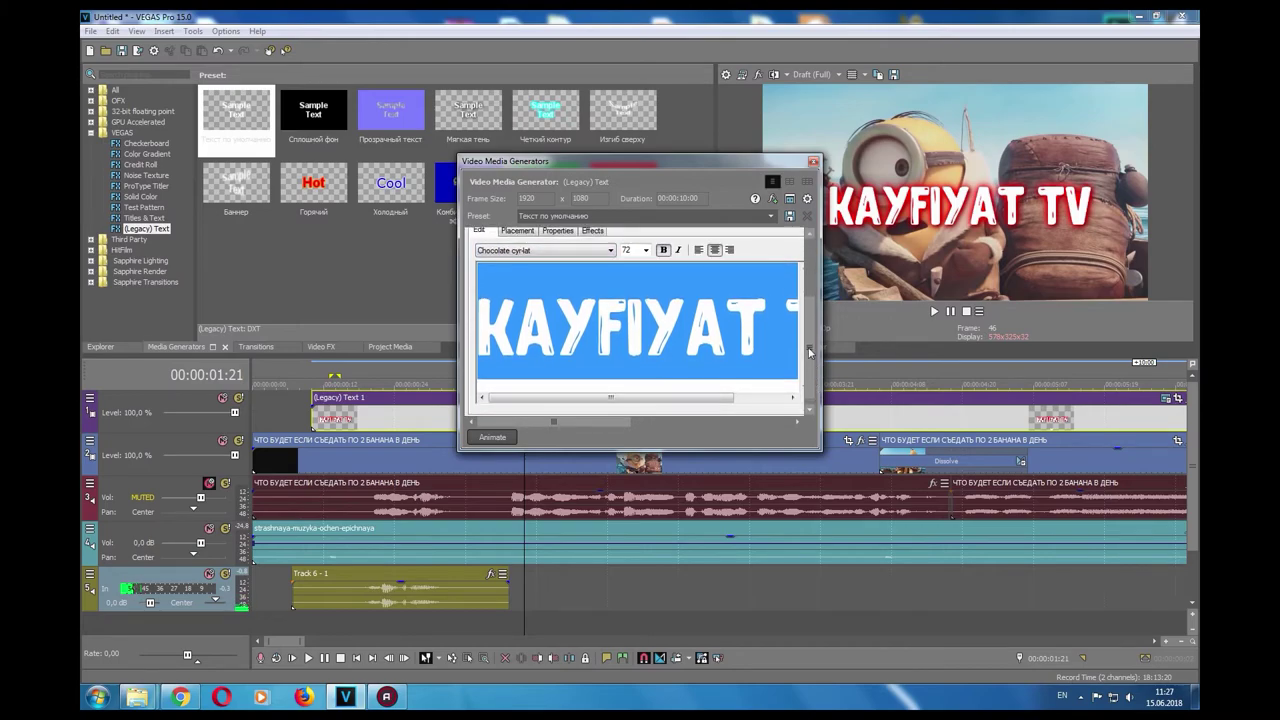
{"action": "left_click", "coordinate": [517, 256]}
{"action": "left_click", "coordinate": [557, 256]}
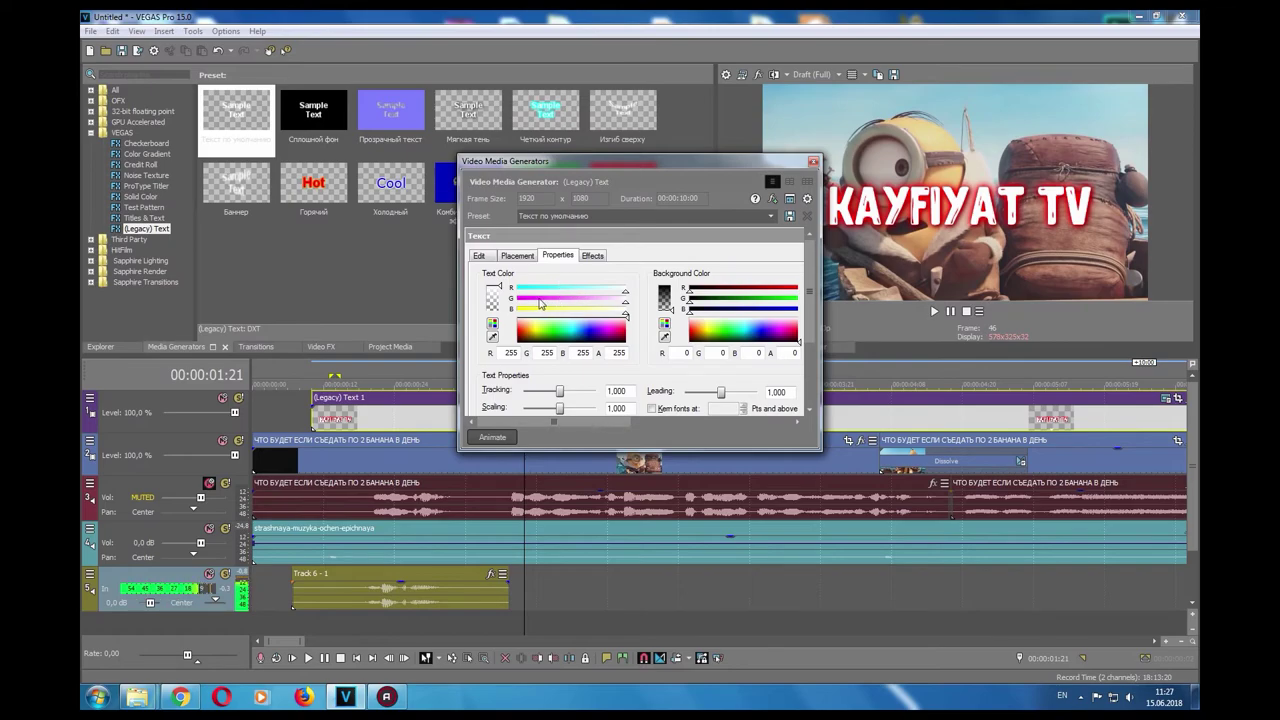
{"action": "left_click_drag", "start_coordinate": [532, 321], "coordinate": [590, 331]}
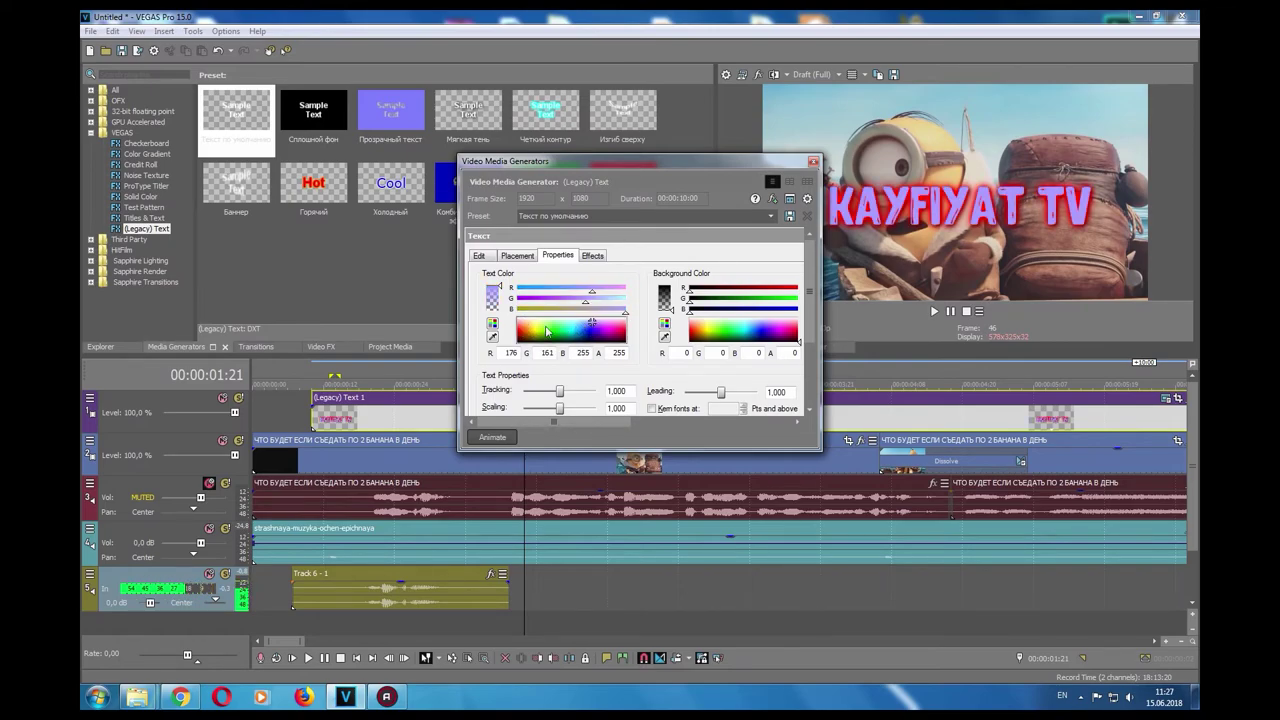
{"action": "left_click", "coordinate": [540, 320]}
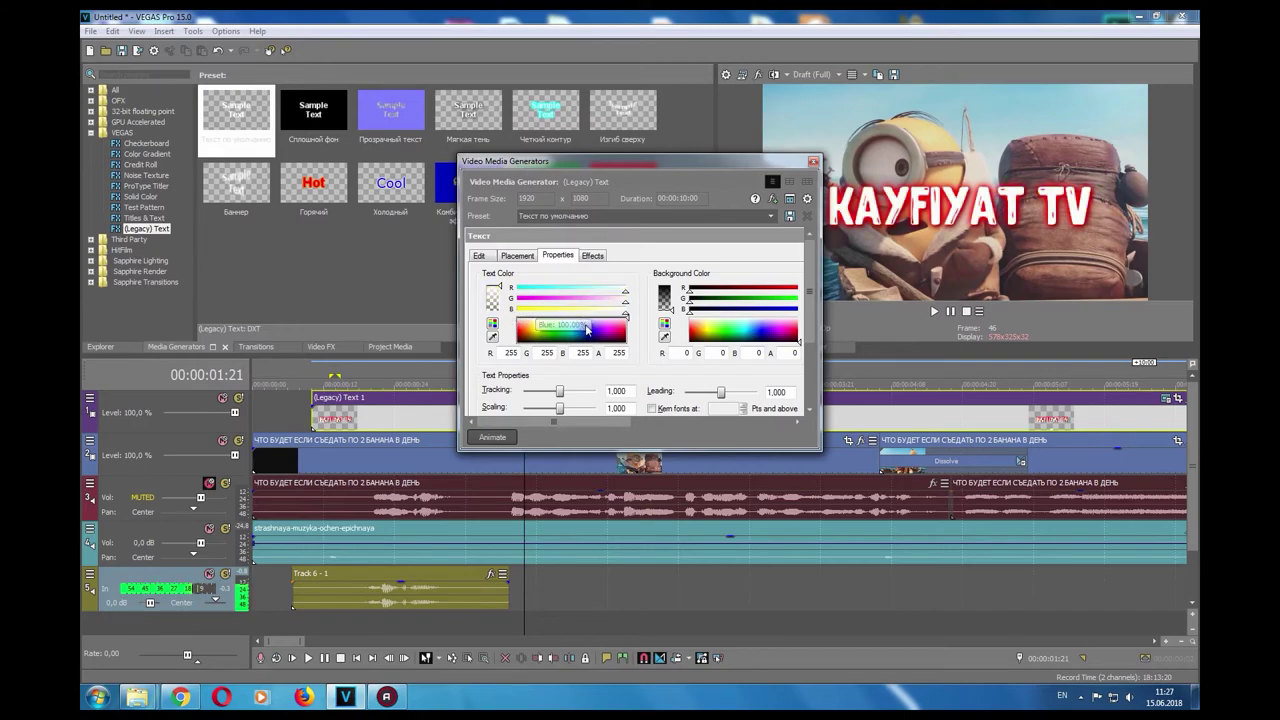
Close the title's generator settings and show the entire text event on the timeline.
{"action": "left_click", "coordinate": [485, 257]}
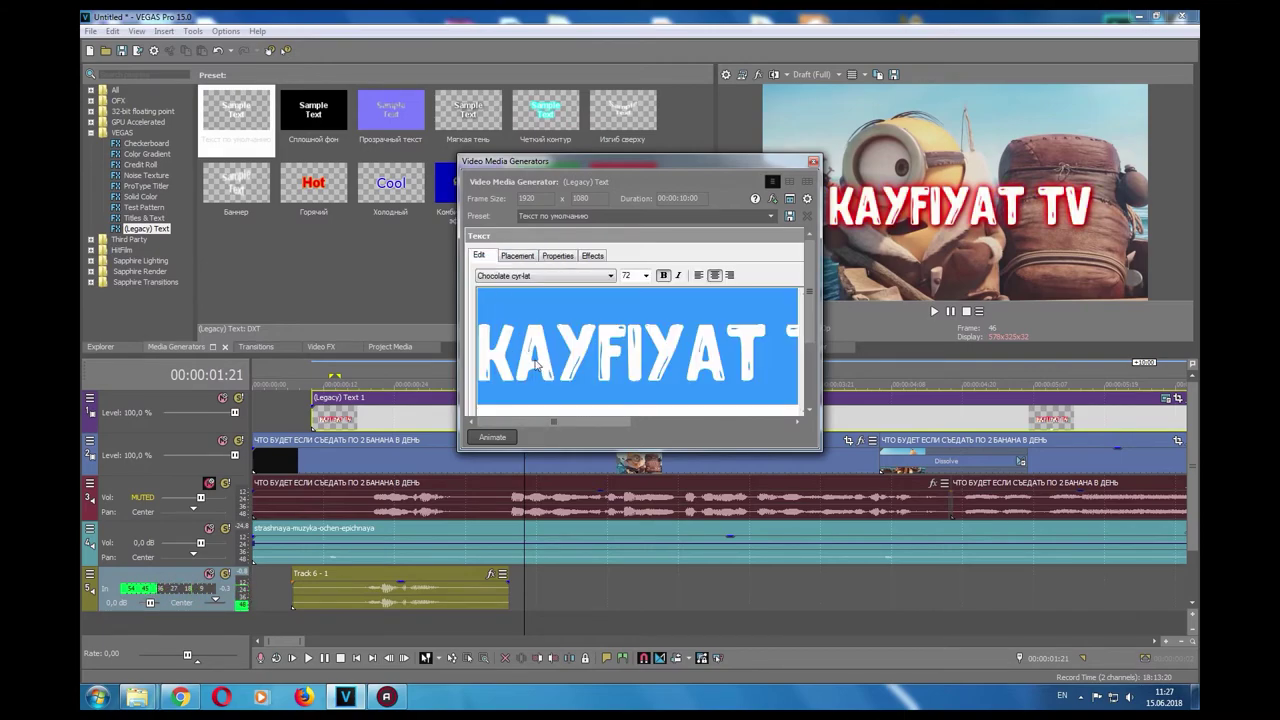
{"action": "left_click", "coordinate": [813, 163]}
{"action": "scroll", "coordinate": [865, 403], "scroll_direction": "down", "scroll_amount": 3}
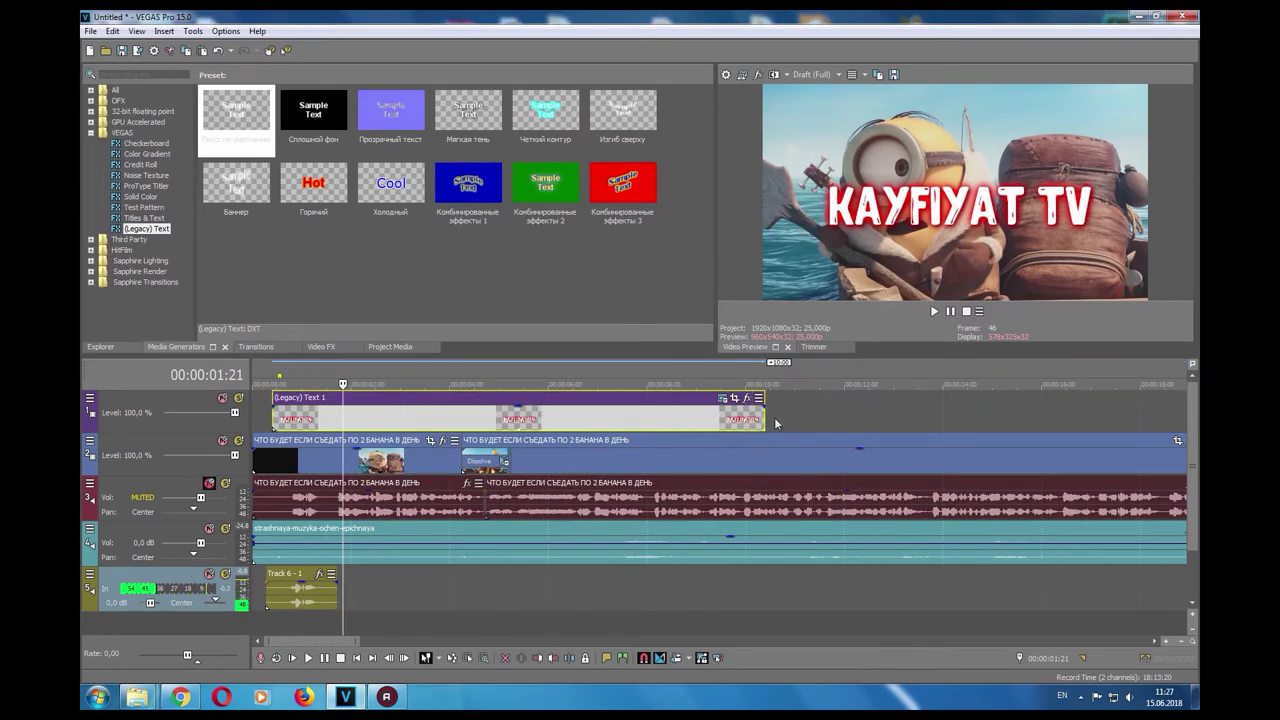
Shorten the text event so it ends at 00:00:01:21 and play the title from 00:00:00:10.
{"action": "left_click_drag", "start_coordinate": [765, 420], "coordinate": [342, 421]}
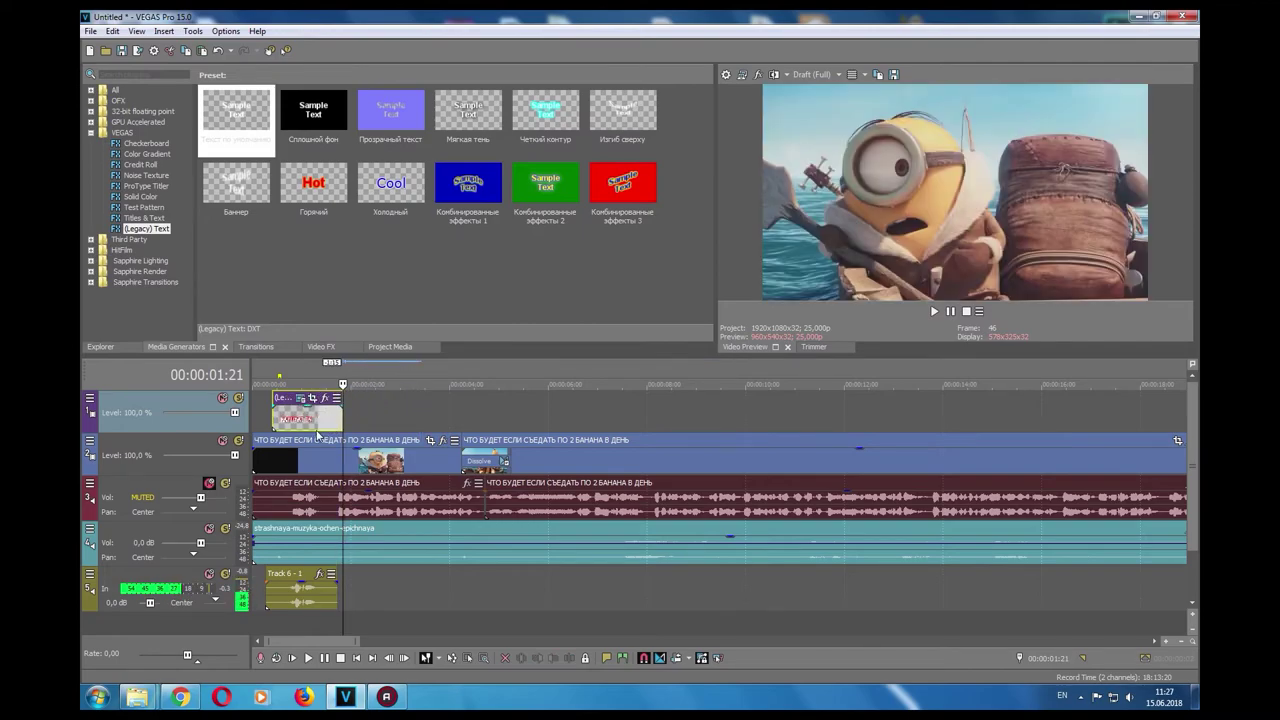
{"action": "left_click", "coordinate": [254, 422]}
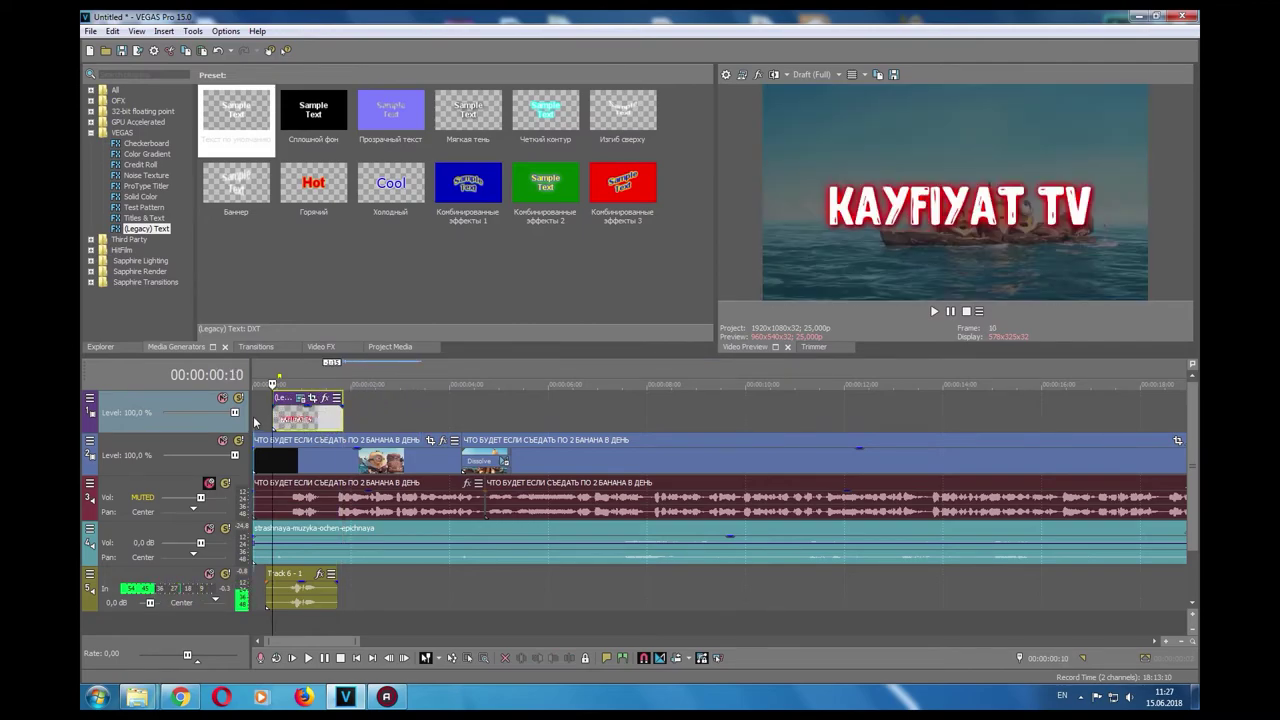
{"action": "key", "text": "space"}
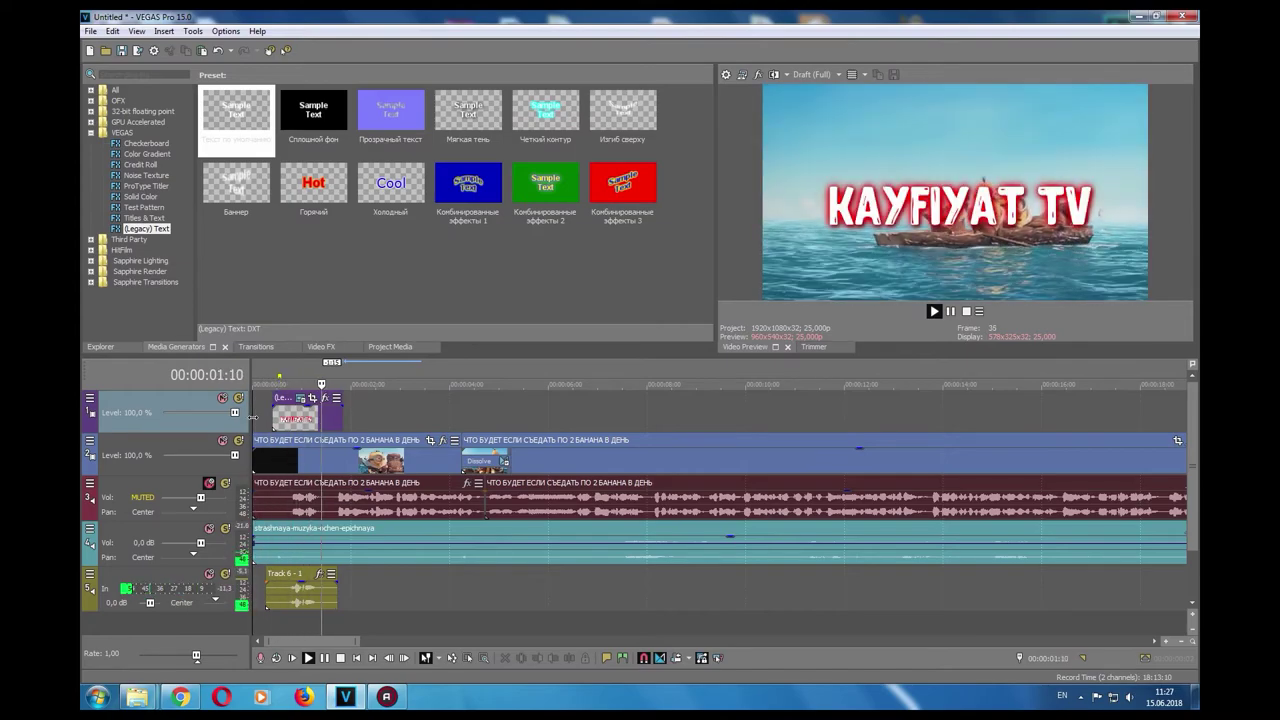
{"action": "key", "text": "space"}
Trim the start of the text event to 00:00:00:20 and place the cursor there.
{"action": "left_click_drag", "start_coordinate": [272, 420], "coordinate": [296, 421]}
{"action": "scroll", "coordinate": [461, 449], "scroll_direction": "up", "scroll_amount": 5}
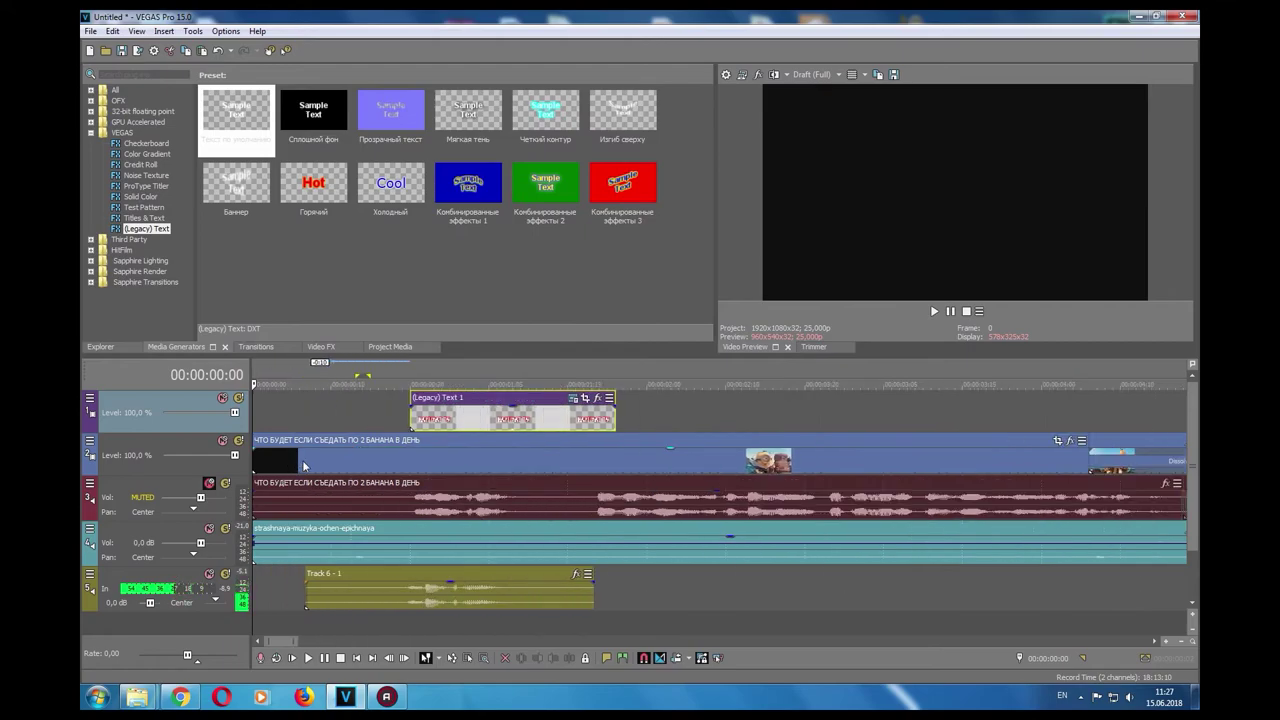
{"action": "left_click", "coordinate": [489, 462]}
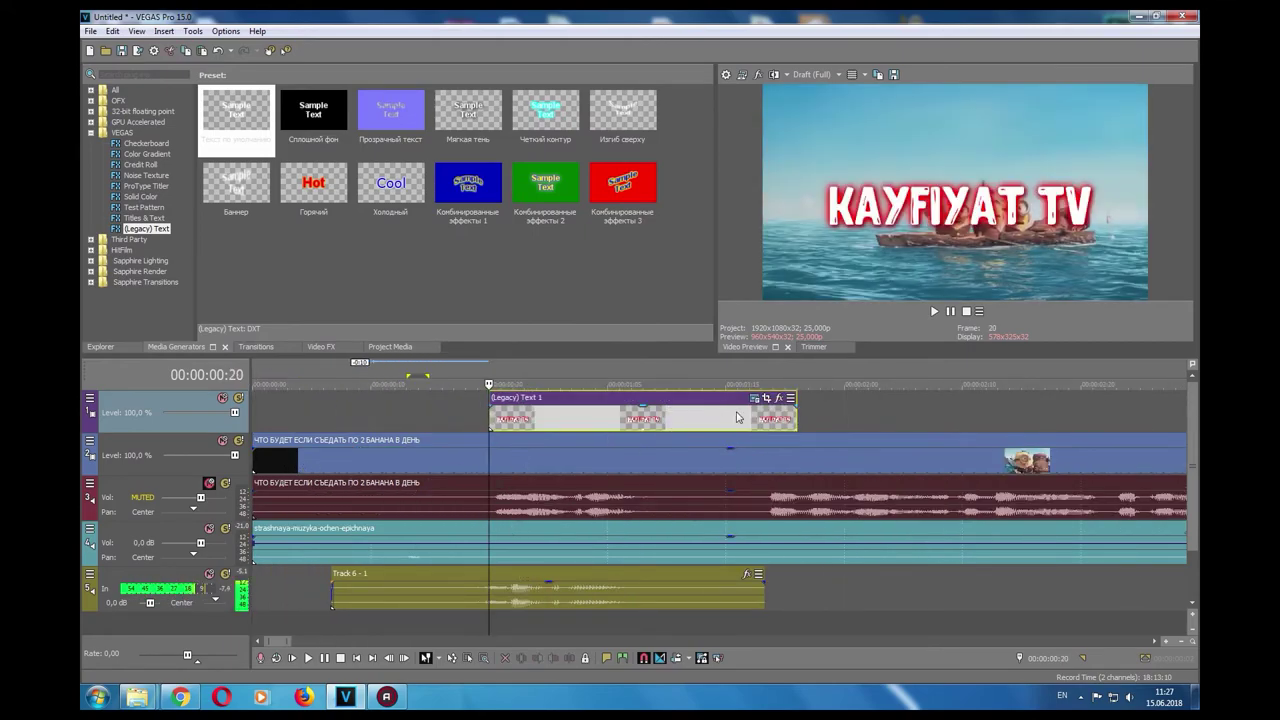
Trim the end of the text event back by 14 frames, undoing a first attempt at the trim.
{"action": "left_click_drag", "start_coordinate": [795, 406], "coordinate": [607, 405]}
{"action": "key", "text": "ctrl+z"}
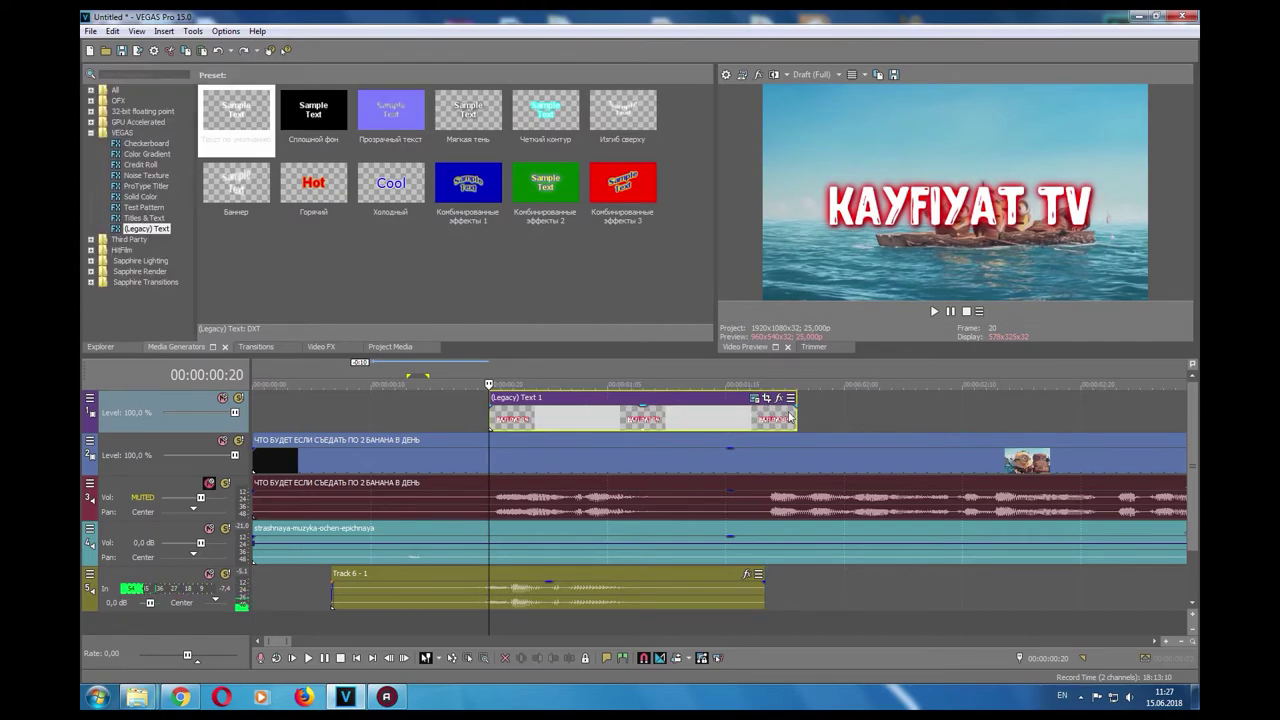
{"action": "left_click_drag", "start_coordinate": [793, 412], "coordinate": [622, 432]}
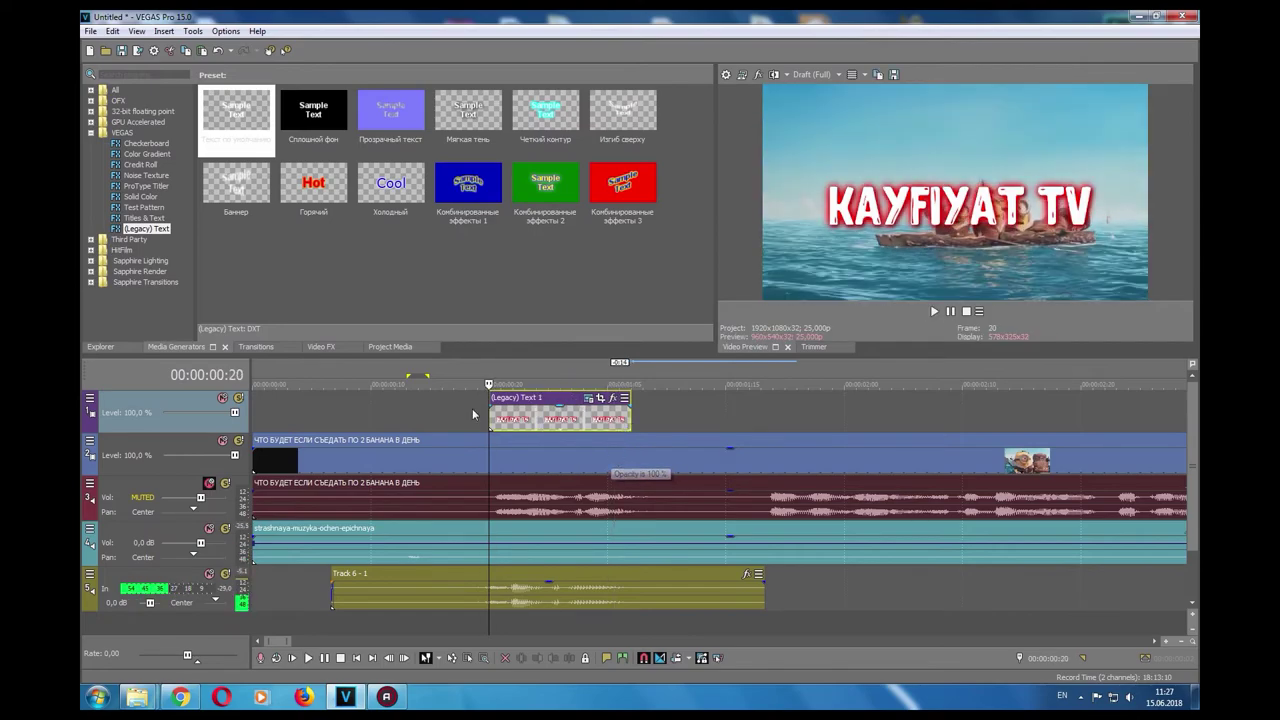
Play the beginning of the timeline to check how the shortened title appears over the video.
{"action": "left_click", "coordinate": [294, 409]}
{"action": "key", "text": "space"}
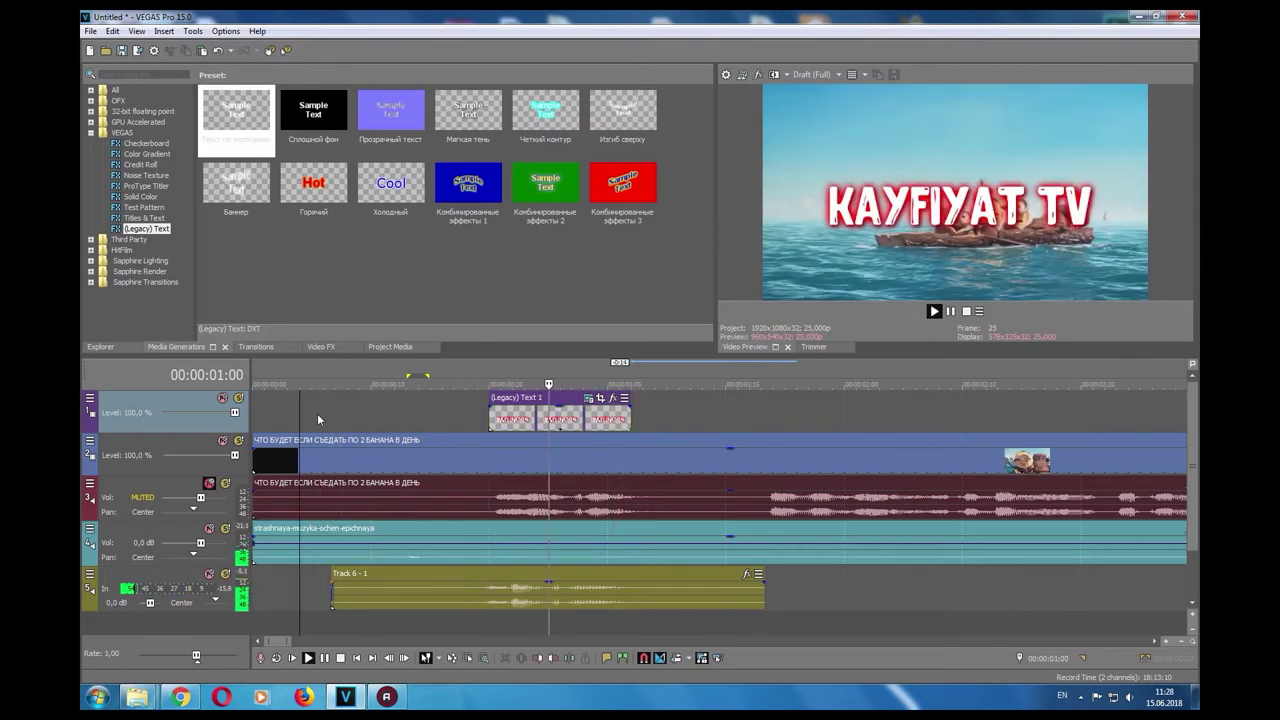
{"action": "key", "text": "space"}
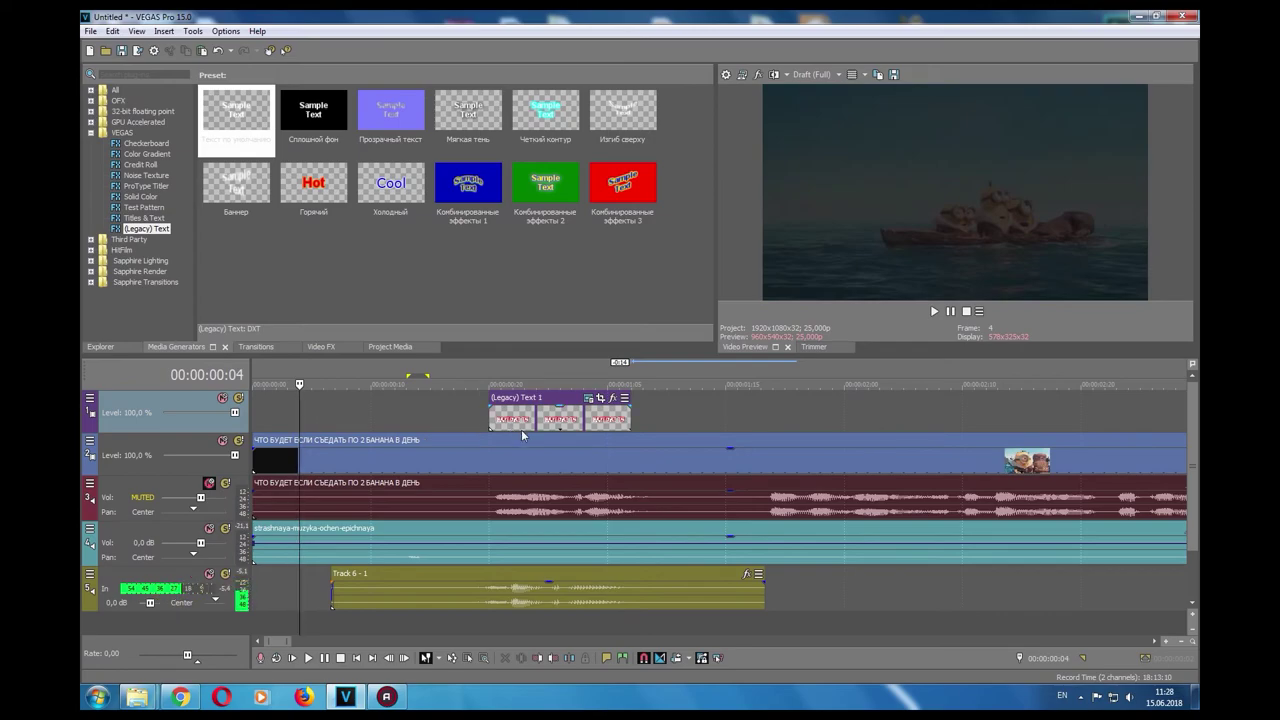
{"action": "mouse_move", "coordinate": [546, 452]}
{"action": "scroll", "coordinate": [666, 435], "scroll_direction": "down", "scroll_amount": 10}
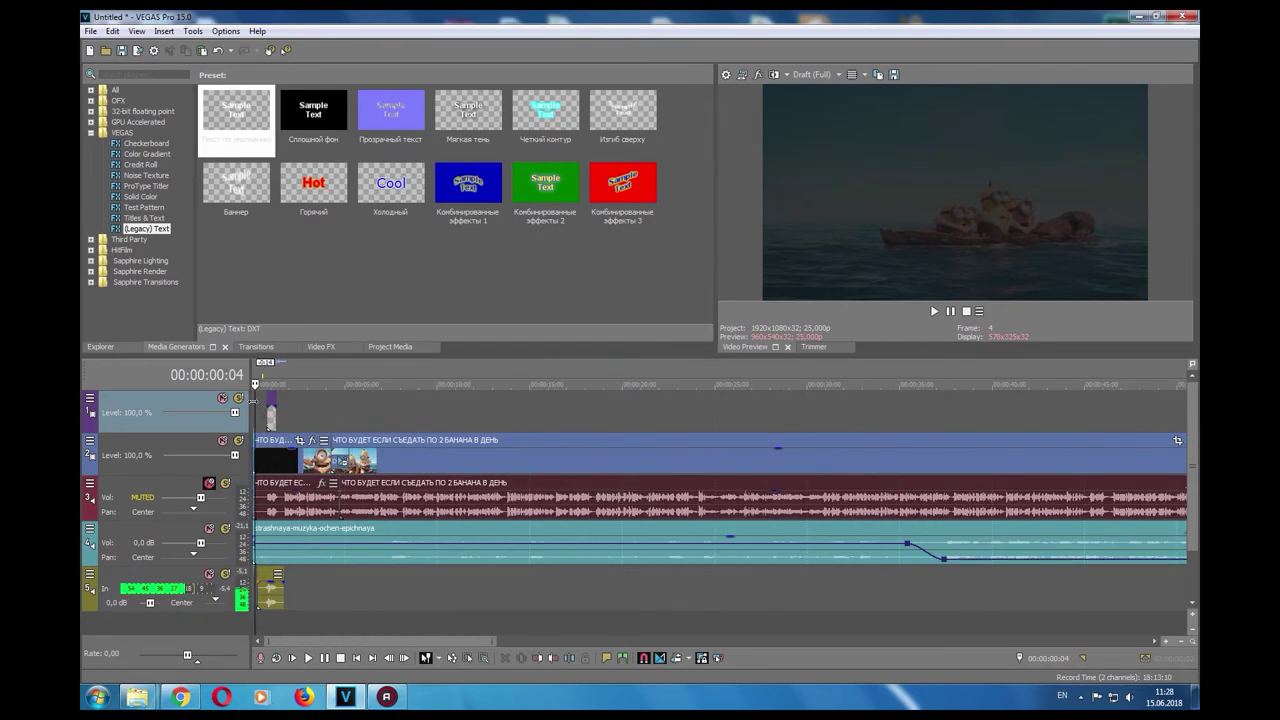
{"action": "left_click", "coordinate": [255, 409]}
{"action": "key", "text": "space"}
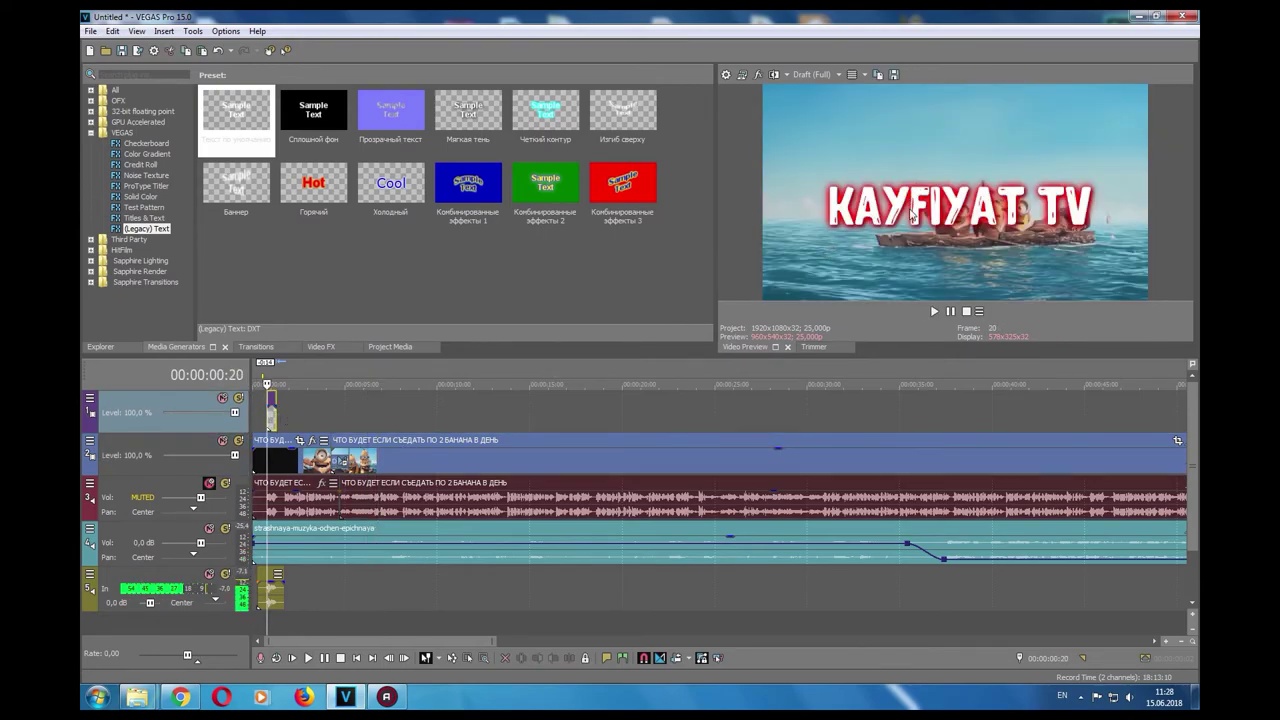
Reopen the title's generator settings, move the text slightly up to a placement of X 0.000, Y 0.024, and close them.
{"action": "scroll", "coordinate": [362, 420], "scroll_direction": "up", "scroll_amount": 5}
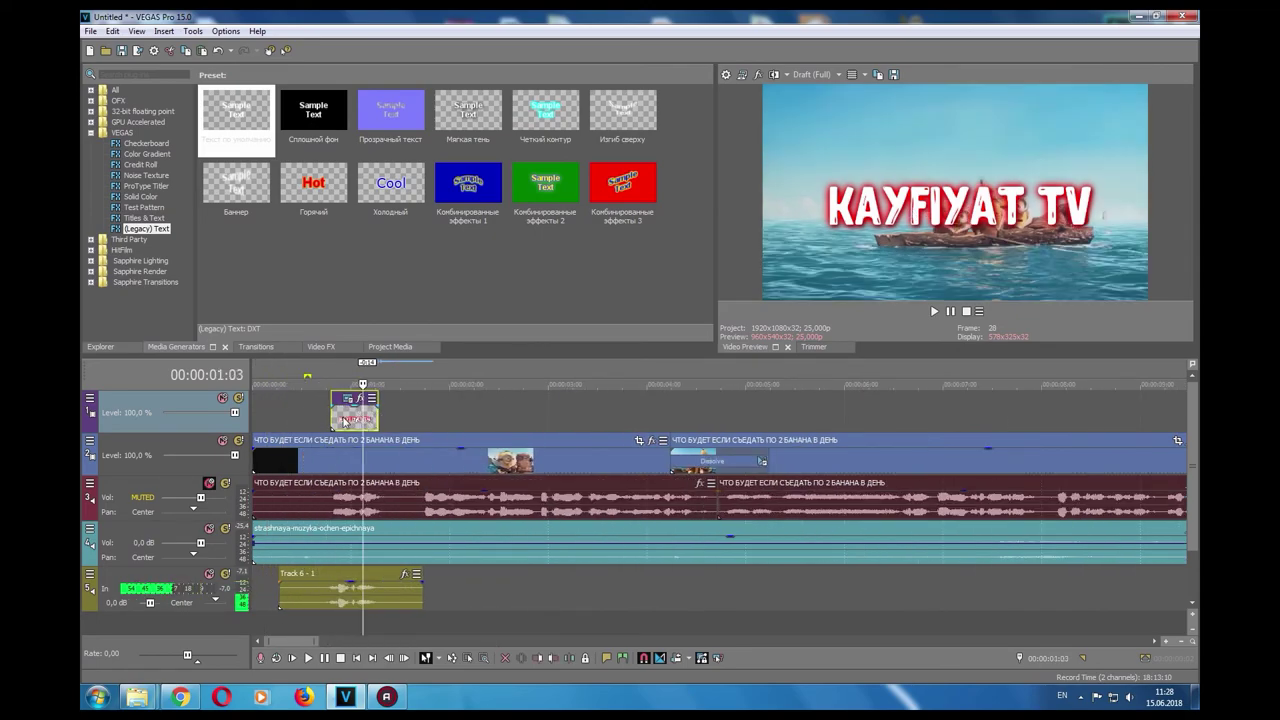
{"action": "left_click", "coordinate": [330, 420]}
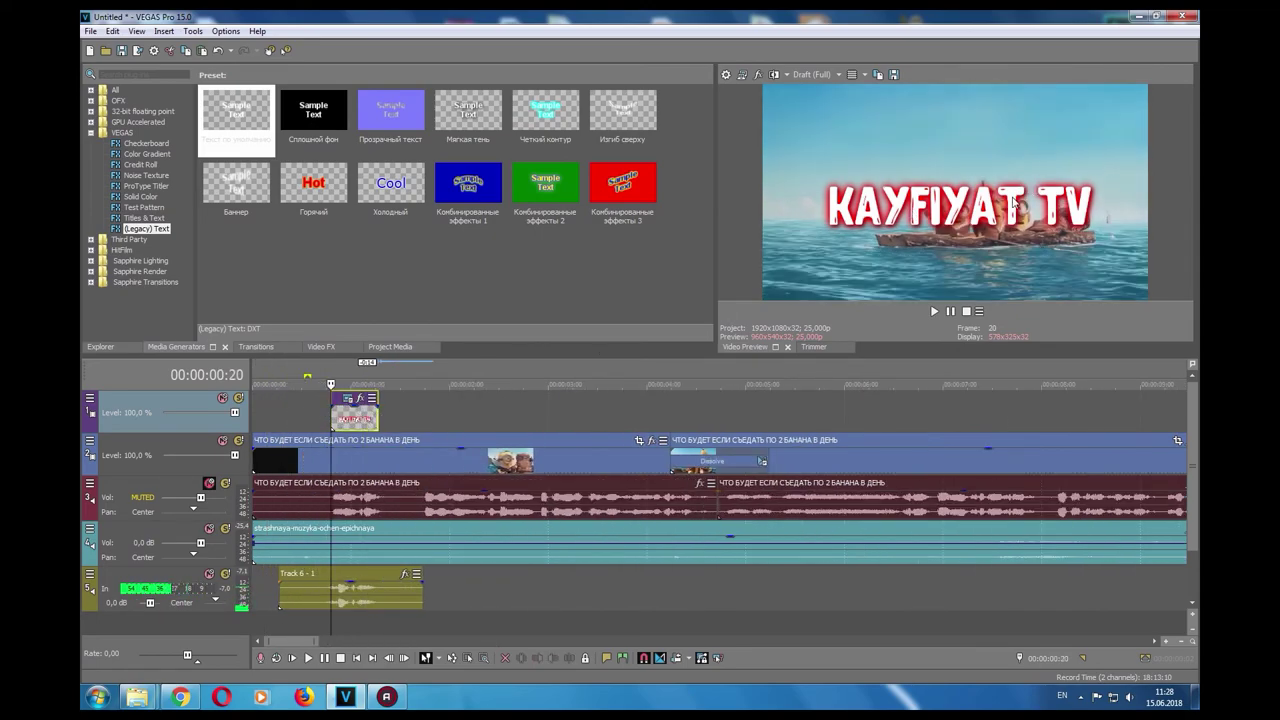
{"action": "left_click", "coordinate": [367, 424]}
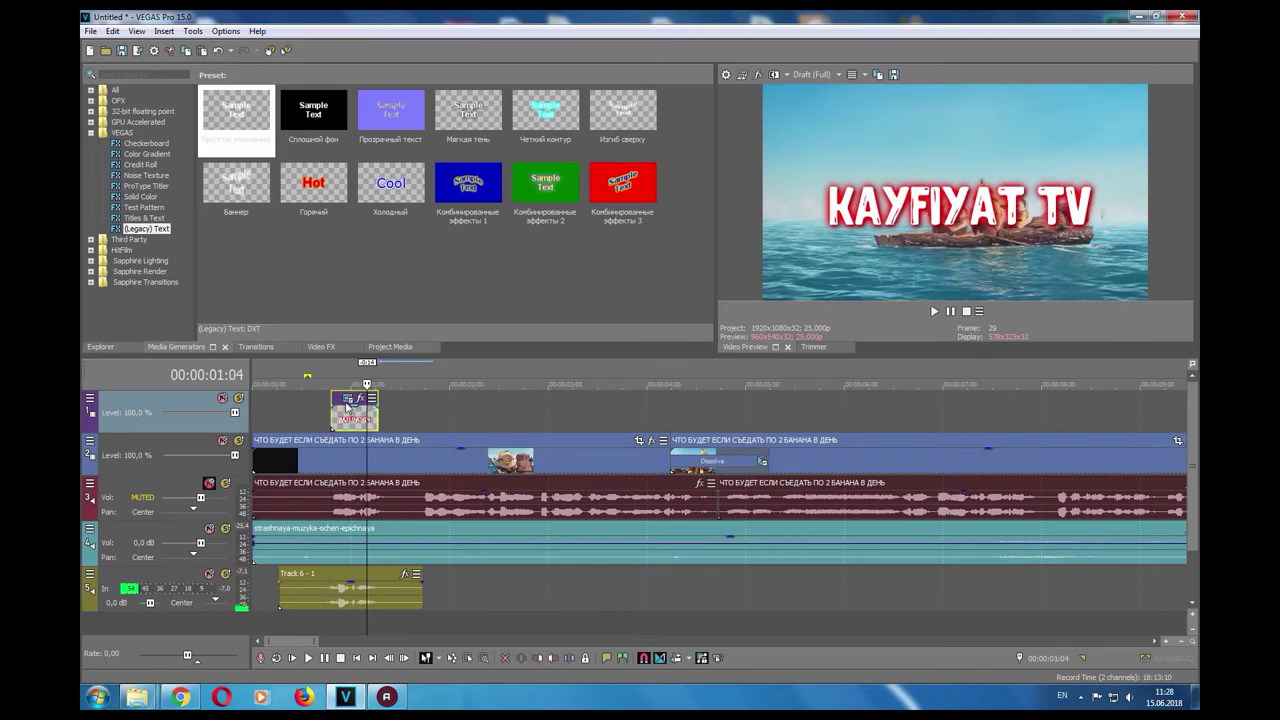
{"action": "left_click", "coordinate": [348, 398]}
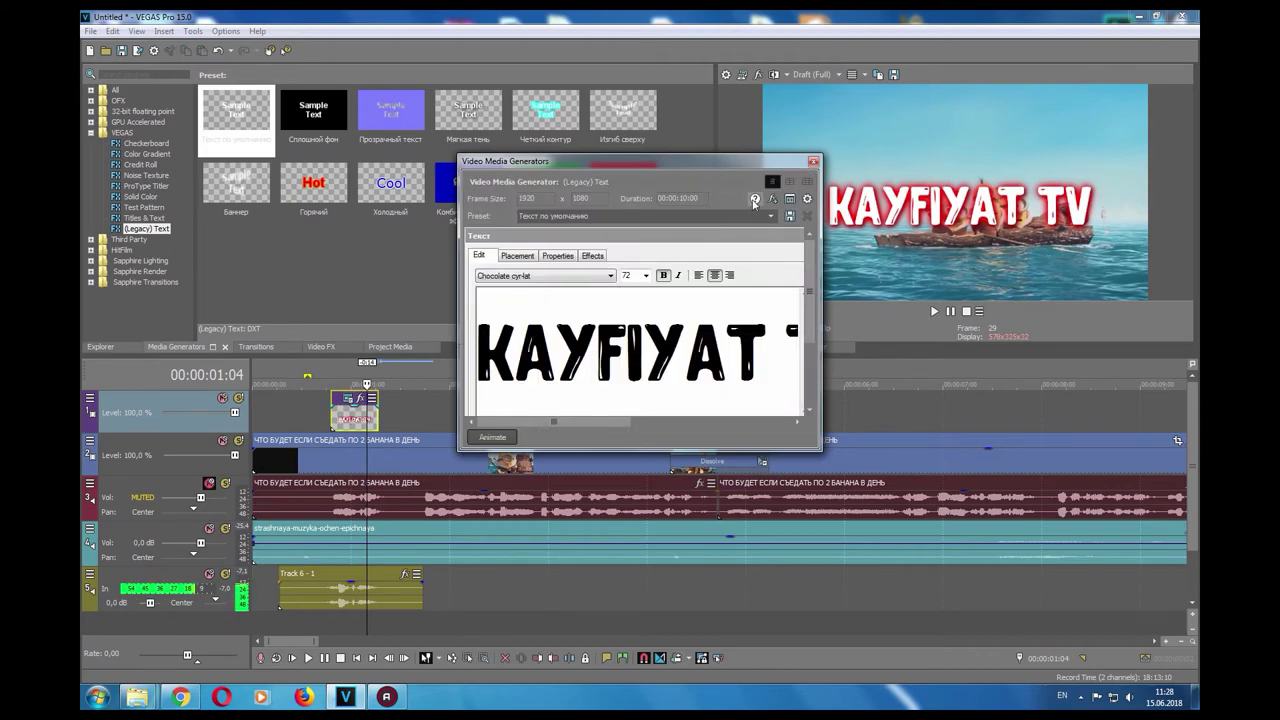
{"action": "left_click_drag", "start_coordinate": [789, 164], "coordinate": [696, 183]}
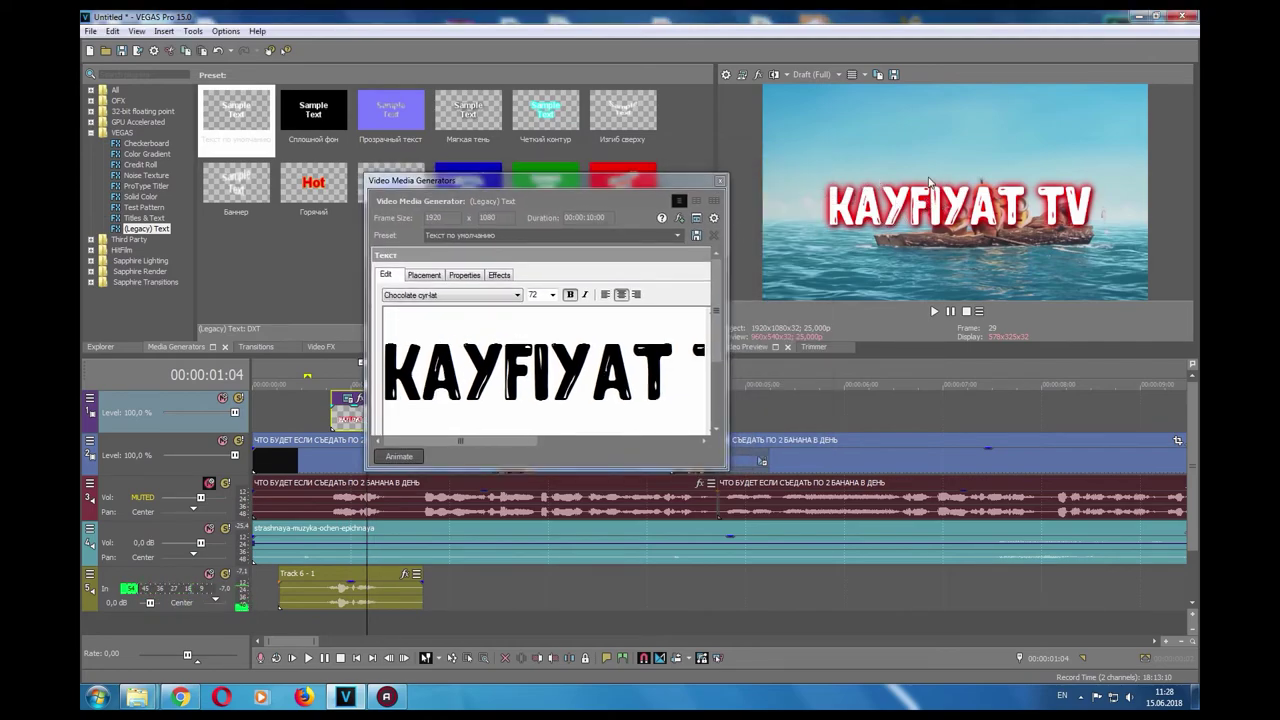
{"action": "left_click_drag", "start_coordinate": [613, 182], "coordinate": [650, 148]}
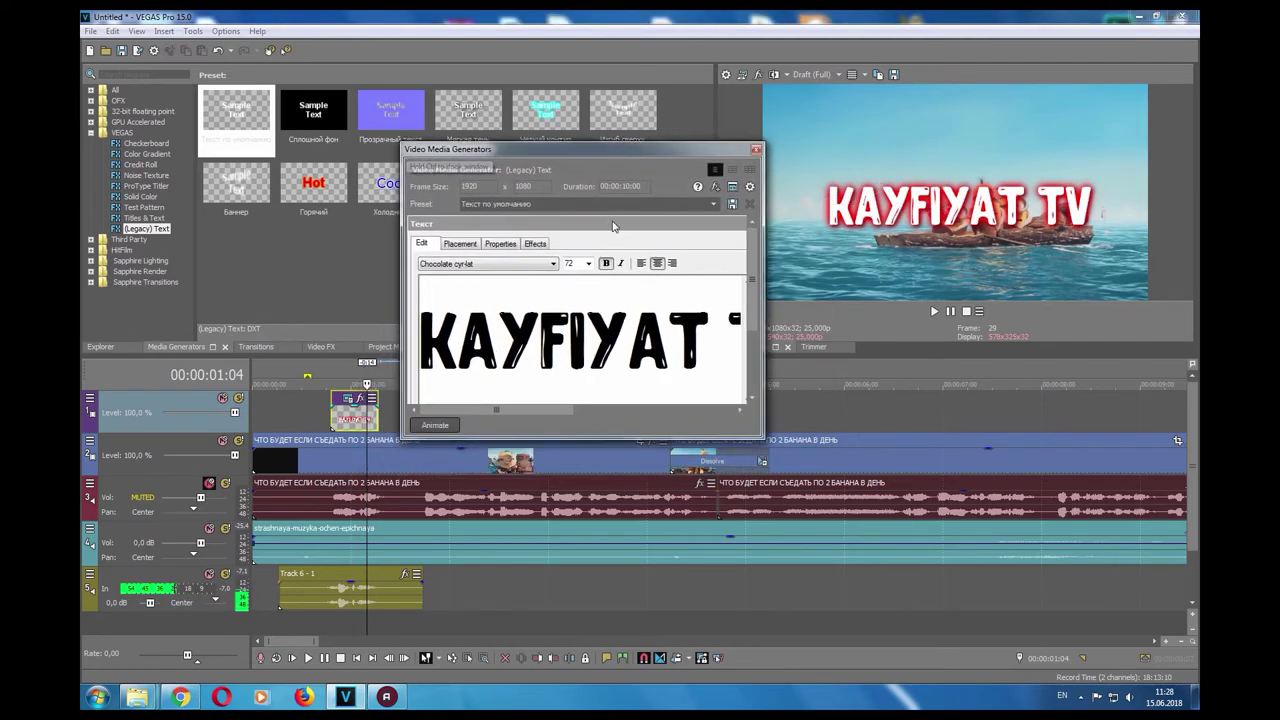
{"action": "left_click", "coordinate": [462, 244]}
{"action": "mouse_move", "coordinate": [507, 356]}
{"action": "left_mouse_down"}
{"action": "mouse_move", "coordinate": [515, 341]}
{"action": "mouse_move", "coordinate": [498, 364]}
{"action": "mouse_move", "coordinate": [508, 351]}
{"action": "left_mouse_up"}
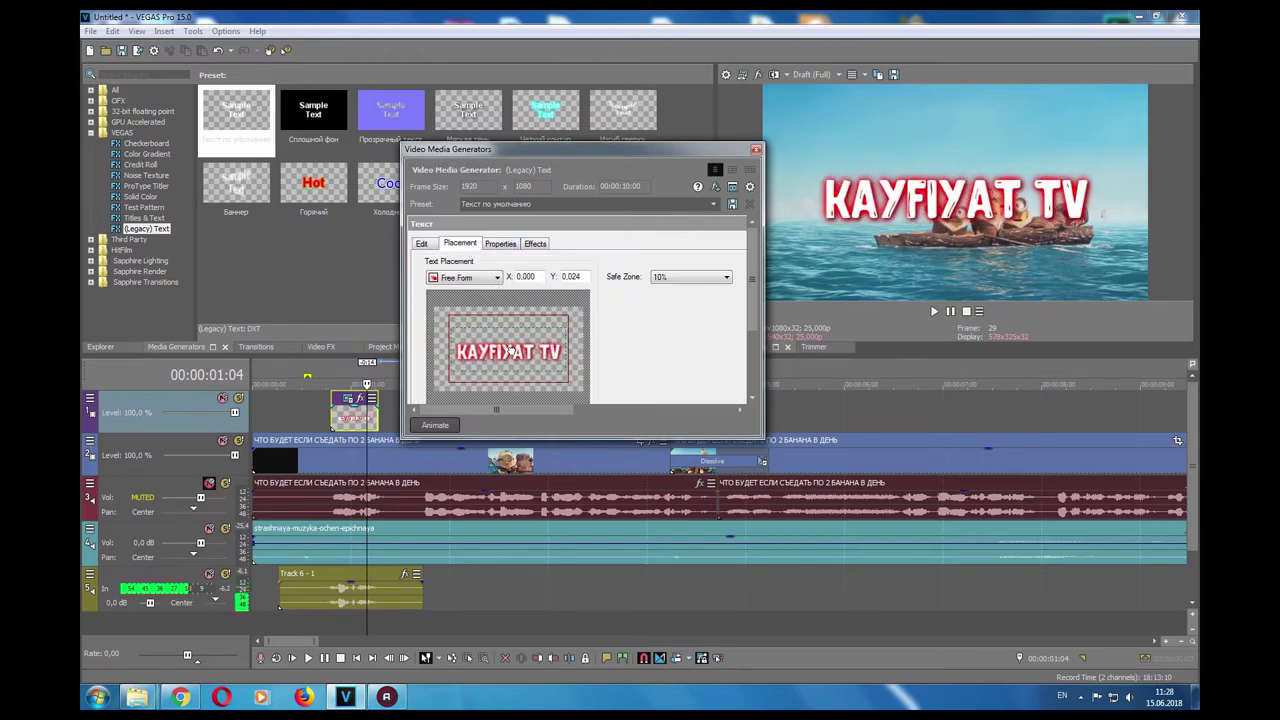
{"action": "left_click", "coordinate": [757, 151]}
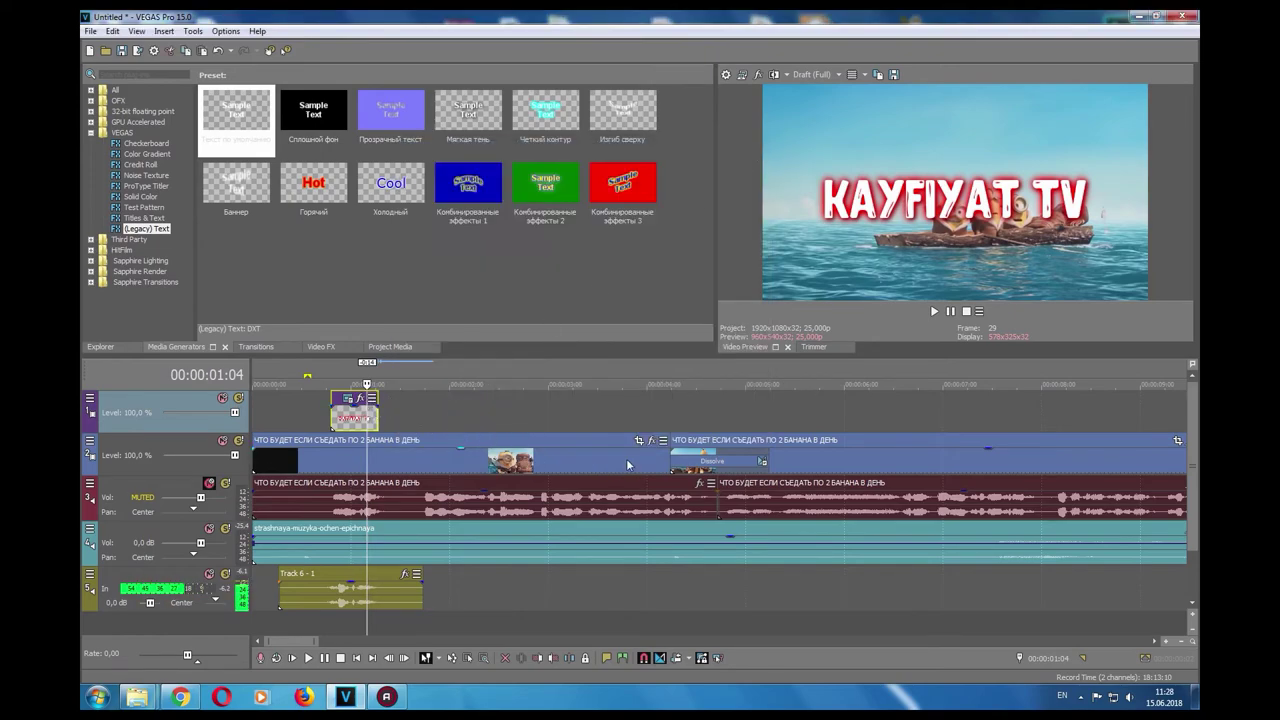
Trim the end of the music event so it finishes together with the video.
{"action": "scroll", "coordinate": [651, 474], "scroll_direction": "down", "scroll_amount": 2}
{"action": "scroll", "coordinate": [651, 474], "scroll_direction": "down", "scroll_amount": 5}
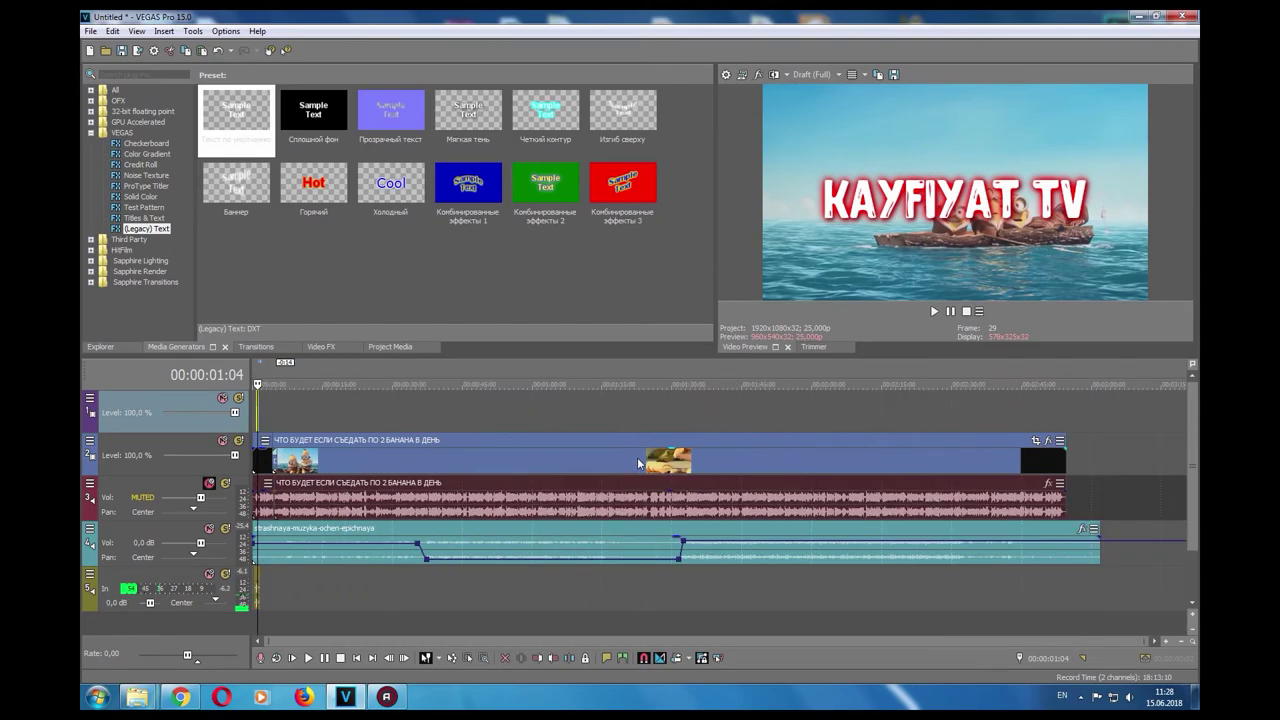
{"action": "left_click_drag", "start_coordinate": [1100, 548], "coordinate": [1066, 548]}
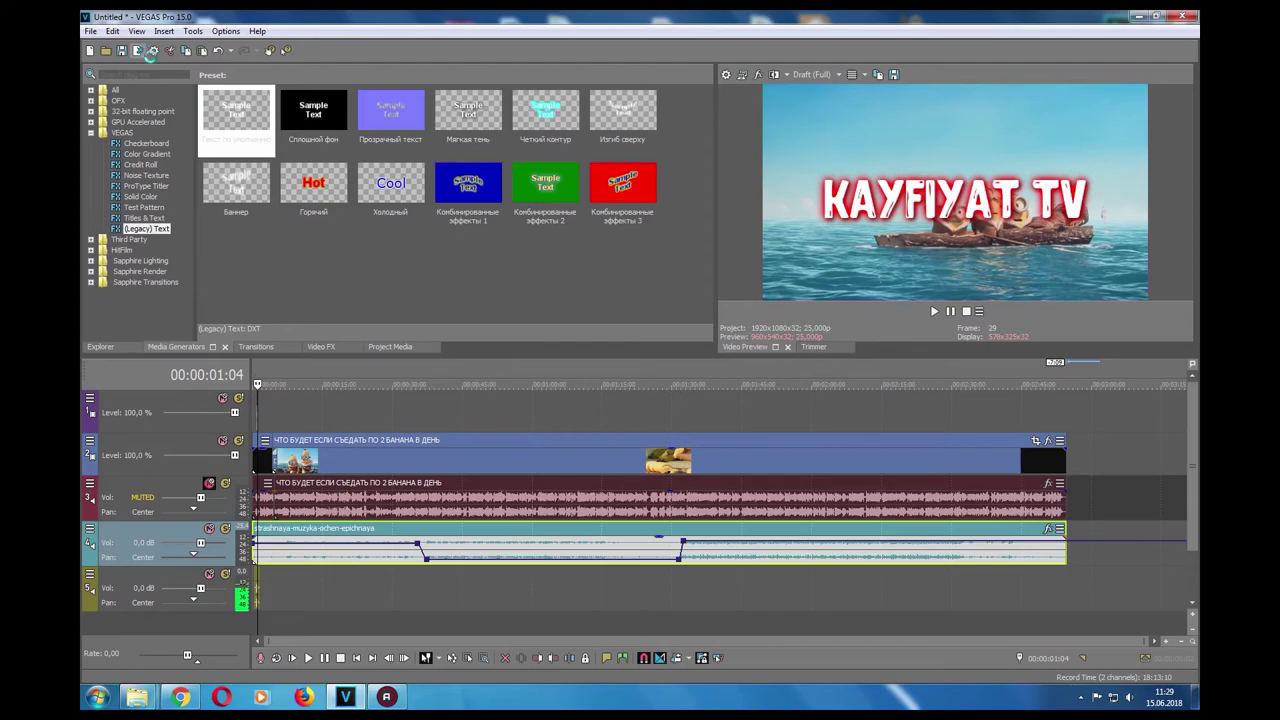
Open Render As and select the HD 720-50p YUV template of the Video for Windows format after trying HD 1080 templates.
{"action": "left_click", "coordinate": [147, 54]}
{"action": "left_click_drag", "start_coordinate": [347, 26], "coordinate": [476, 170]}
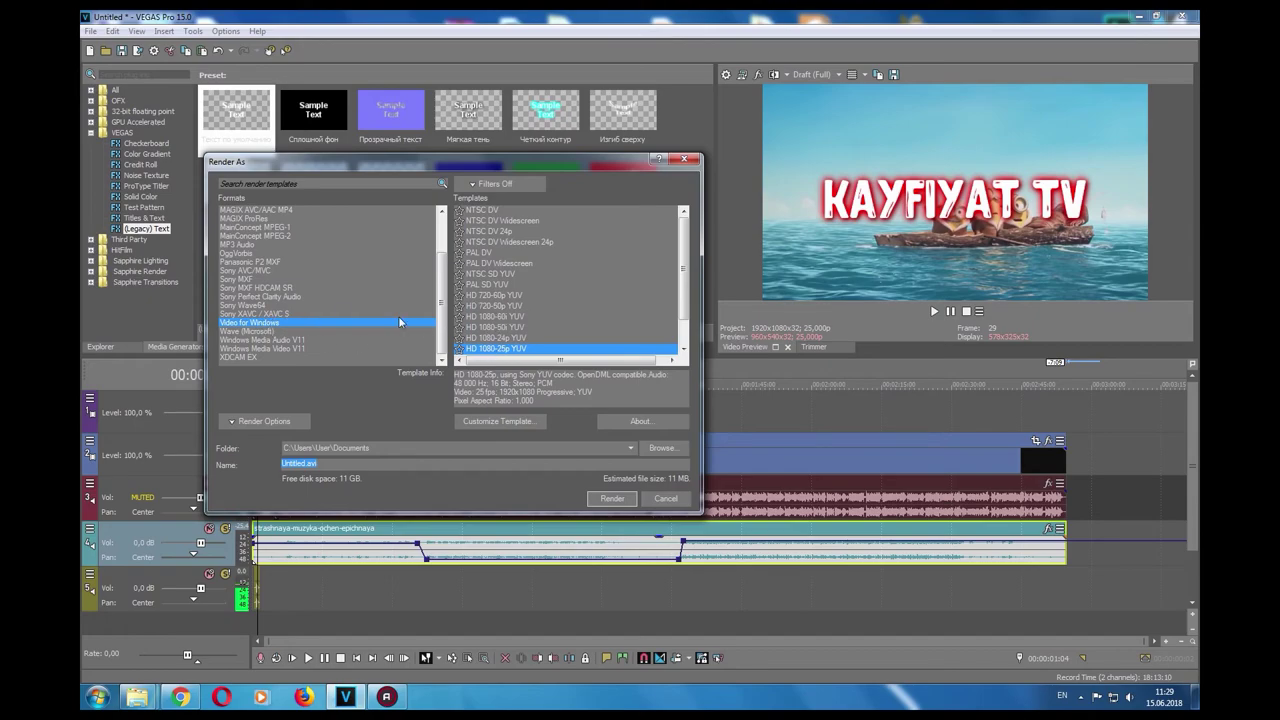
{"action": "left_click", "coordinate": [537, 316]}
{"action": "scroll", "coordinate": [545, 294], "scroll_direction": "down", "scroll_amount": 1}
{"action": "scroll", "coordinate": [498, 328], "scroll_direction": "up", "scroll_amount": 1}
{"action": "scroll", "coordinate": [498, 328], "scroll_direction": "down", "scroll_amount": 1}
{"action": "scroll", "coordinate": [496, 327], "scroll_direction": "up", "scroll_amount": 1}
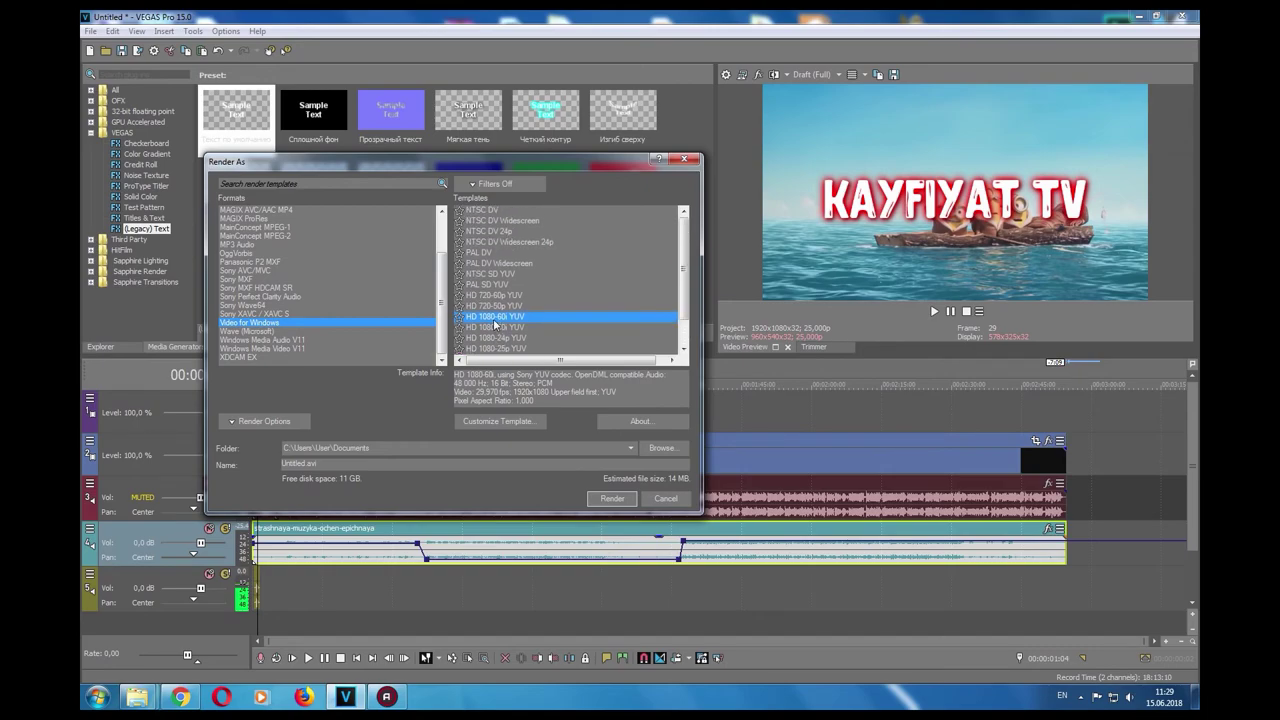
{"action": "scroll", "coordinate": [497, 320], "scroll_direction": "down", "scroll_amount": 1}
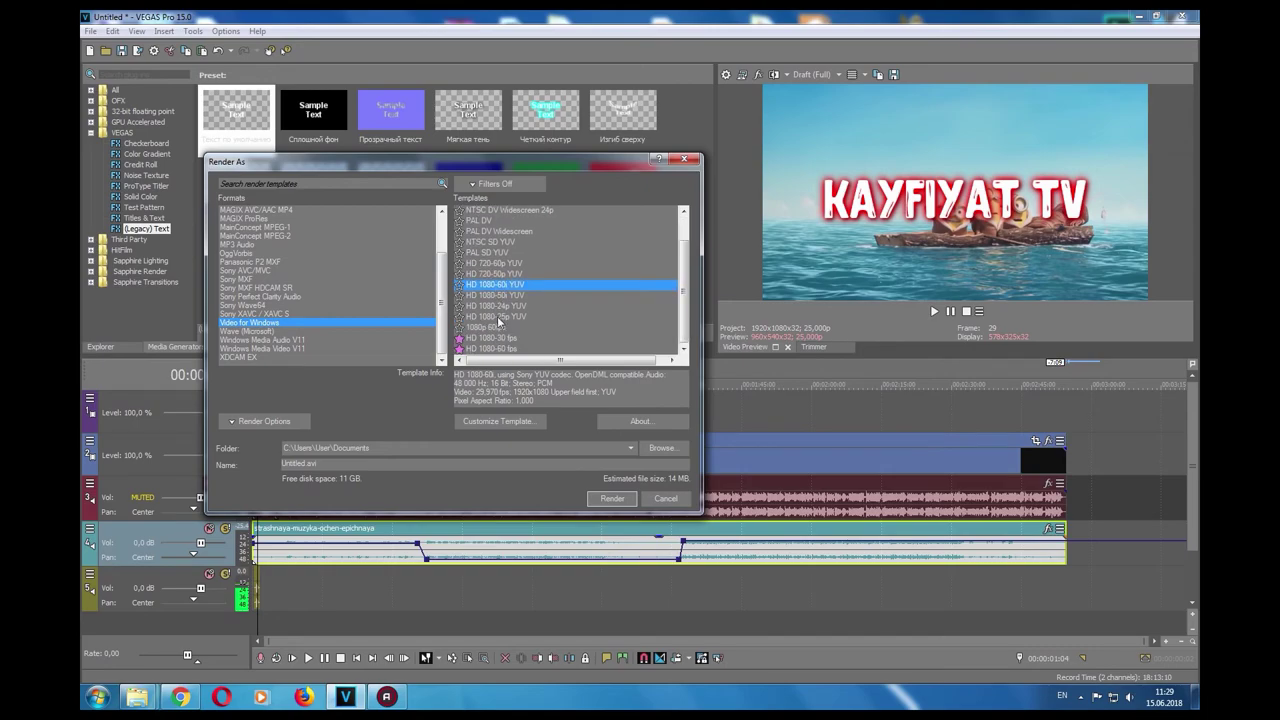
{"action": "left_click", "coordinate": [497, 316]}
{"action": "scroll", "coordinate": [507, 318], "scroll_direction": "up", "scroll_amount": 1}
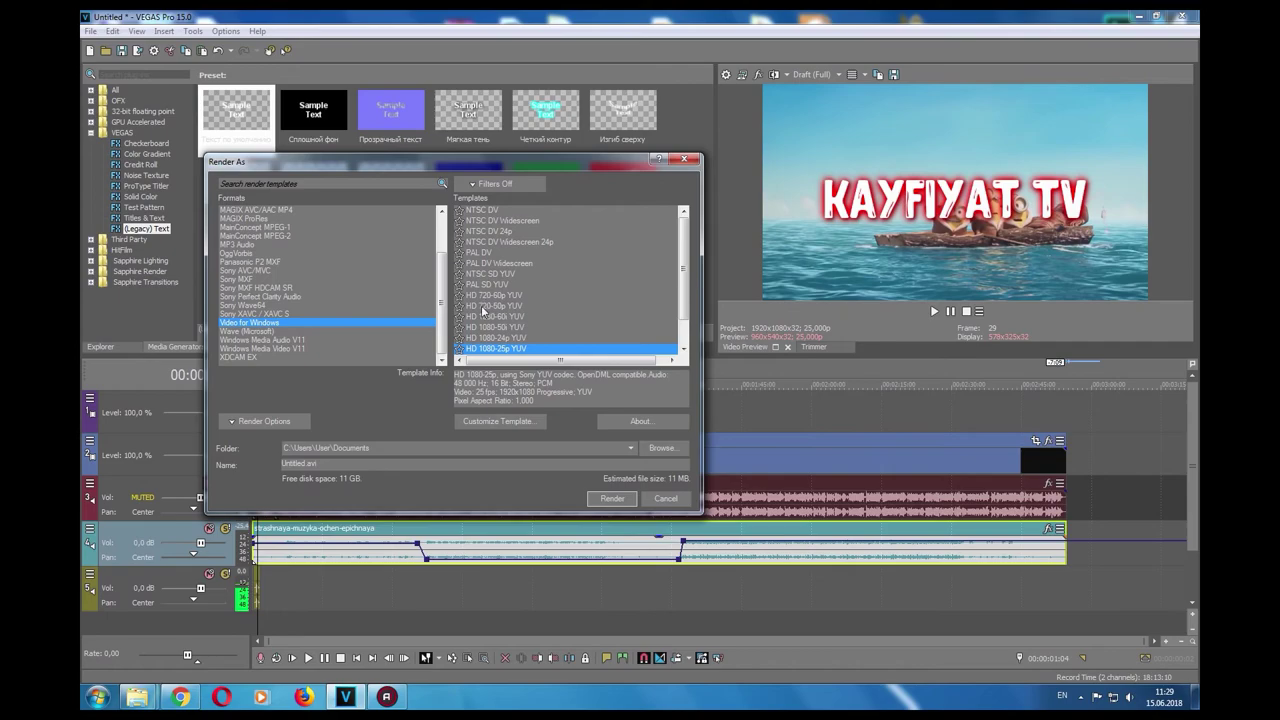
{"action": "left_click", "coordinate": [495, 306]}
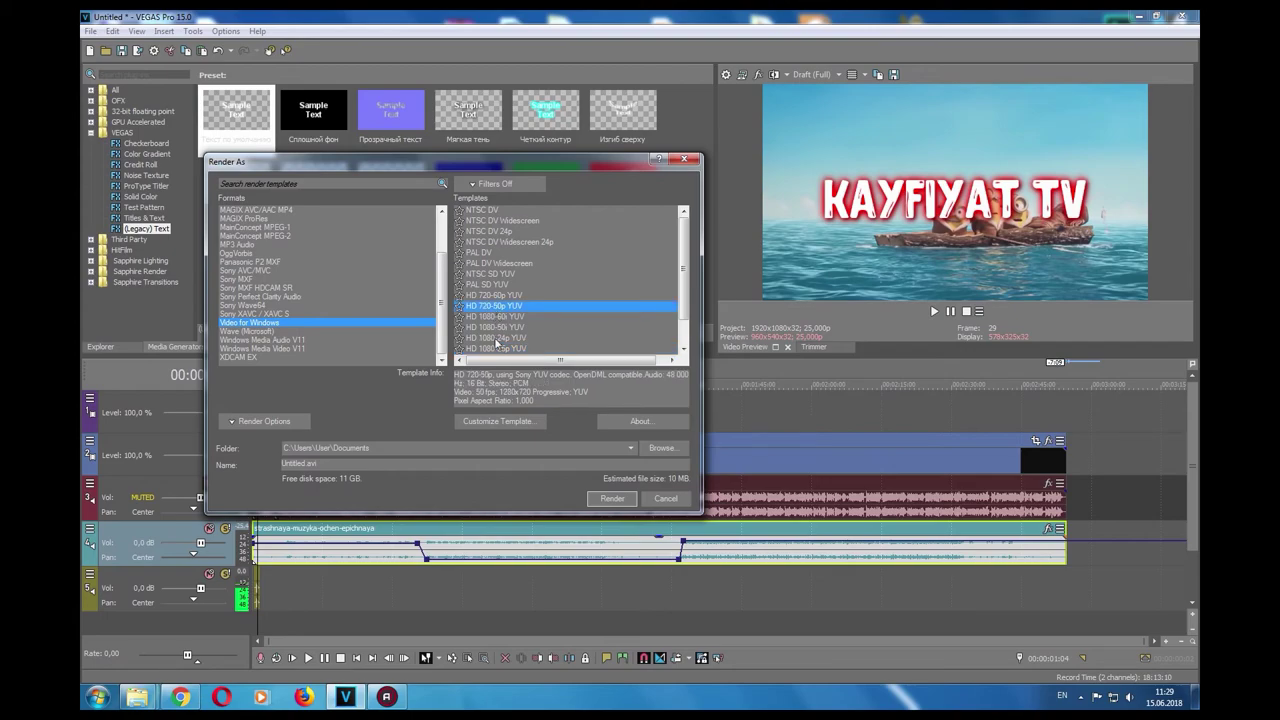
Customize the chosen render template with a frame rate of 25,000 (PAL) and interleaving on every frame.
{"action": "left_click", "coordinate": [518, 418]}
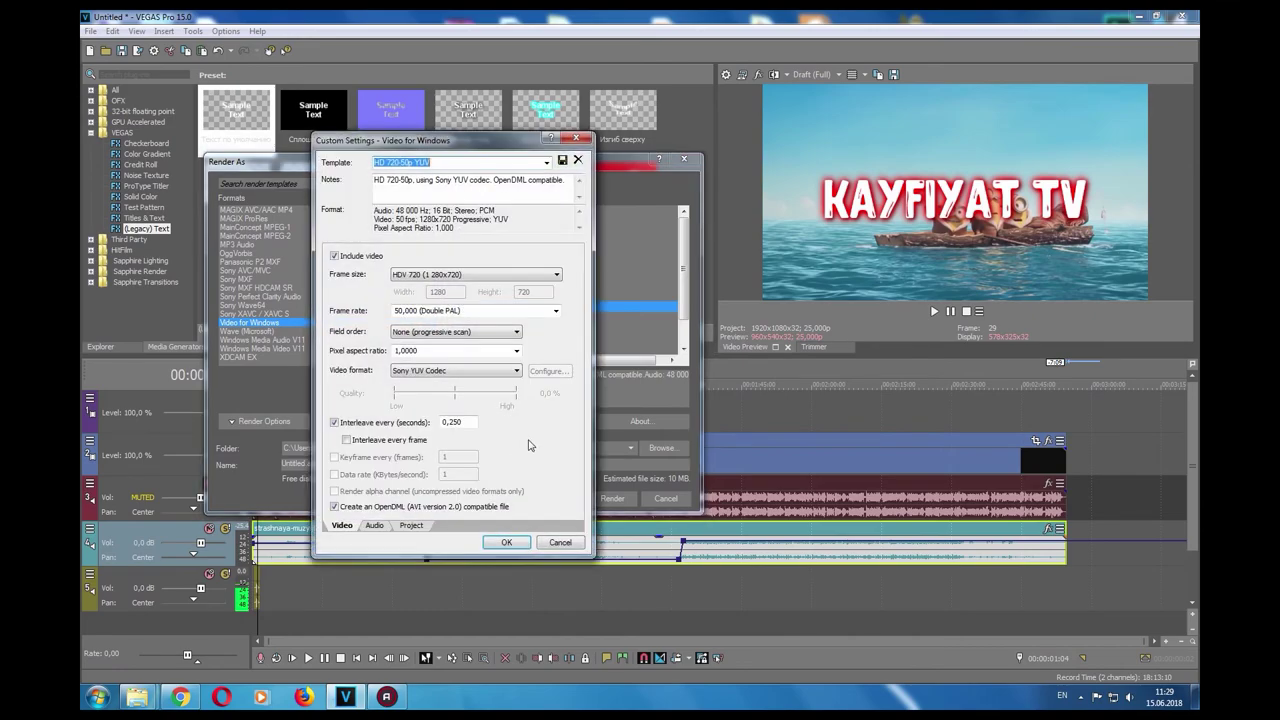
{"action": "left_click", "coordinate": [493, 371]}
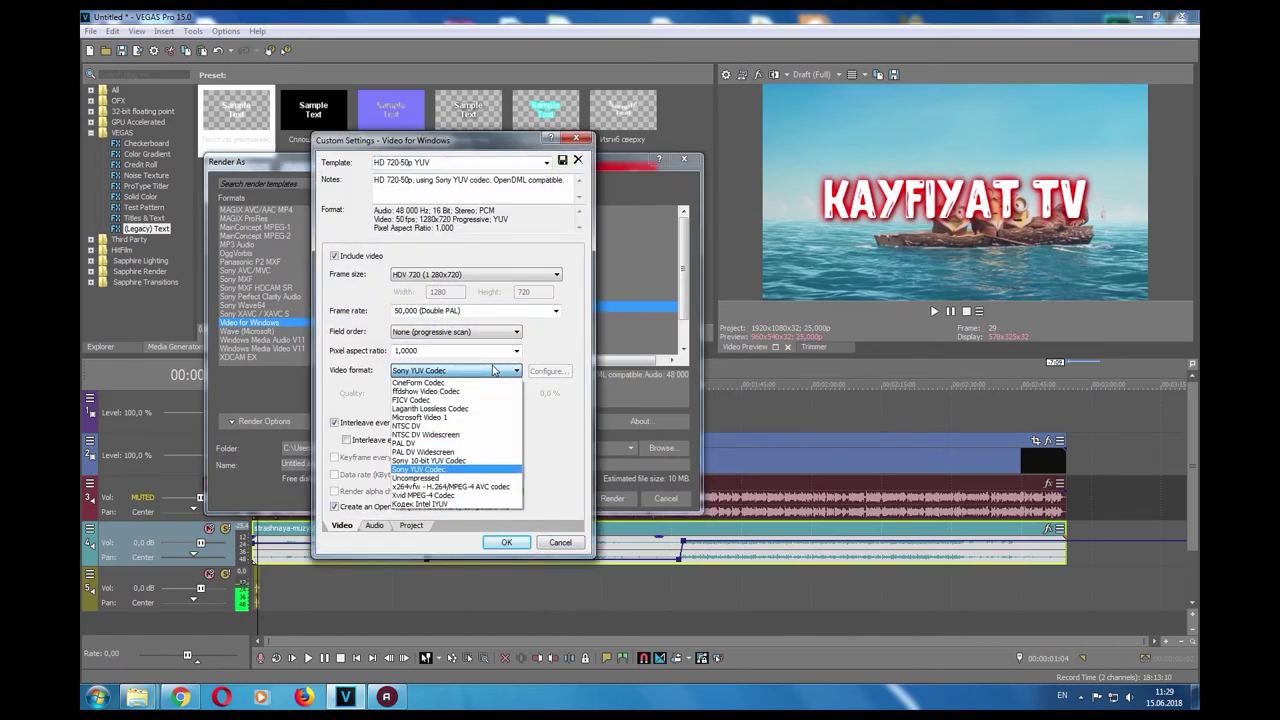
{"action": "left_click", "coordinate": [493, 371]}
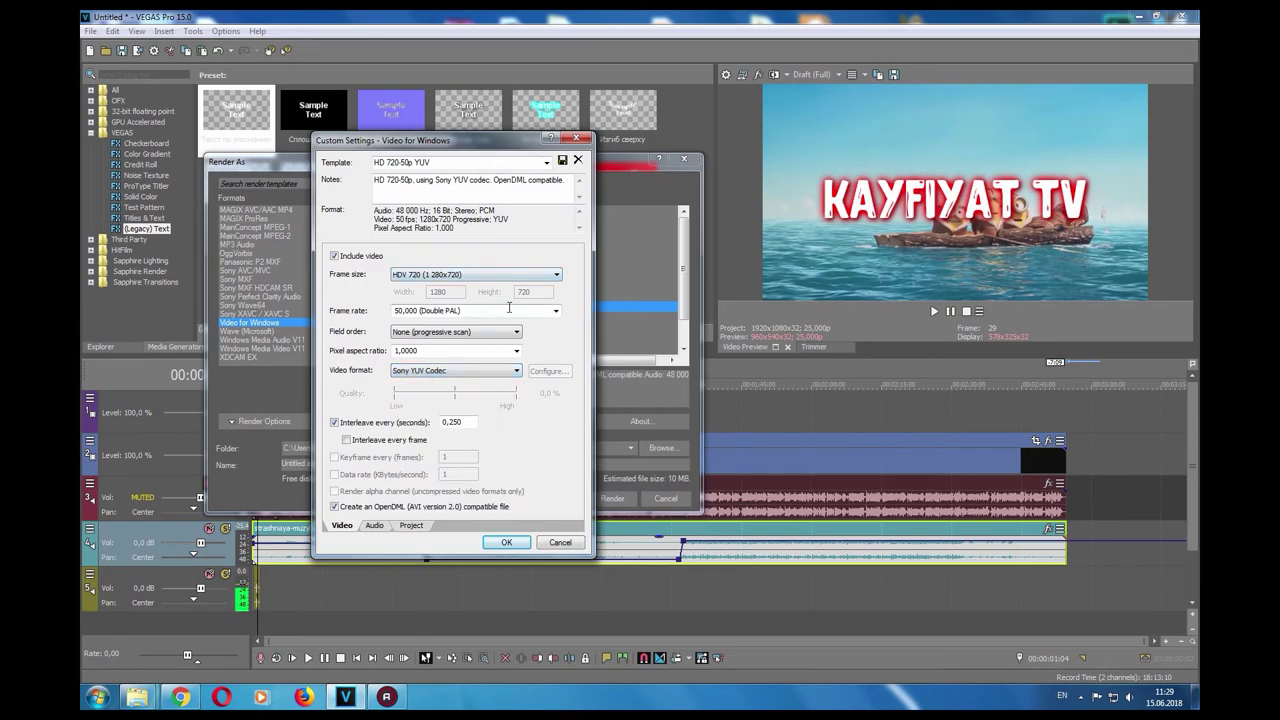
{"action": "left_click", "coordinate": [556, 311]}
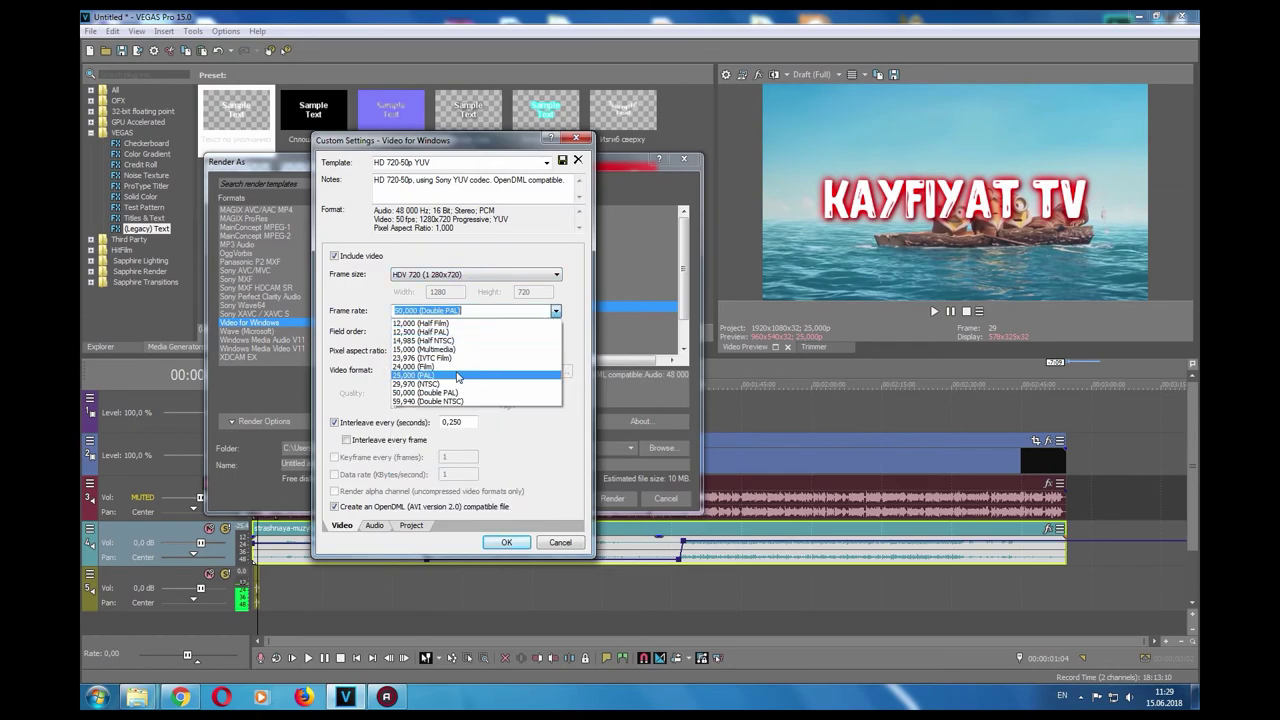
{"action": "left_click", "coordinate": [465, 310]}
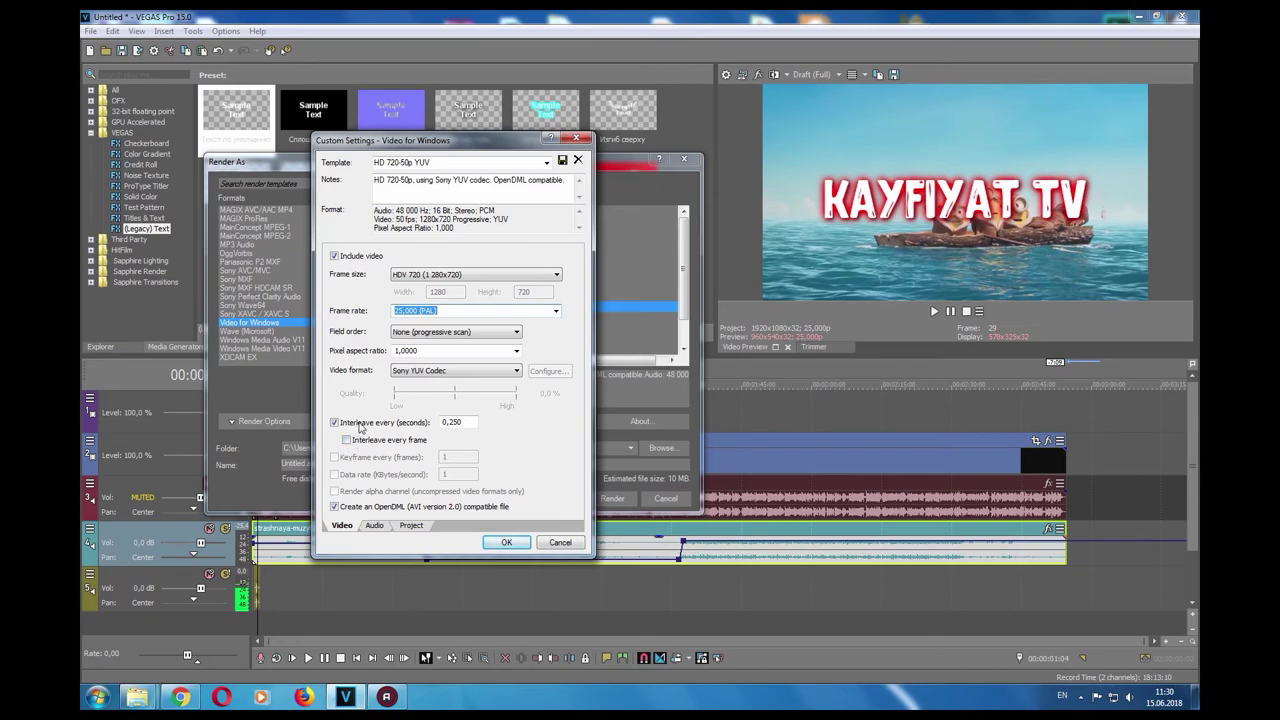
{"action": "left_click", "coordinate": [346, 440]}
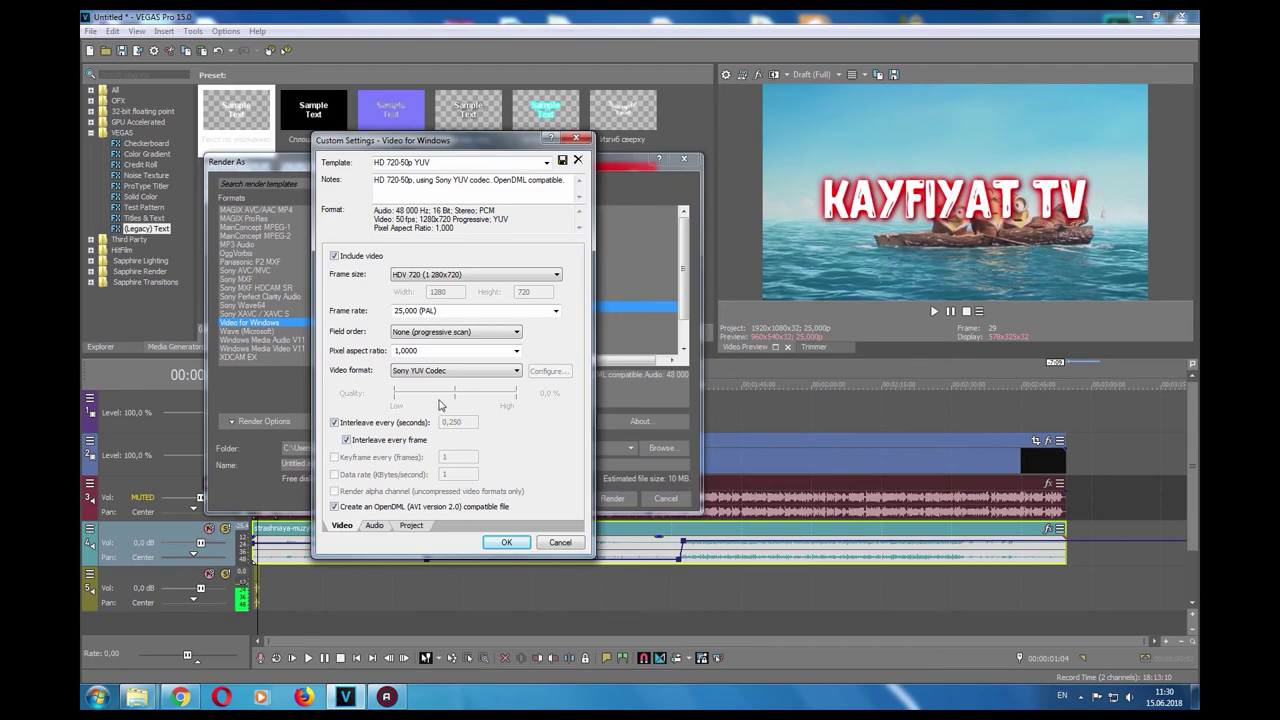
Choose the video rendering quality in the template's project settings, view the audio settings, and return to the video settings.
{"action": "left_click", "coordinate": [374, 525]}
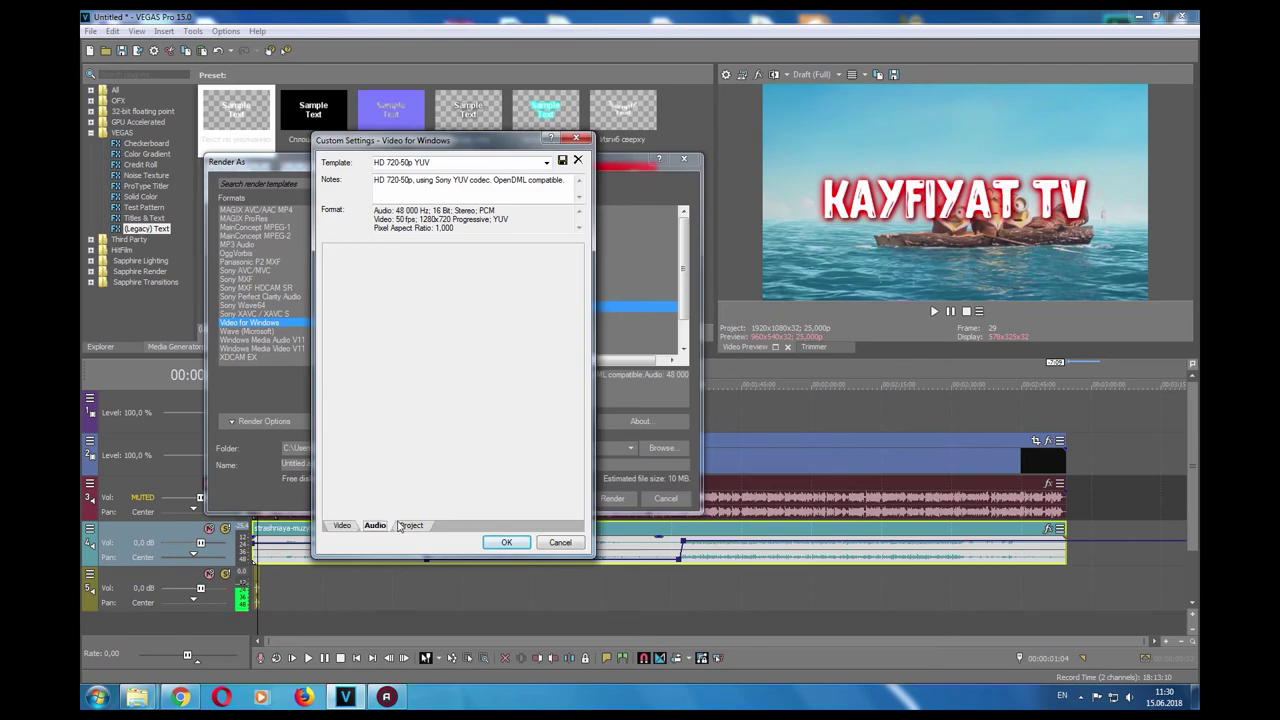
{"action": "left_click", "coordinate": [410, 526]}
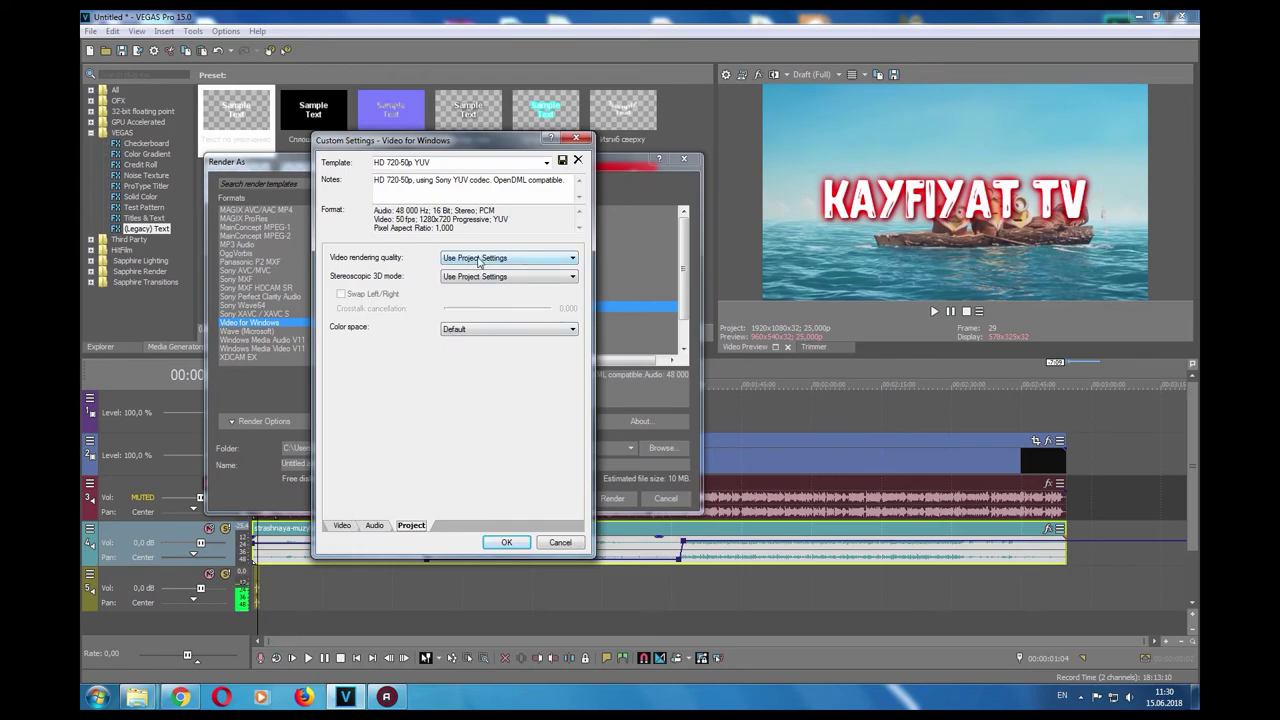
{"action": "left_click", "coordinate": [476, 258]}
{"action": "left_click", "coordinate": [477, 307]}
{"action": "left_click", "coordinate": [342, 525]}
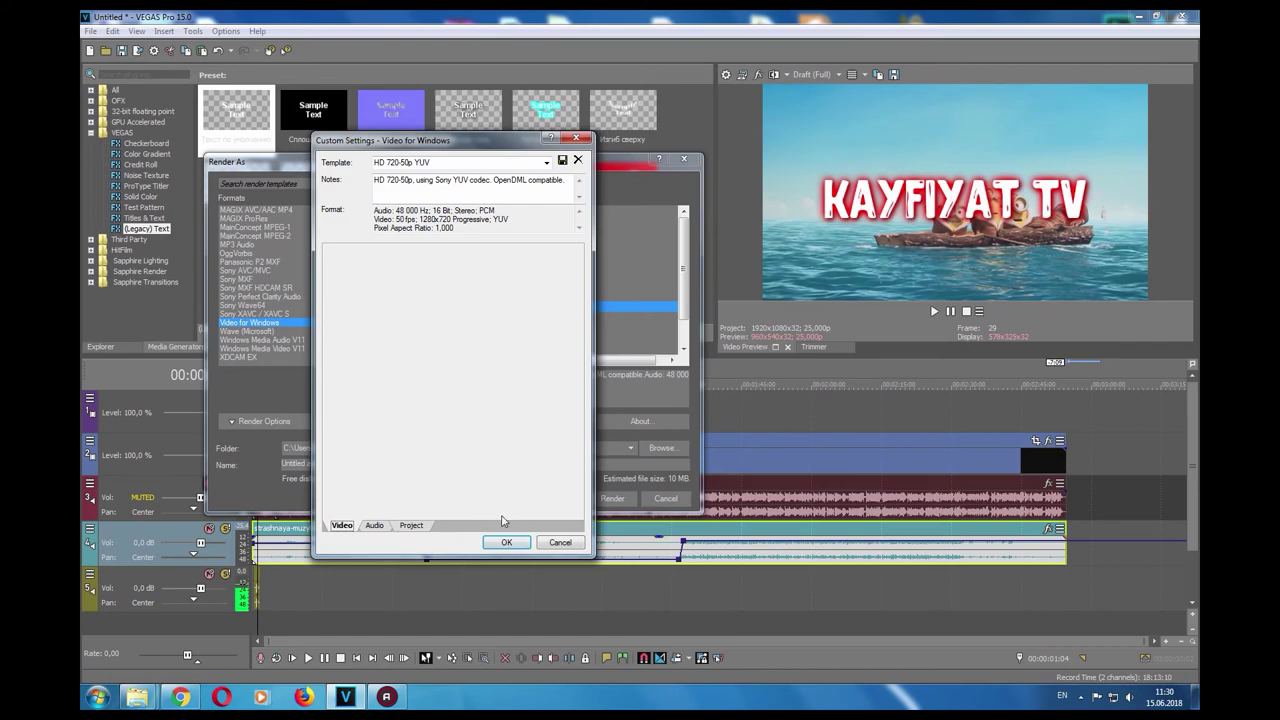
Accept the custom template settings, render the project to Untitled.avi, and close the render progress dialog.
{"action": "left_click", "coordinate": [501, 545]}
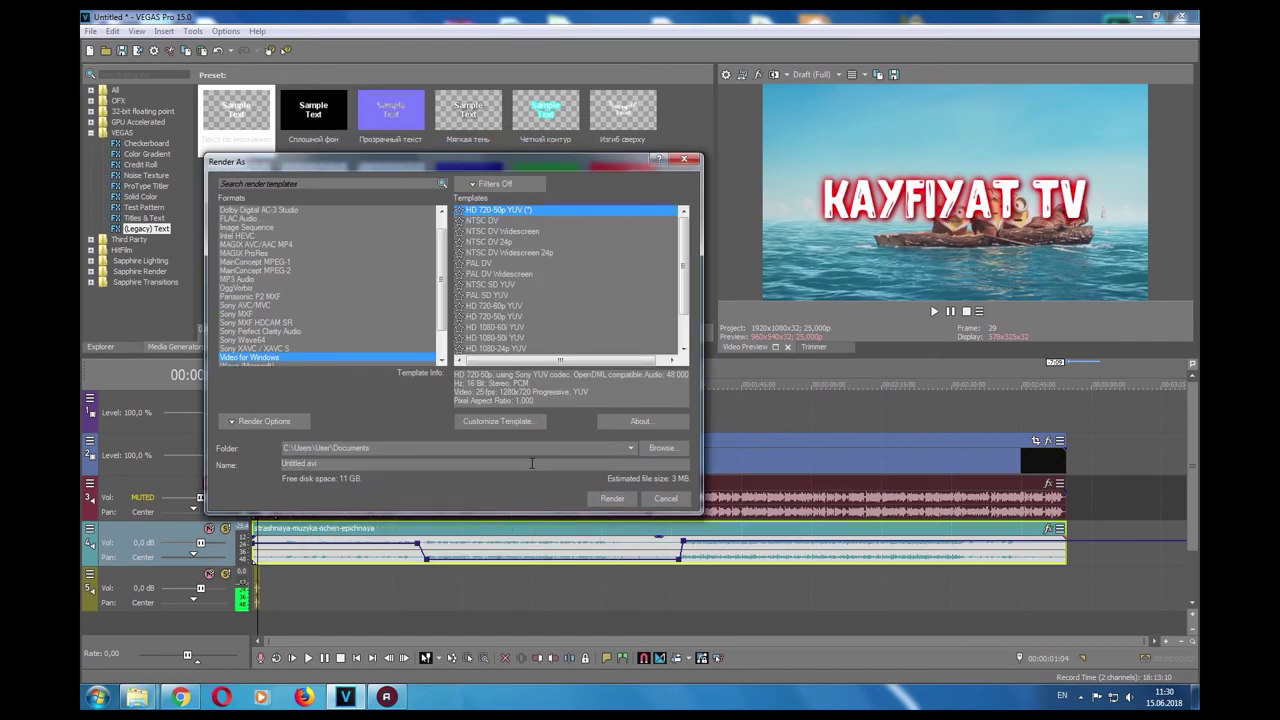
{"action": "left_click", "coordinate": [612, 499]}
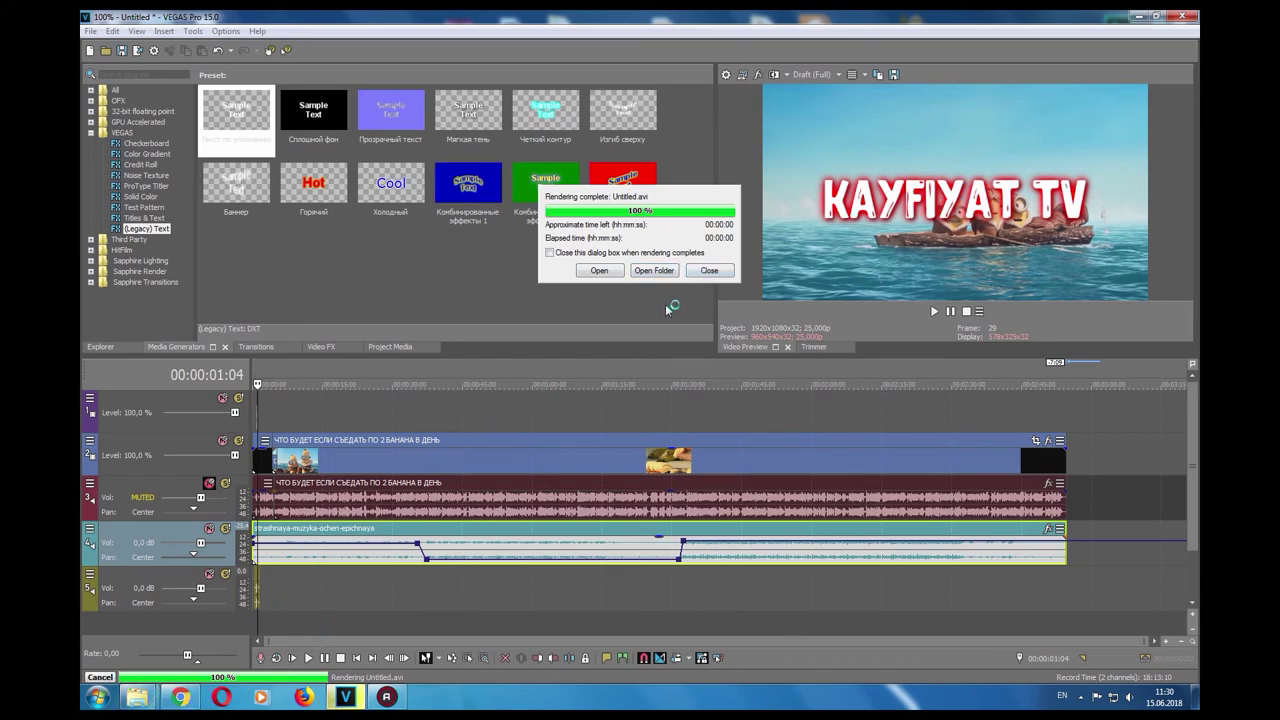
{"action": "left_click", "coordinate": [709, 270]}
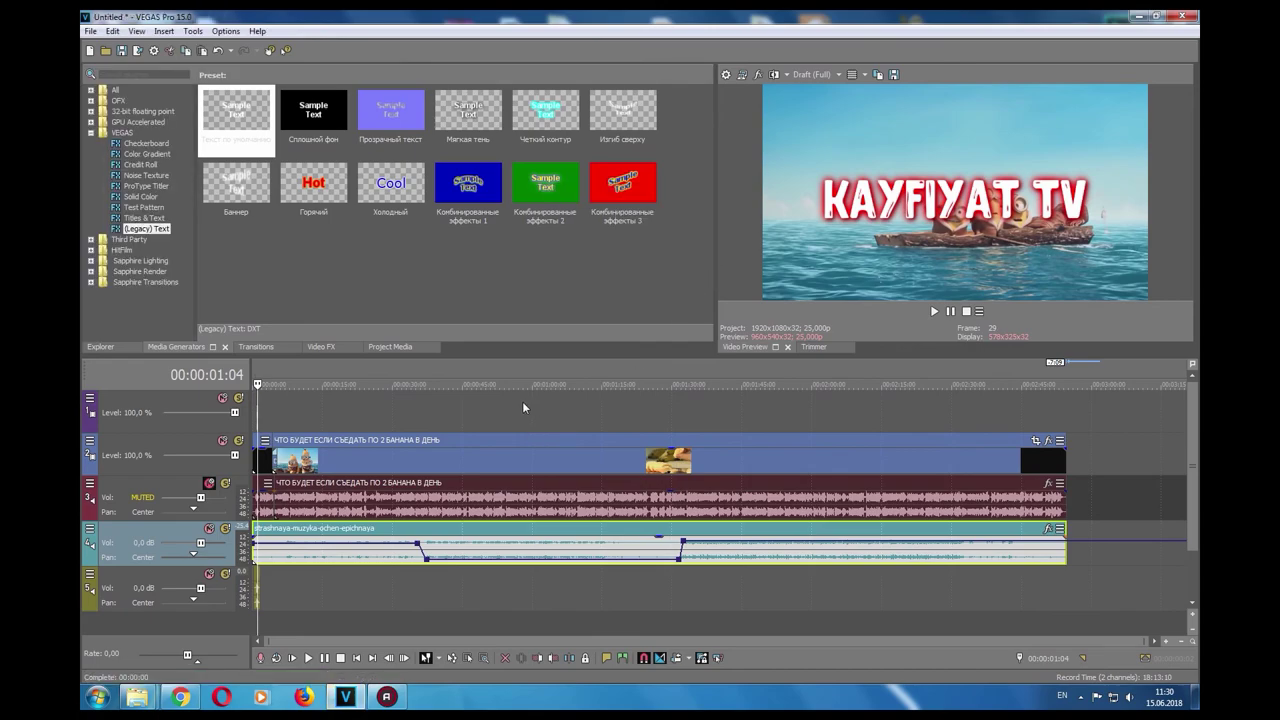
Try to render the entire timeline range to Untitled.avi with the customized HD 720-50p YUV template, reviewing its settings first, and cancel the render.
{"action": "double_click", "coordinate": [603, 367]}
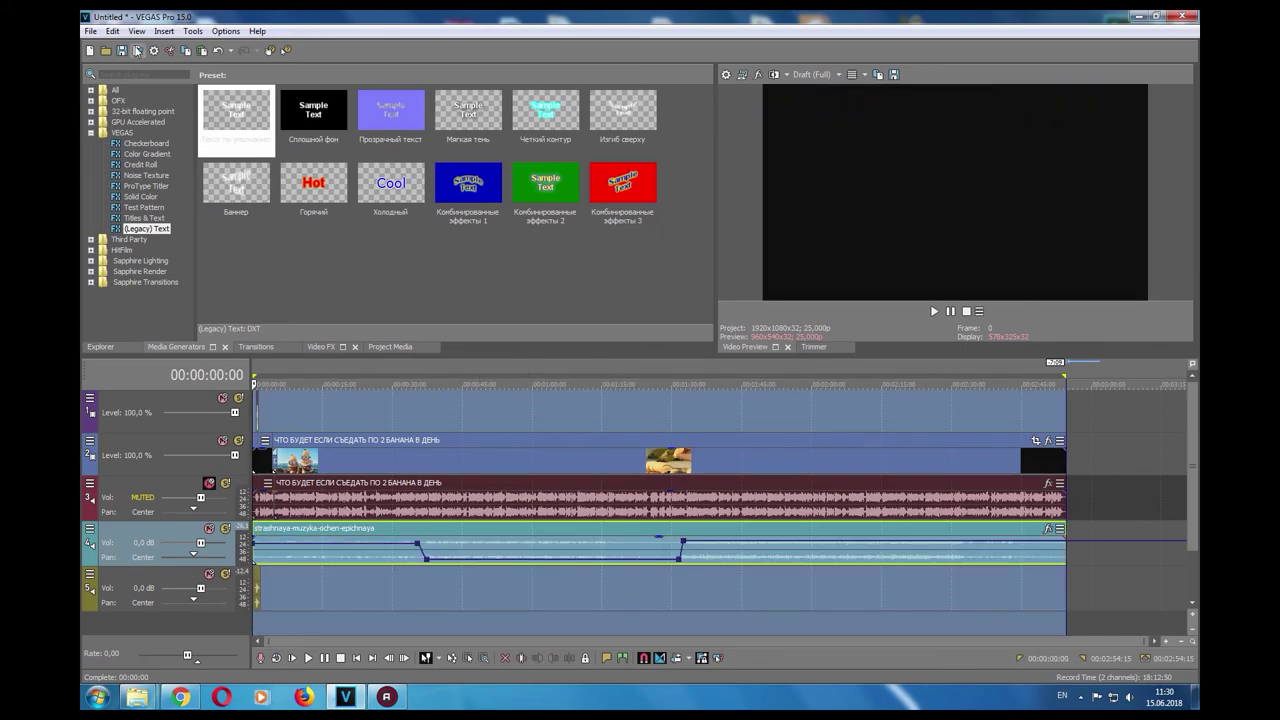
{"action": "left_click", "coordinate": [137, 50]}
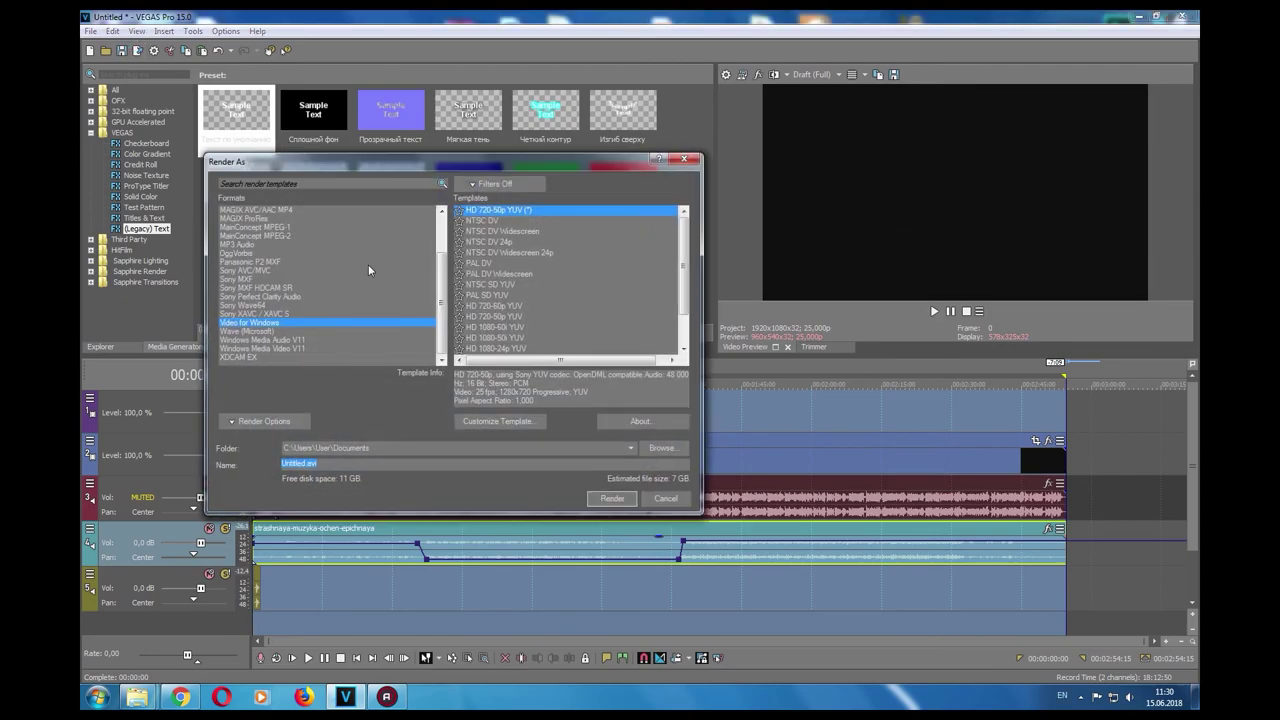
{"action": "left_click", "coordinate": [530, 428]}
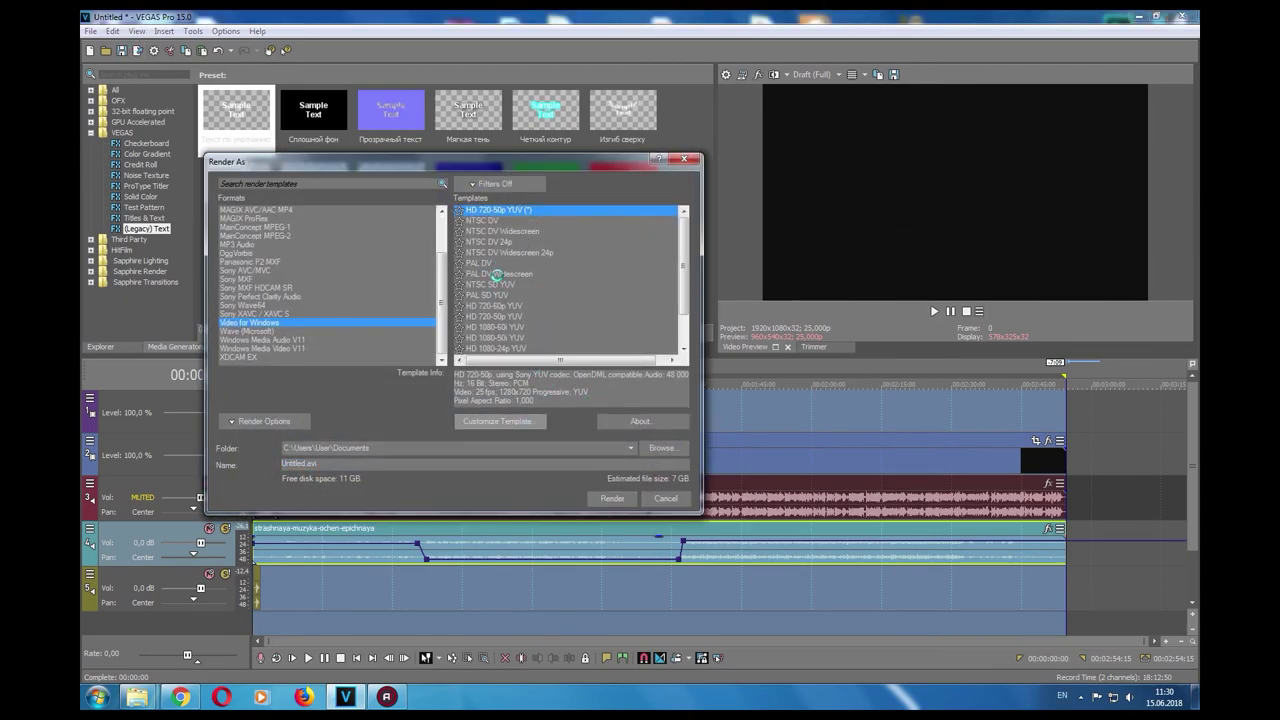
{"action": "left_click", "coordinate": [506, 542]}
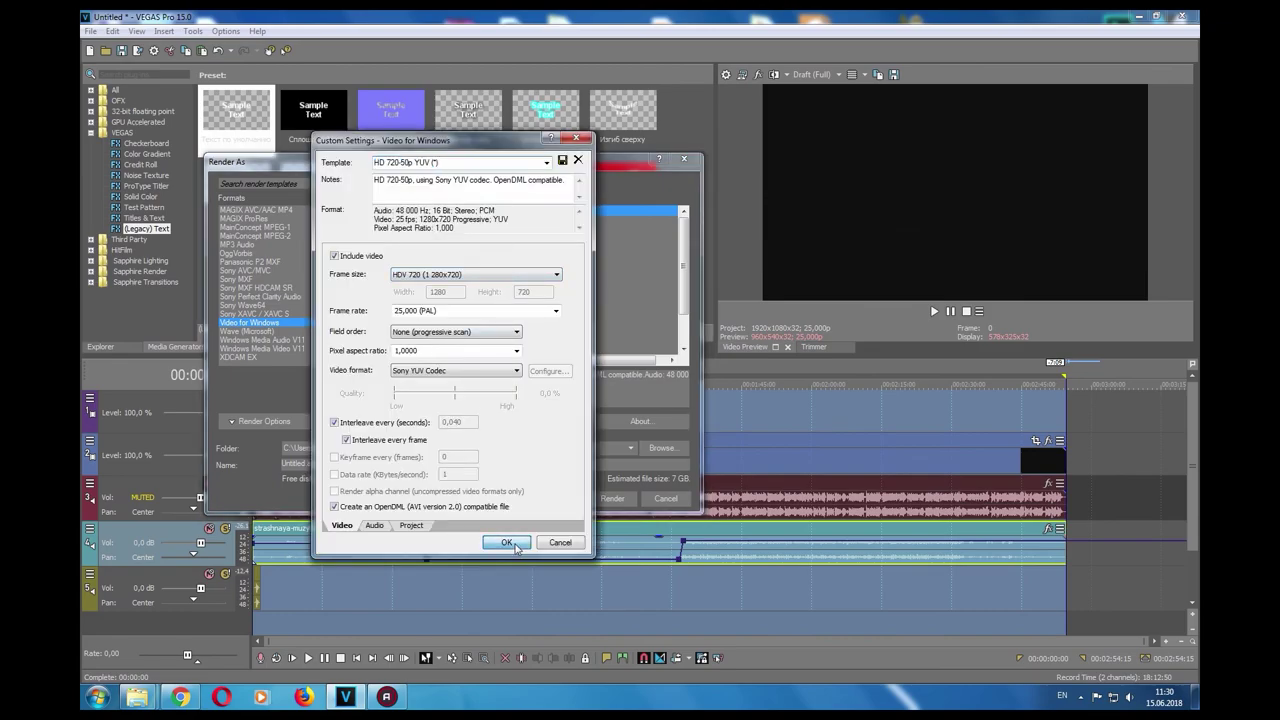
{"action": "left_click", "coordinate": [623, 499]}
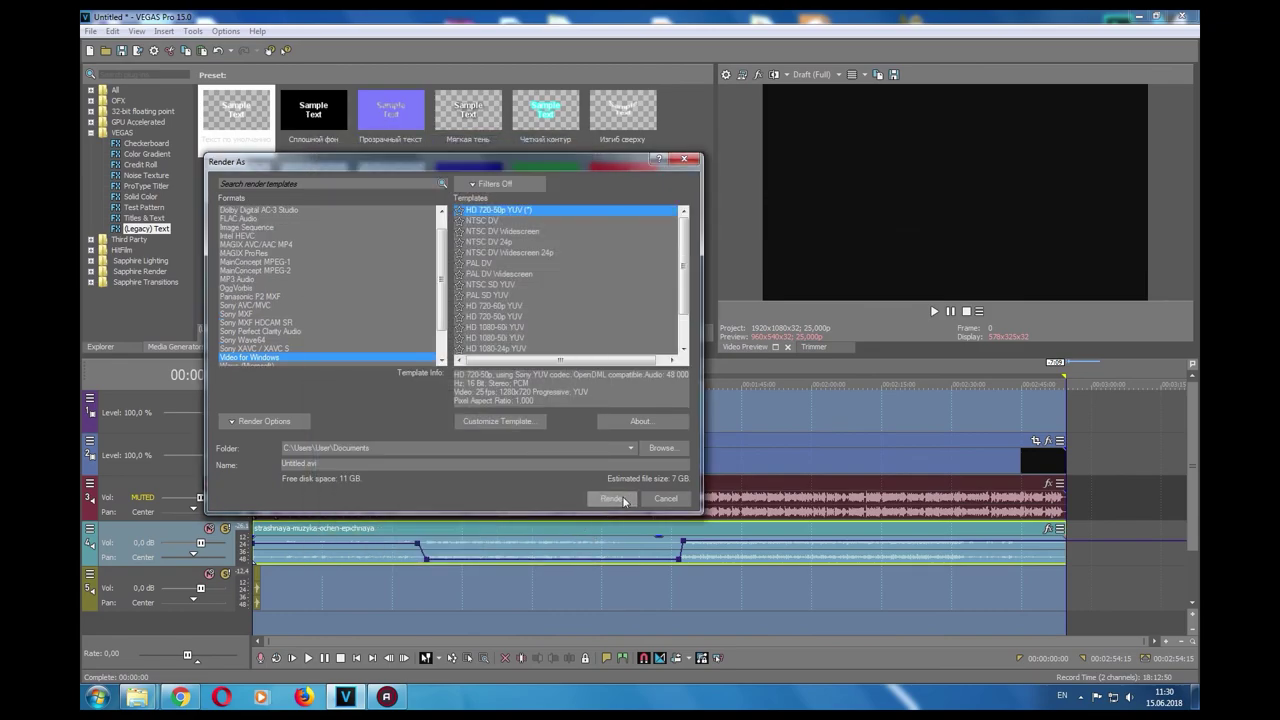
{"action": "left_click", "coordinate": [688, 401]}
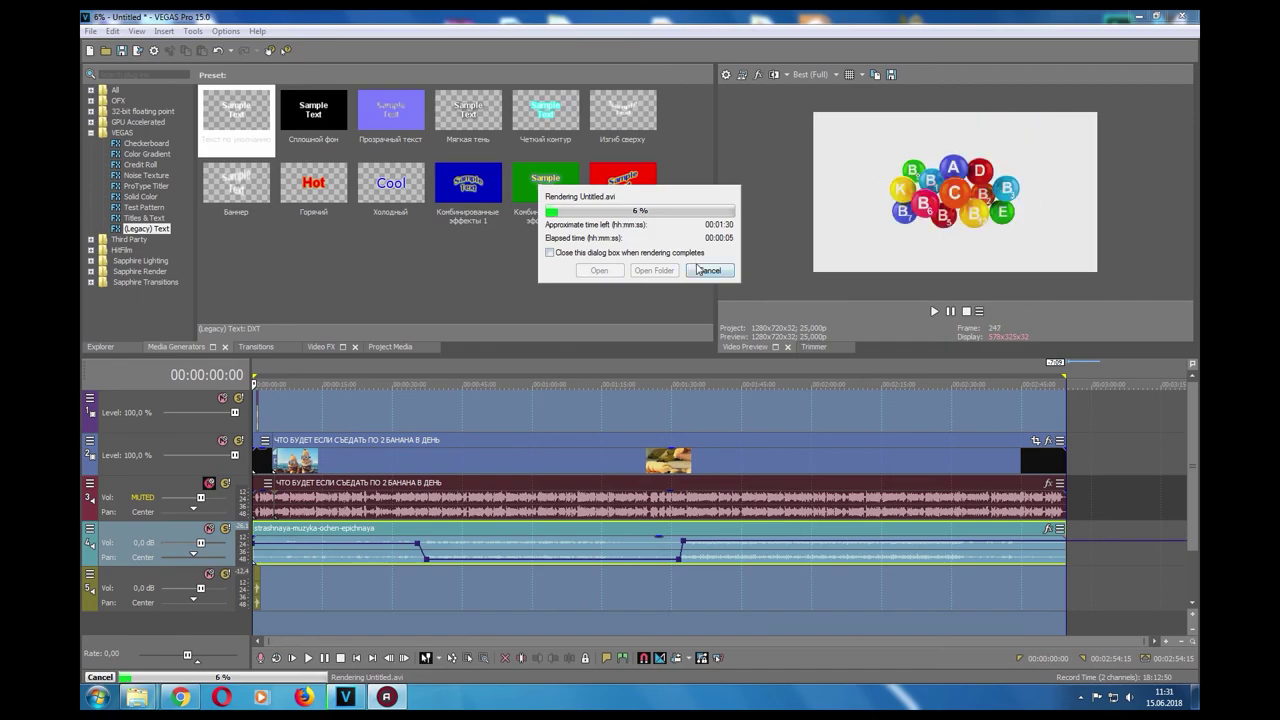
{"action": "left_click", "coordinate": [707, 271]}
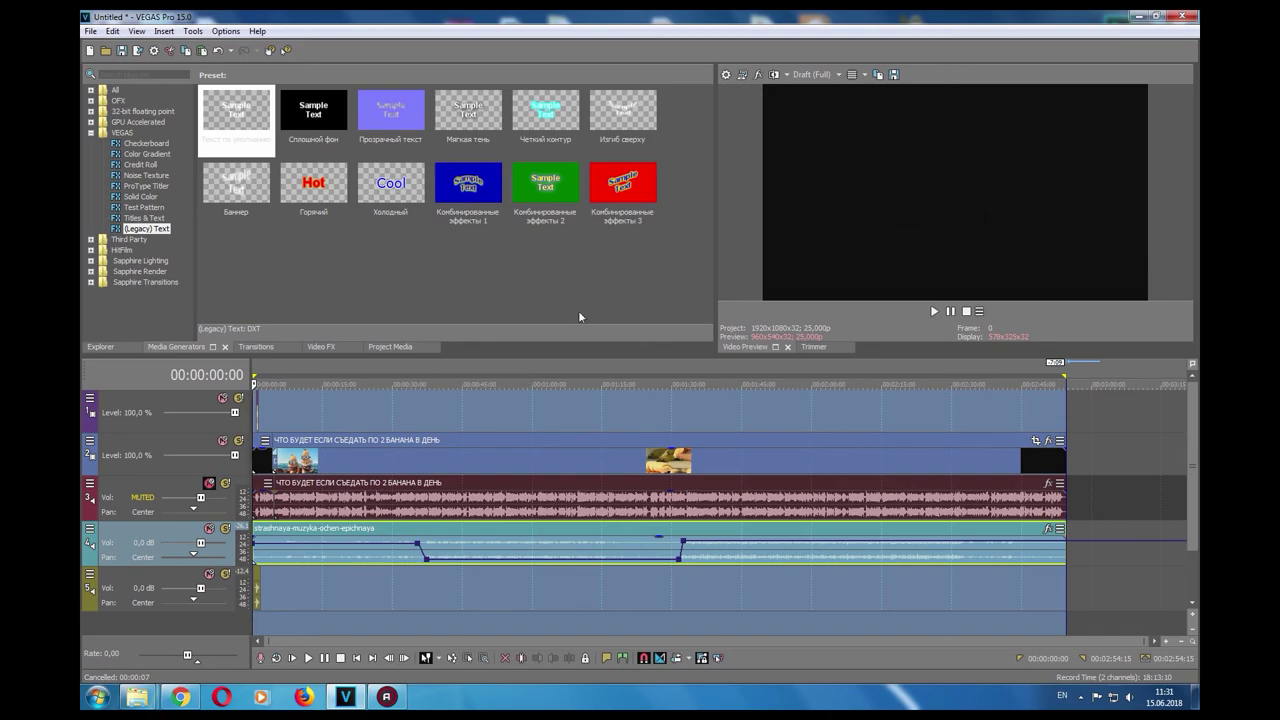
Select the text title event near the start of the timeline and examine it alongside the whole edited project.
{"action": "left_click", "coordinate": [297, 414]}
{"action": "left_click", "coordinate": [260, 414]}
{"action": "scroll", "coordinate": [258, 414], "scroll_direction": "up", "scroll_amount": 5}
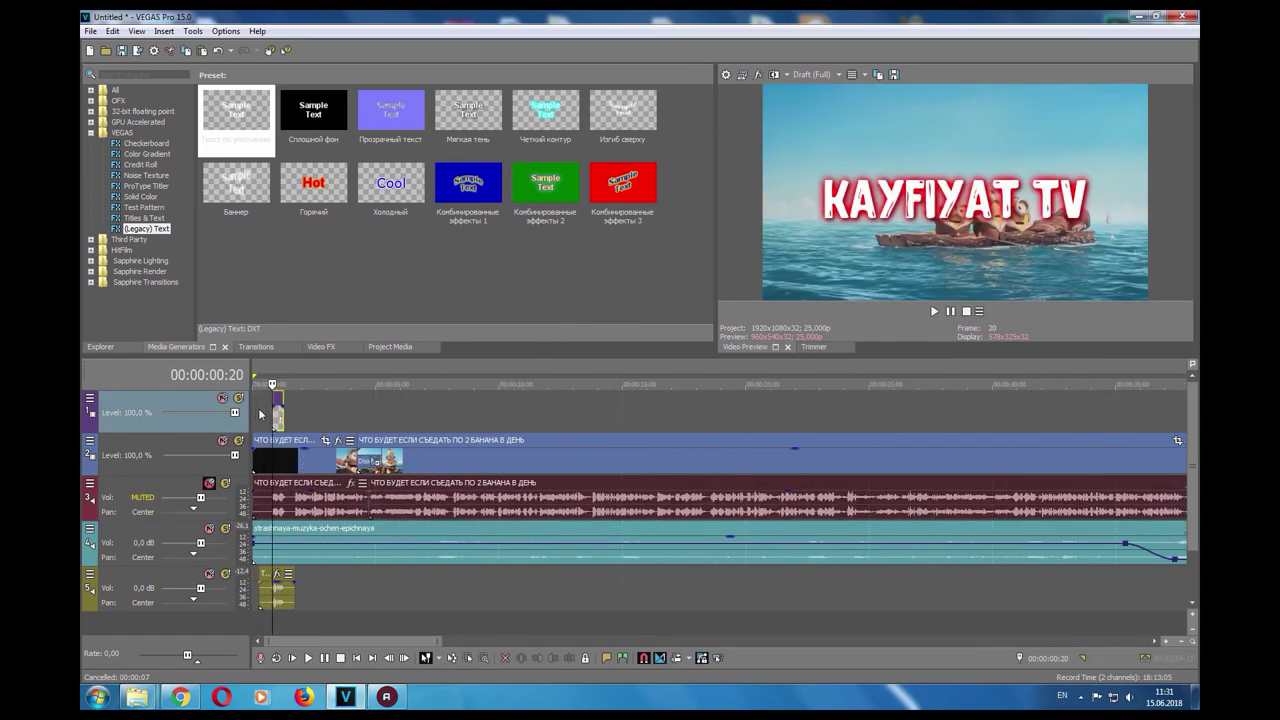
{"action": "scroll", "coordinate": [297, 414], "scroll_direction": "up", "scroll_amount": 5}
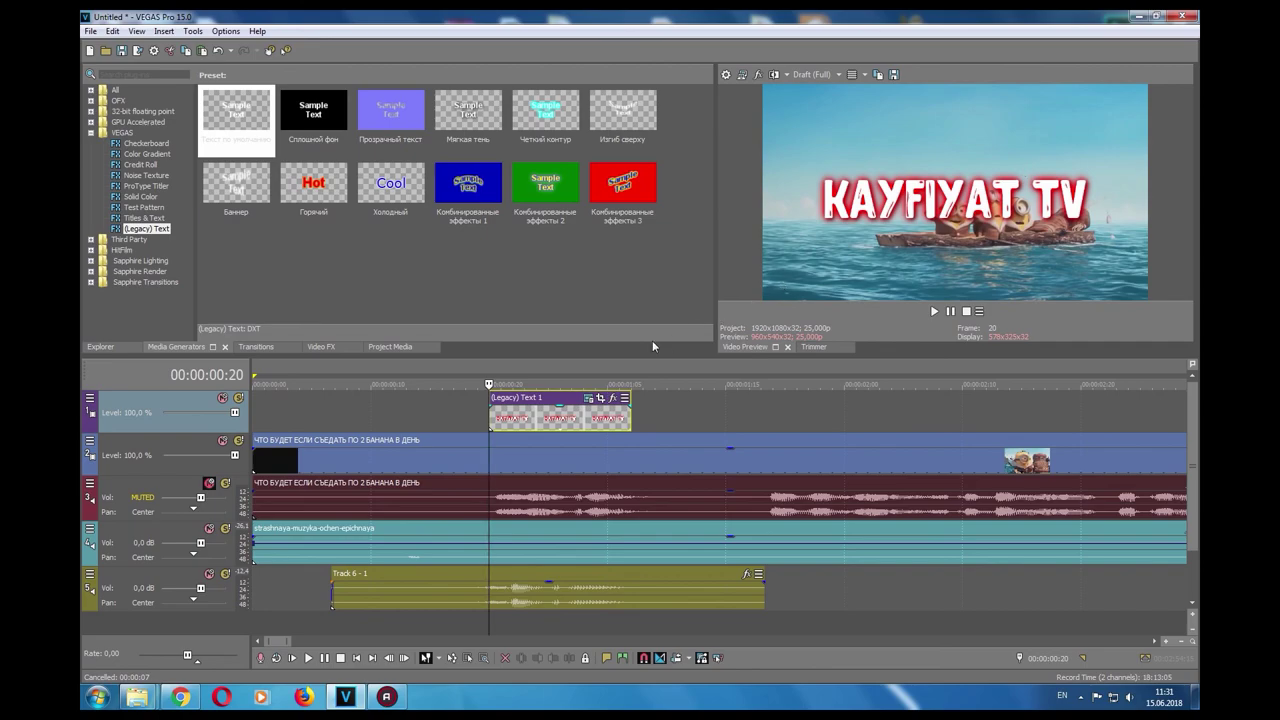
{"action": "scroll", "coordinate": [632, 395], "scroll_direction": "down", "scroll_amount": 10}
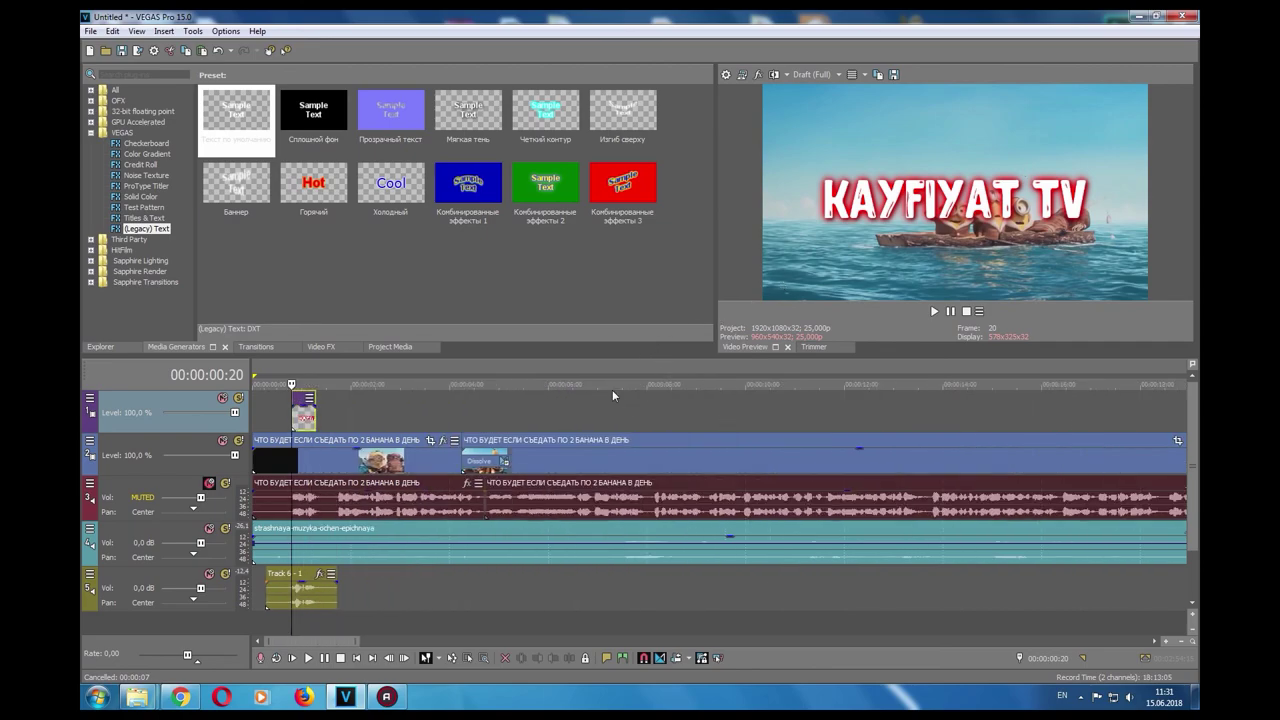
{"action": "scroll", "coordinate": [561, 415], "scroll_direction": "down", "scroll_amount": 4}
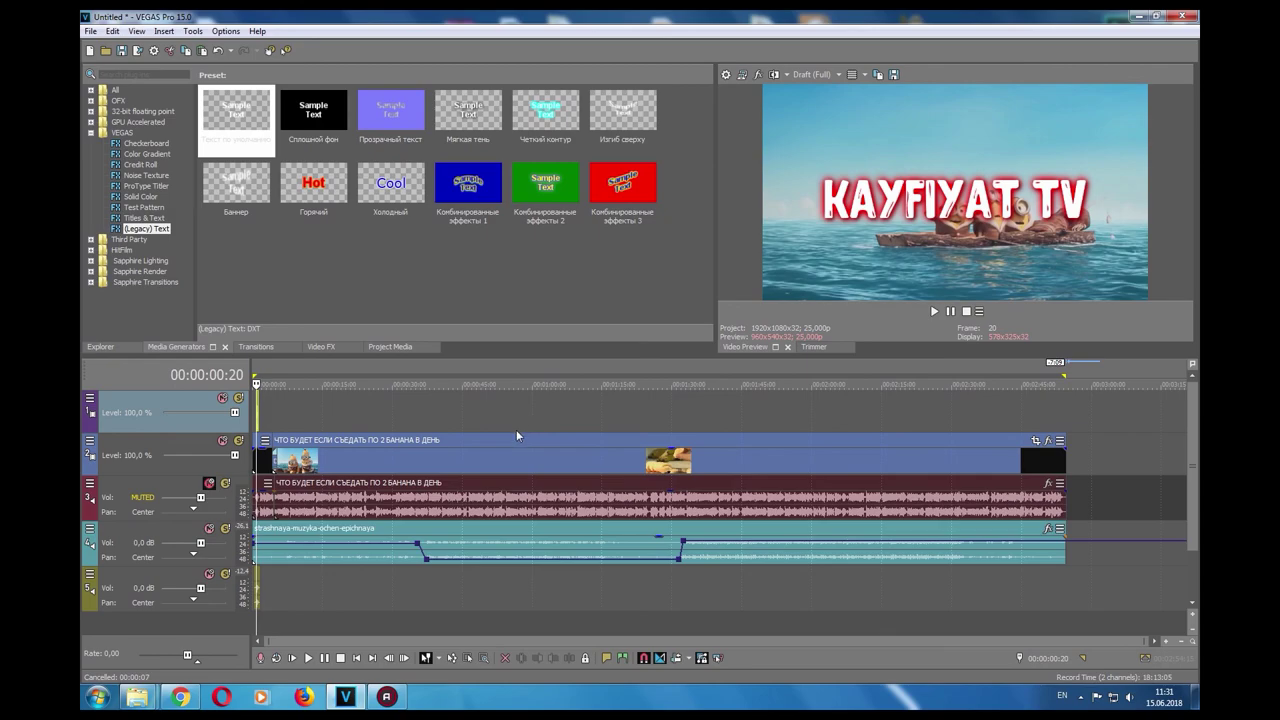